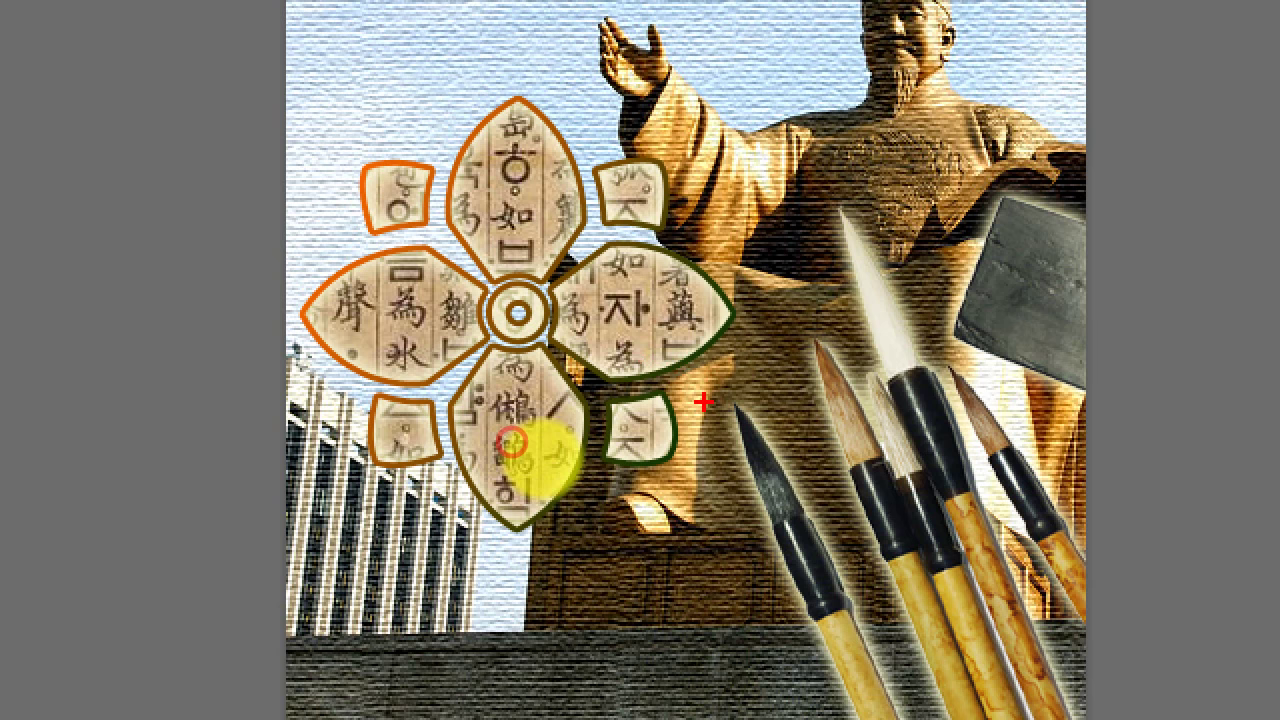
Mark the flower emblem and brushes area, then review the exam task sheet.
{"action": "mouse_move", "coordinate": [704, 402]}
{"action": "left_mouse_down"}
{"action": "mouse_move", "coordinate": [643, 471]}
{"action": "mouse_move", "coordinate": [229, 394]}
{"action": "mouse_move", "coordinate": [343, 80]}
{"action": "mouse_move", "coordinate": [705, 182]}
{"action": "left_mouse_up"}
{"action": "mouse_move", "coordinate": [540, 345]}
{"action": "left_mouse_down"}
{"action": "mouse_move", "coordinate": [571, 443]}
{"action": "mouse_move", "coordinate": [491, 571]}
{"action": "mouse_move", "coordinate": [443, 586]}
{"action": "mouse_move", "coordinate": [470, 595]}
{"action": "left_mouse_up"}
{"action": "left_click_drag", "start_coordinate": [570, 660], "coordinate": [632, 560]}
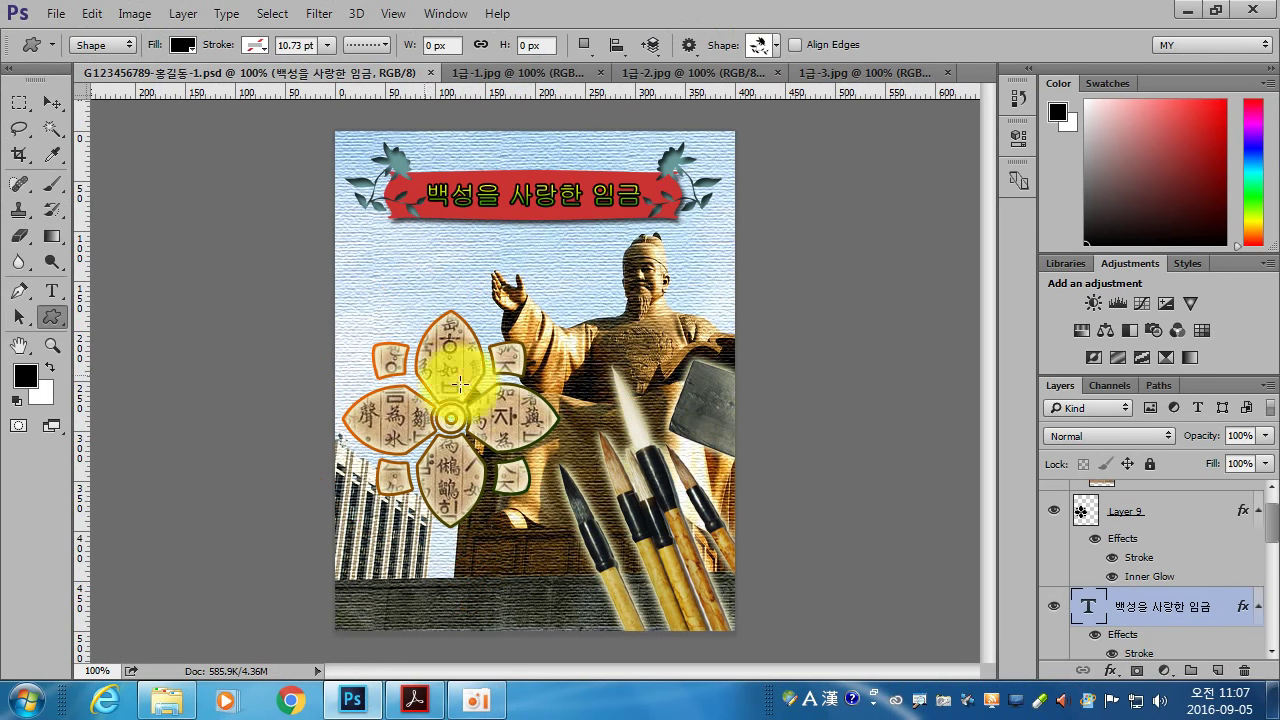
{"action": "left_click", "coordinate": [52, 102]}
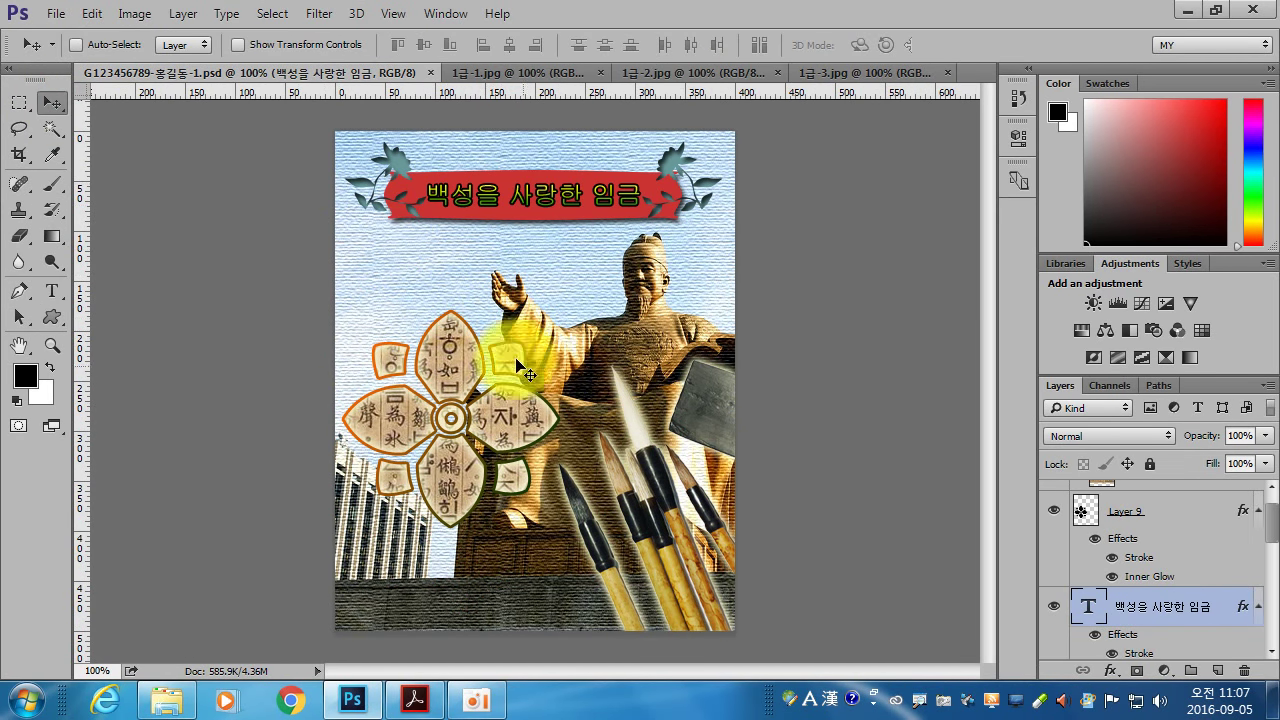
{"action": "left_click", "coordinate": [437, 712]}
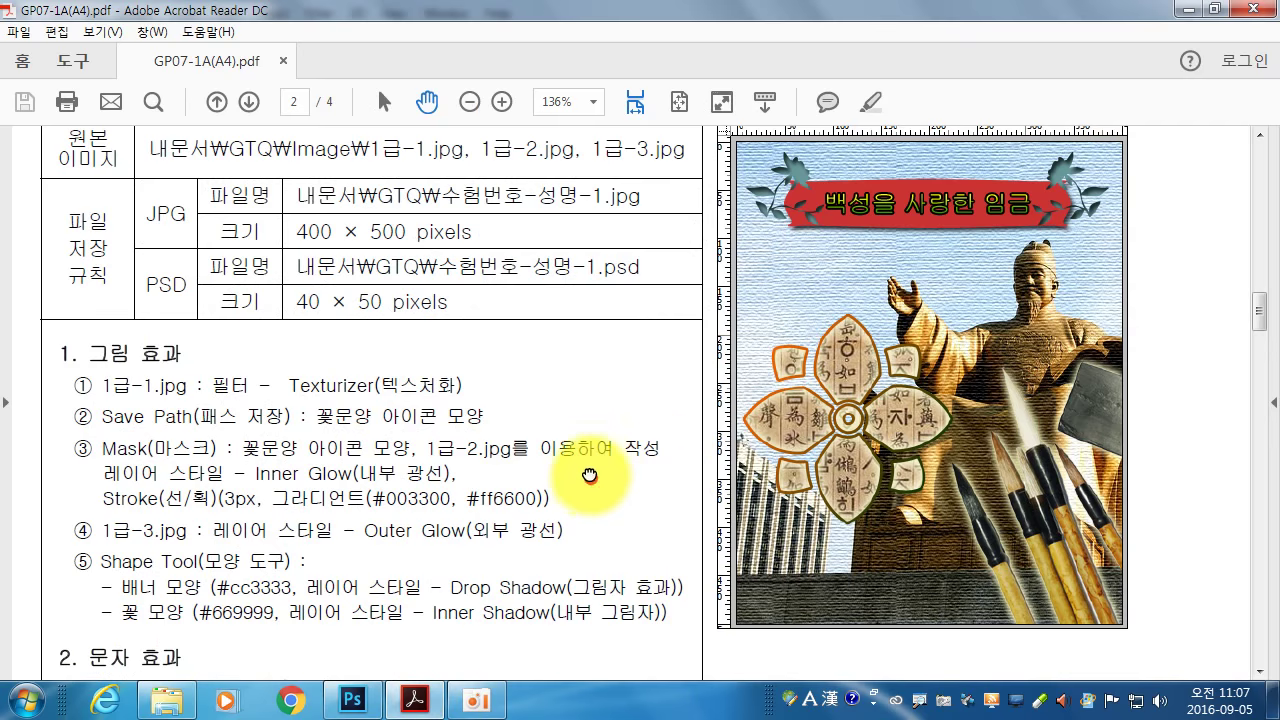
{"action": "scroll", "coordinate": [587, 470], "scroll_direction": "down", "scroll_amount": 1}
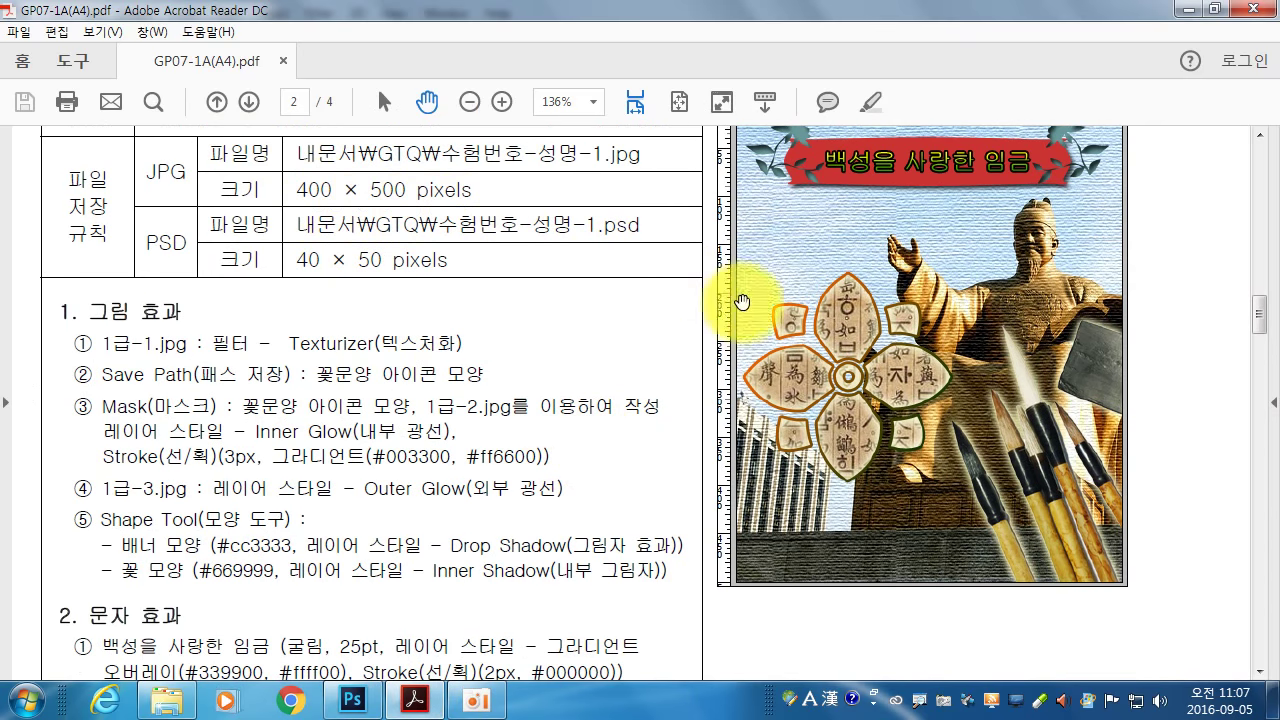
{"action": "key", "text": "alt+Tab"}
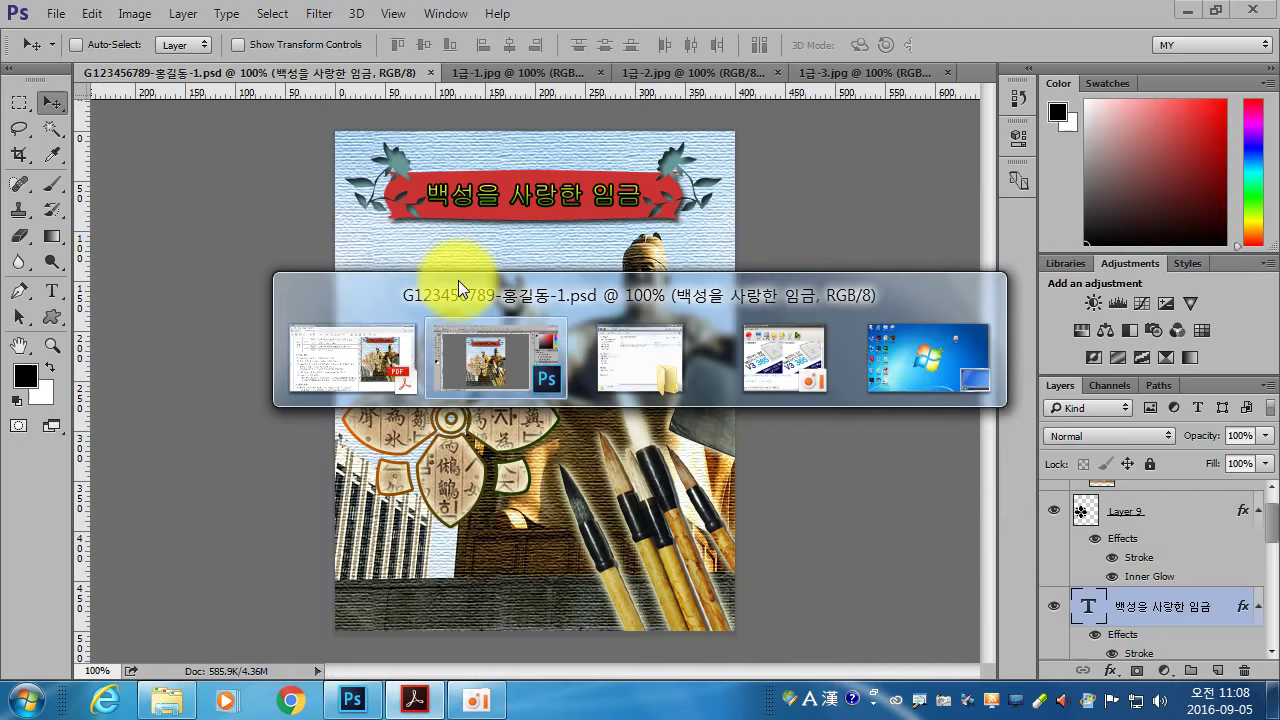
Create a new 400 × 500 px document named with the examinee's exam file name.
{"action": "left_click", "coordinate": [56, 13]}
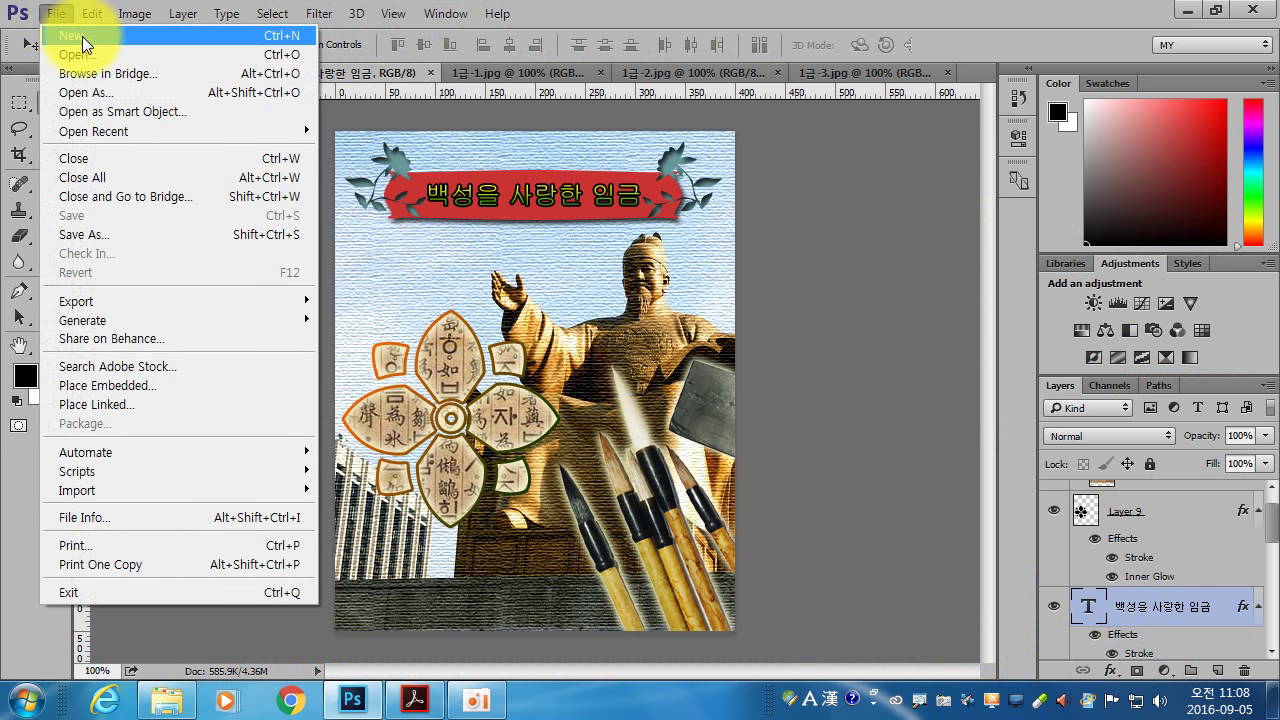
{"action": "left_click", "coordinate": [84, 40]}
{"action": "double_click", "coordinate": [426, 230]}
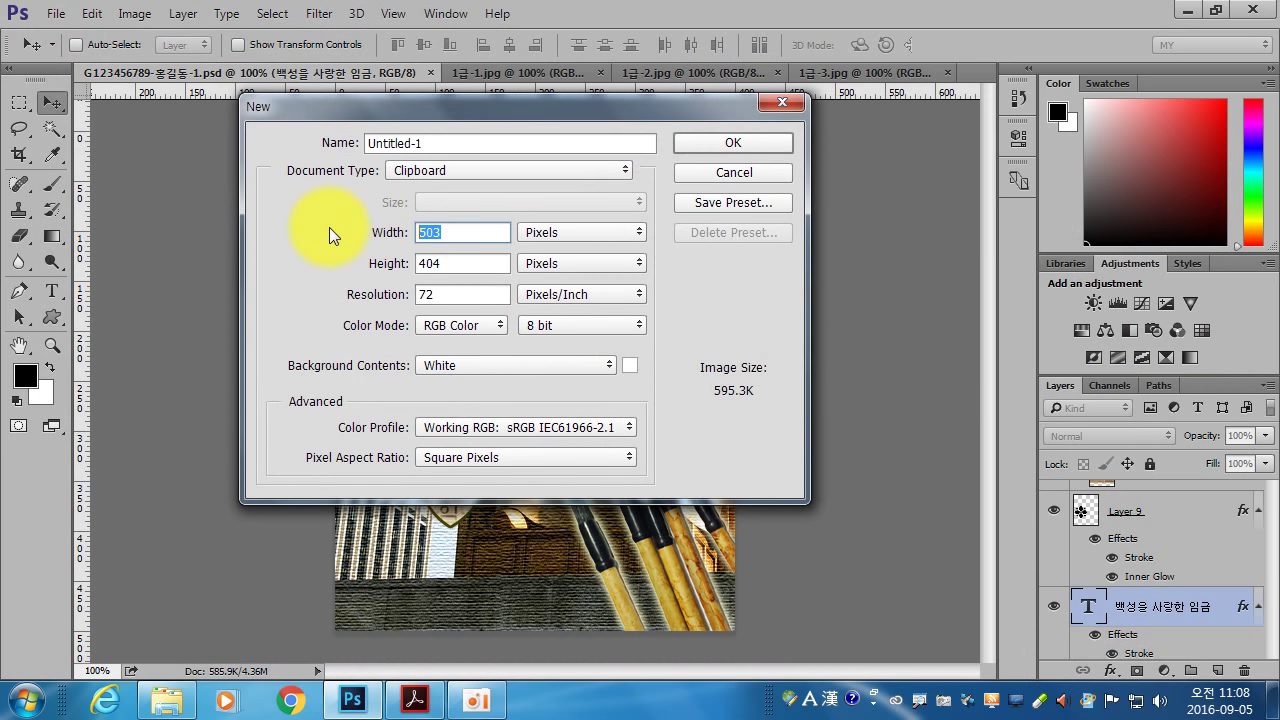
{"action": "type", "text": "400"}
{"action": "double_click", "coordinate": [450, 264]}
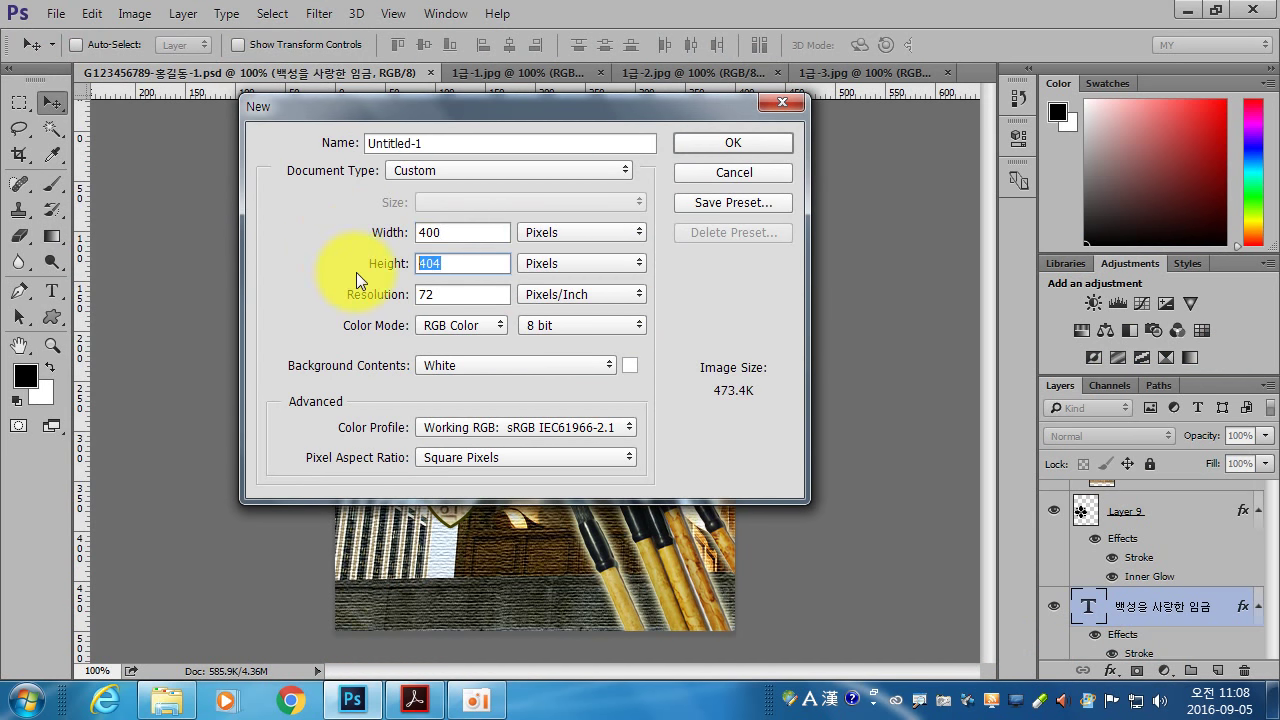
{"action": "type", "text": "500"}
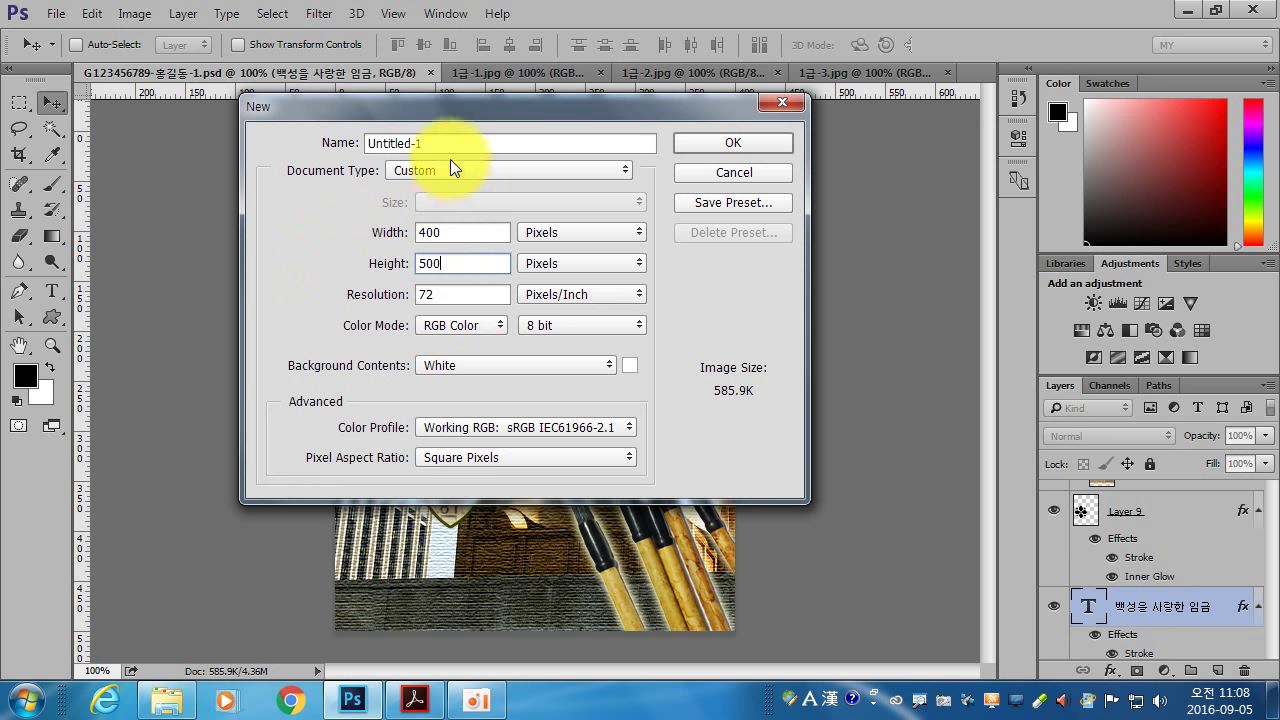
{"action": "left_click_drag", "start_coordinate": [439, 143], "coordinate": [312, 140]}
{"action": "type", "text": "G123456789-이승희"}
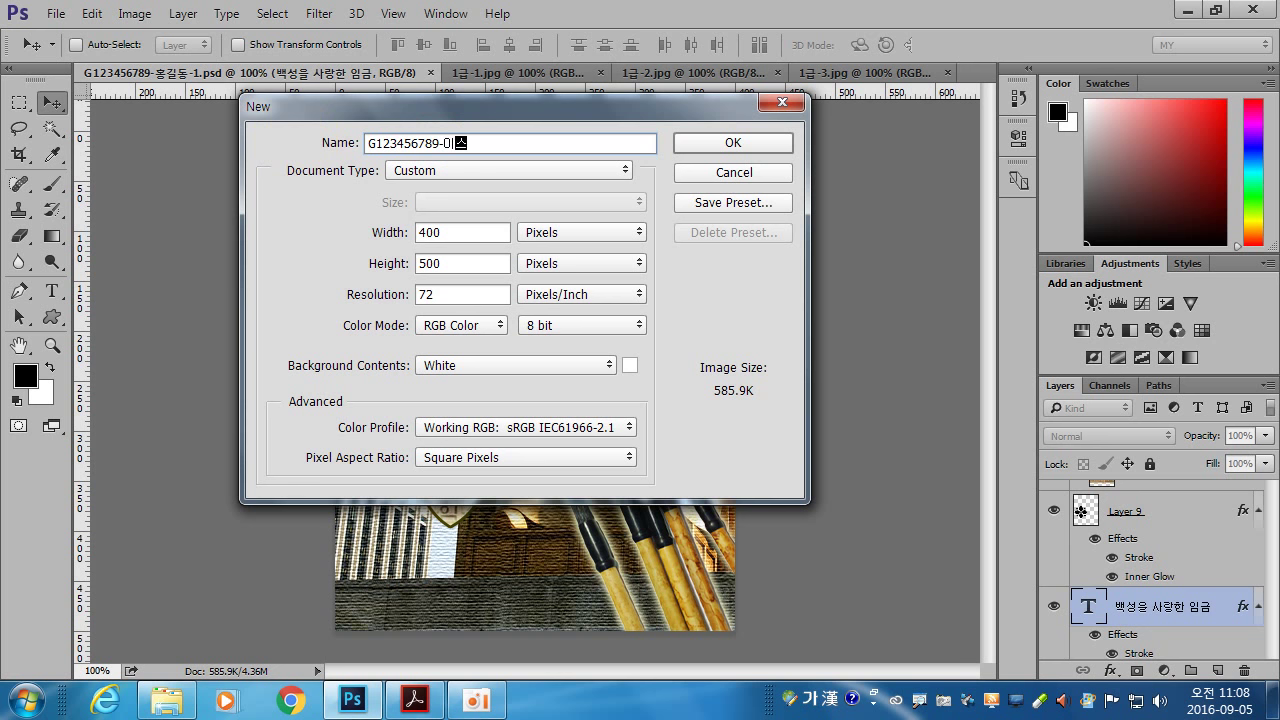
{"action": "left_click", "coordinate": [736, 143]}
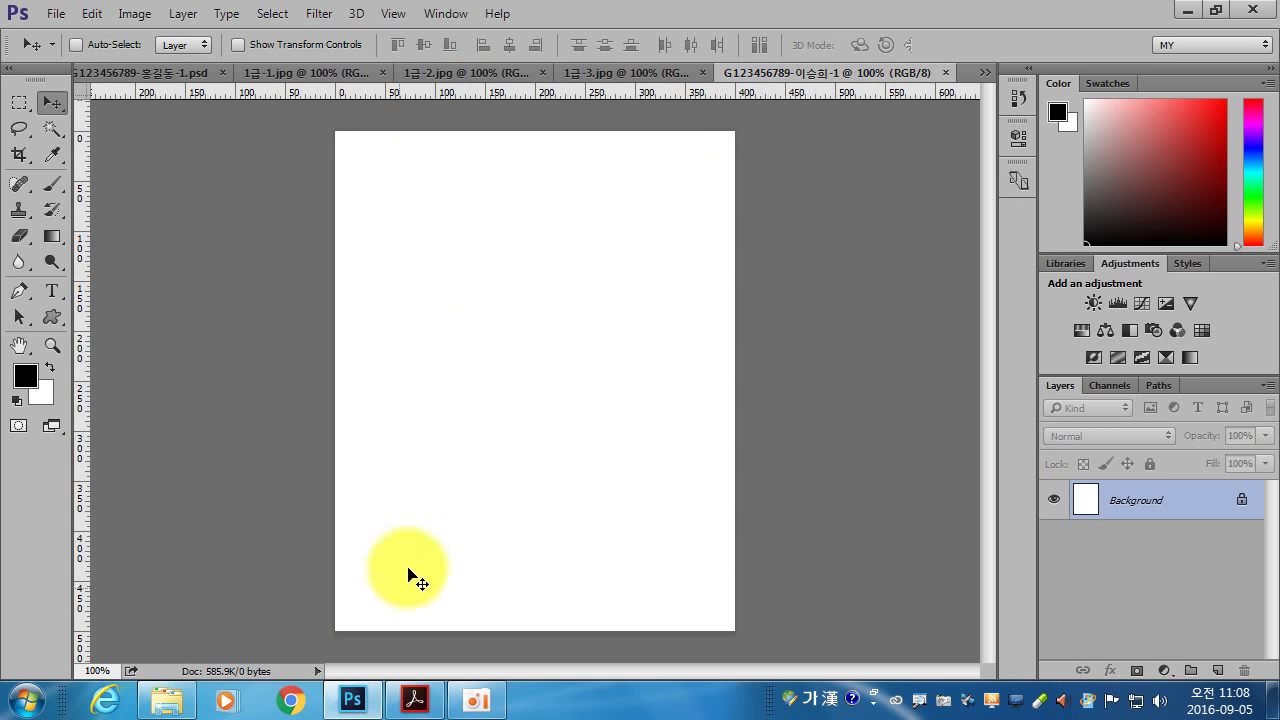
{"action": "left_click", "coordinate": [414, 700]}
Paste the whole 1급-1.jpg statue photo into the new document and shift it about 96 px left.
{"action": "left_click_drag", "start_coordinate": [255, 380], "coordinate": [260, 316]}
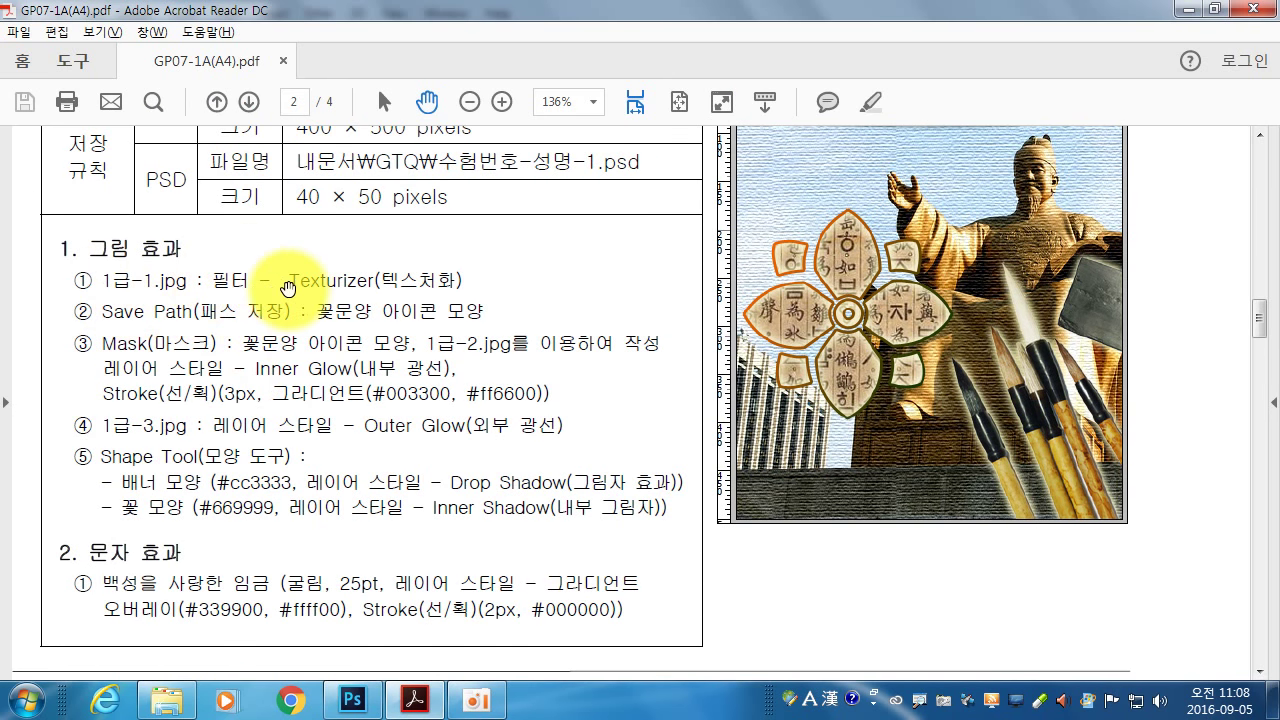
{"action": "left_click_drag", "start_coordinate": [506, 303], "coordinate": [506, 343]}
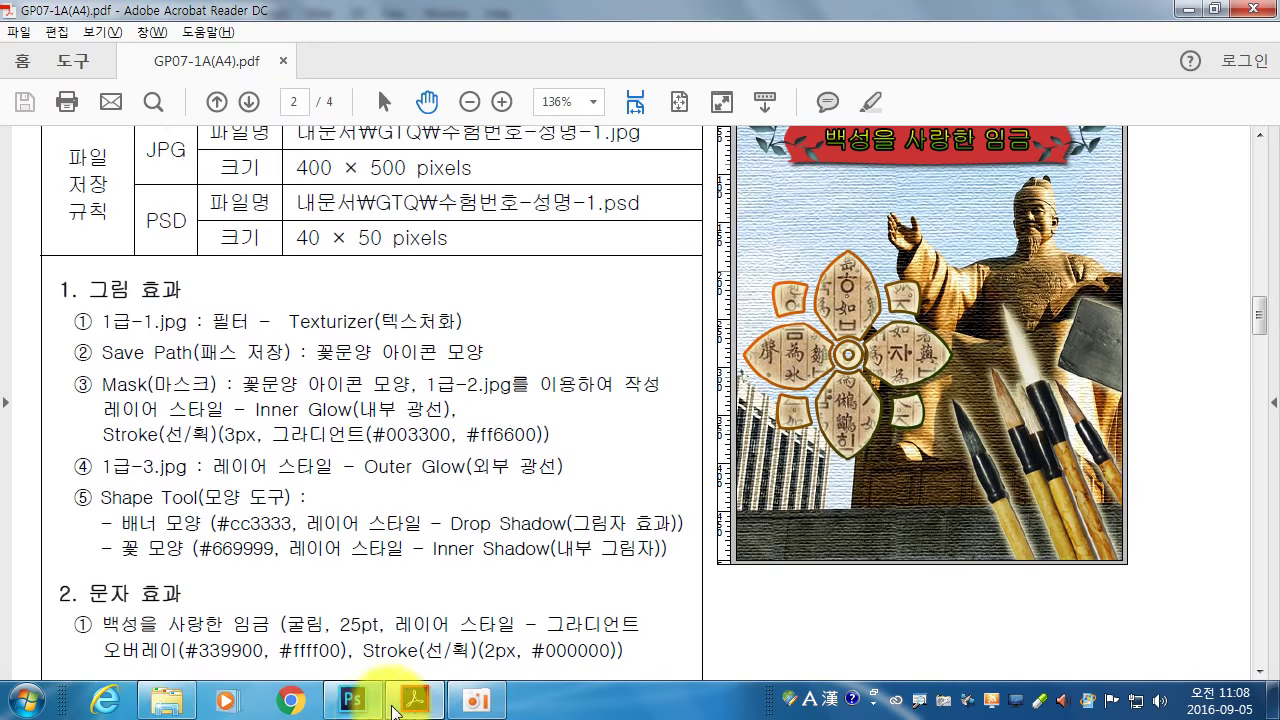
{"action": "left_click", "coordinate": [352, 700]}
{"action": "left_click", "coordinate": [303, 72]}
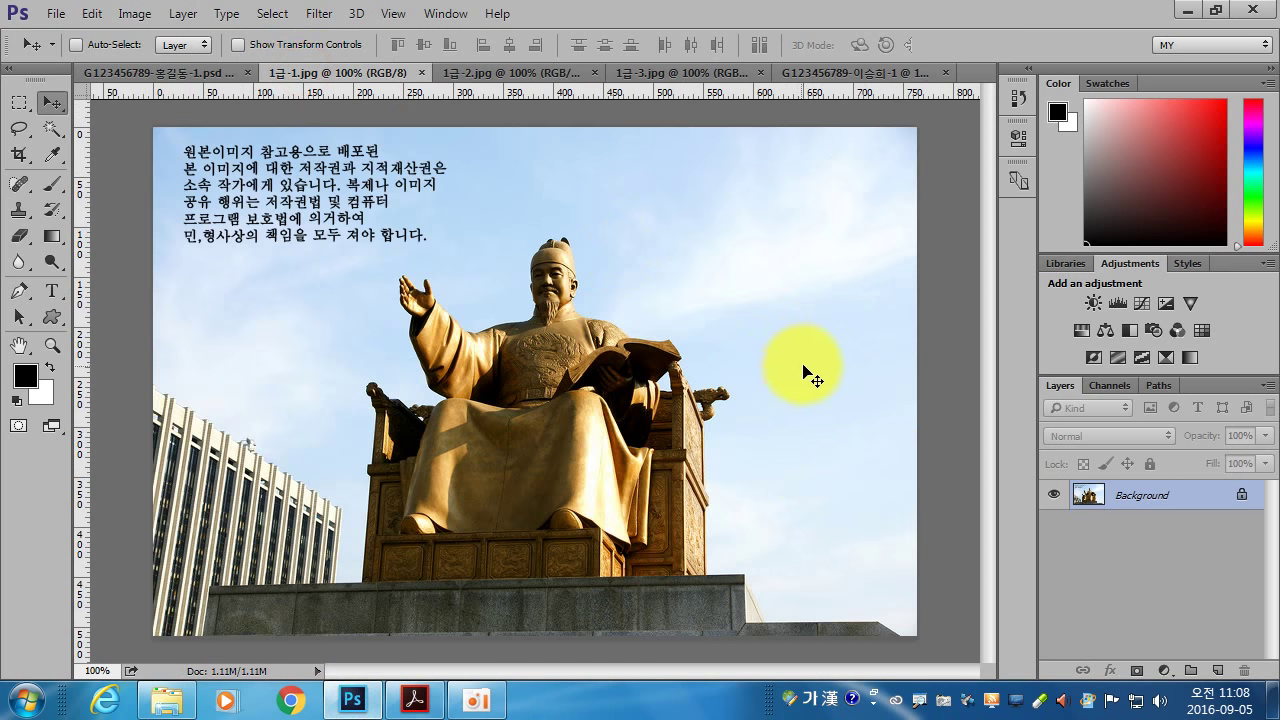
{"action": "key", "text": "ctrl+a"}
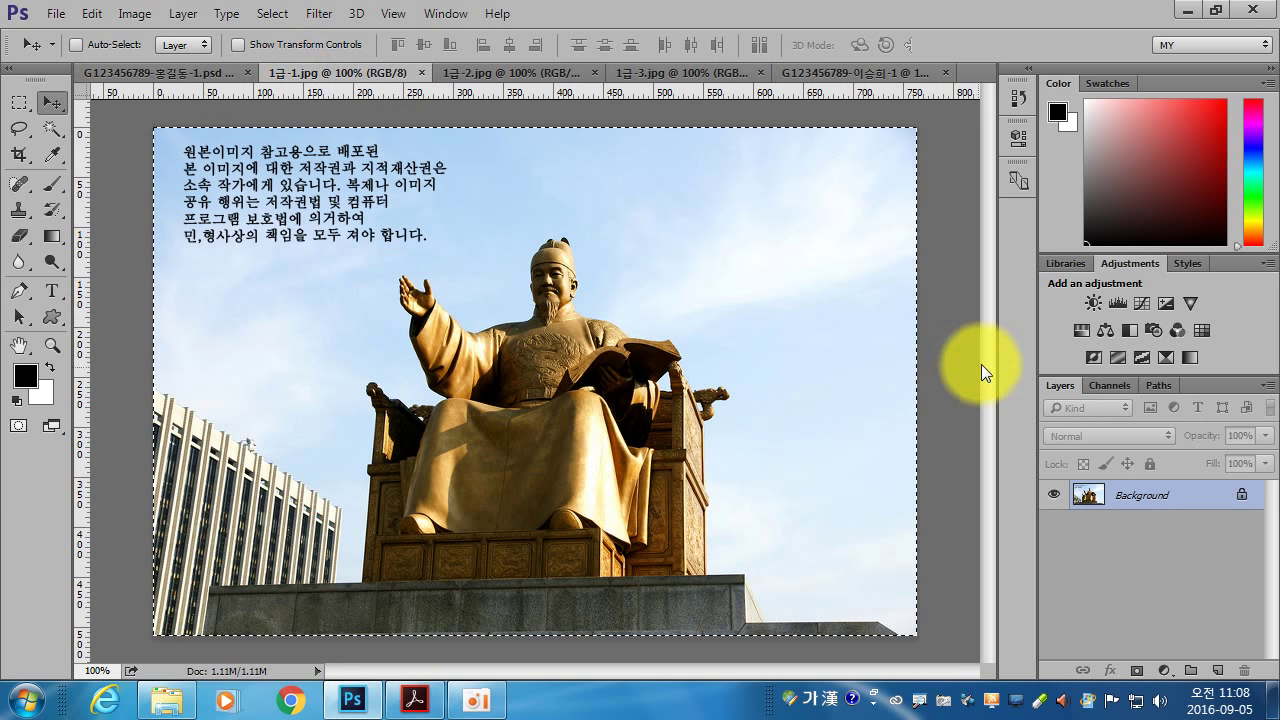
{"action": "left_click", "coordinate": [868, 75]}
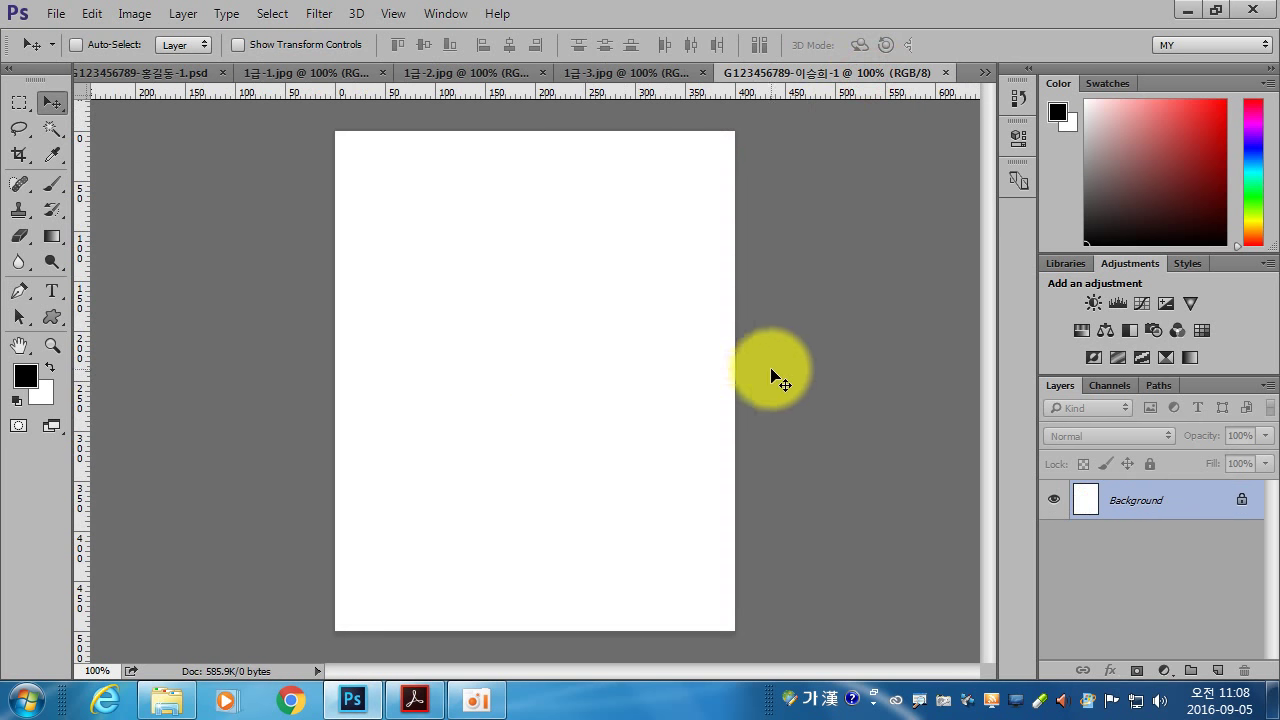
{"action": "key", "text": "ctrl+v"}
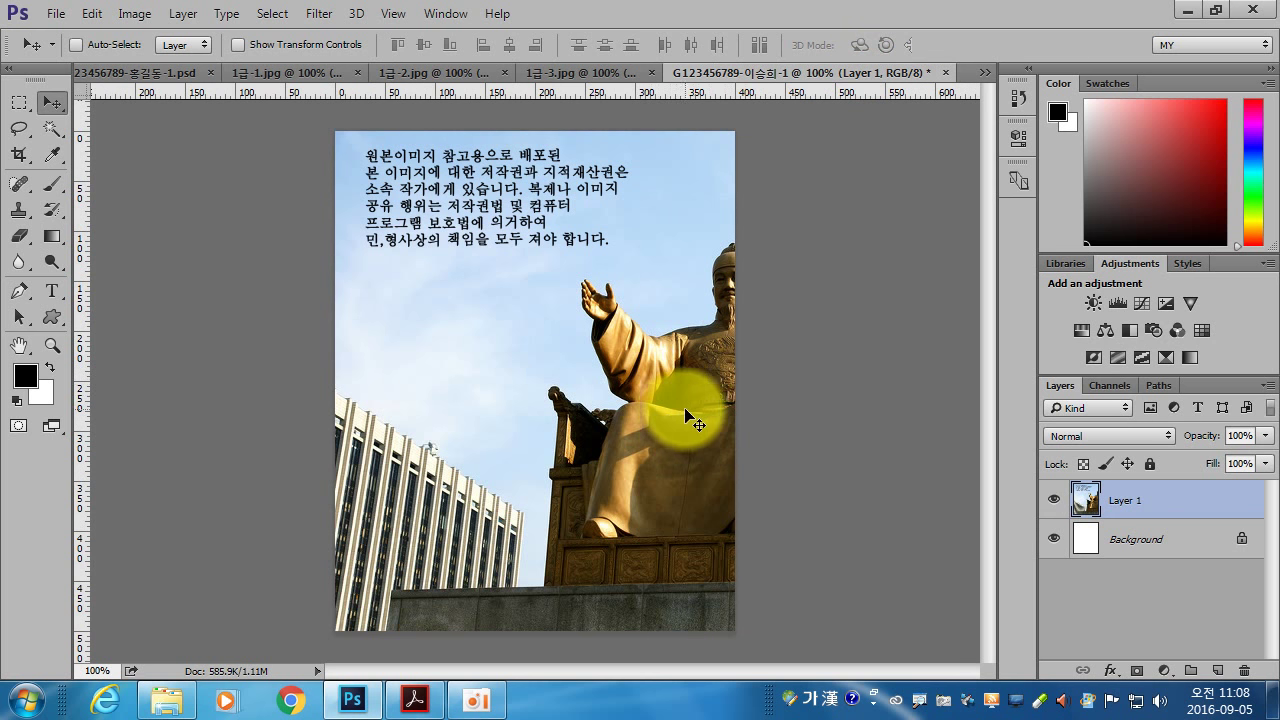
{"action": "left_click_drag", "start_coordinate": [683, 414], "coordinate": [595, 414]}
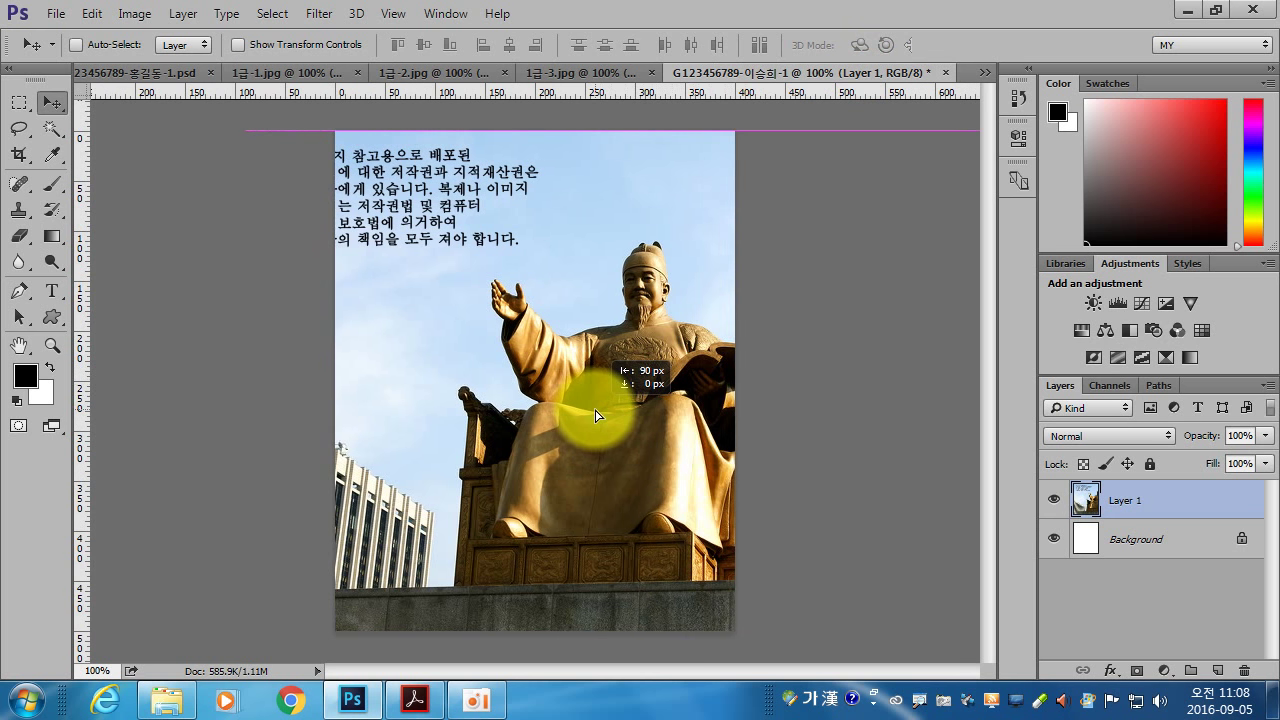
{"action": "left_click_drag", "start_coordinate": [595, 414], "coordinate": [587, 414]}
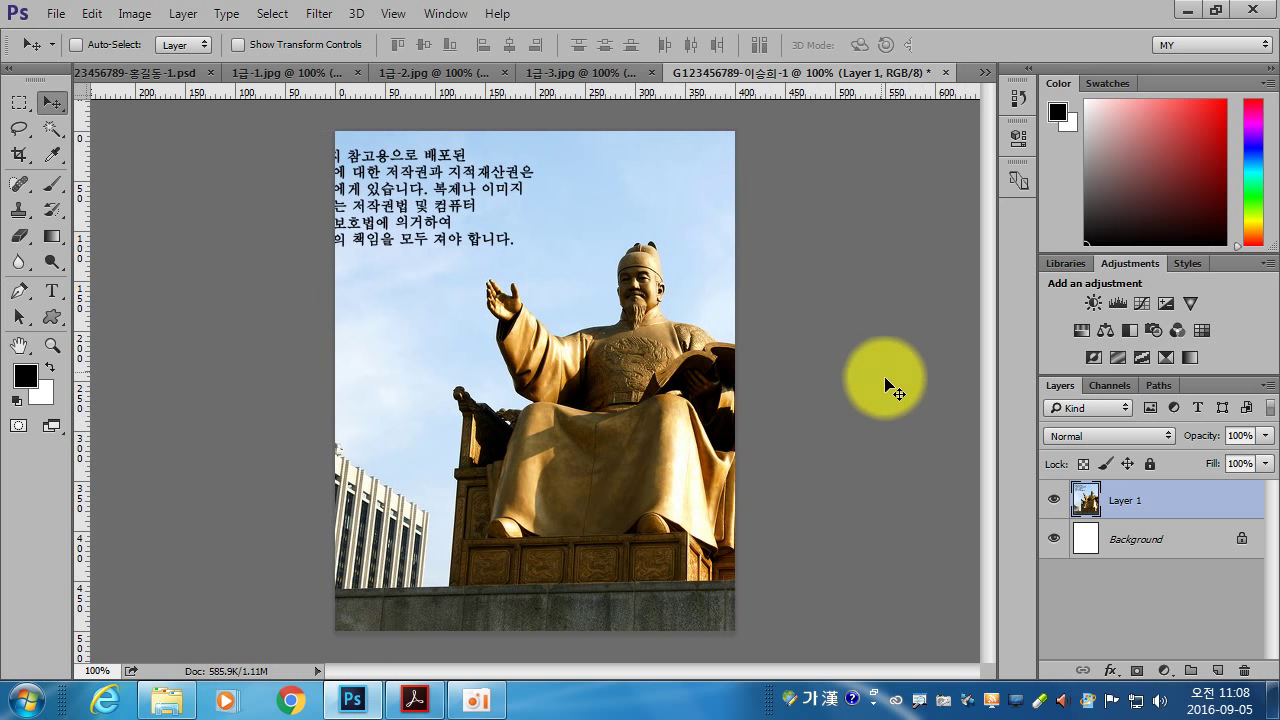
Apply Texturizer to the statue layer: Canvas, Scaling 91, Relief 10, Light Top.
{"action": "left_click", "coordinate": [331, 14]}
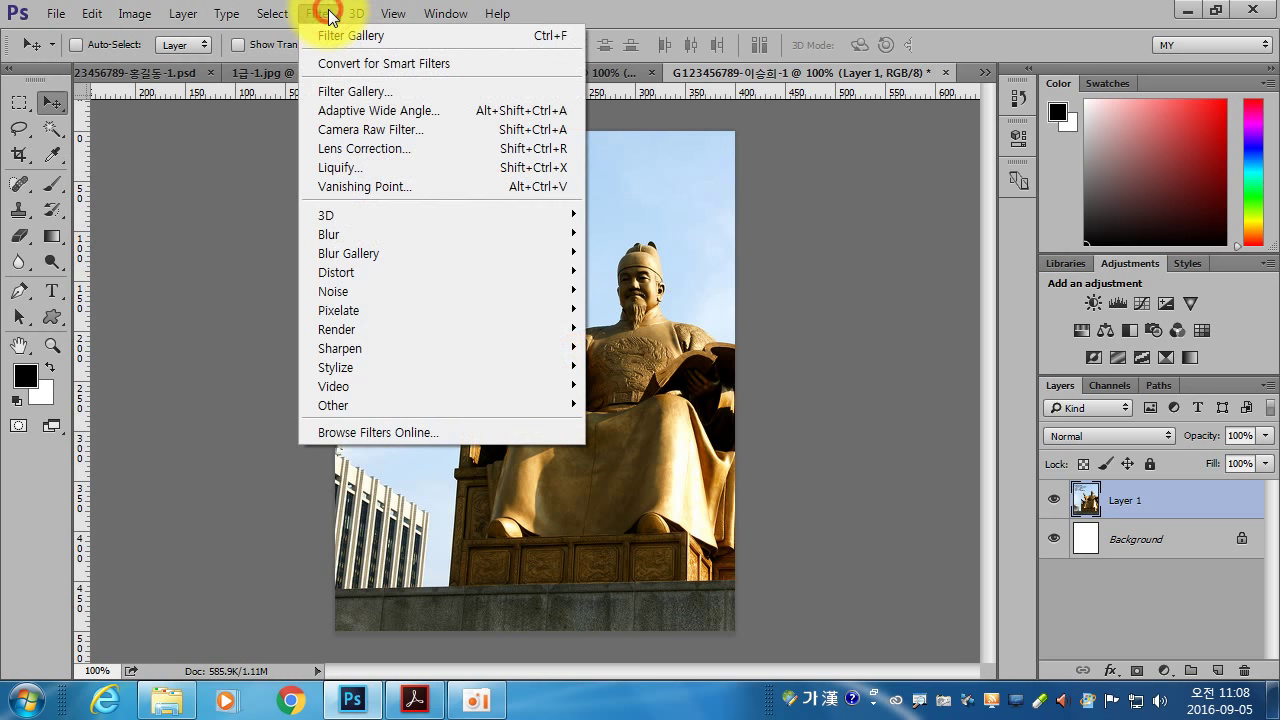
{"action": "left_click", "coordinate": [351, 88]}
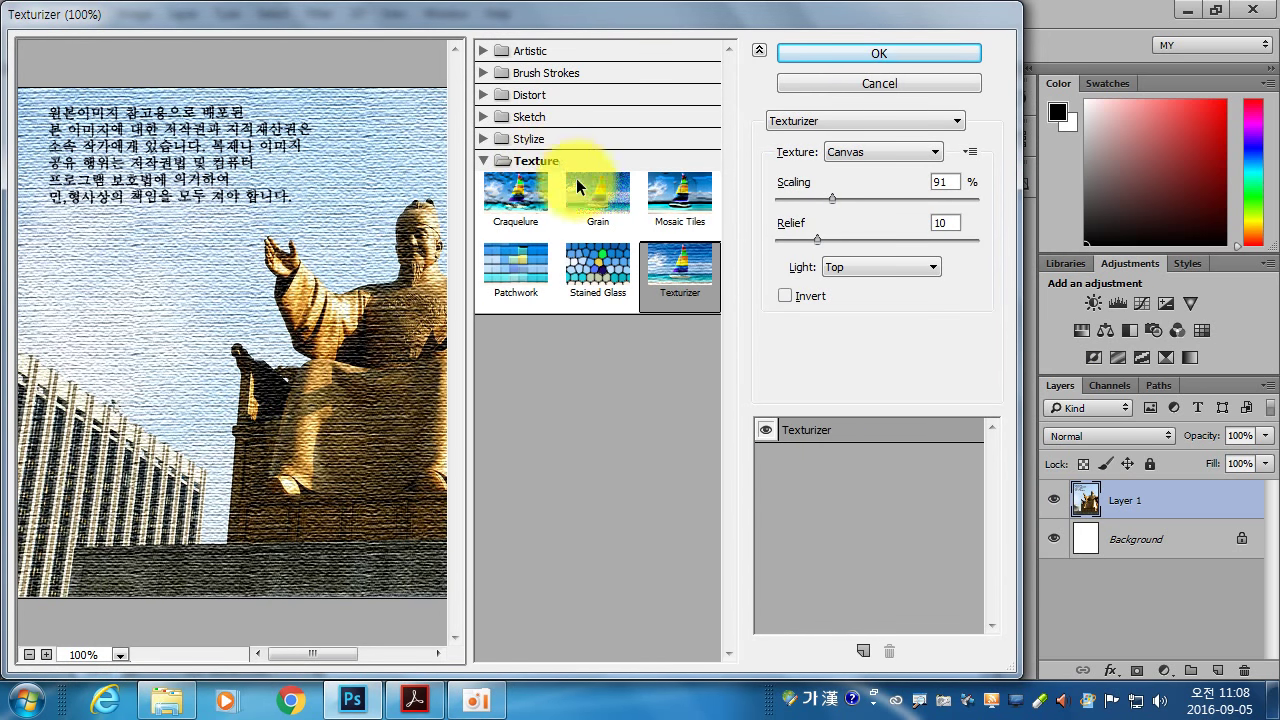
{"action": "left_click_drag", "start_coordinate": [309, 472], "coordinate": [223, 466]}
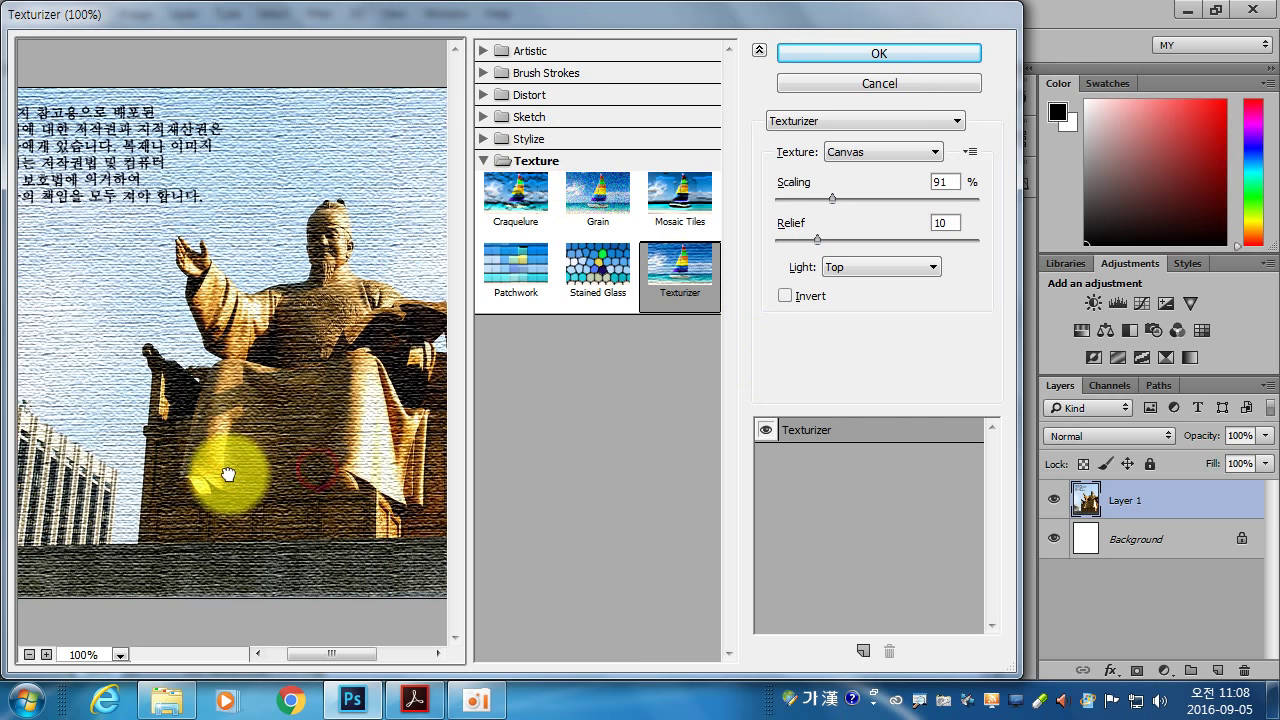
{"action": "left_click", "coordinate": [414, 700]}
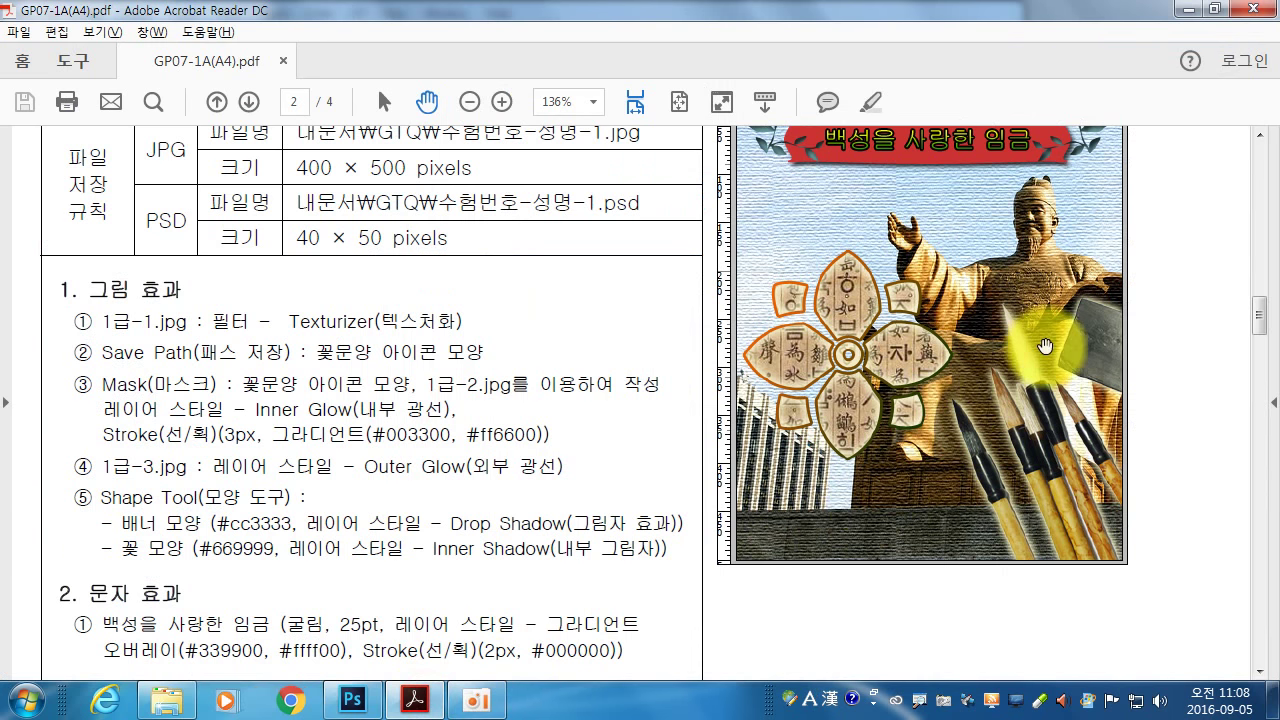
{"action": "left_click", "coordinate": [351, 700]}
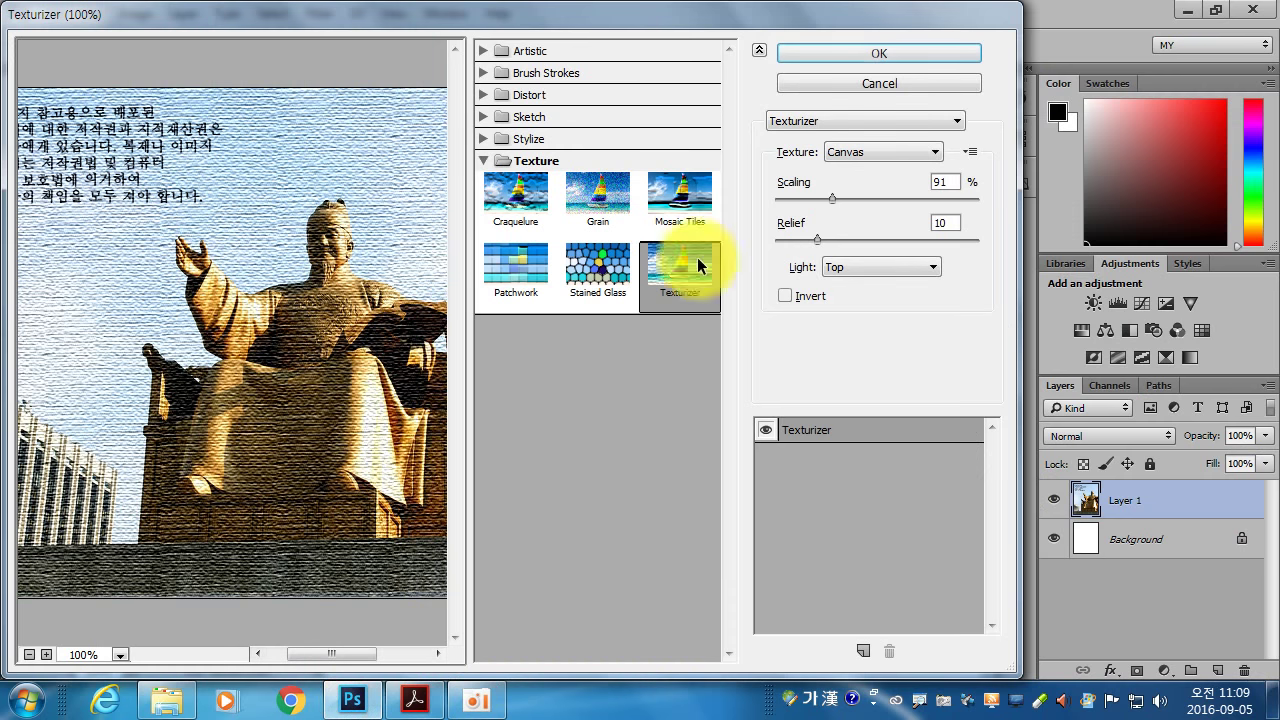
{"action": "left_click", "coordinate": [914, 52]}
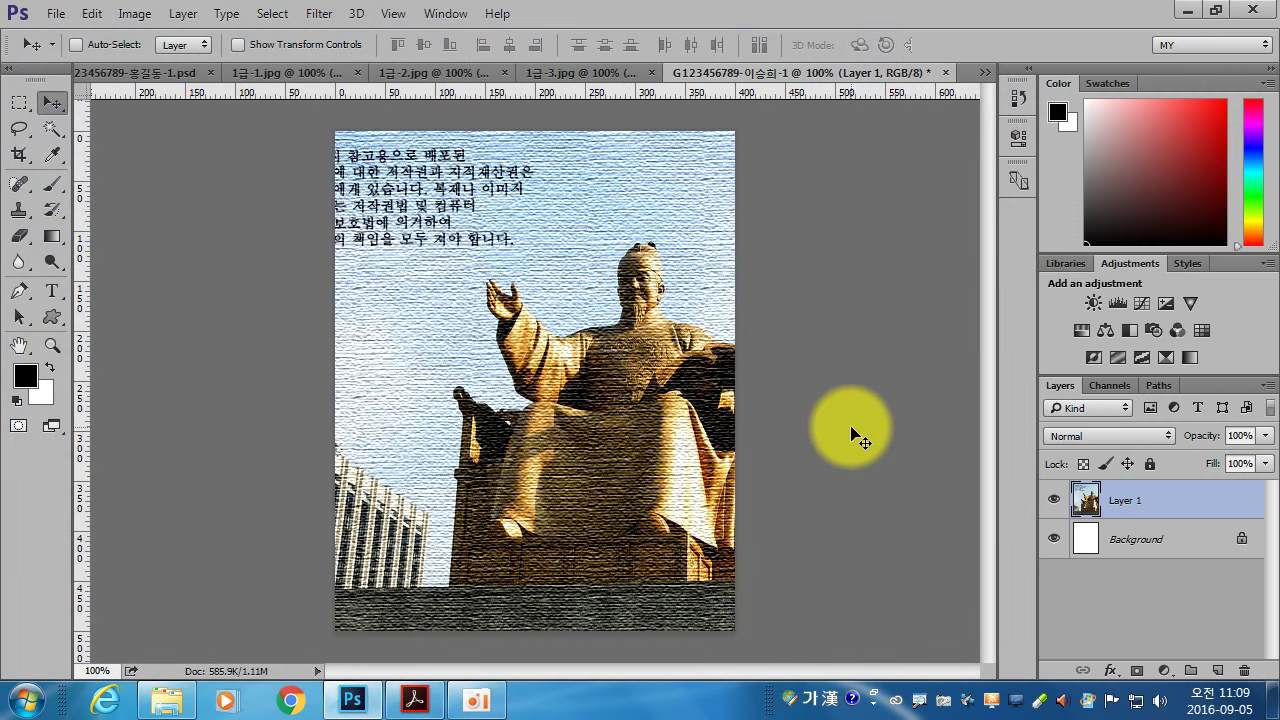
{"action": "left_click", "coordinate": [414, 700]}
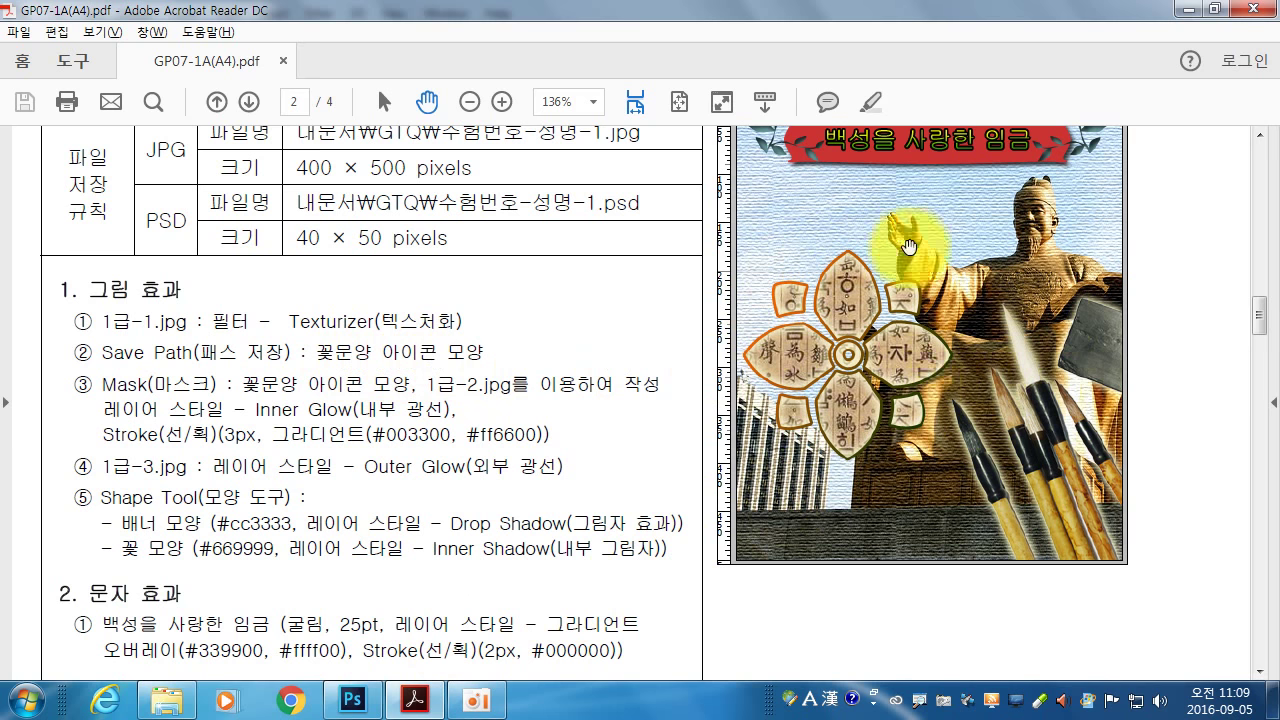
{"action": "left_click", "coordinate": [372, 703]}
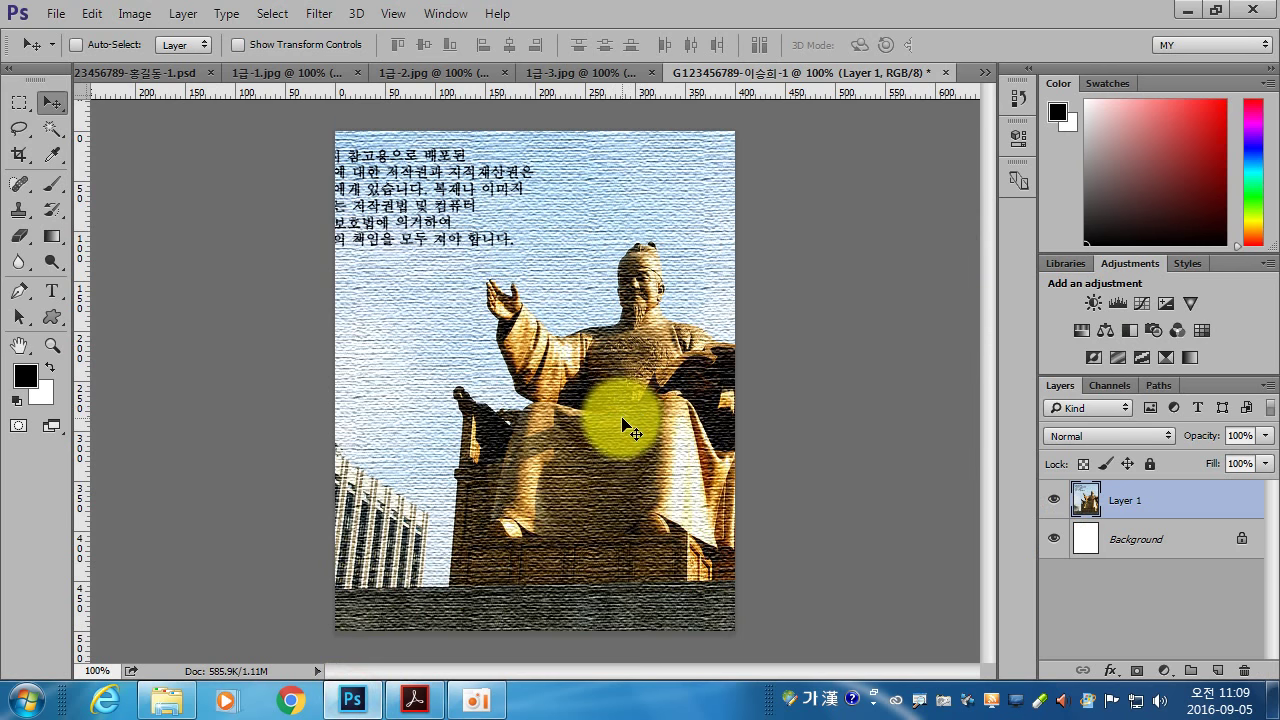
{"action": "left_click", "coordinate": [52, 318]}
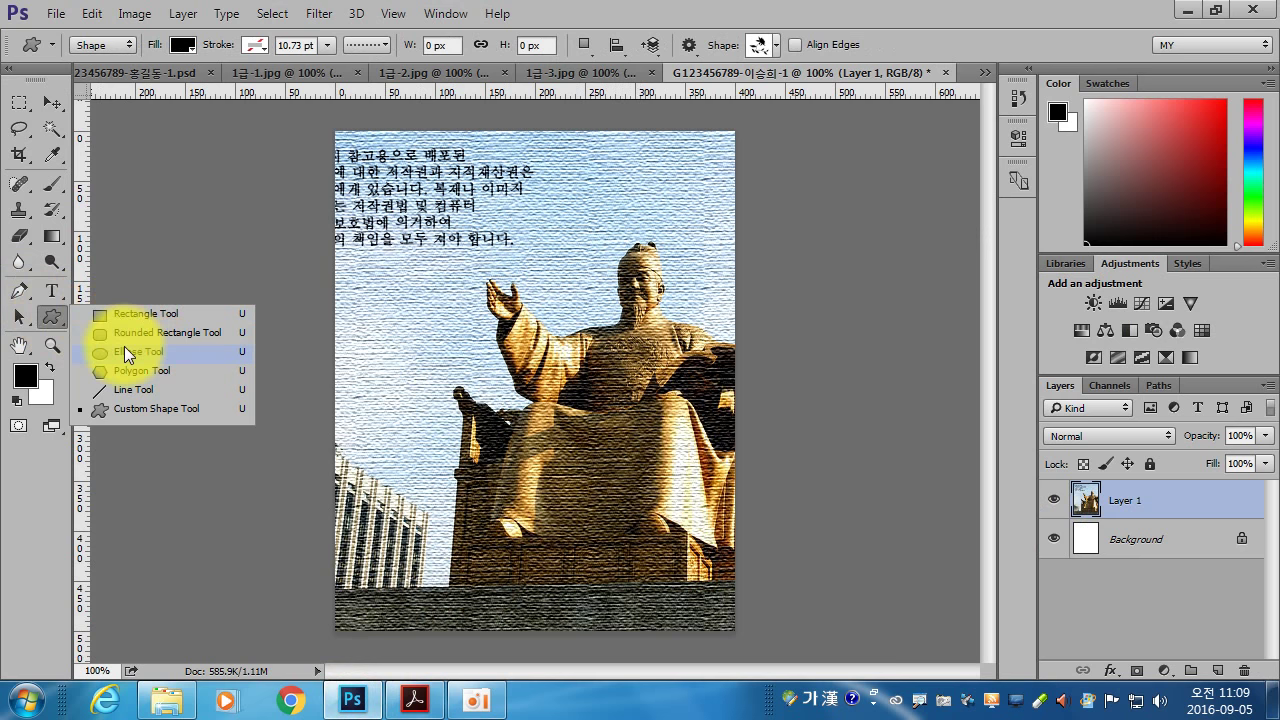
Draw two small black circles with the Ellipse tool to the left of the statue.
{"action": "left_click", "coordinate": [128, 350]}
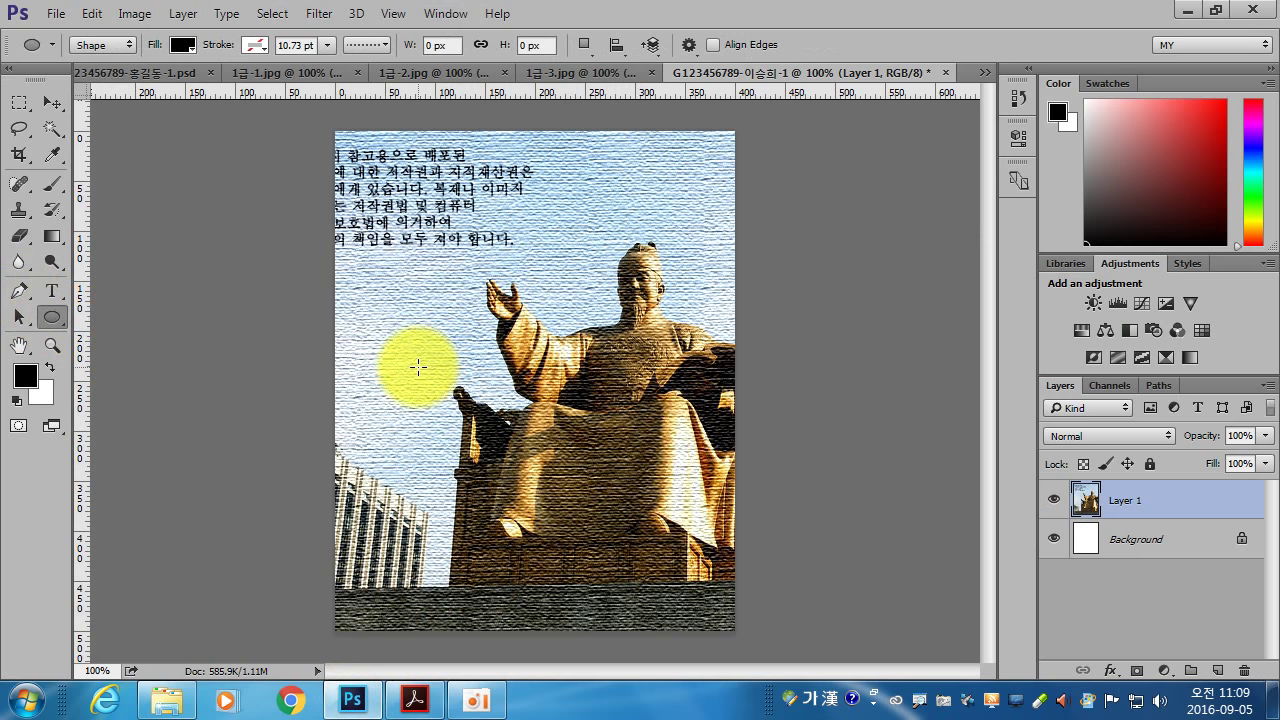
{"action": "left_click_drag", "start_coordinate": [408, 369], "coordinate": [445, 407]}
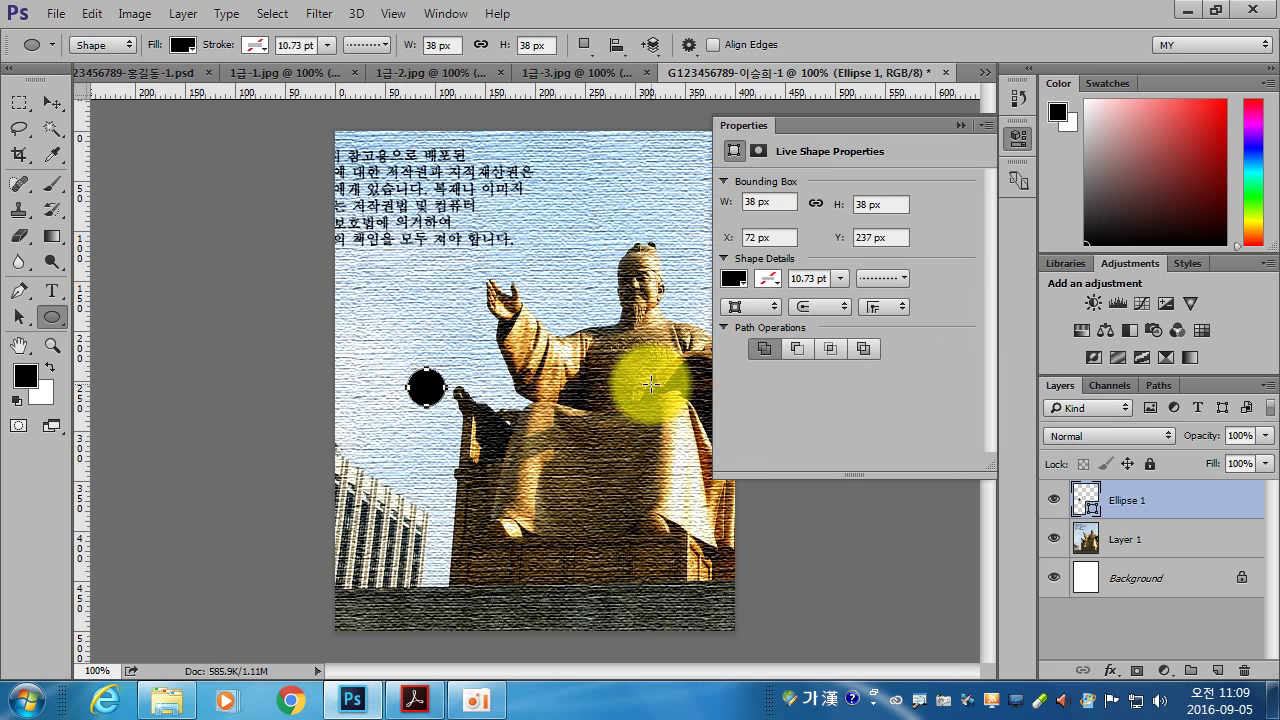
{"action": "left_click", "coordinate": [1019, 134]}
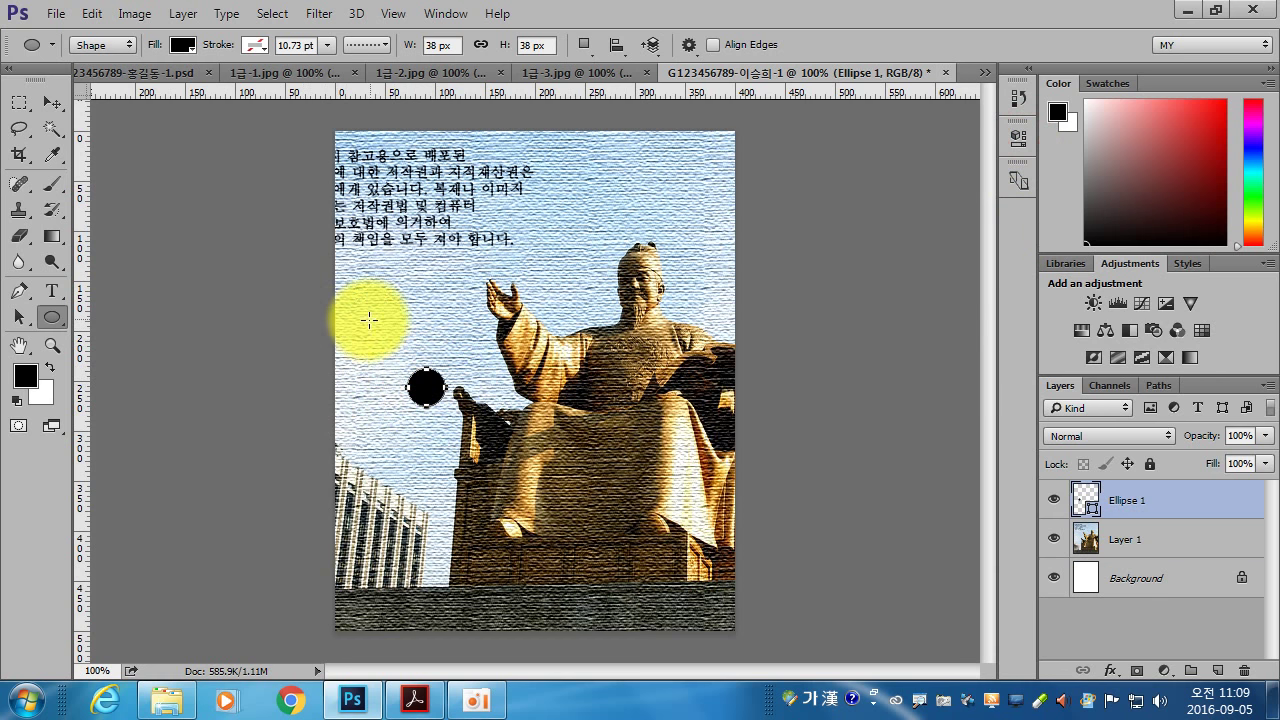
{"action": "left_click_drag", "start_coordinate": [369, 320], "coordinate": [398, 348]}
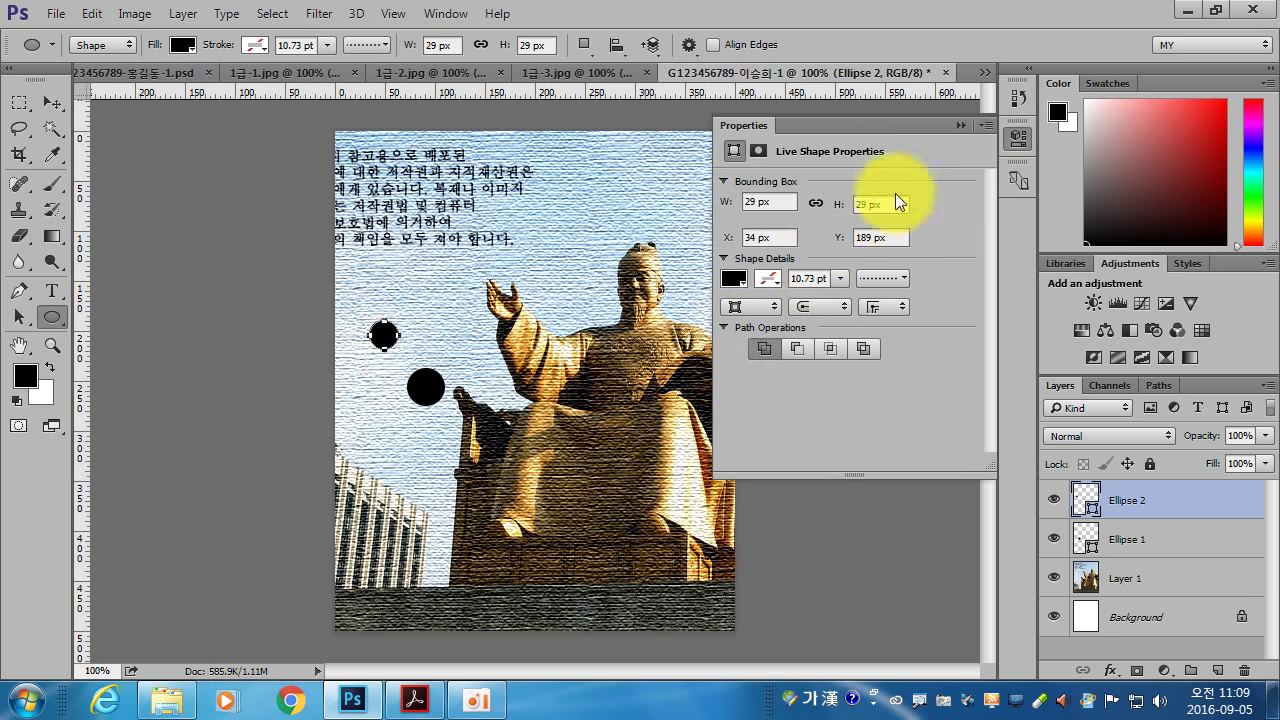
{"action": "left_click", "coordinate": [1029, 137]}
Move Ellipse 2's path onto the centre of Ellipse 1.
{"action": "left_click", "coordinate": [18, 316]}
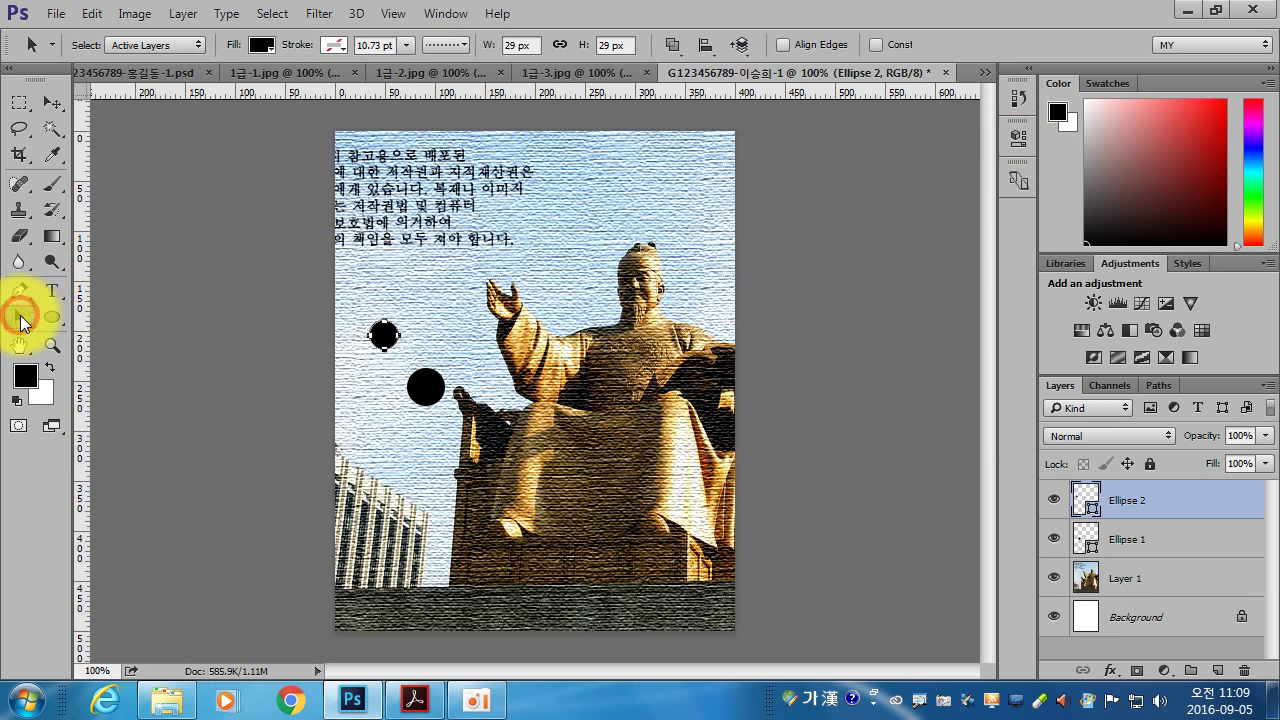
{"action": "mouse_move", "coordinate": [383, 335]}
{"action": "left_mouse_down"}
{"action": "mouse_move", "coordinate": [428, 394]}
{"action": "mouse_move", "coordinate": [679, 399]}
{"action": "left_mouse_up"}
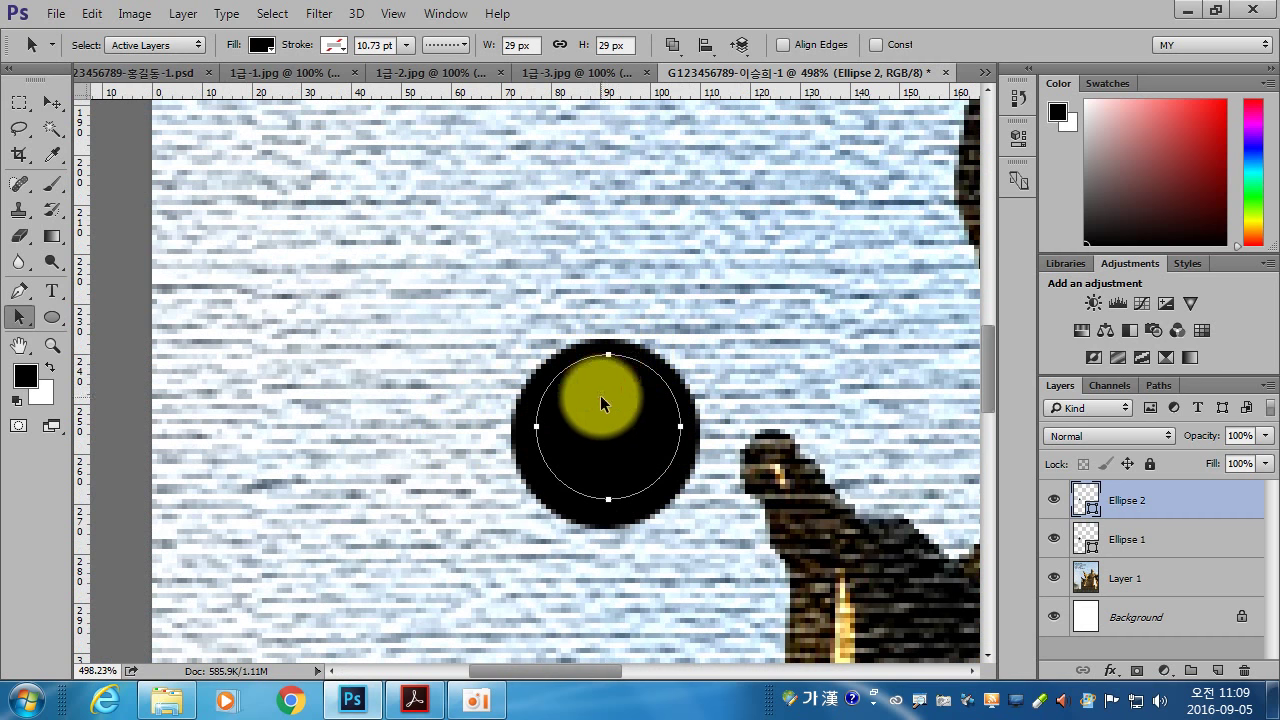
{"action": "left_click_drag", "start_coordinate": [600, 396], "coordinate": [595, 405]}
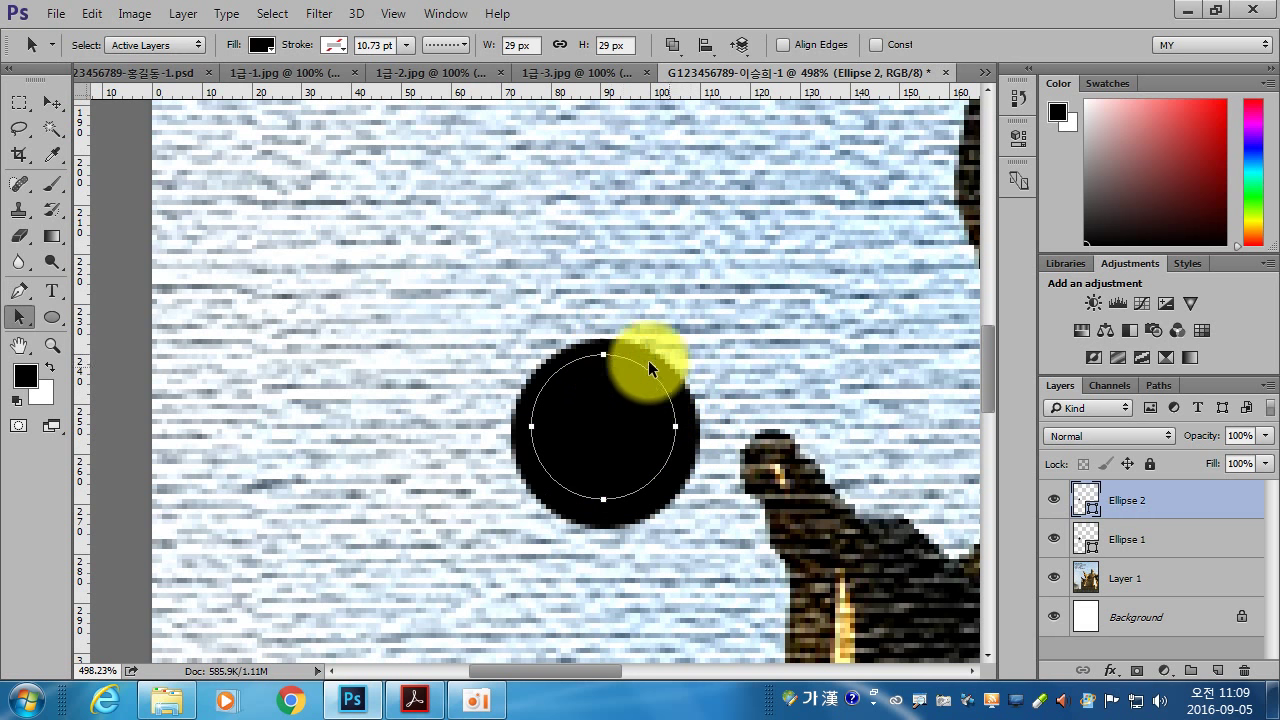
Scale the inner circle down to about 76% and recentre it inside the larger one.
{"action": "key", "text": "ctrl+t"}
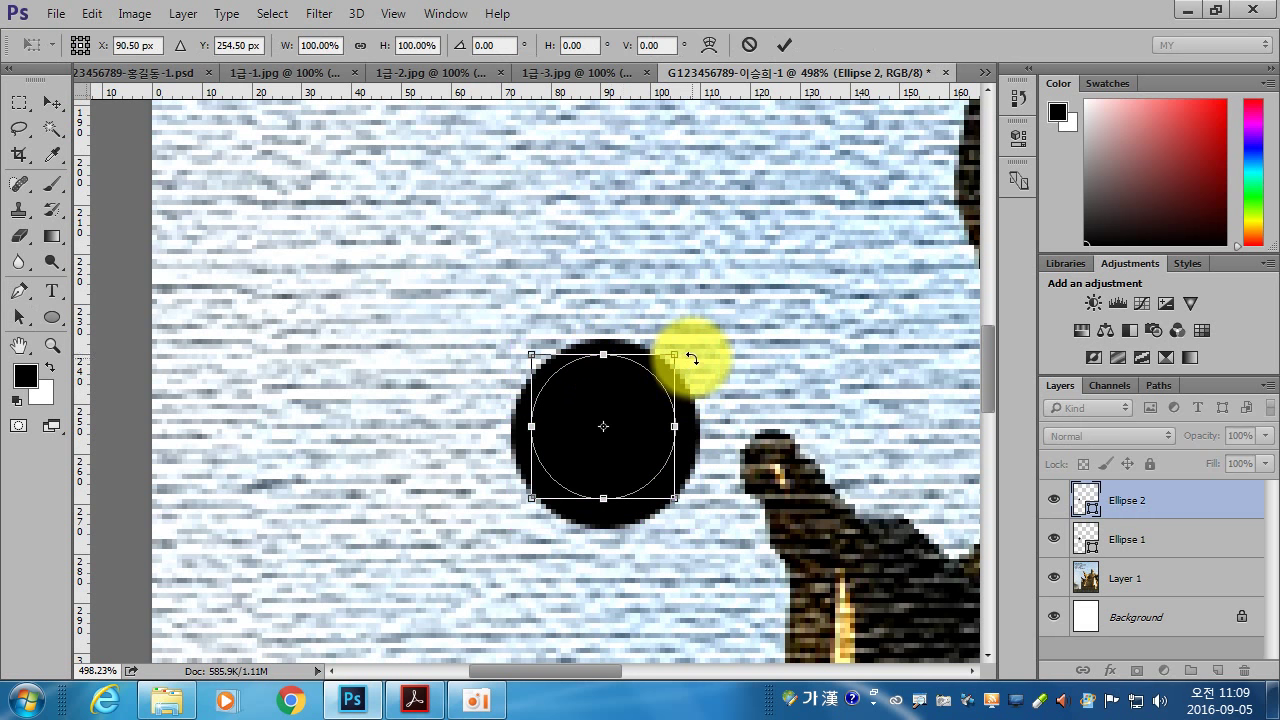
{"action": "left_click_drag", "start_coordinate": [677, 351], "coordinate": [657, 366]}
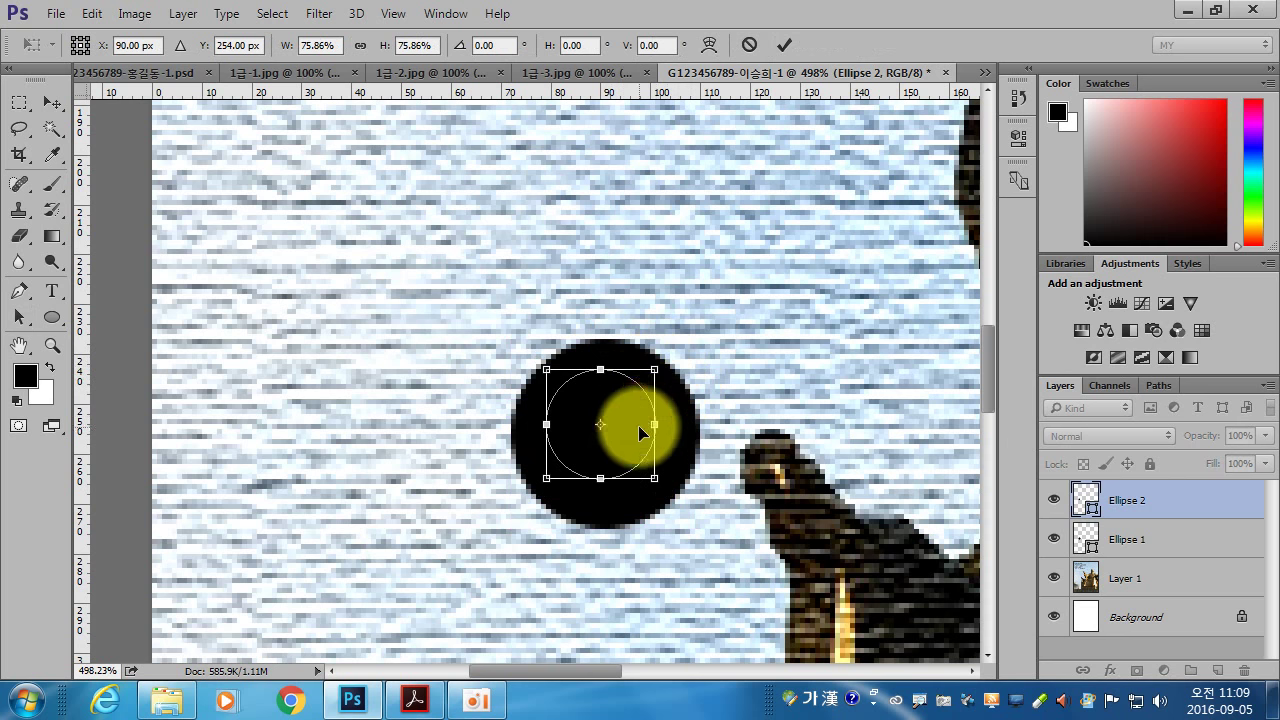
{"action": "left_click_drag", "start_coordinate": [636, 427], "coordinate": [641, 437]}
{"action": "key", "text": "Return"}
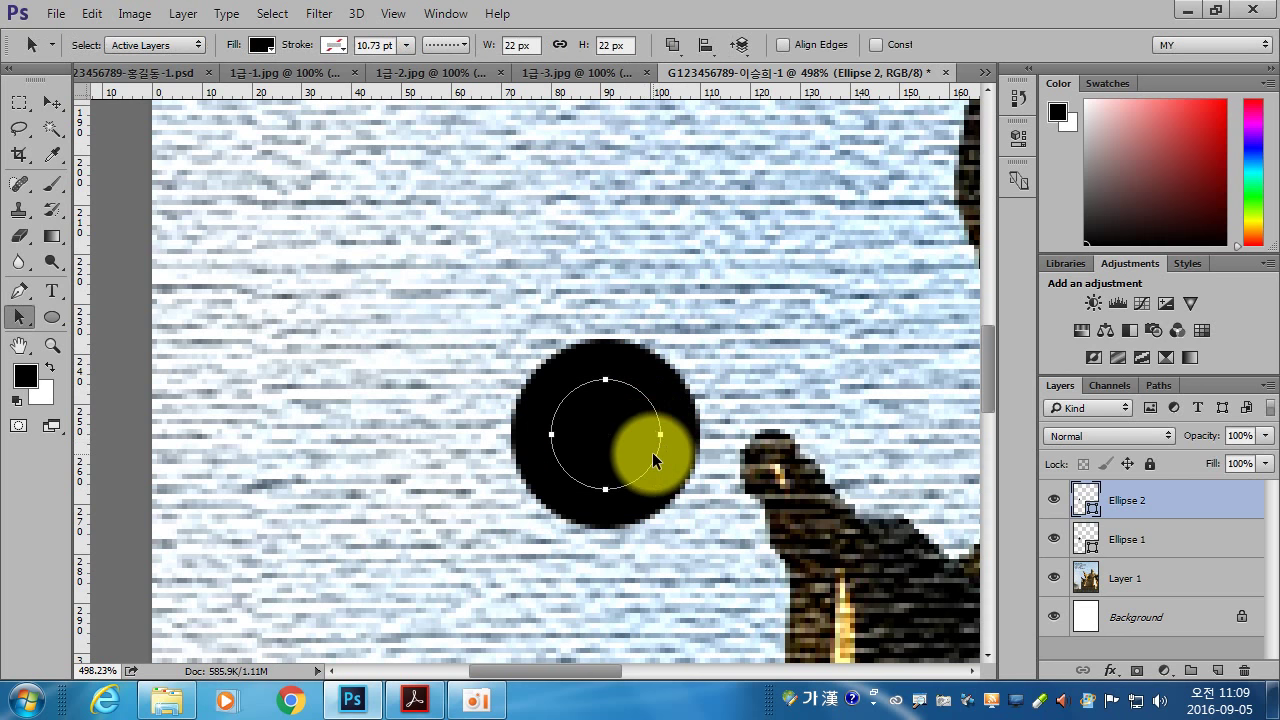
Select both ellipse layers and merge them into one layer.
{"action": "key", "text": "ctrl+1"}
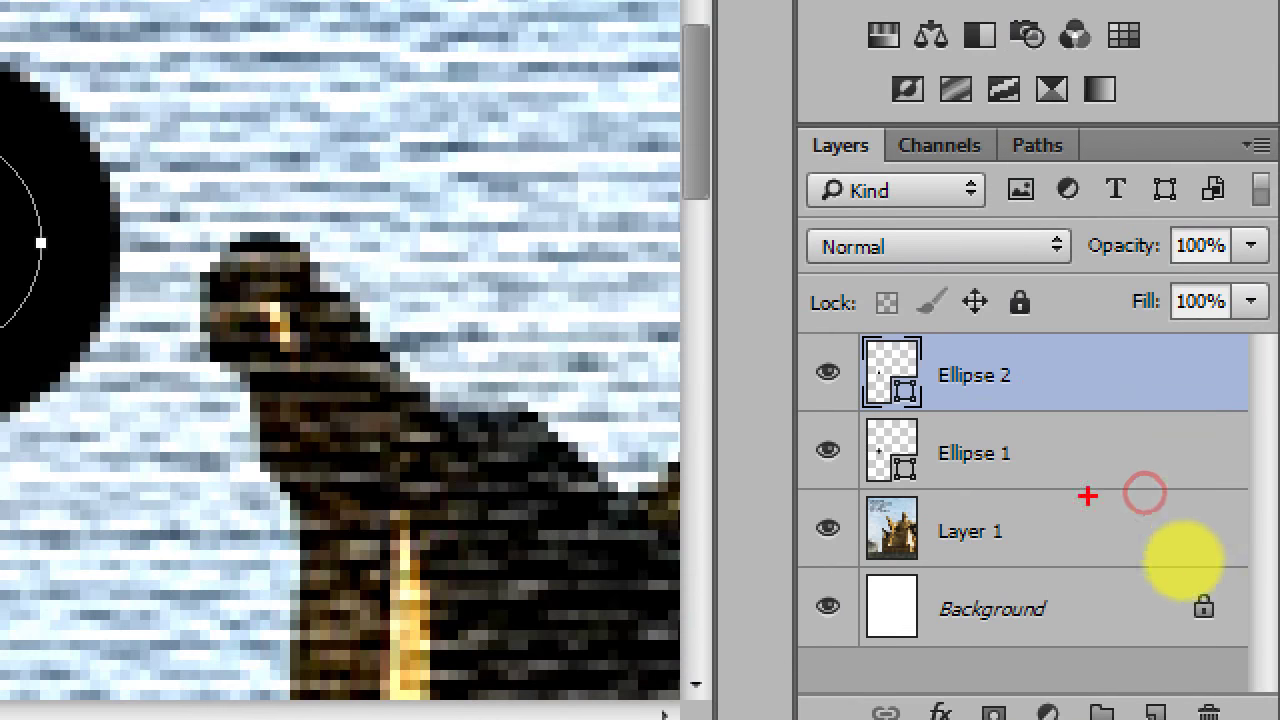
{"action": "mouse_move", "coordinate": [1180, 556]}
{"action": "left_mouse_down"}
{"action": "mouse_move", "coordinate": [1059, 522]}
{"action": "mouse_move", "coordinate": [1157, 577]}
{"action": "left_mouse_up"}
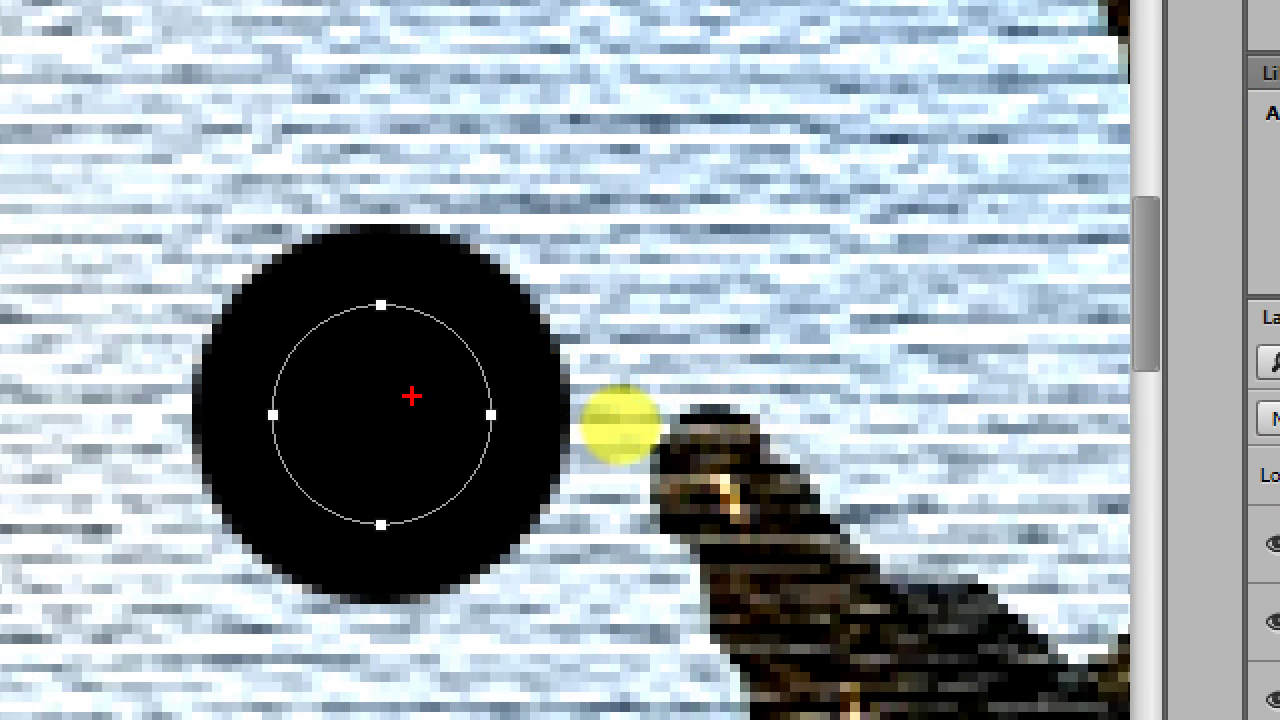
{"action": "left_click_drag", "start_coordinate": [411, 396], "coordinate": [494, 626]}
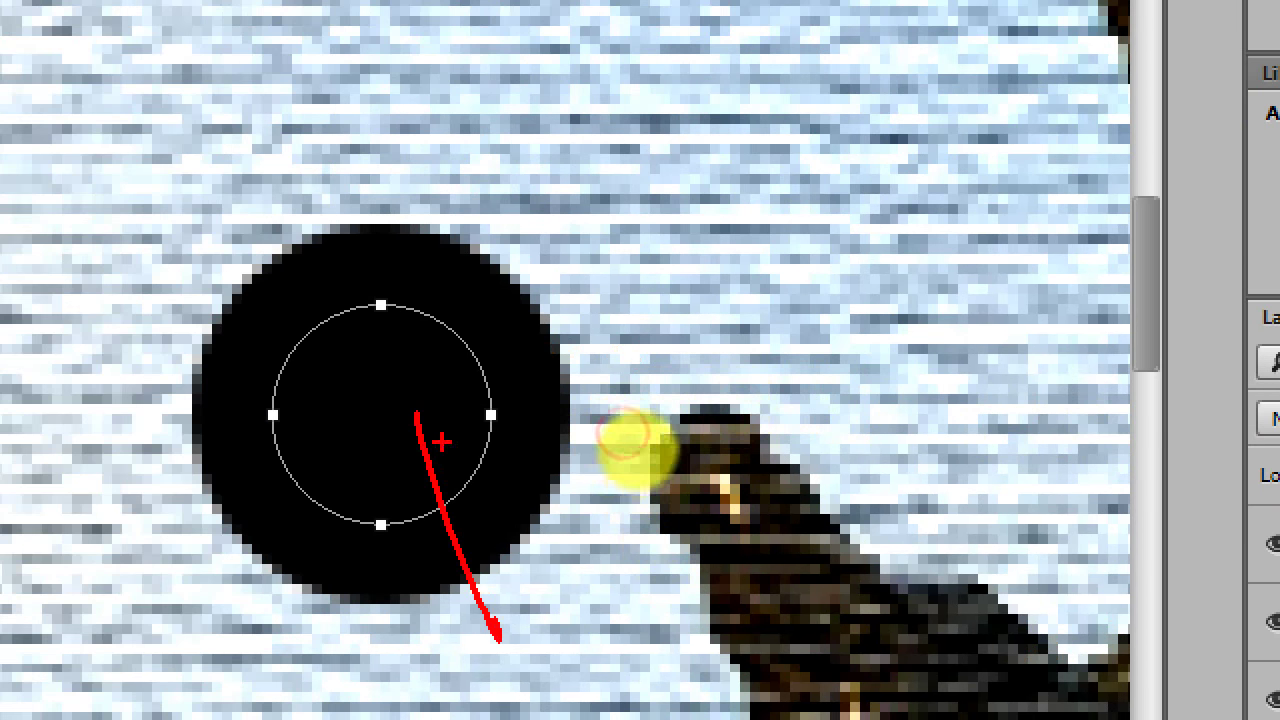
{"action": "left_click_drag", "start_coordinate": [394, 465], "coordinate": [451, 457]}
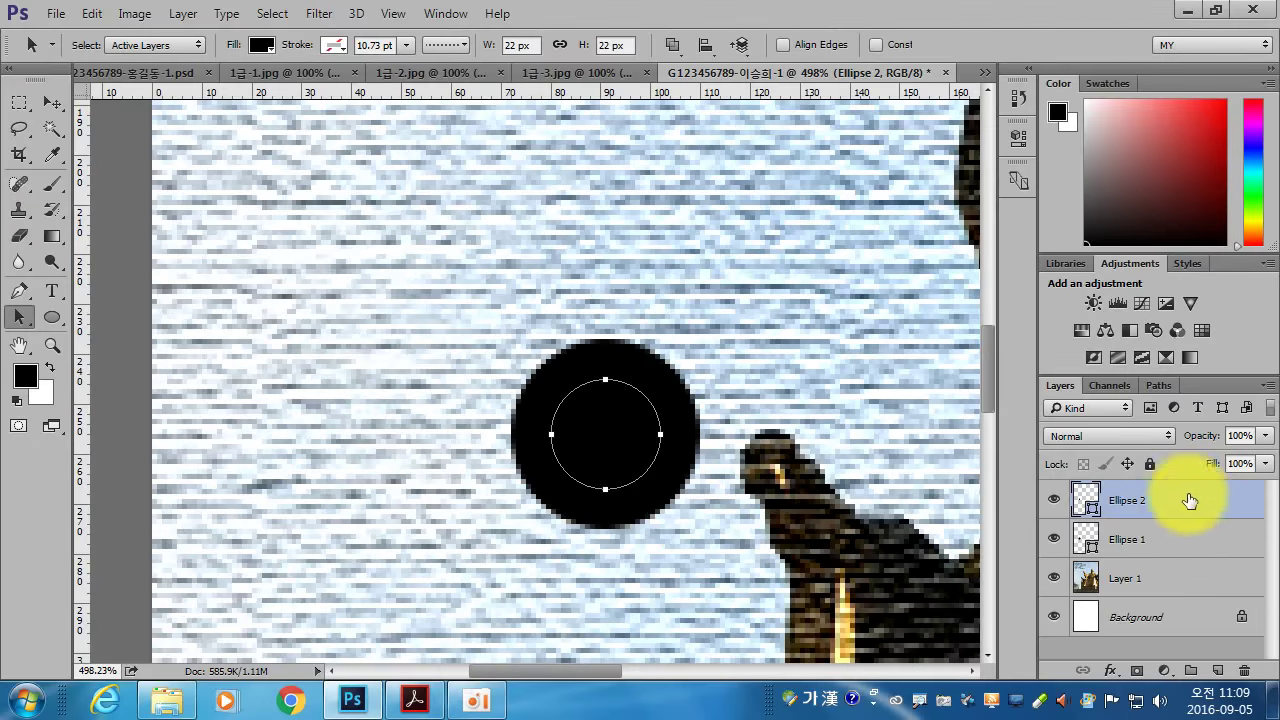
{"action": "left_click", "coordinate": [1180, 539], "text": "shift"}
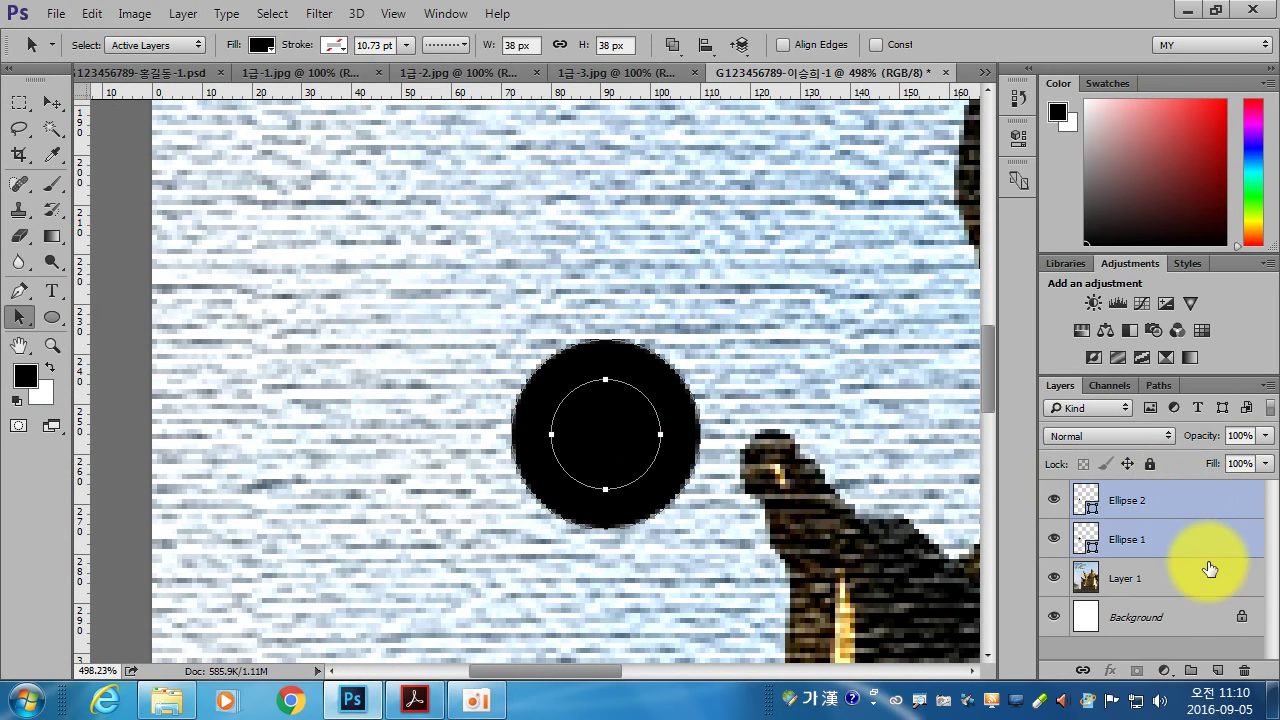
{"action": "key", "text": "ctrl+e"}
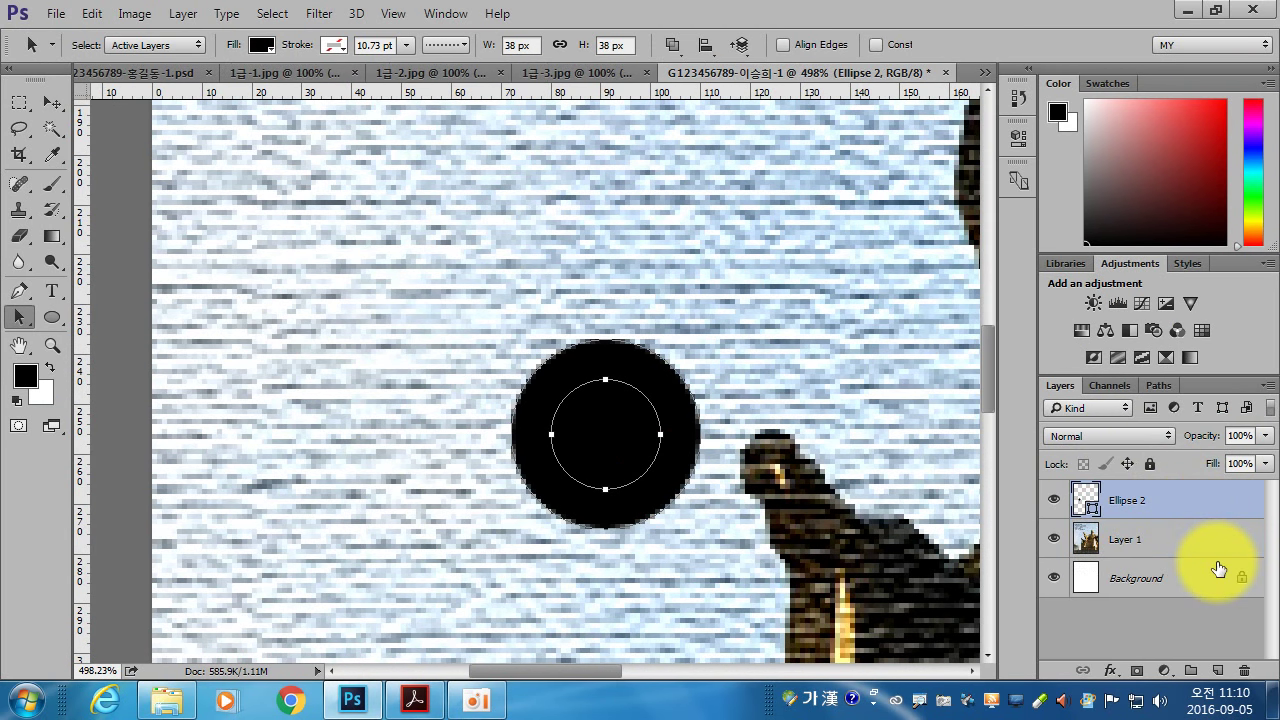
Set the path operation to Subtract Front Shape to cut the inner circle out.
{"action": "left_click", "coordinate": [670, 45]}
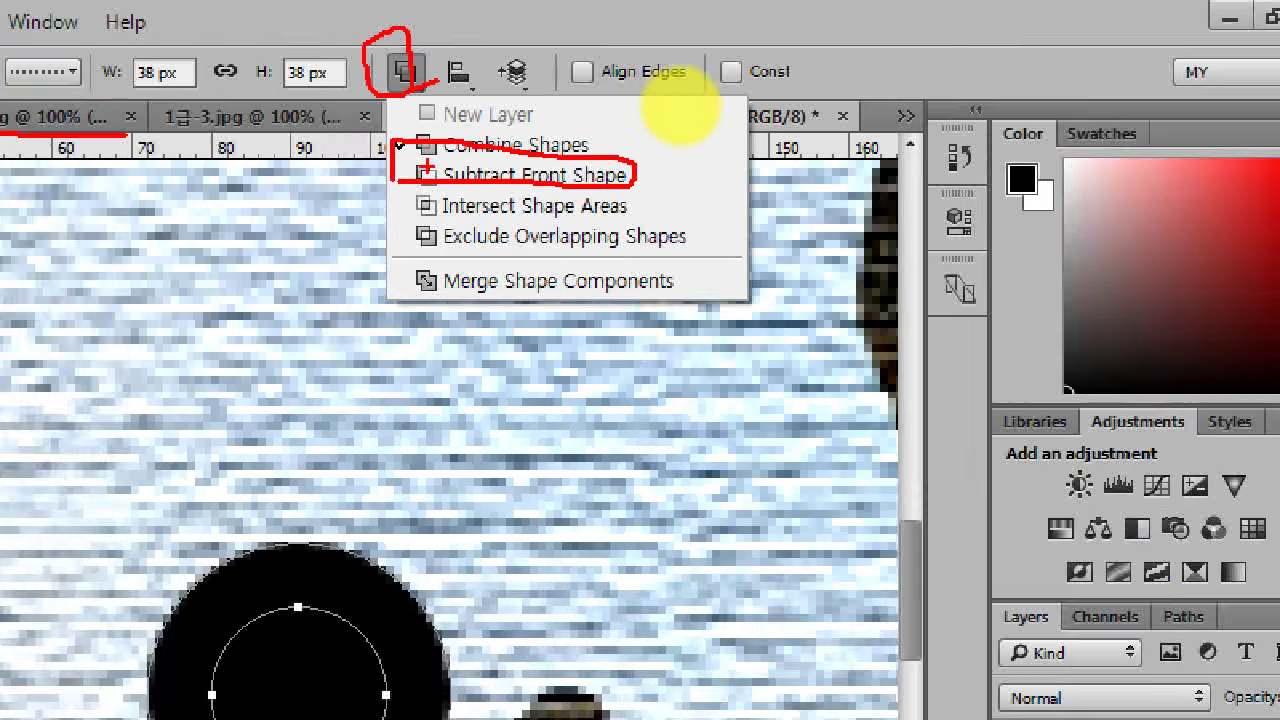
{"action": "left_click", "coordinate": [696, 77]}
{"action": "left_click", "coordinate": [675, 45]}
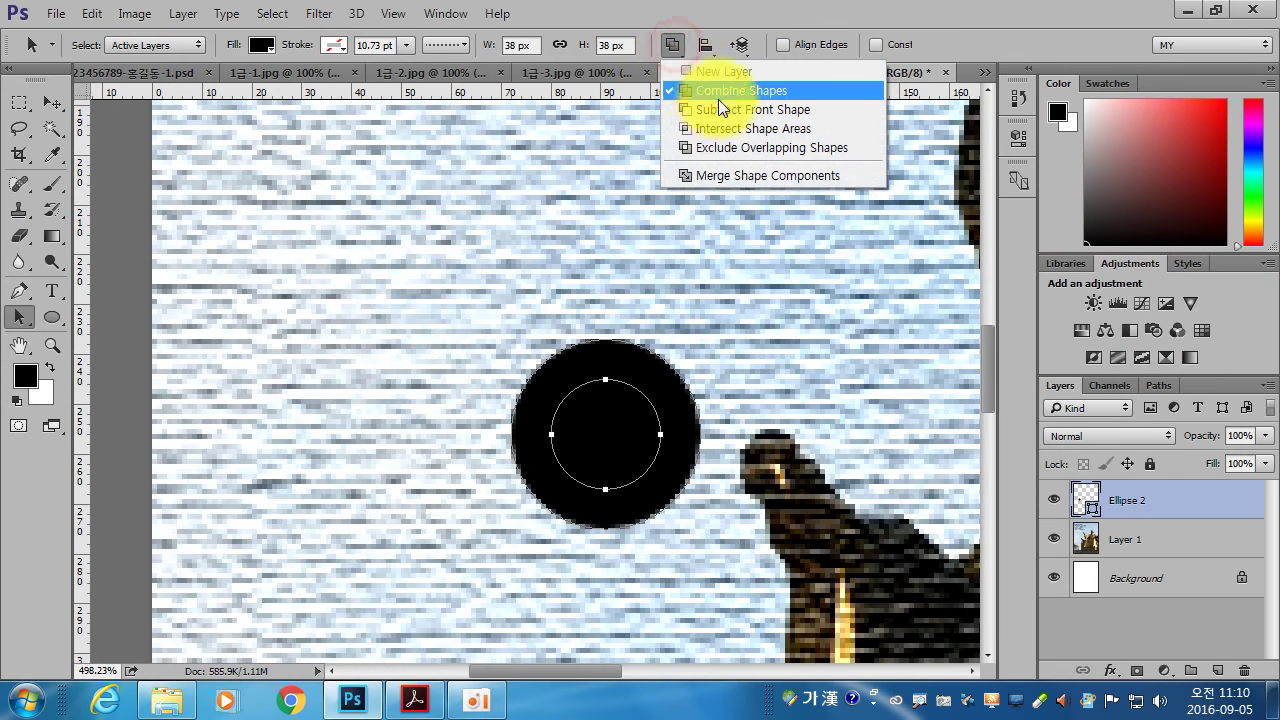
{"action": "left_click", "coordinate": [708, 110]}
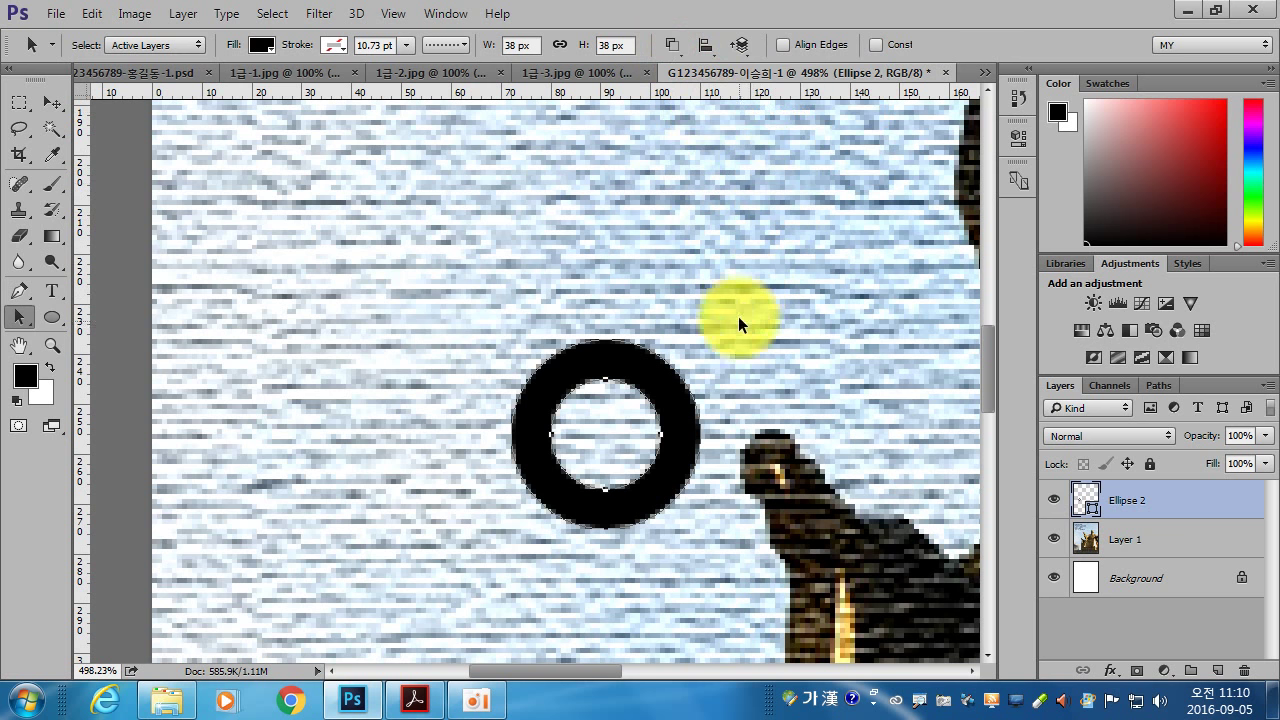
Deselect the ring and start a Pen-tool shape with a curved first edge above it.
{"action": "left_click", "coordinate": [741, 412]}
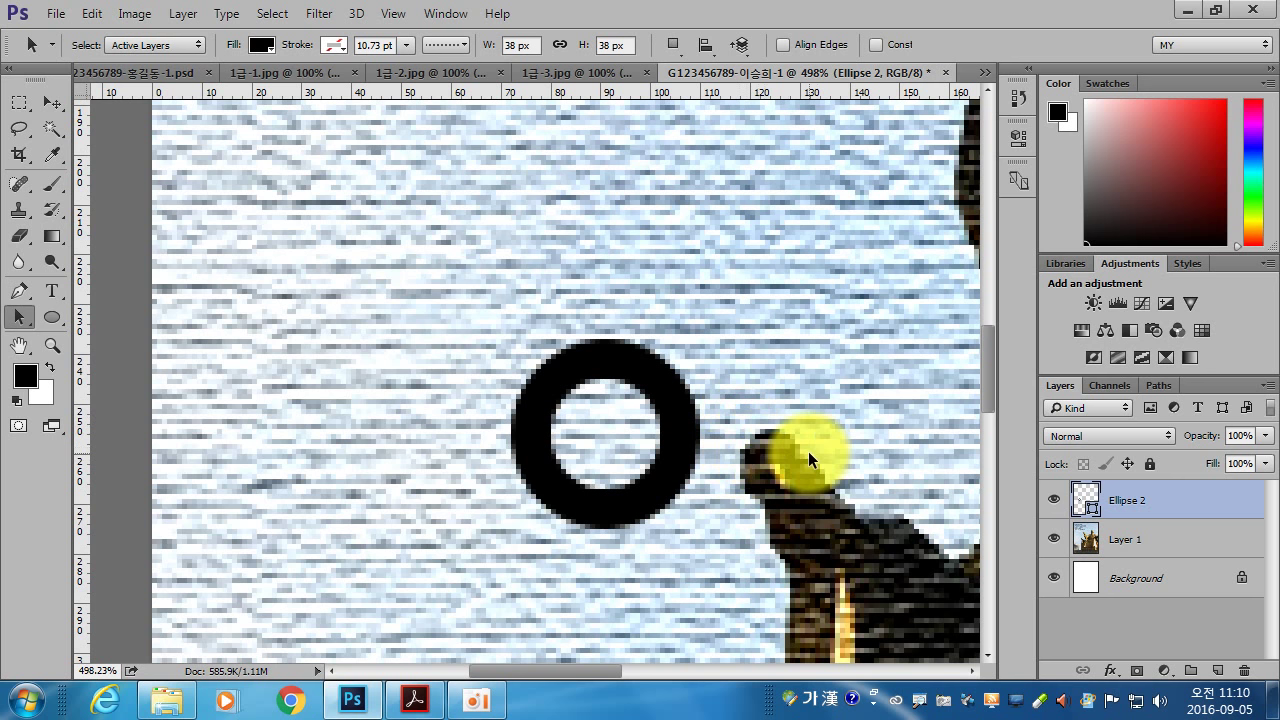
{"action": "left_click", "coordinate": [27, 294]}
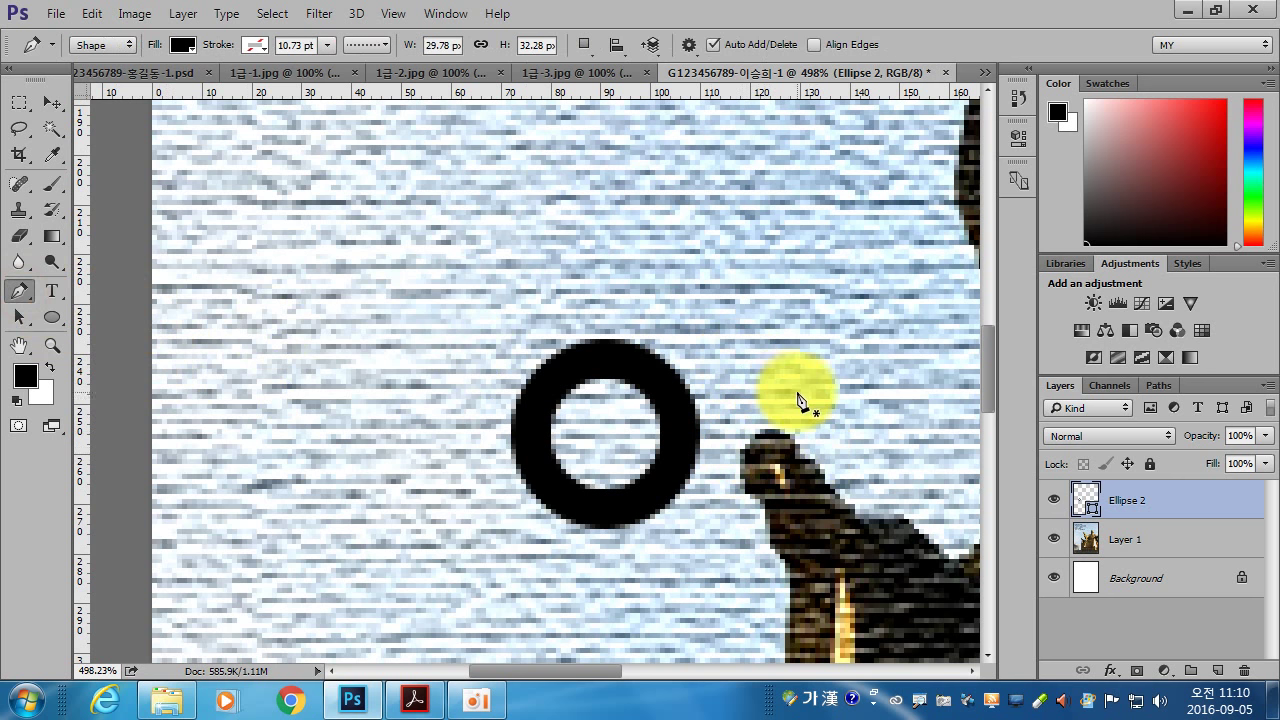
{"action": "scroll", "coordinate": [800, 366], "scroll_direction": "up", "scroll_amount": 2}
{"action": "scroll", "coordinate": [700, 390], "scroll_direction": "up", "scroll_amount": 1}
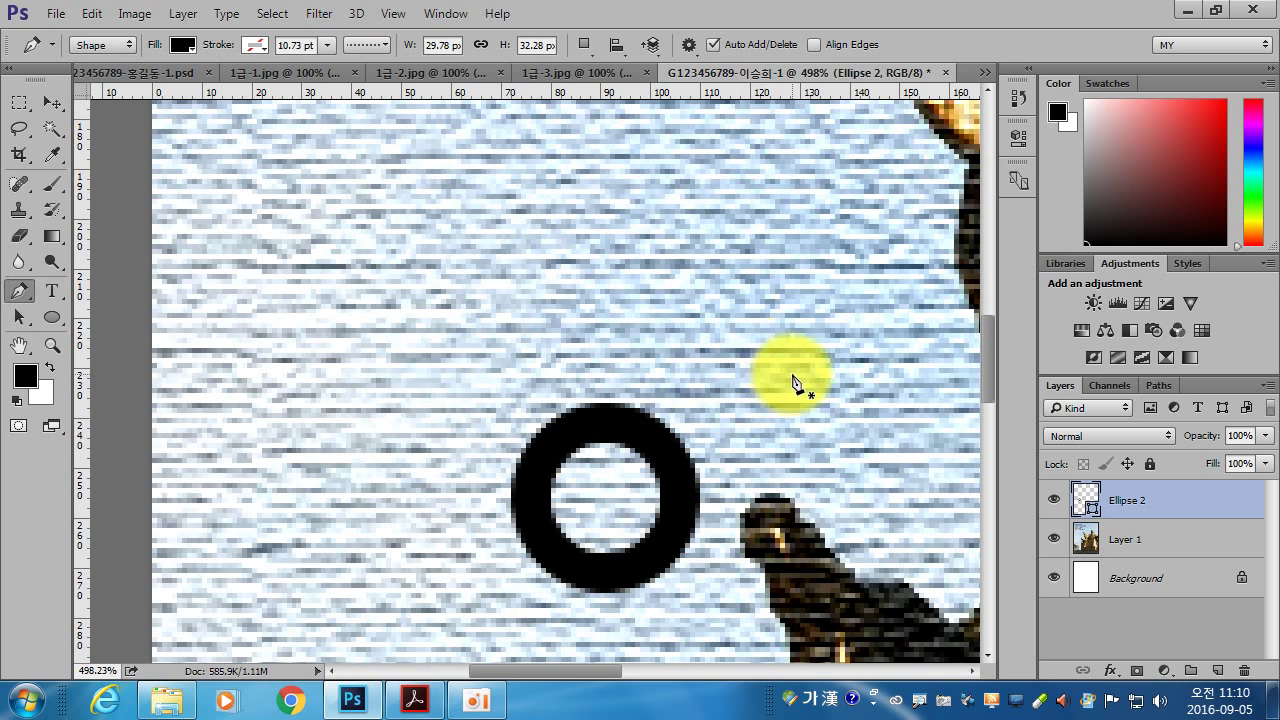
{"action": "left_click", "coordinate": [556, 393]}
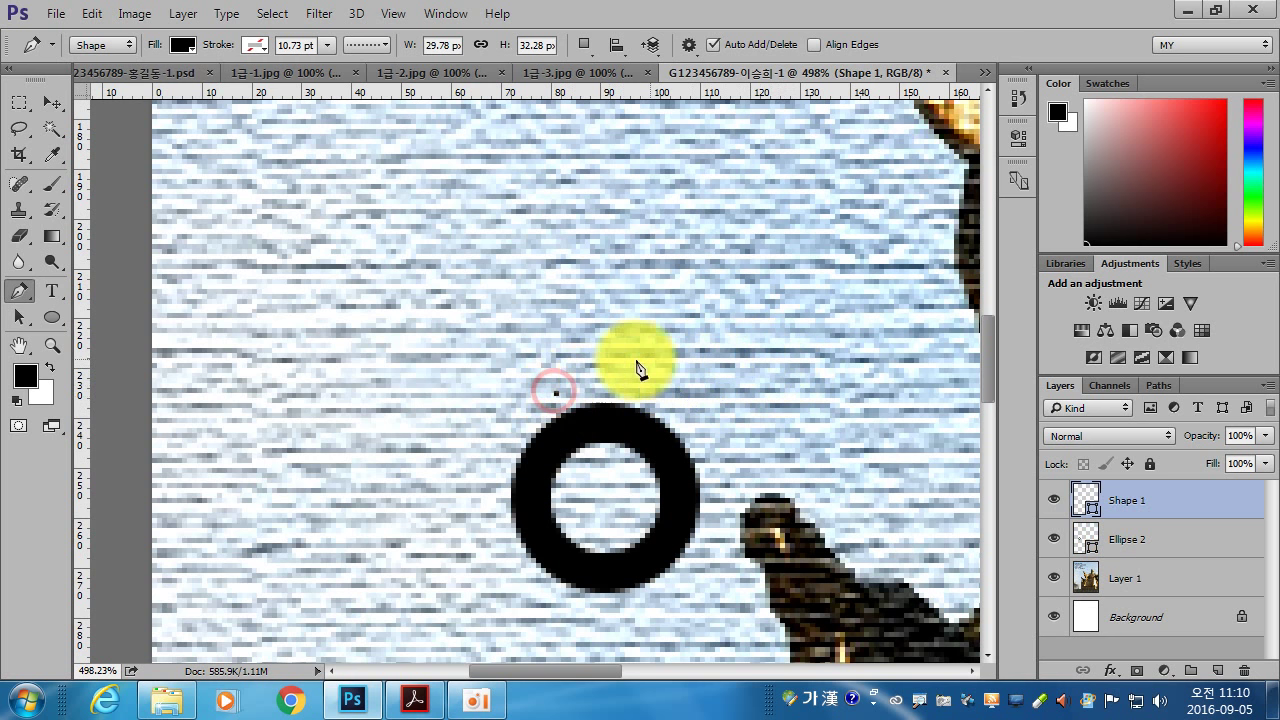
{"action": "left_click_drag", "start_coordinate": [659, 398], "coordinate": [711, 428]}
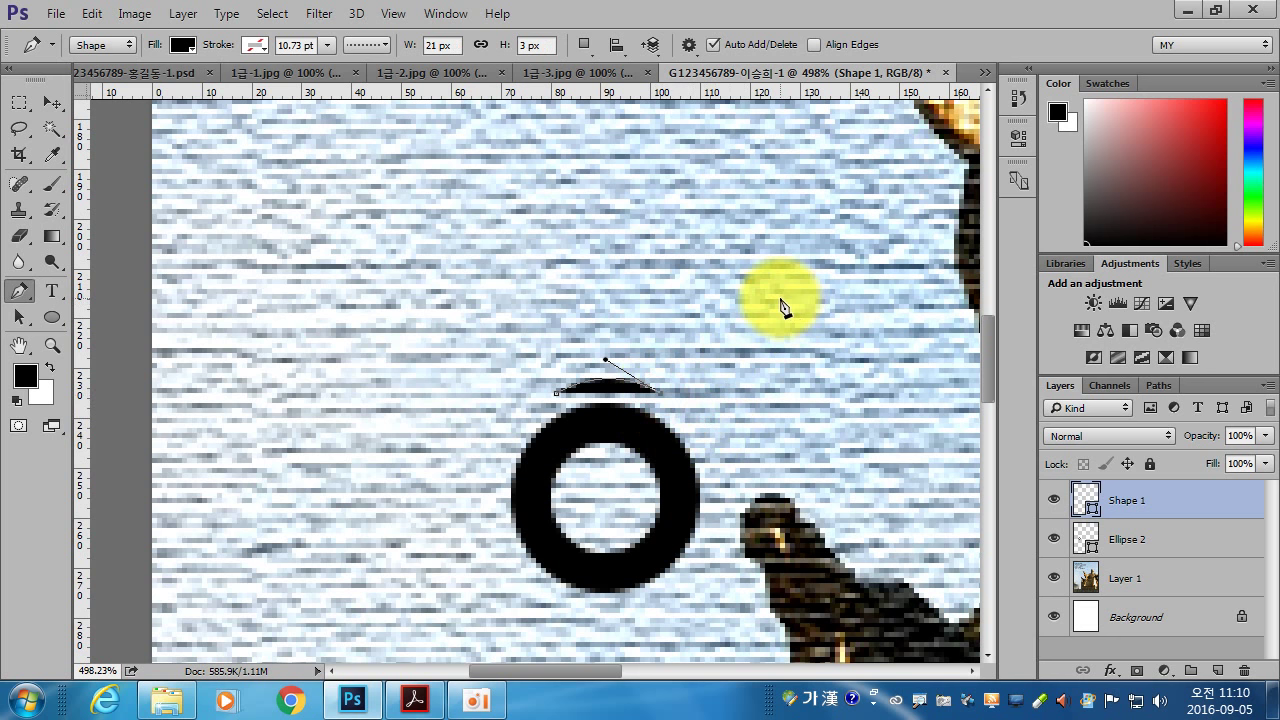
Add the right curved point and a sharp left corner to complete the diamond shape.
{"action": "scroll", "coordinate": [714, 300], "scroll_direction": "up", "scroll_amount": 1}
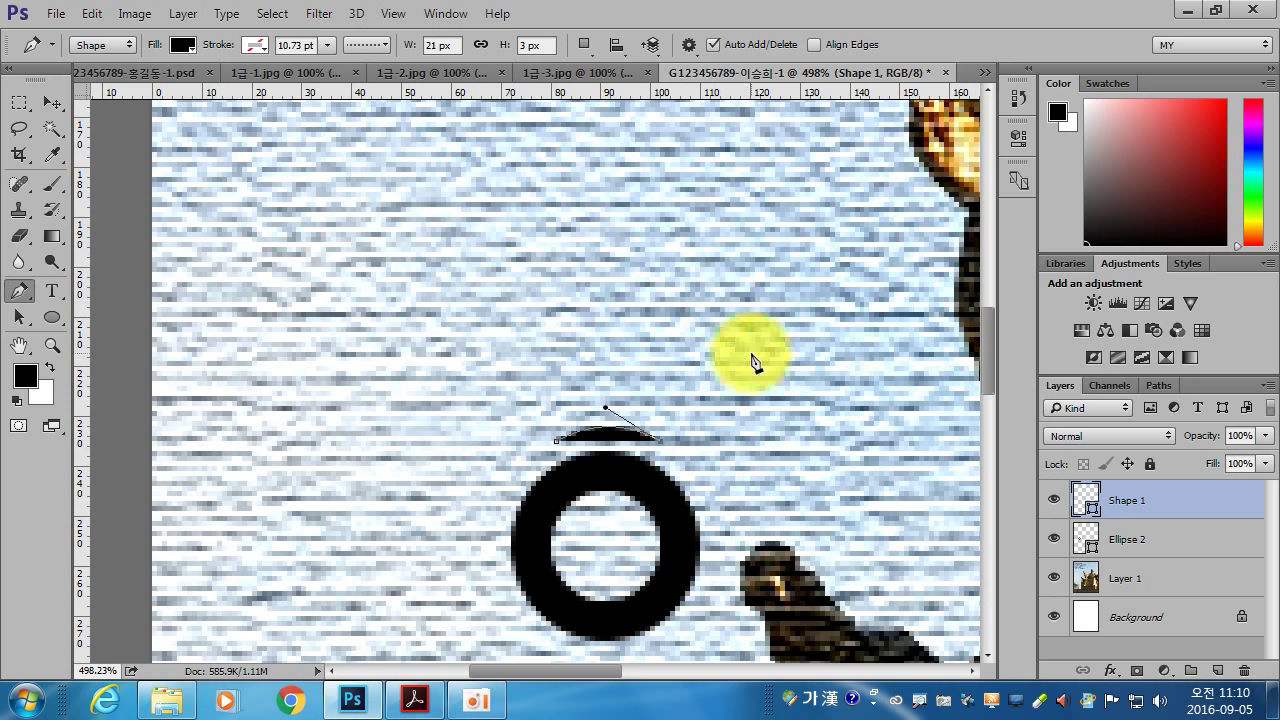
{"action": "left_click", "coordinate": [741, 304]}
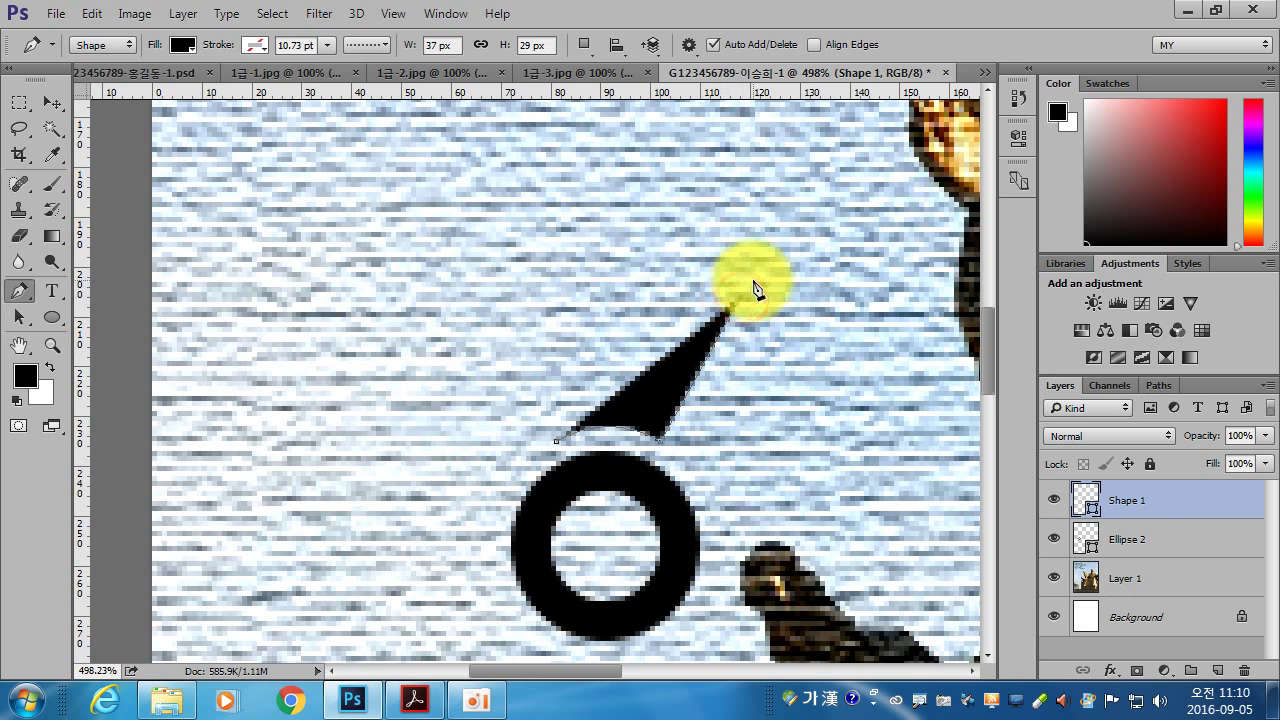
{"action": "scroll", "coordinate": [748, 280], "scroll_direction": "up", "scroll_amount": 1}
{"action": "scroll", "coordinate": [748, 280], "scroll_direction": "up", "scroll_amount": 1}
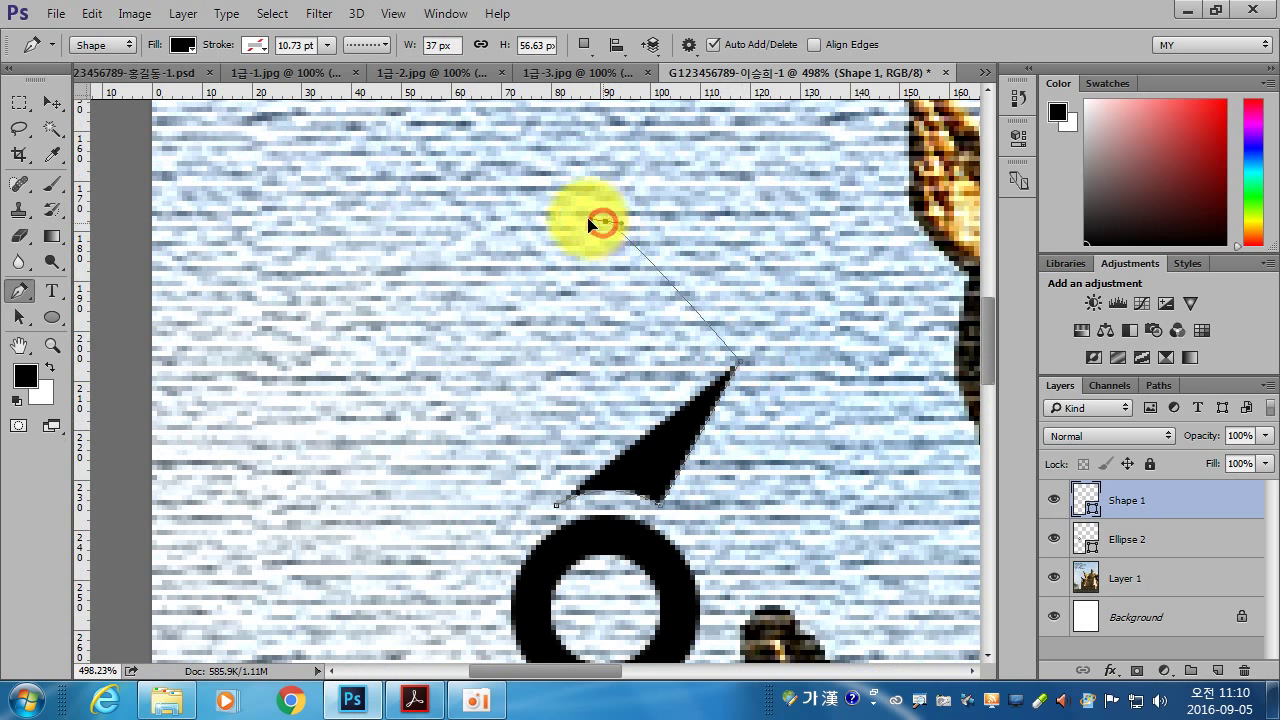
{"action": "left_click_drag", "start_coordinate": [590, 220], "coordinate": [539, 215]}
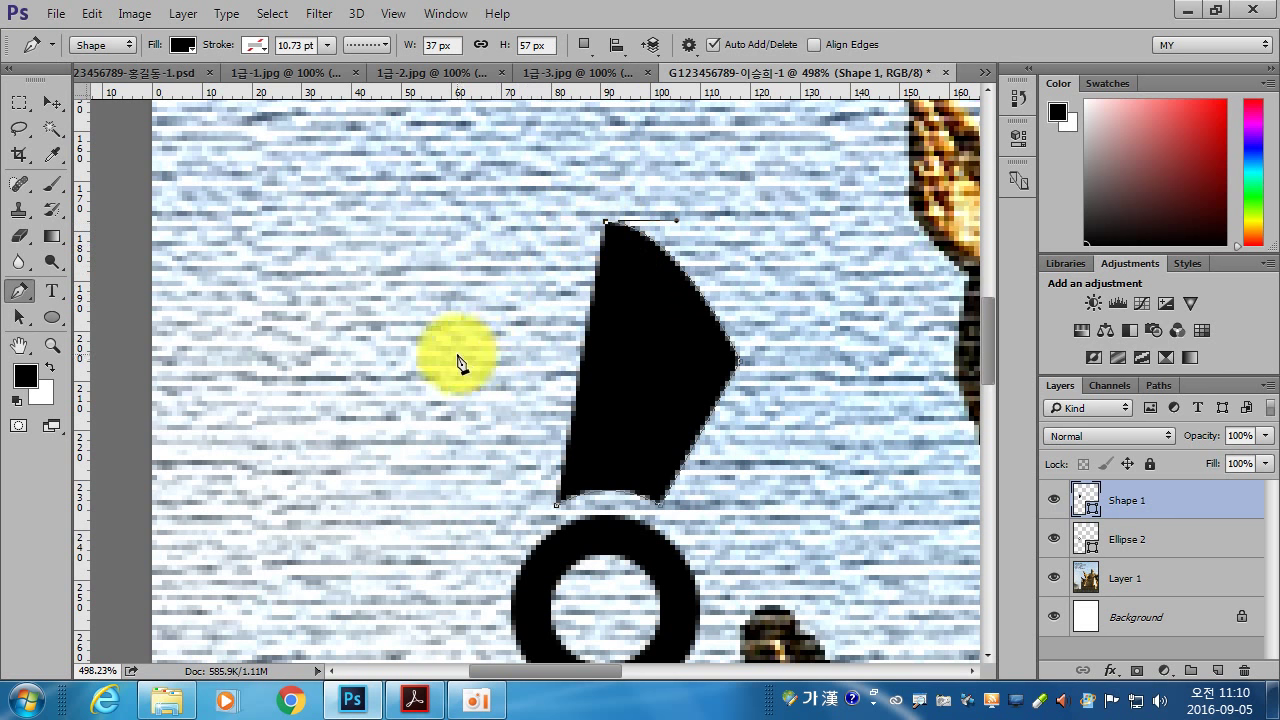
{"action": "left_click_drag", "start_coordinate": [461, 361], "coordinate": [457, 450]}
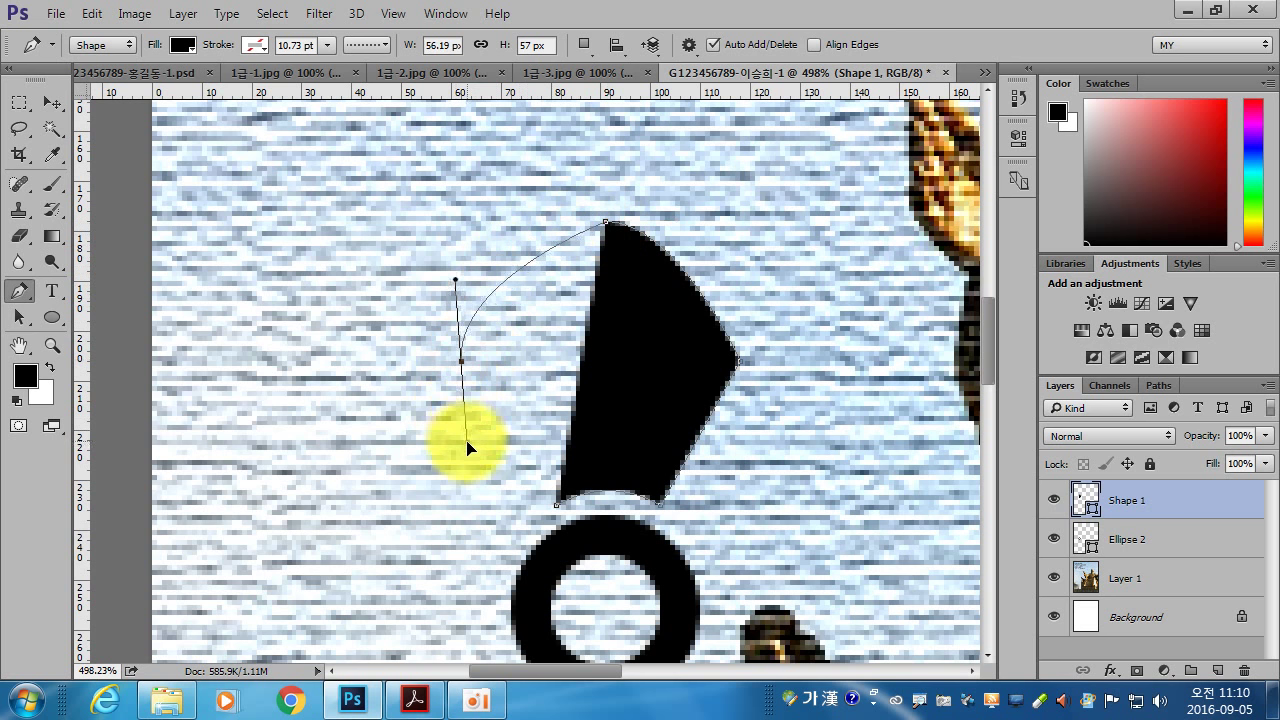
{"action": "left_click", "coordinate": [461, 360], "text": "alt"}
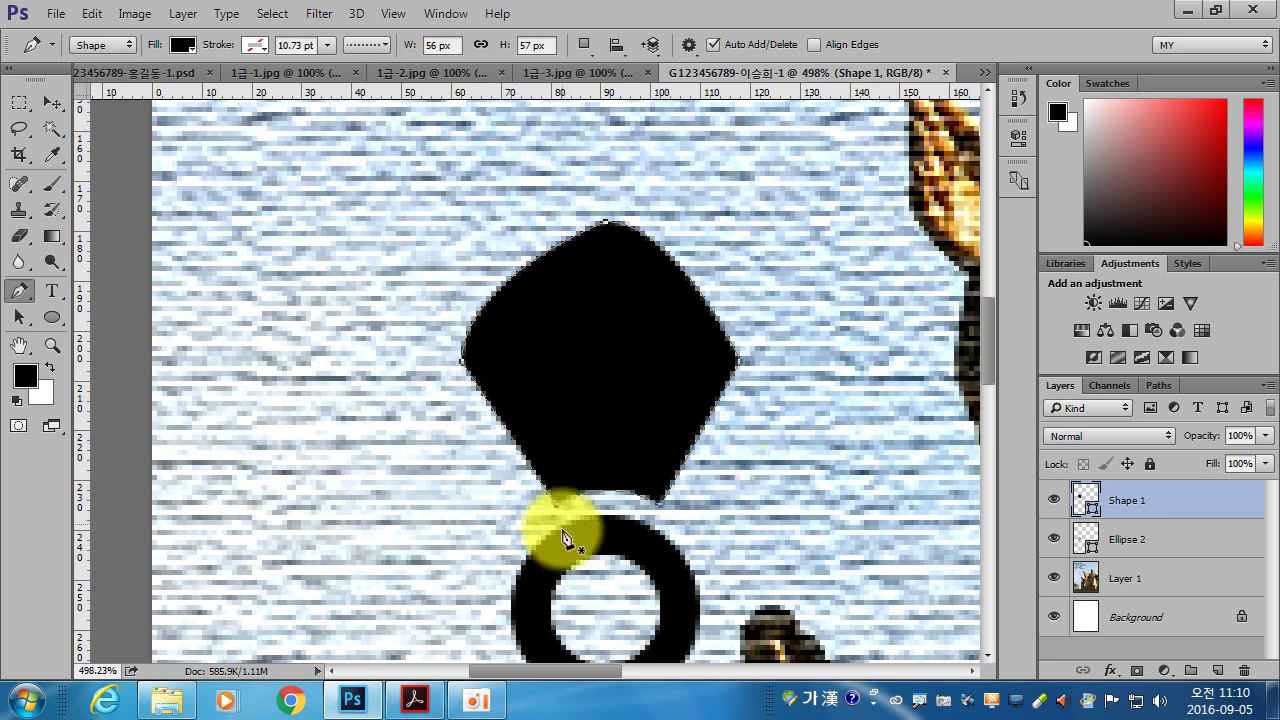
{"action": "scroll", "coordinate": [778, 492], "scroll_direction": "down", "scroll_amount": 2}
{"action": "scroll", "coordinate": [778, 492], "scroll_direction": "down", "scroll_amount": 2}
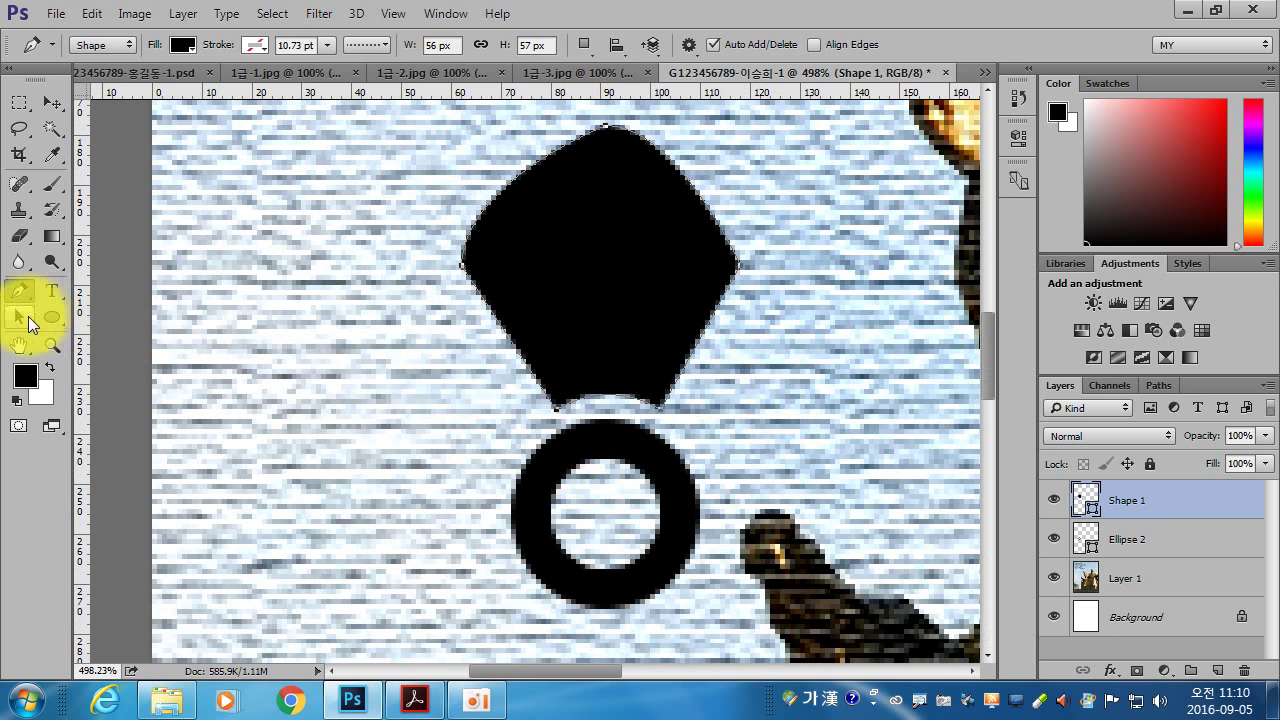
Adjust the shape's lower-left and left corner anchors with the Direct Selection tool.
{"action": "left_click", "coordinate": [28, 316]}
{"action": "right_click", "coordinate": [41, 316]}
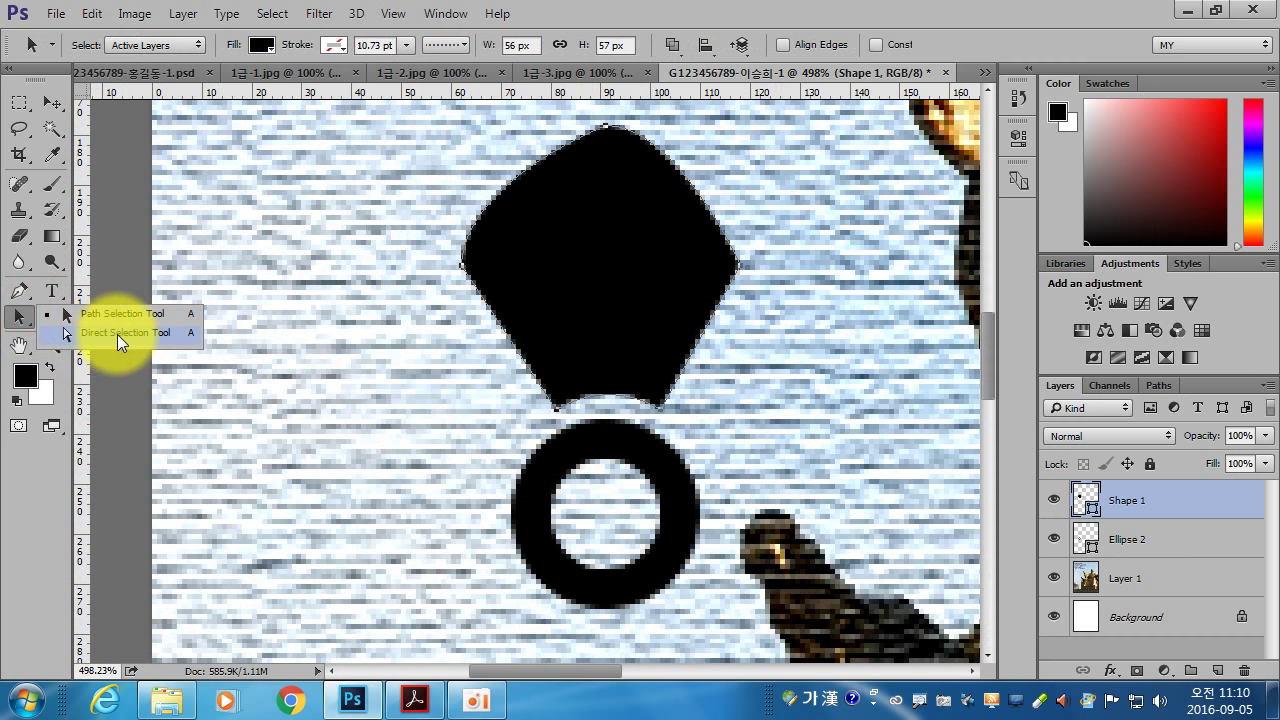
{"action": "left_click", "coordinate": [117, 334]}
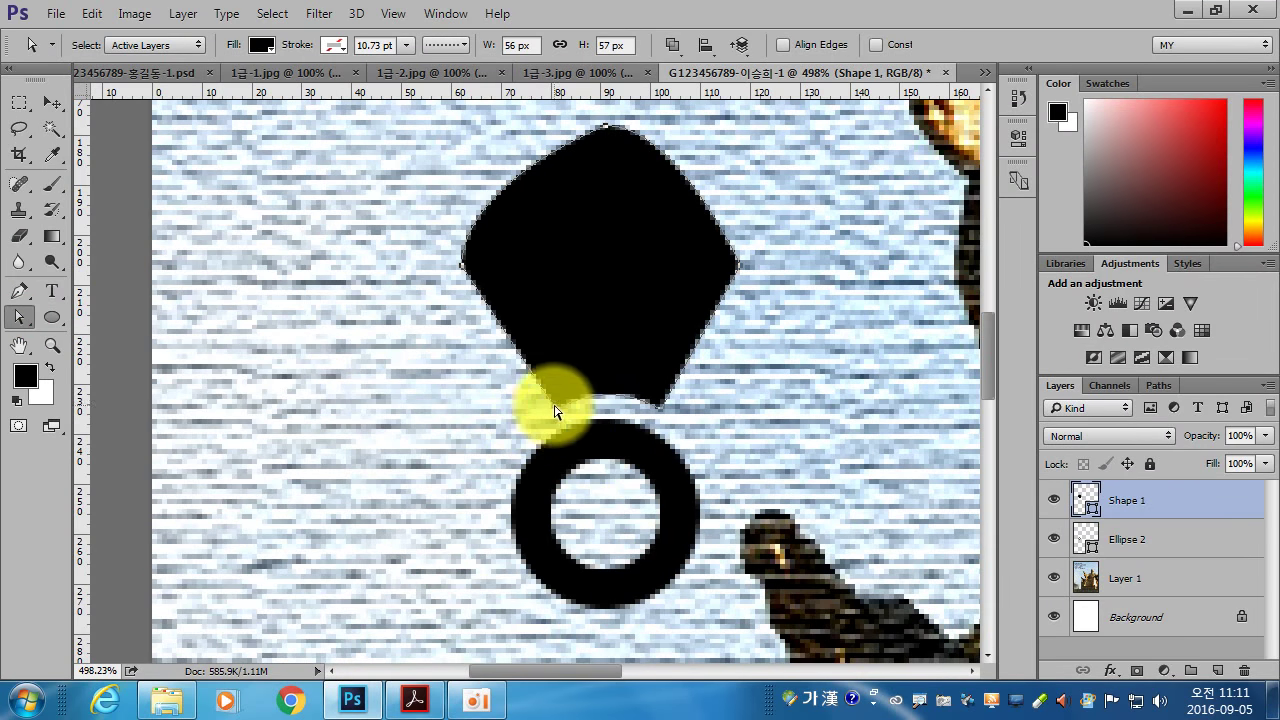
{"action": "left_click_drag", "start_coordinate": [545, 405], "coordinate": [556, 420]}
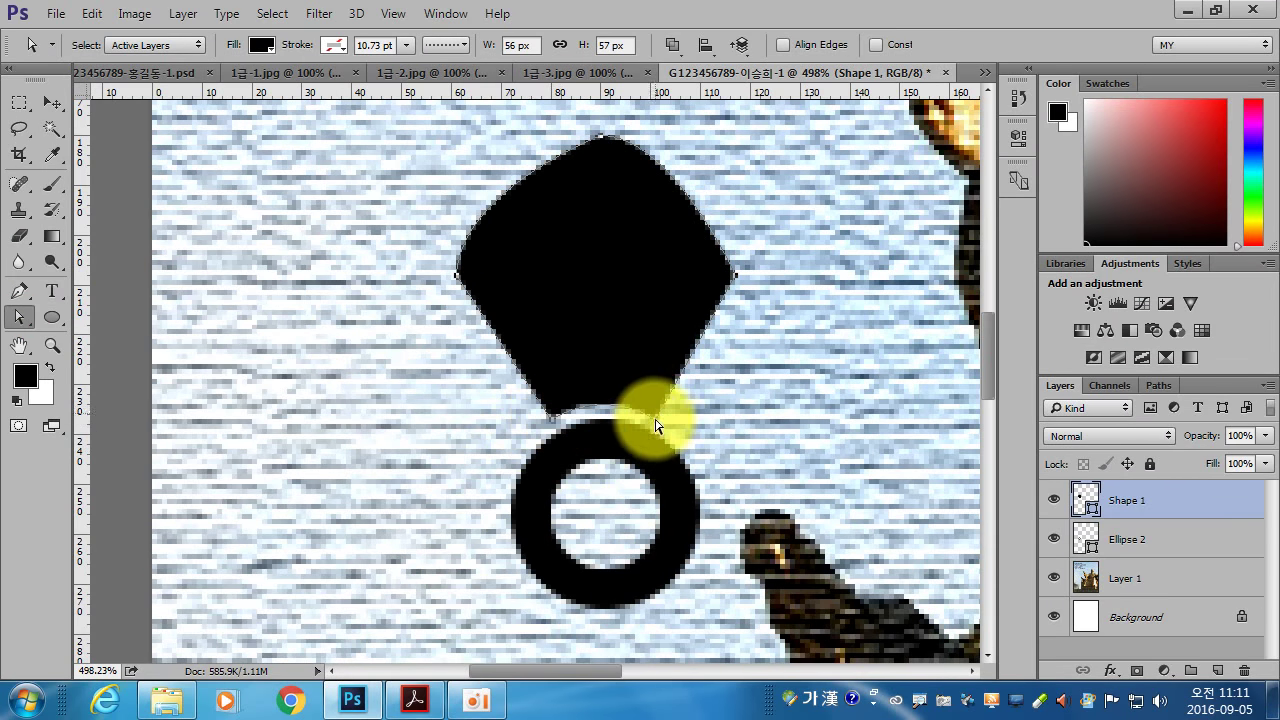
{"action": "left_click_drag", "start_coordinate": [458, 277], "coordinate": [457, 271]}
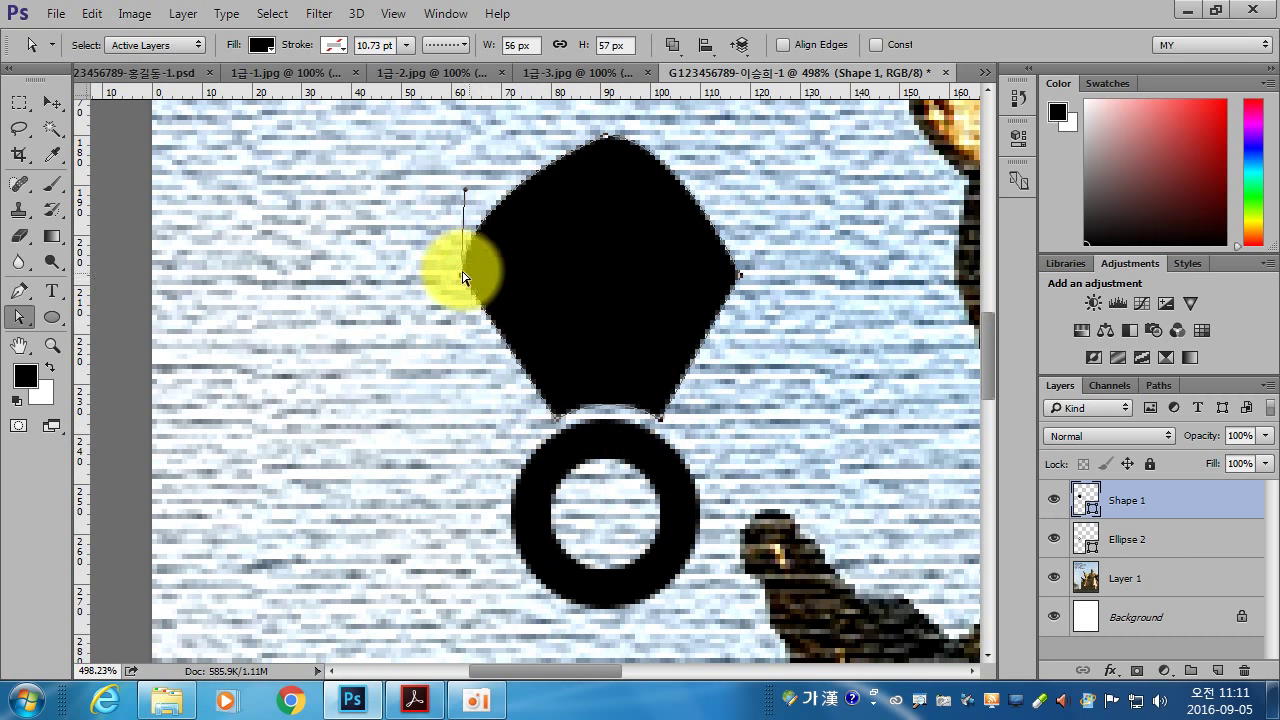
{"action": "left_click", "coordinate": [800, 414]}
Pull the petal's top into a curved tip and fill out its left and right sides.
{"action": "key", "text": "ctrl+minus"}
{"action": "key", "text": "ctrl+minus"}
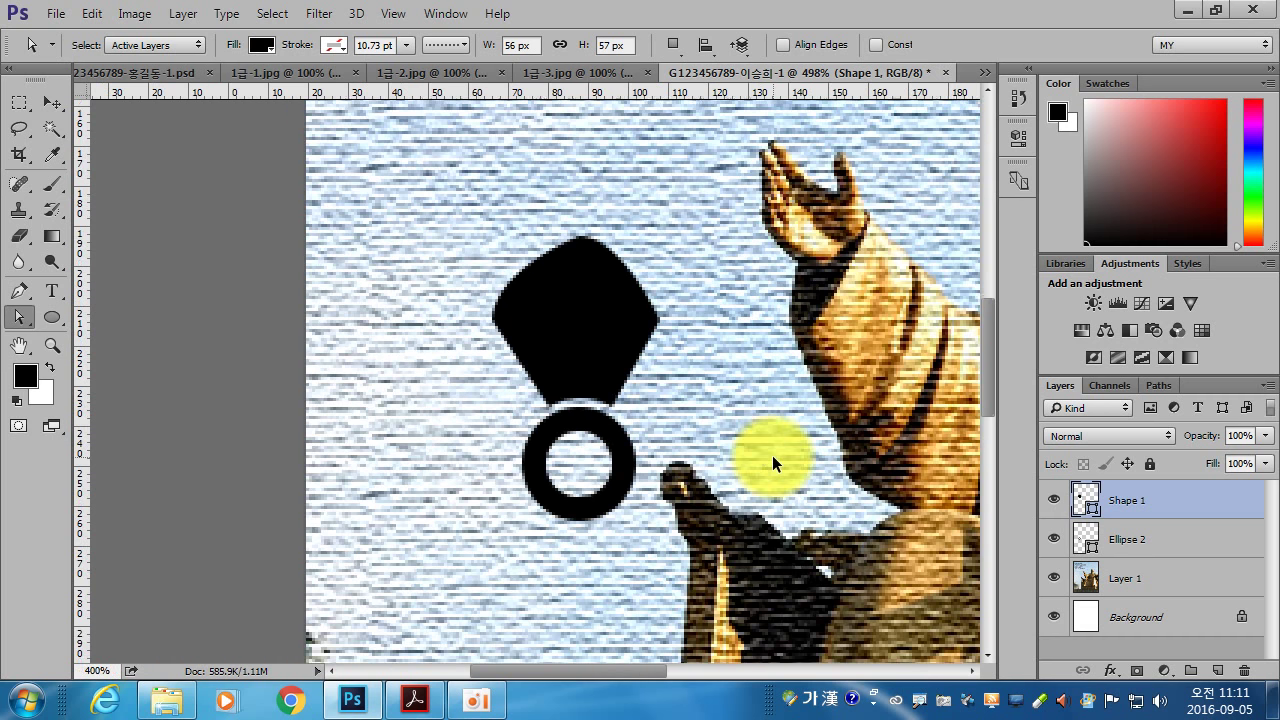
{"action": "key", "text": "ctrl+minus"}
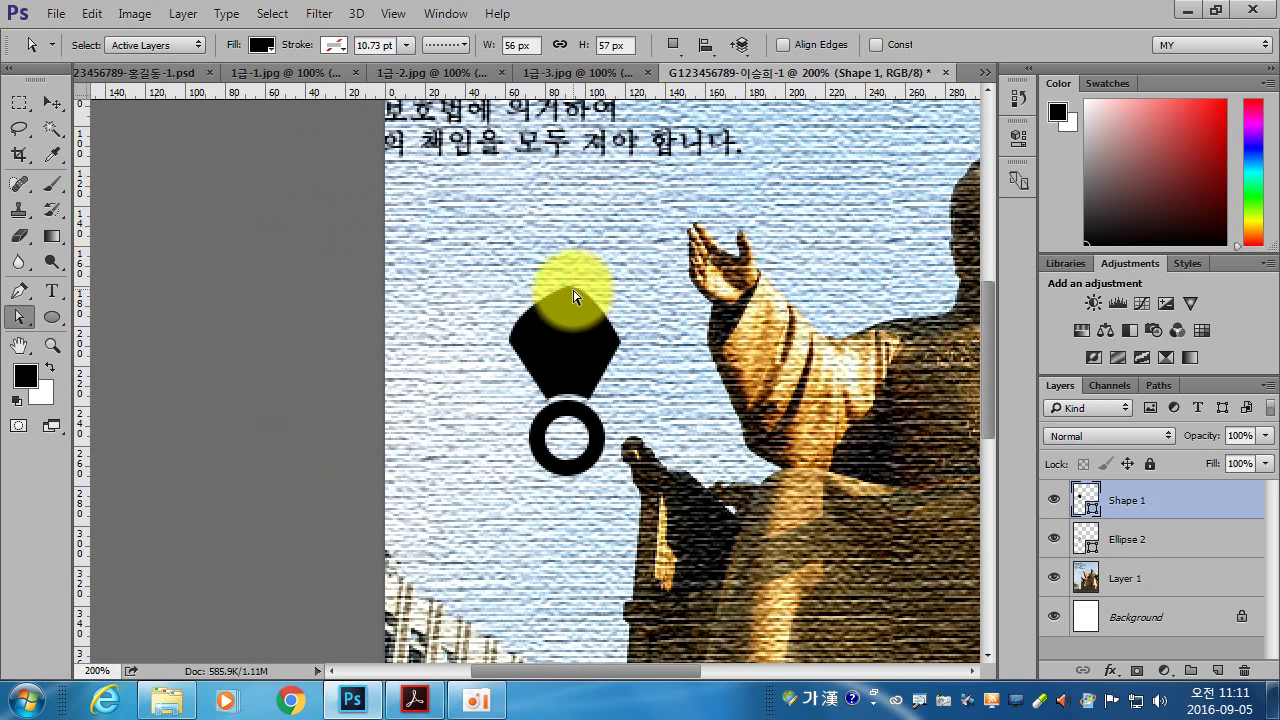
{"action": "left_click", "coordinate": [570, 290]}
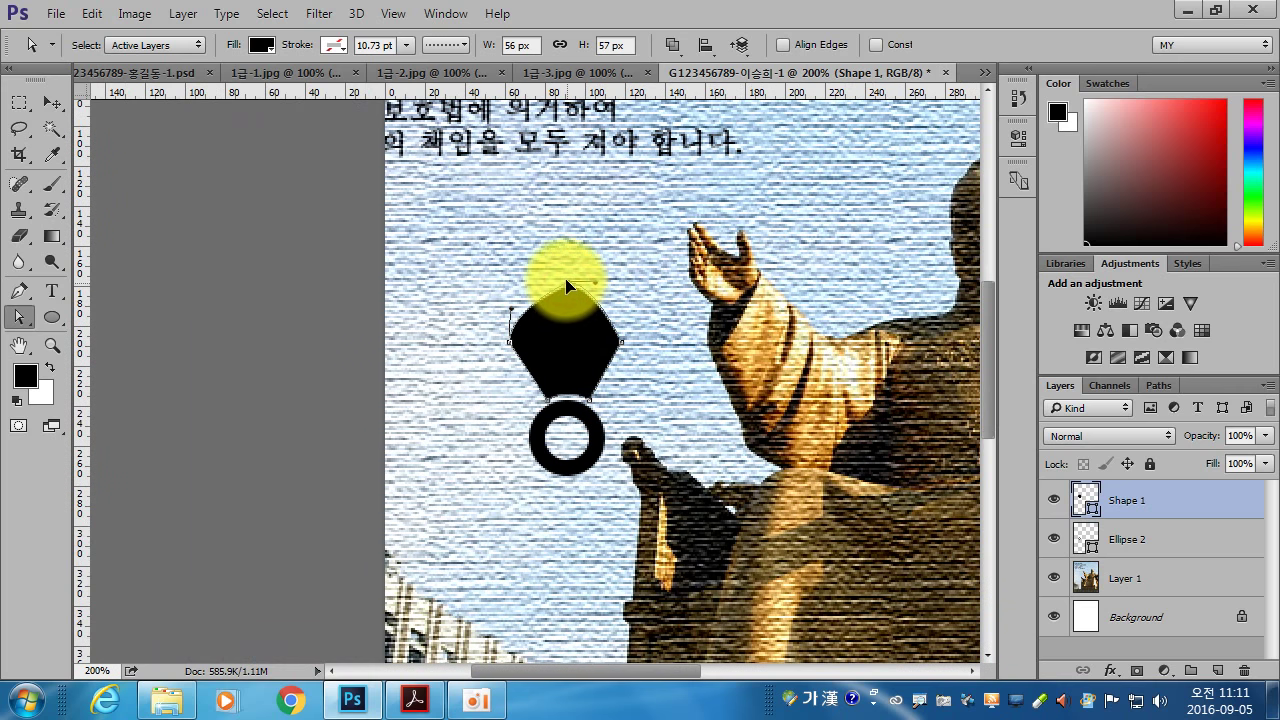
{"action": "left_click_drag", "start_coordinate": [566, 285], "coordinate": [568, 279]}
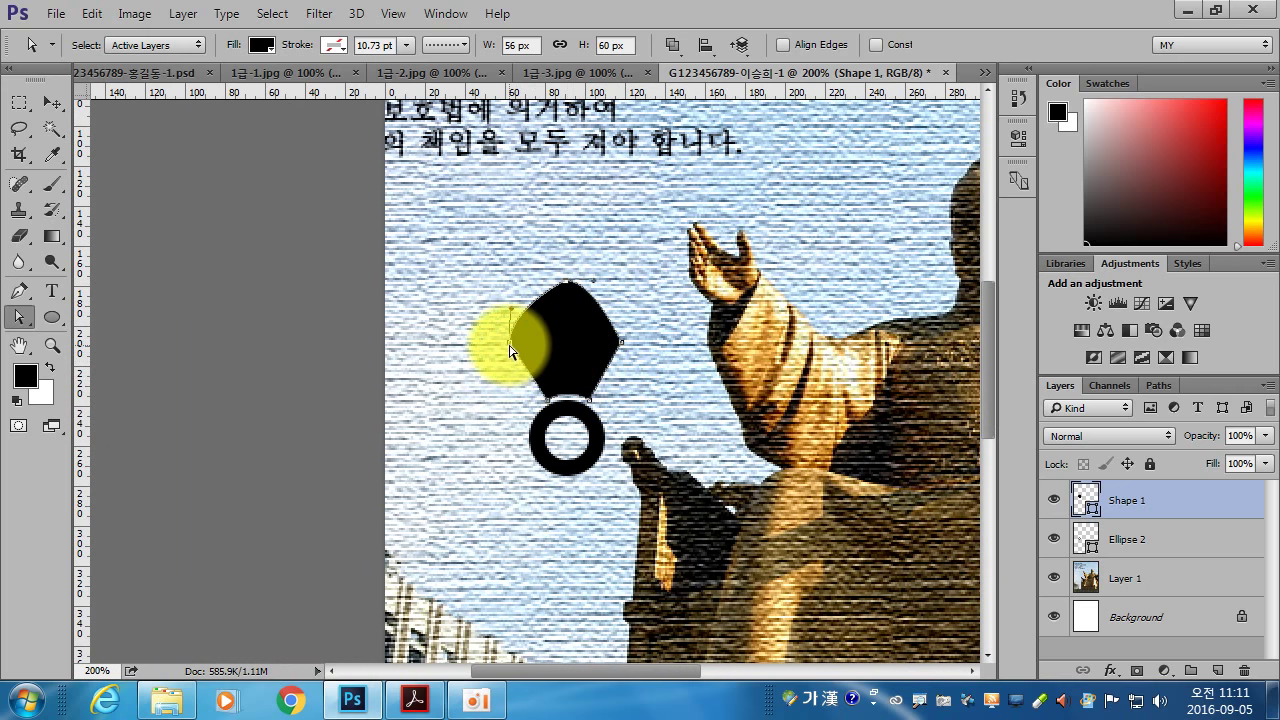
{"action": "left_click_drag", "start_coordinate": [510, 350], "coordinate": [516, 350]}
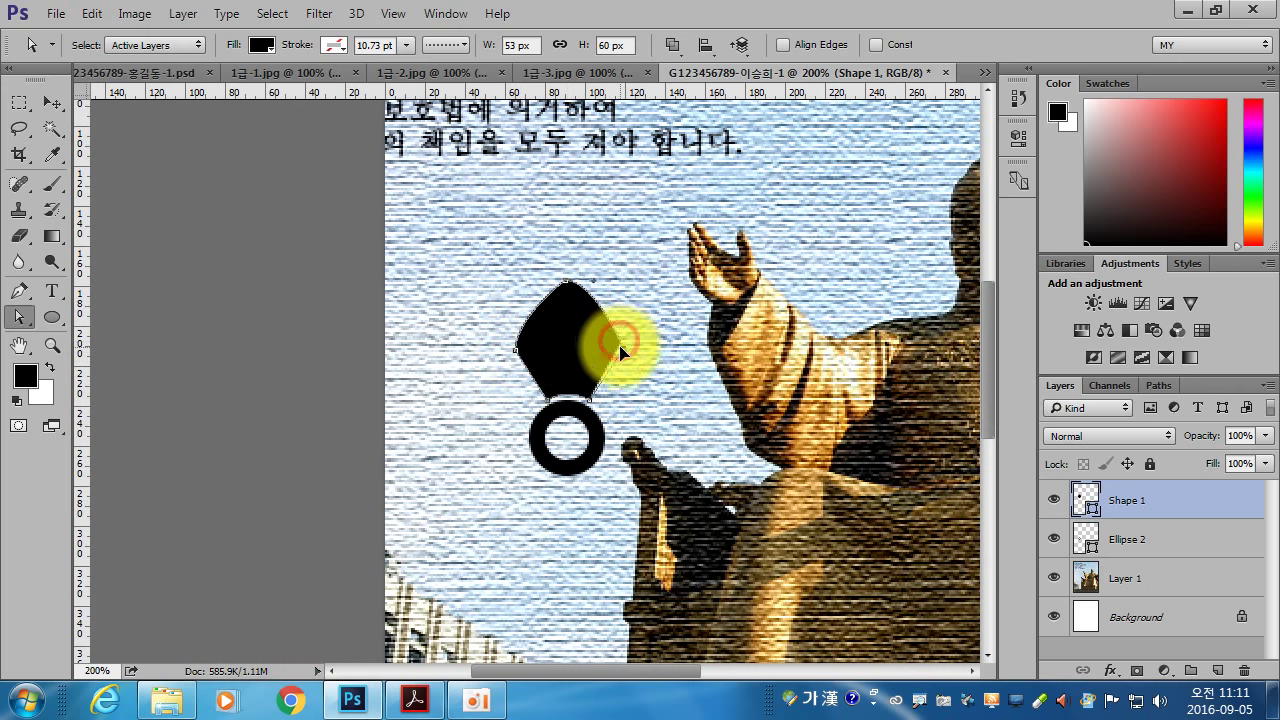
{"action": "left_click_drag", "start_coordinate": [620, 350], "coordinate": [616, 356]}
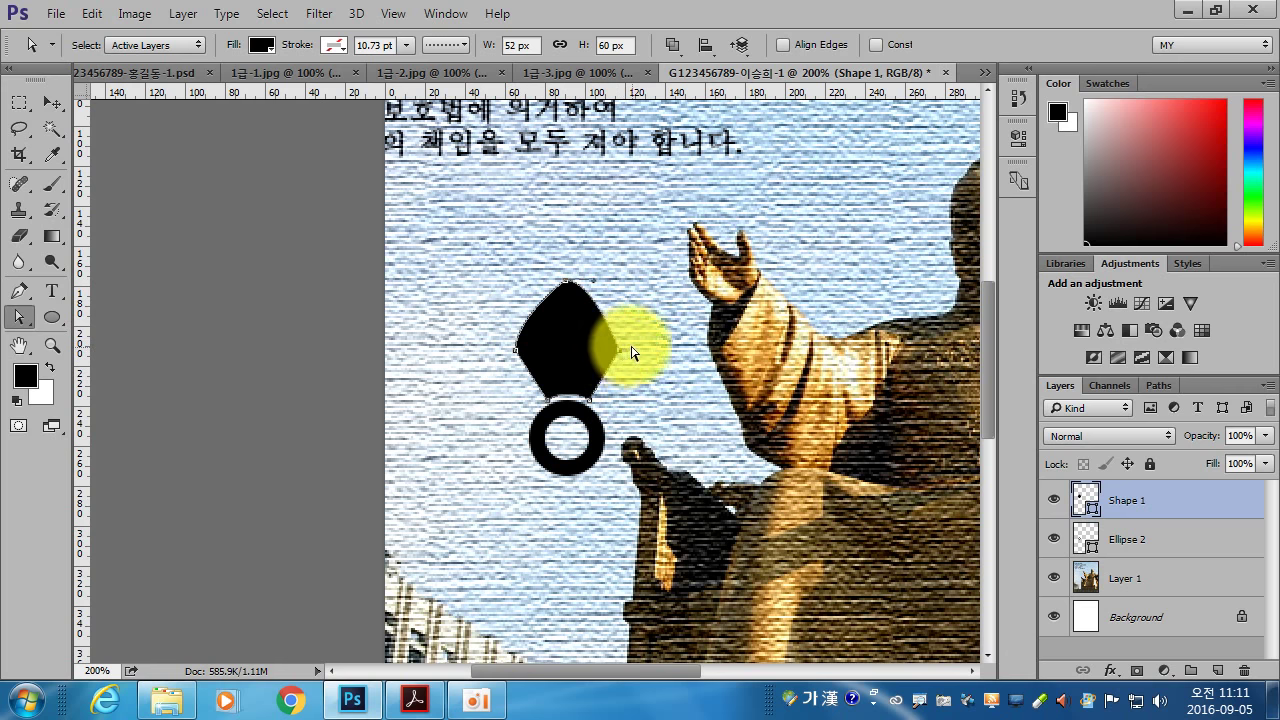
{"action": "left_click", "coordinate": [509, 352]}
{"action": "left_click_drag", "start_coordinate": [509, 355], "coordinate": [506, 352]}
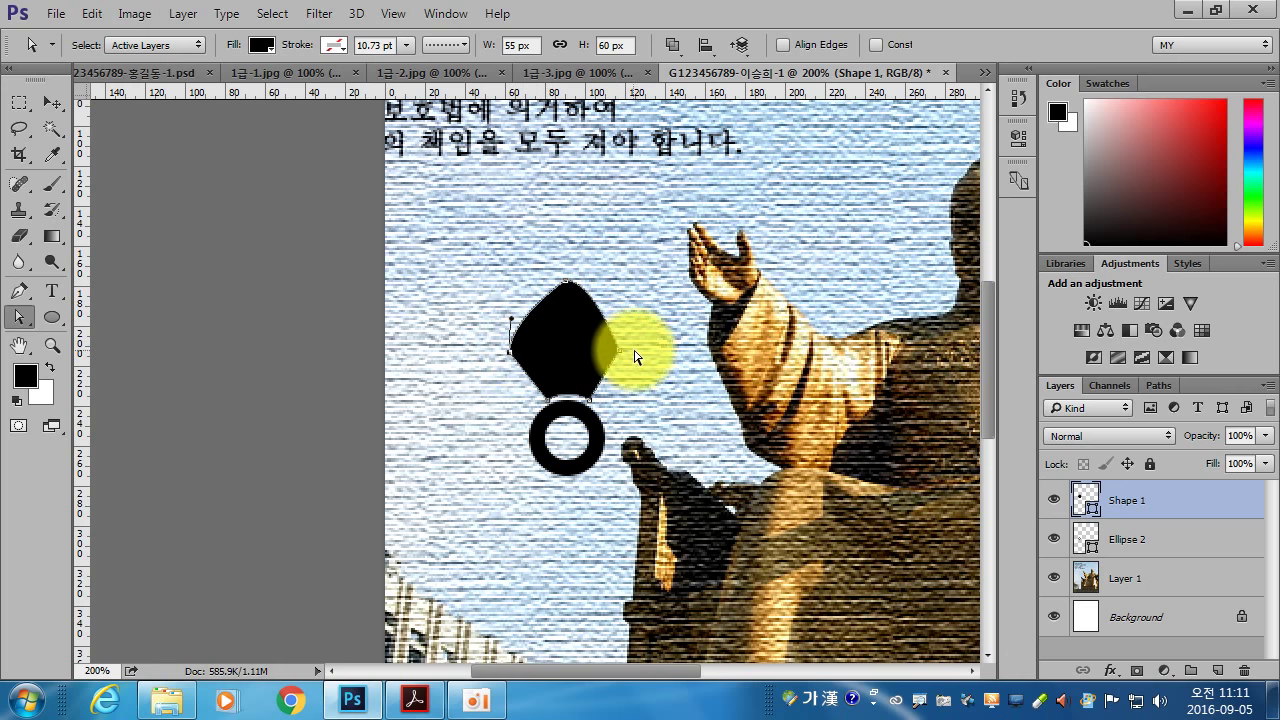
{"action": "left_click_drag", "start_coordinate": [622, 355], "coordinate": [624, 351]}
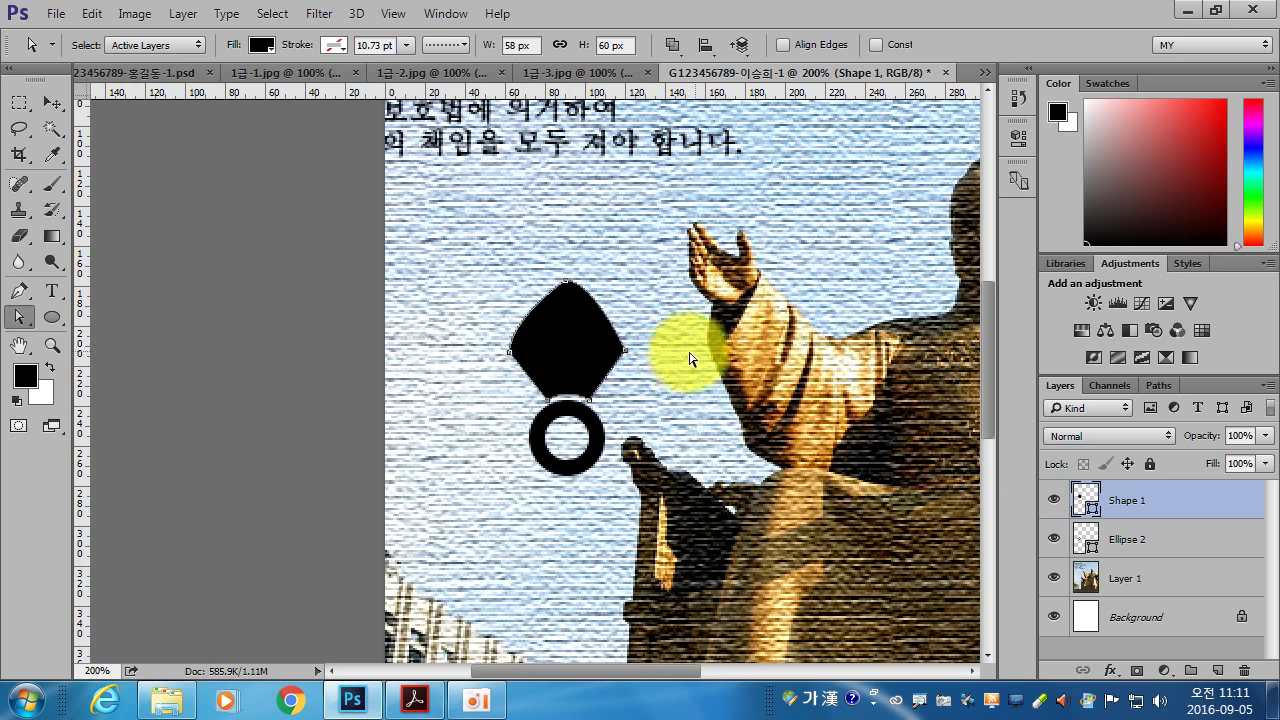
Compare the petal against the reference poster in the exam PDF.
{"action": "scroll", "coordinate": [686, 378], "scroll_direction": "down", "scroll_amount": 1}
{"action": "scroll", "coordinate": [678, 372], "scroll_direction": "down", "scroll_amount": 1}
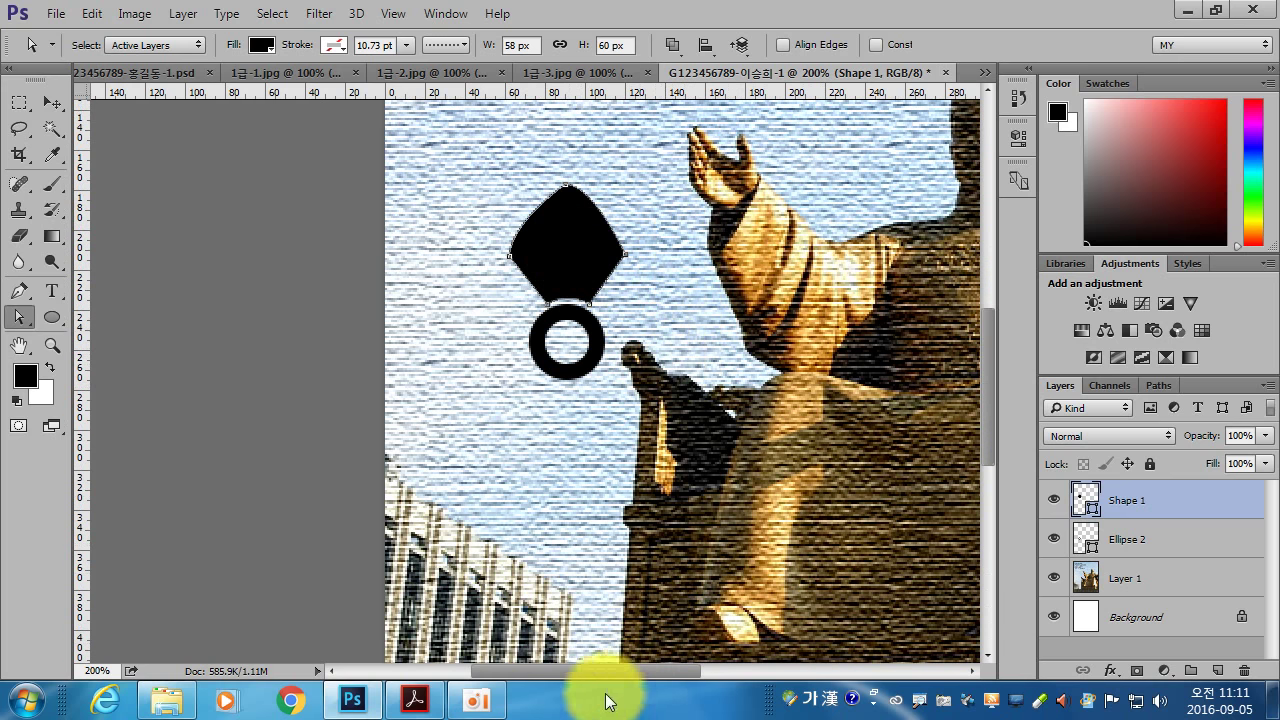
{"action": "left_click", "coordinate": [415, 699]}
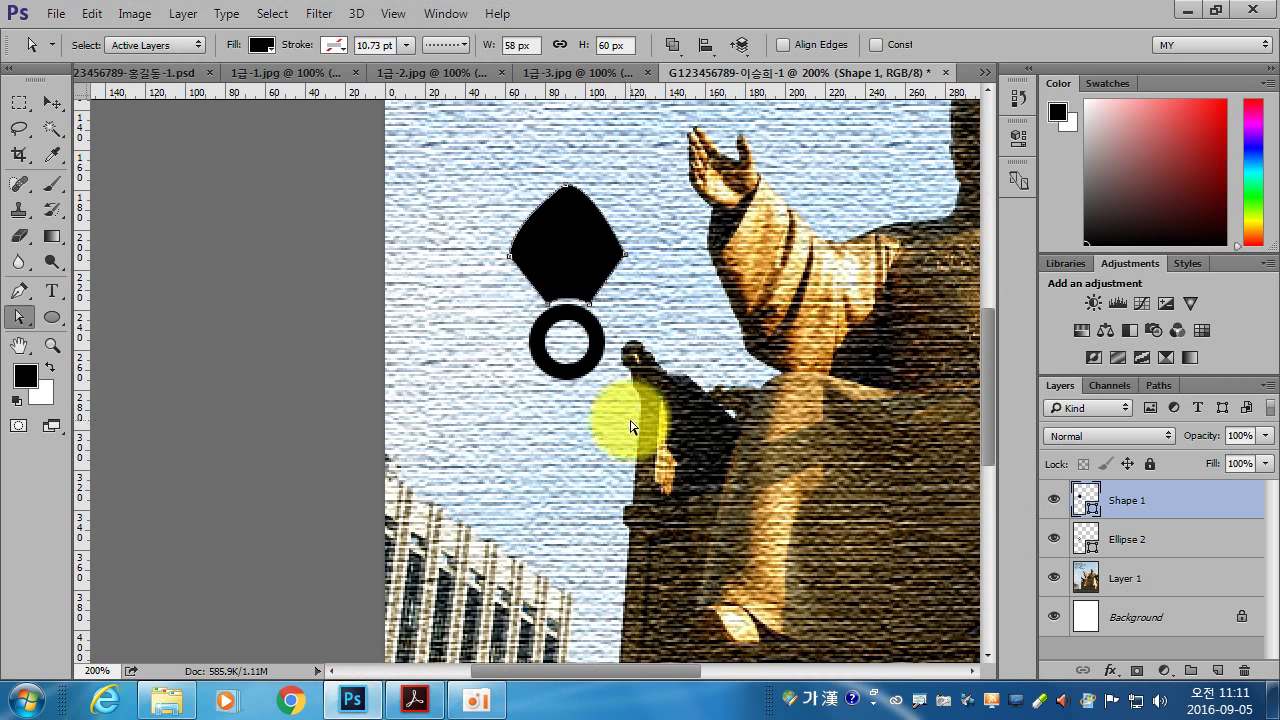
{"action": "left_click", "coordinate": [351, 699]}
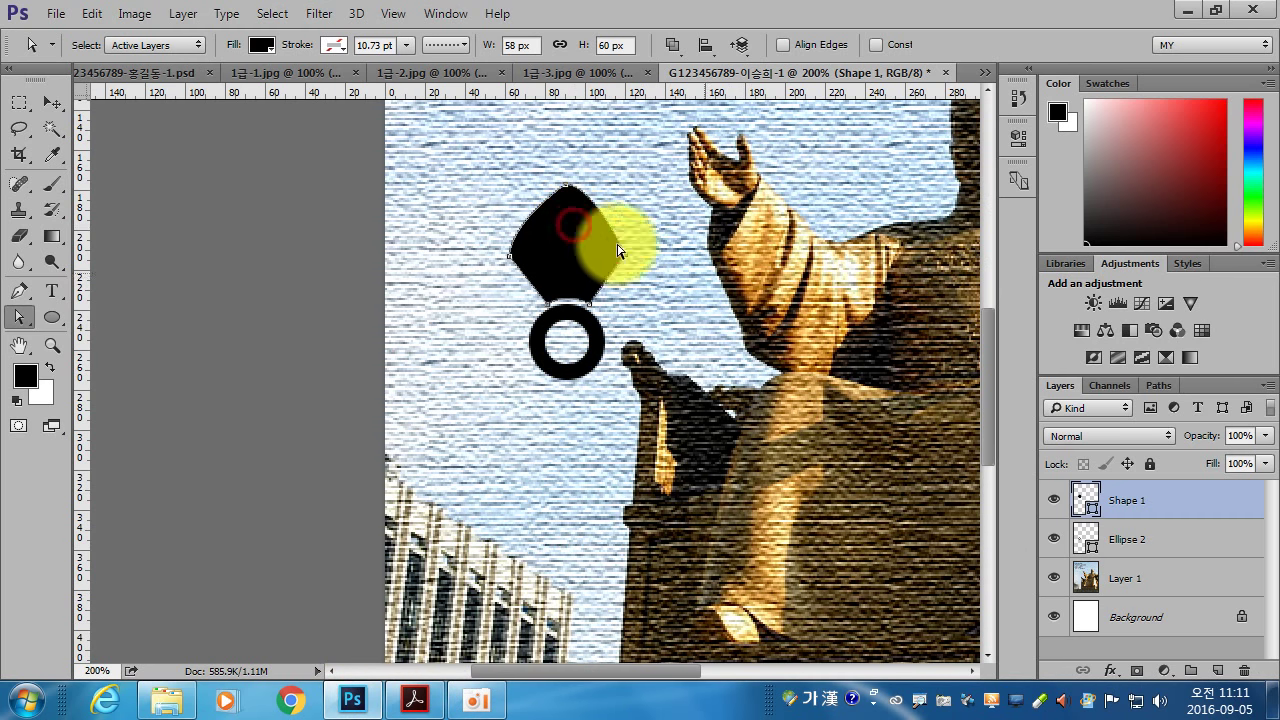
Duplicate the petal and flip the copy vertically with Transform Path.
{"action": "key", "text": "ctrl+j"}
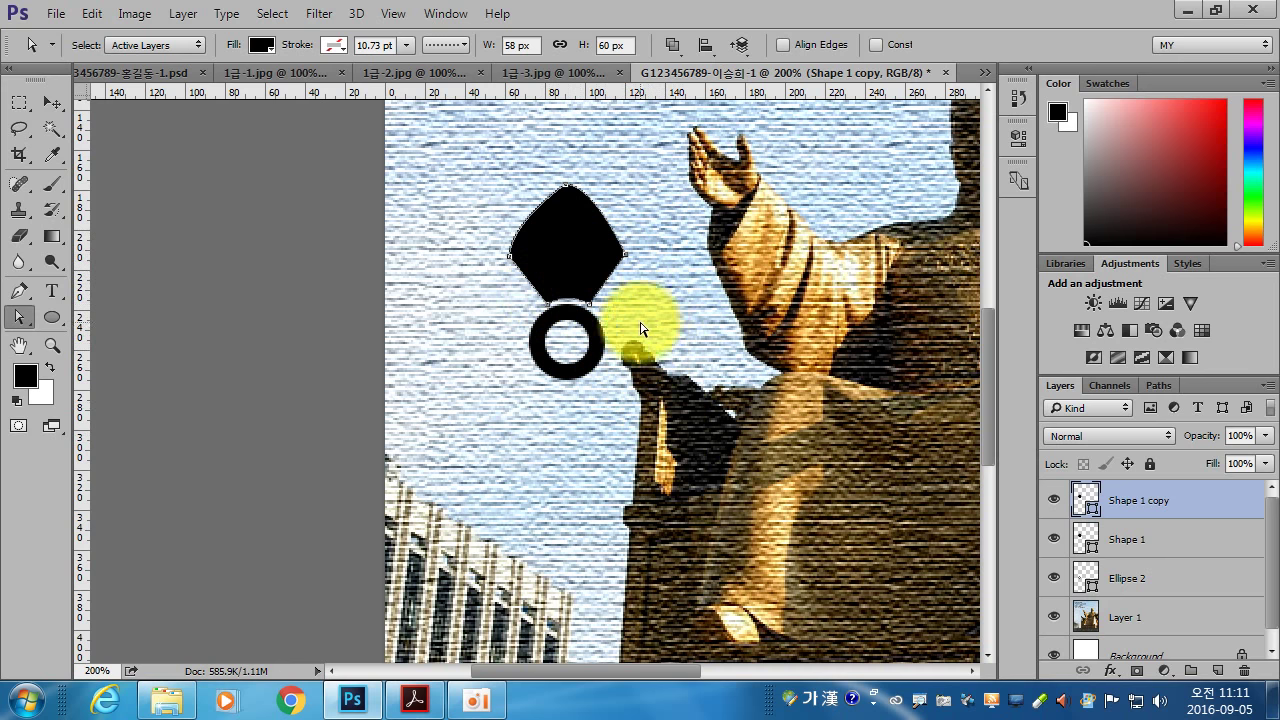
{"action": "left_click", "coordinate": [91, 15]}
{"action": "mouse_move", "coordinate": [200, 417]}
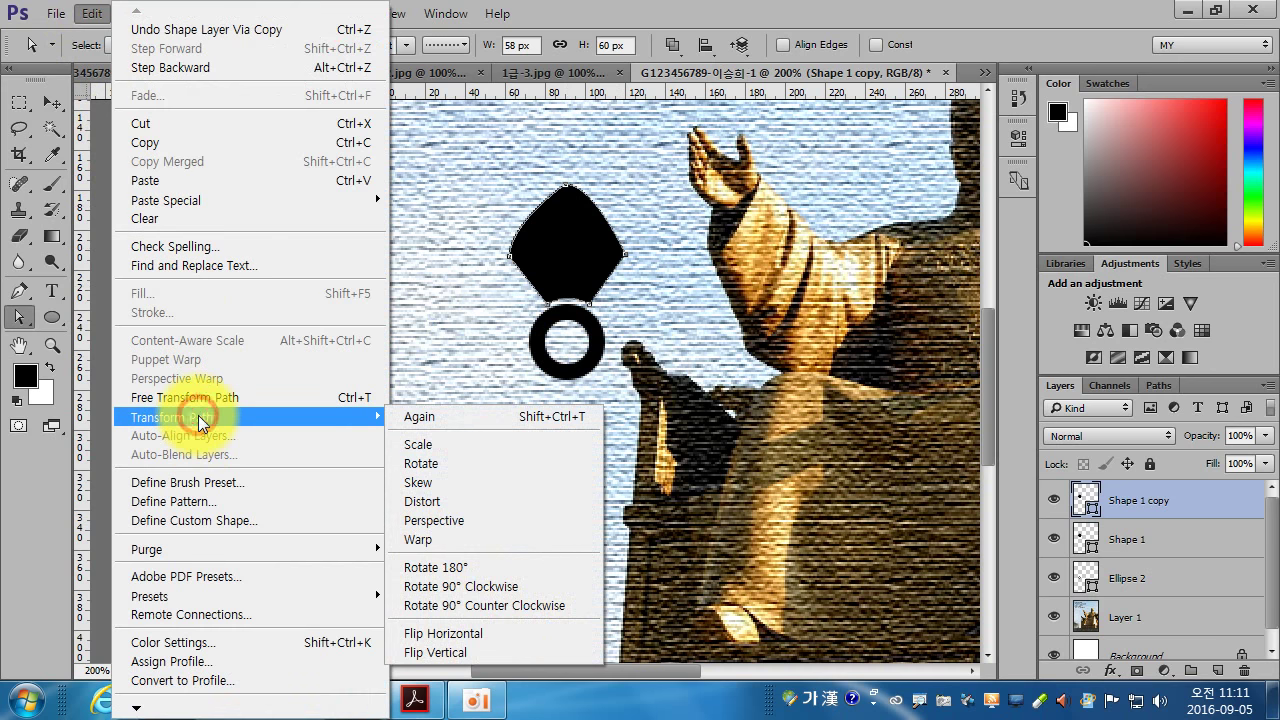
{"action": "left_click", "coordinate": [451, 656]}
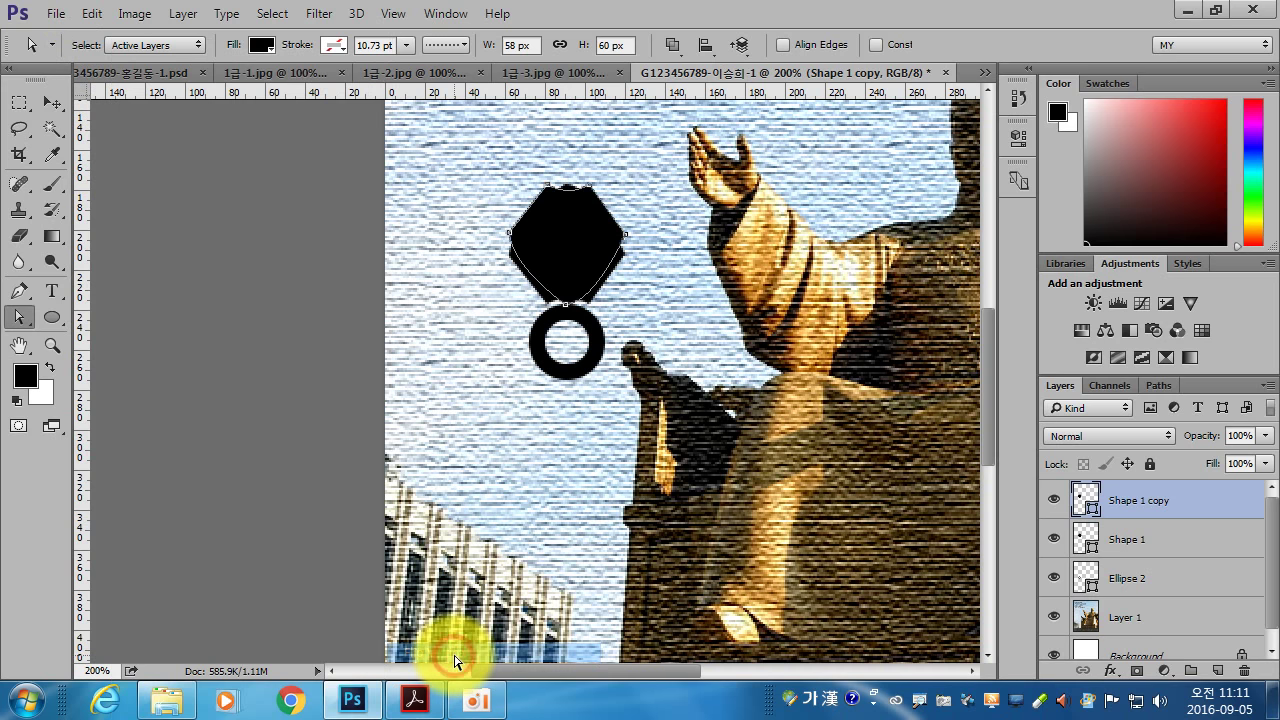
Move the flipped petal below the ring, nudge it up 3 px, and select both petal layers.
{"action": "right_click", "coordinate": [19, 317]}
{"action": "left_click", "coordinate": [103, 313]}
{"action": "left_click_drag", "start_coordinate": [586, 245], "coordinate": [585, 456]}
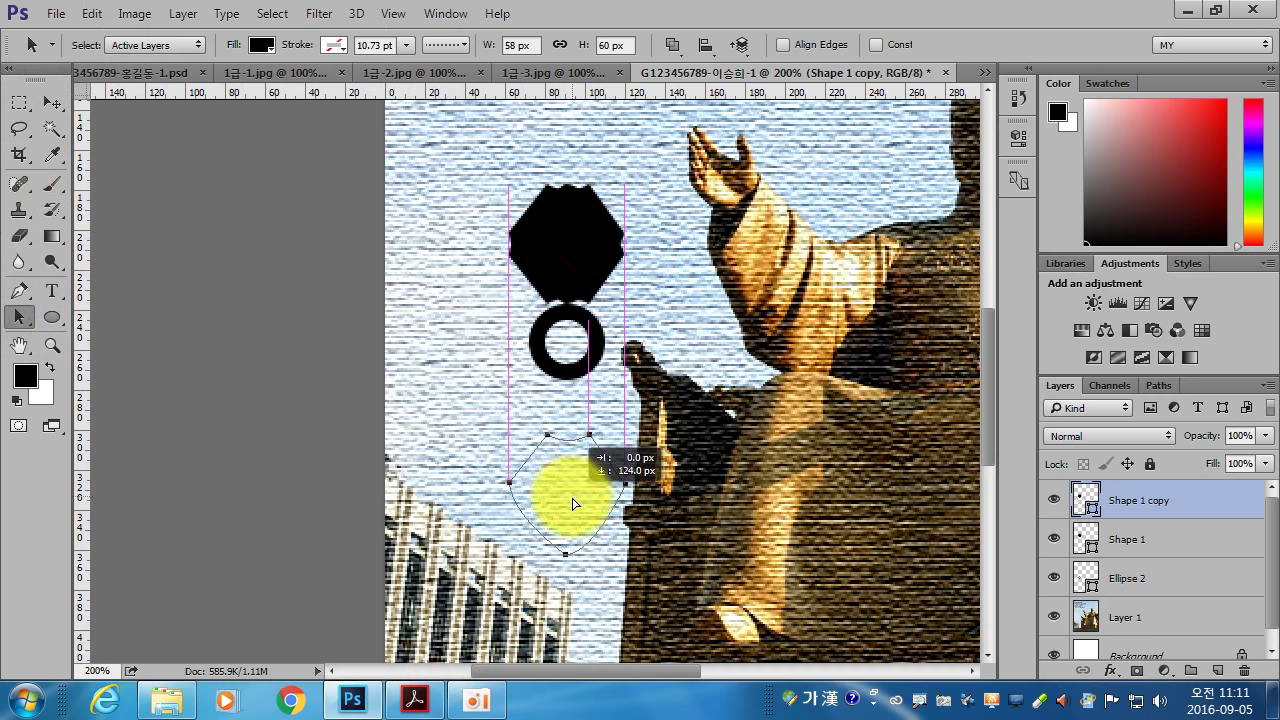
{"action": "key", "text": "Up"}
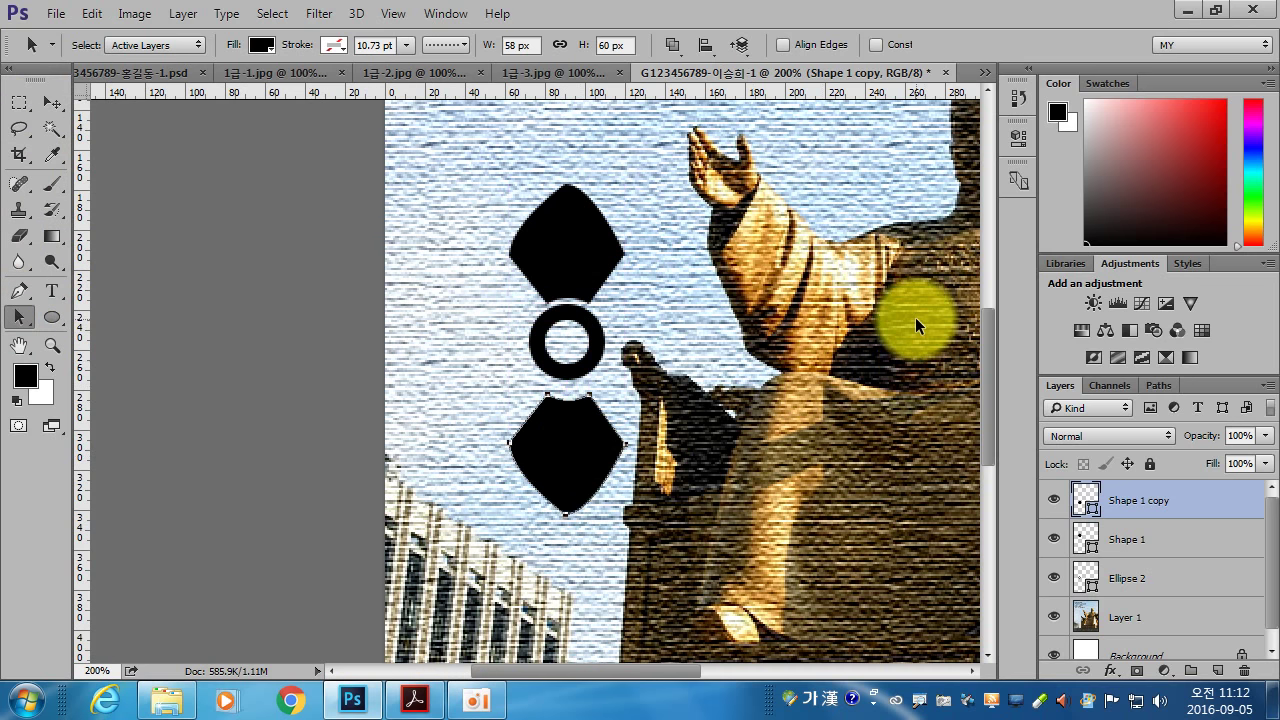
{"action": "key", "text": "Up"}
{"action": "key", "text": "Up"}
{"action": "key", "text": "Up"}
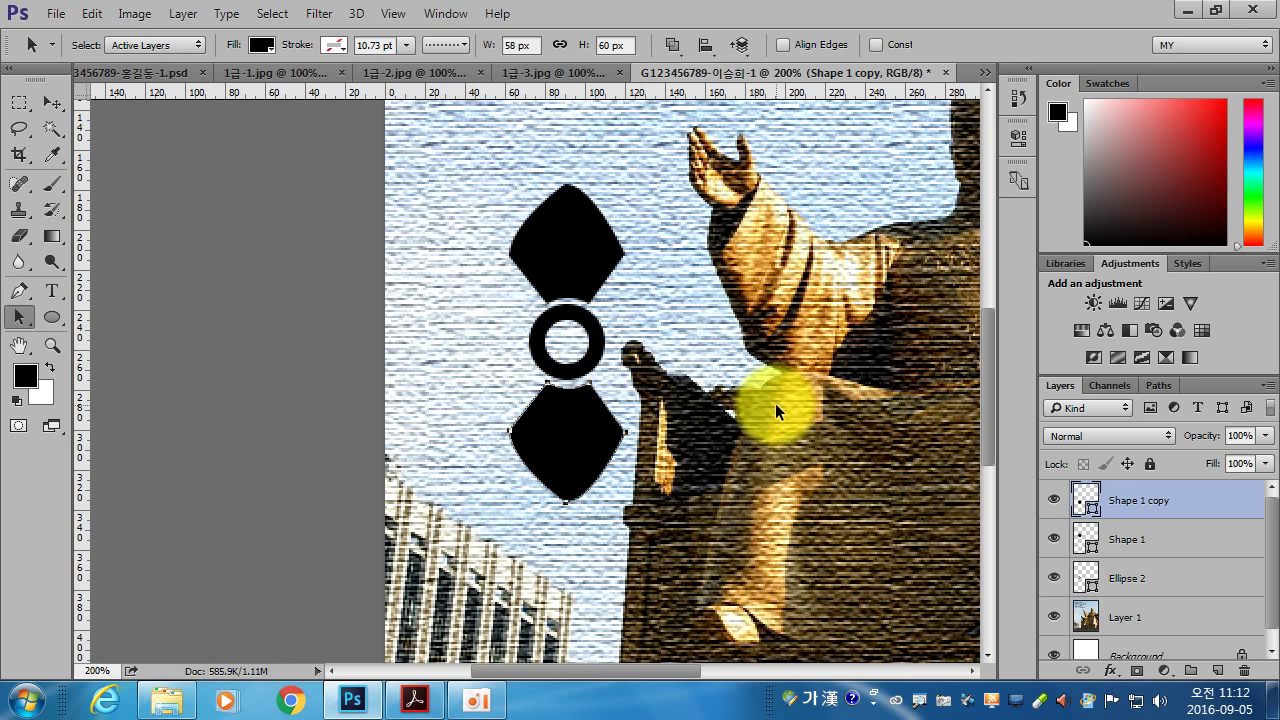
{"action": "key", "text": "Up"}
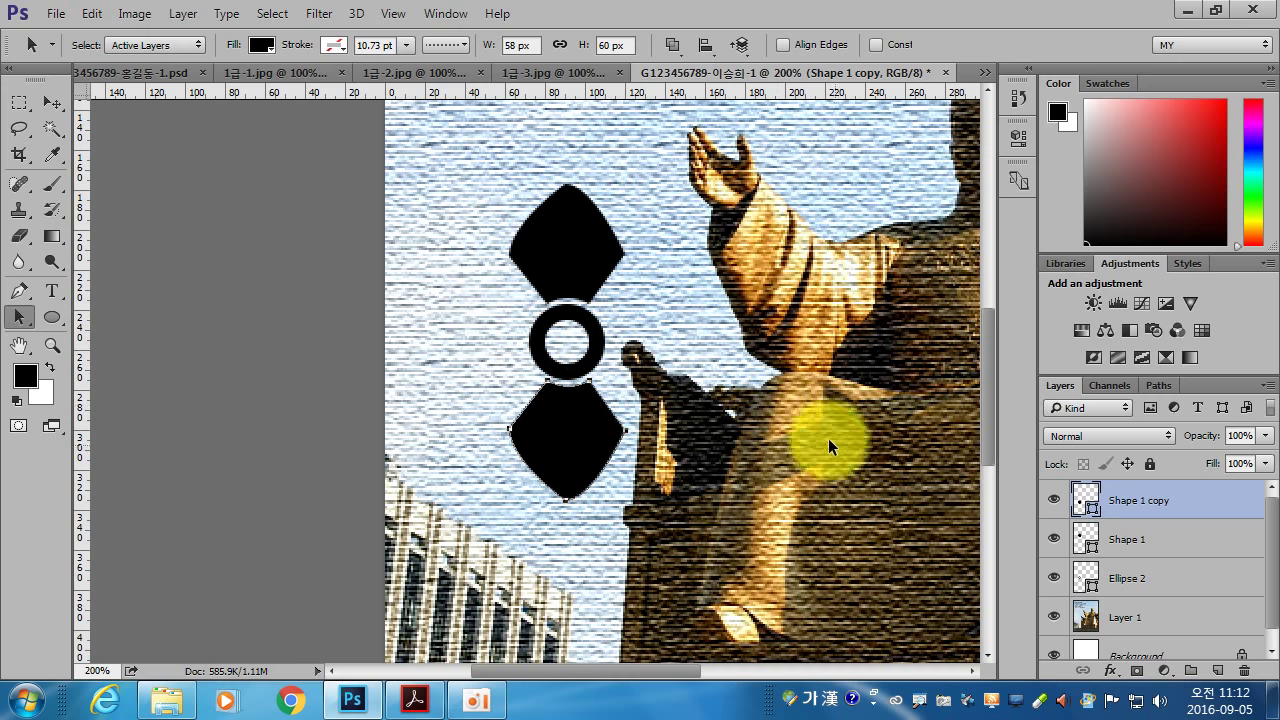
{"action": "left_click", "coordinate": [1167, 532], "text": "shift"}
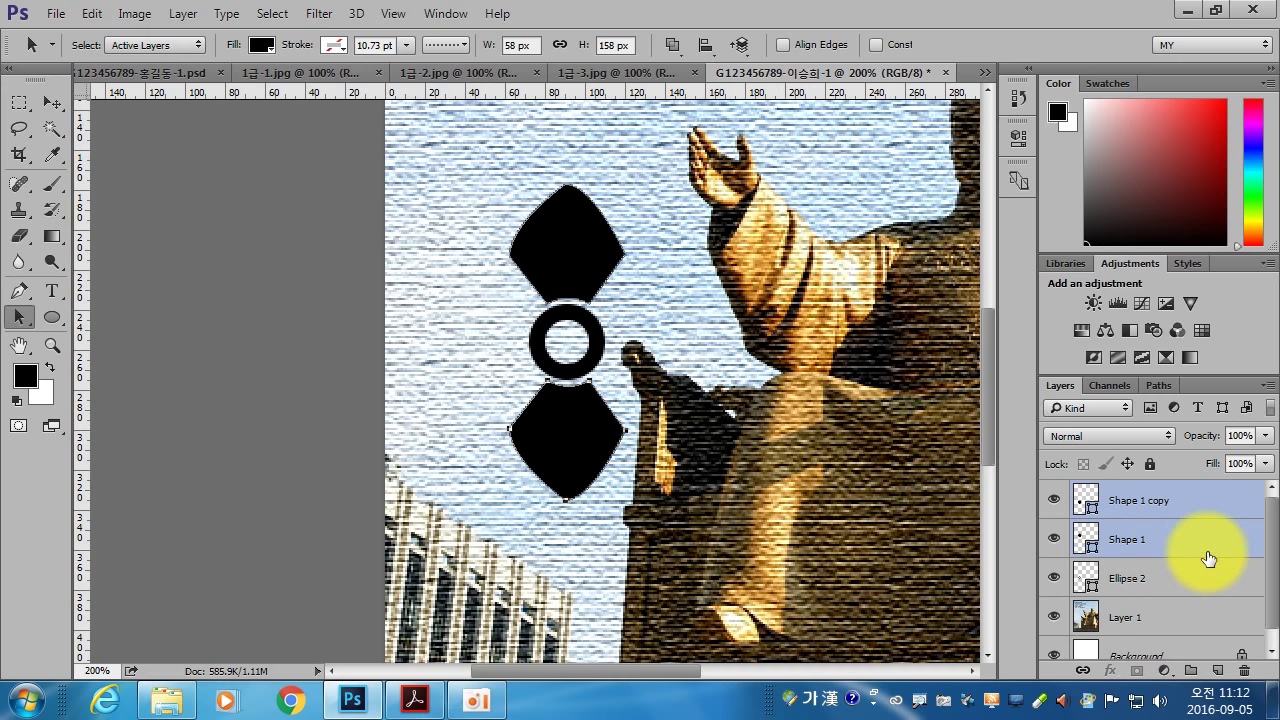
Merge the top and bottom petal layers into one layer.
{"action": "key", "text": "ctrl+e"}
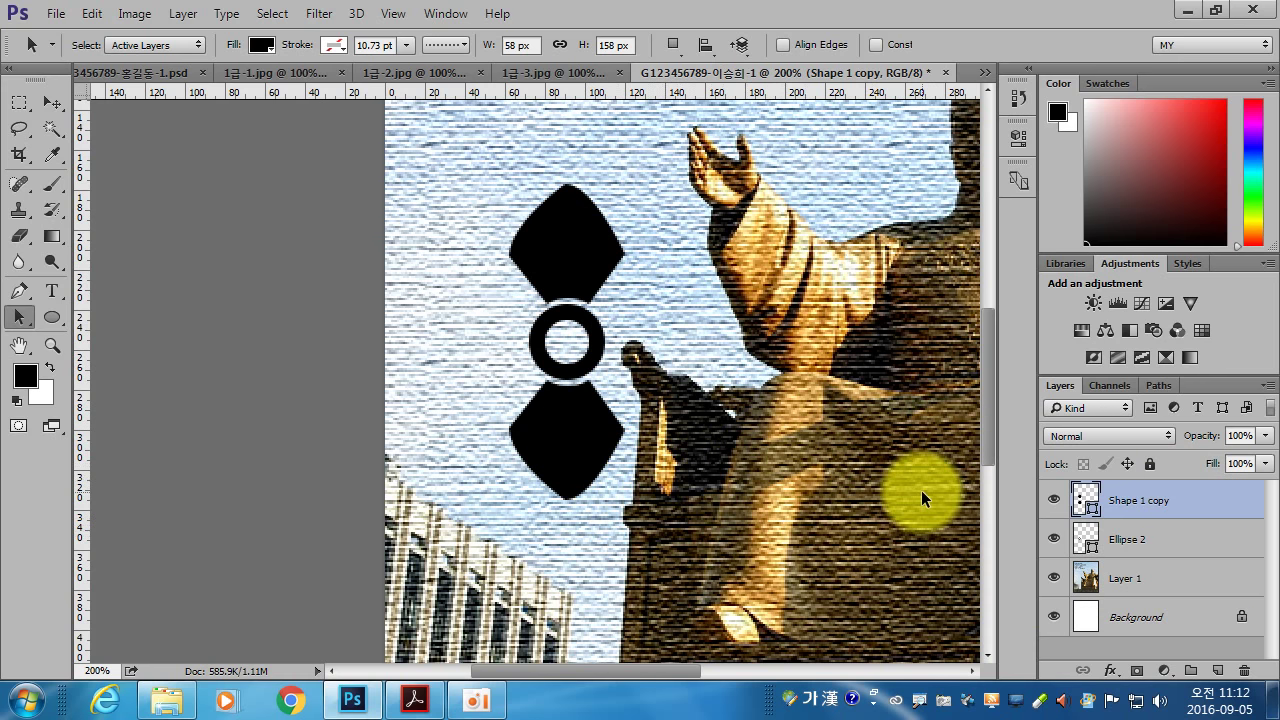
{"action": "key", "text": "ctrl"}
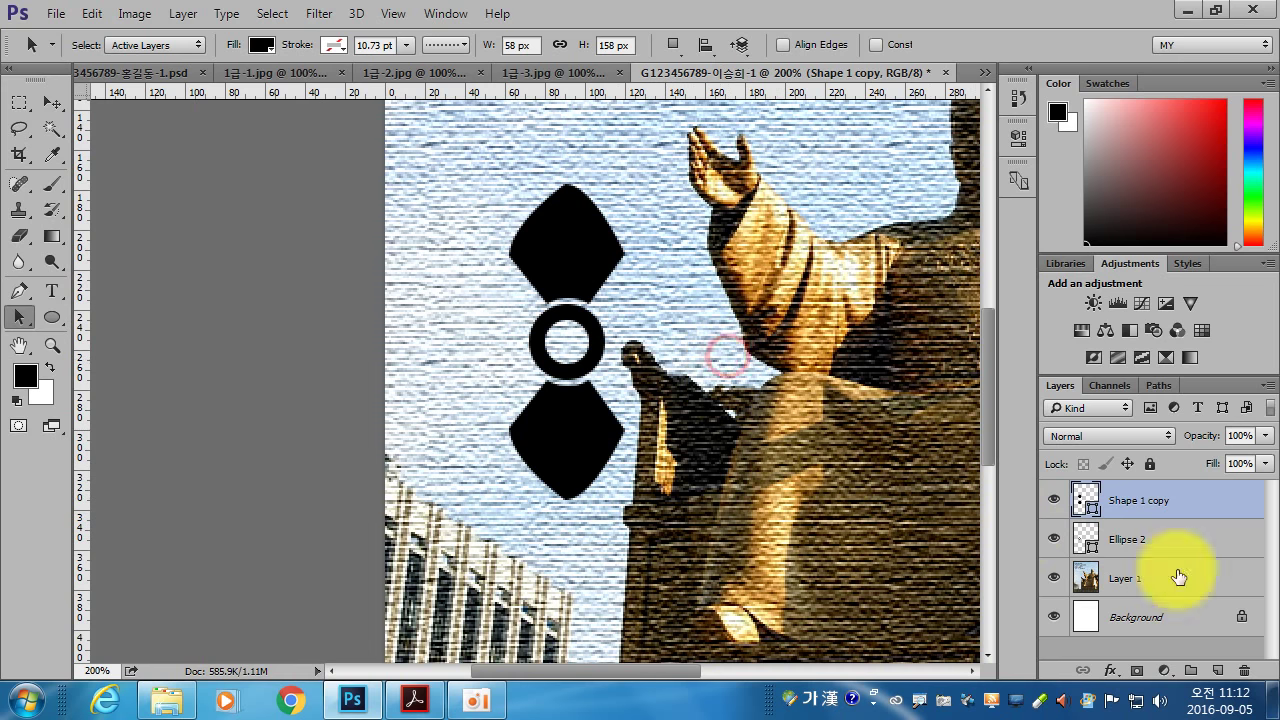
{"action": "left_click", "coordinate": [1212, 496]}
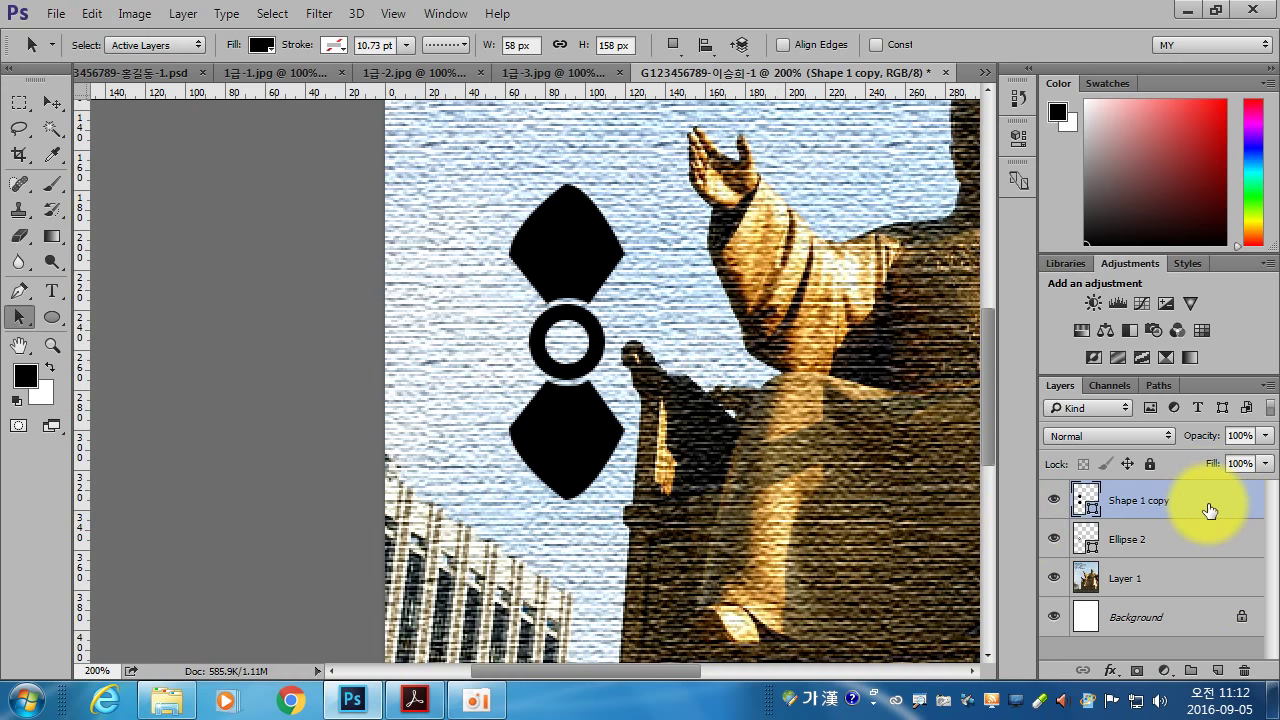
Duplicate the merged petals and rotate the copy -90° to add left and right petals.
{"action": "key", "text": "ctrl+j"}
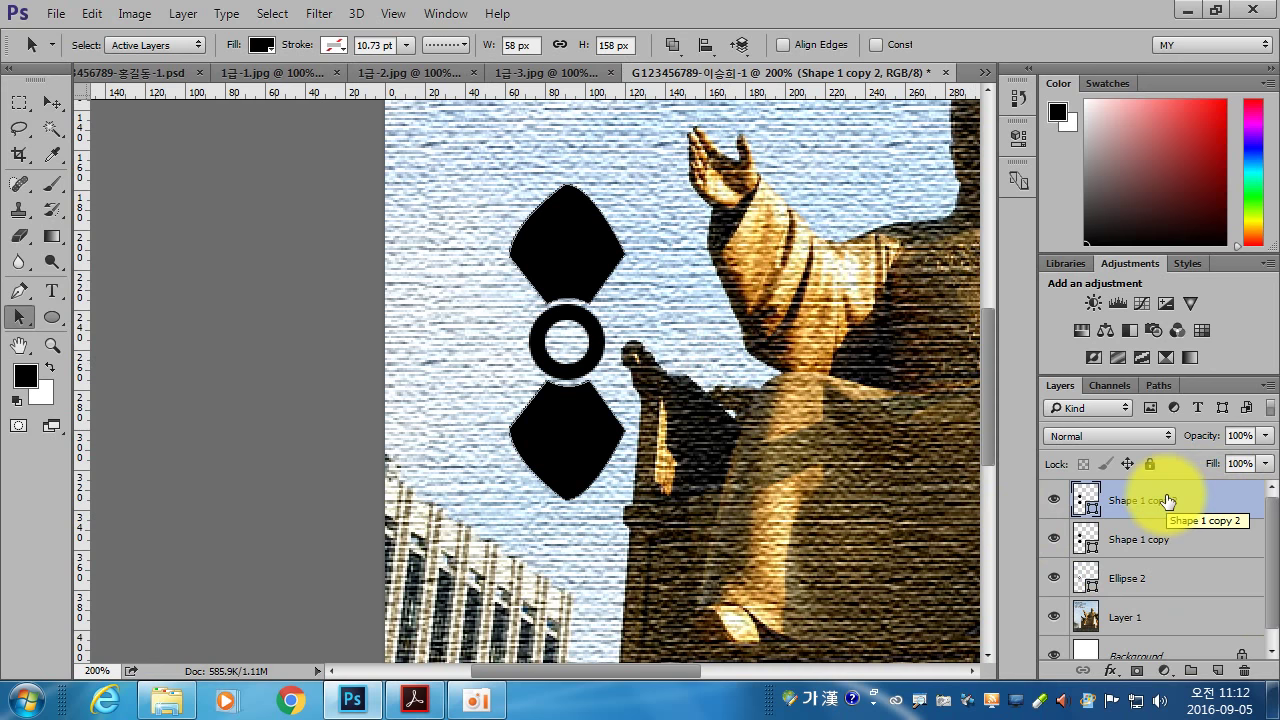
{"action": "key", "text": "ctrl+t"}
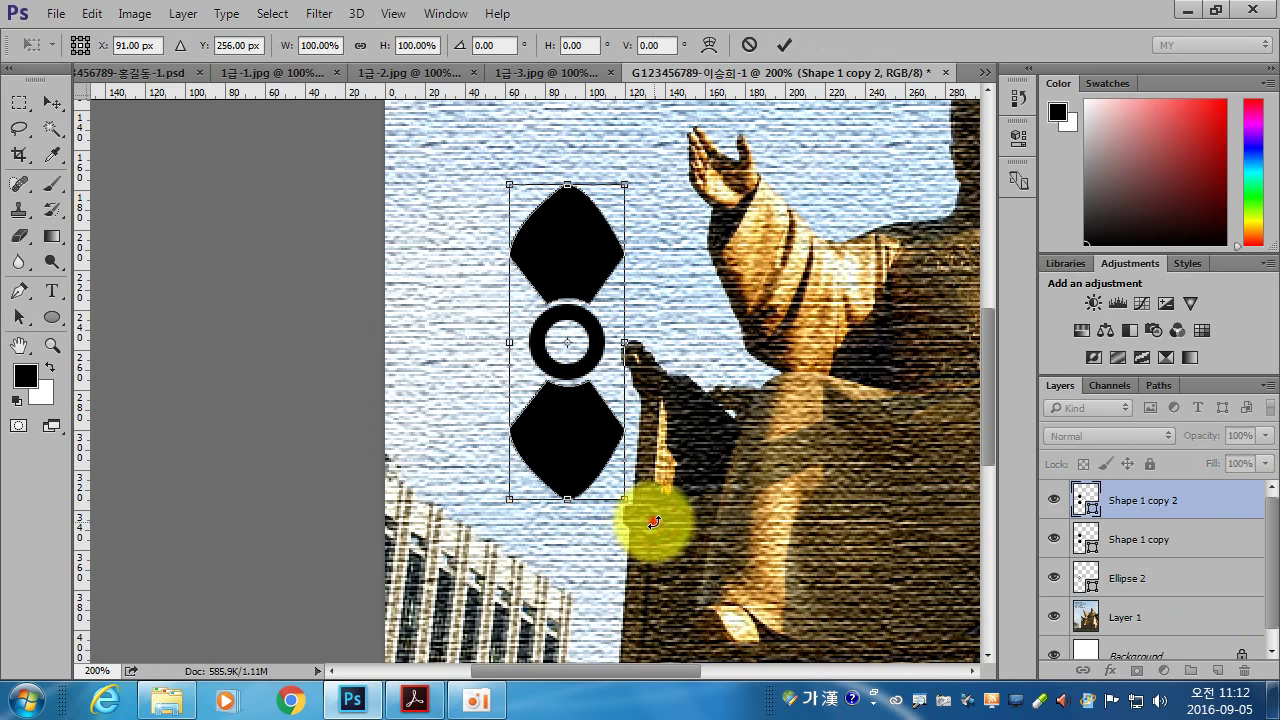
{"action": "left_click_drag", "start_coordinate": [653, 521], "coordinate": [795, 240]}
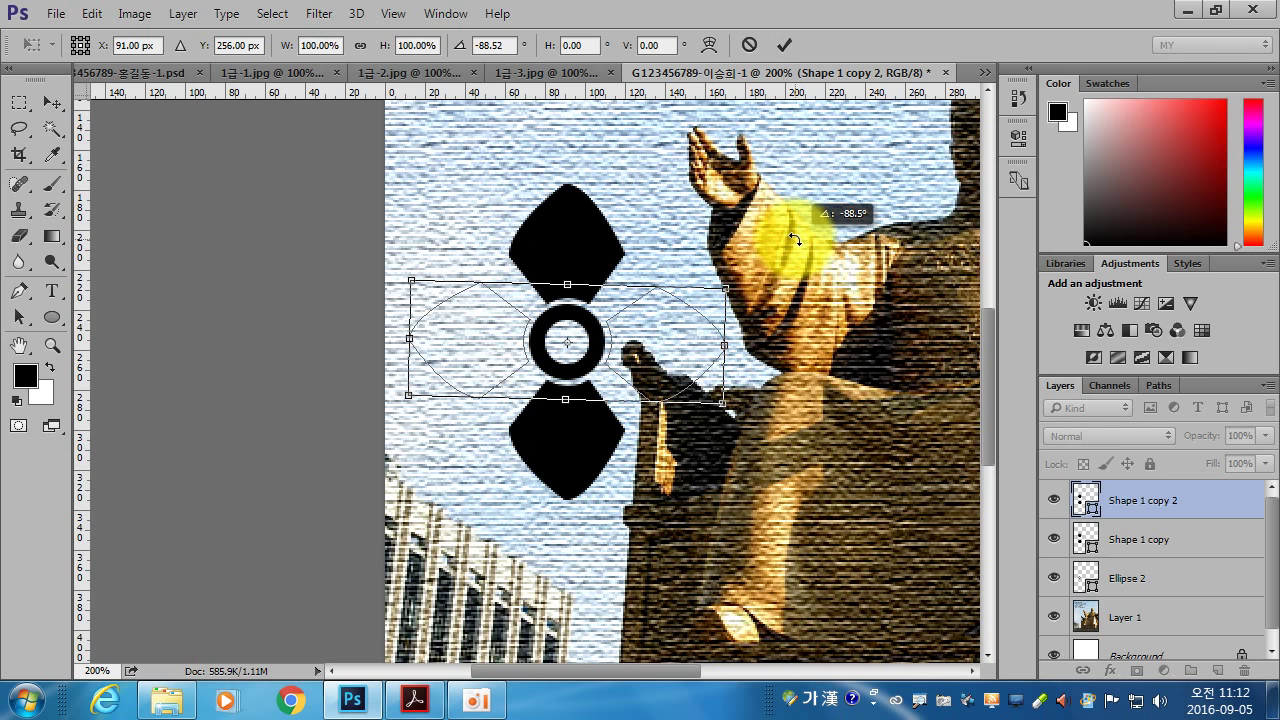
{"action": "left_click_drag", "start_coordinate": [795, 240], "coordinate": [795, 240]}
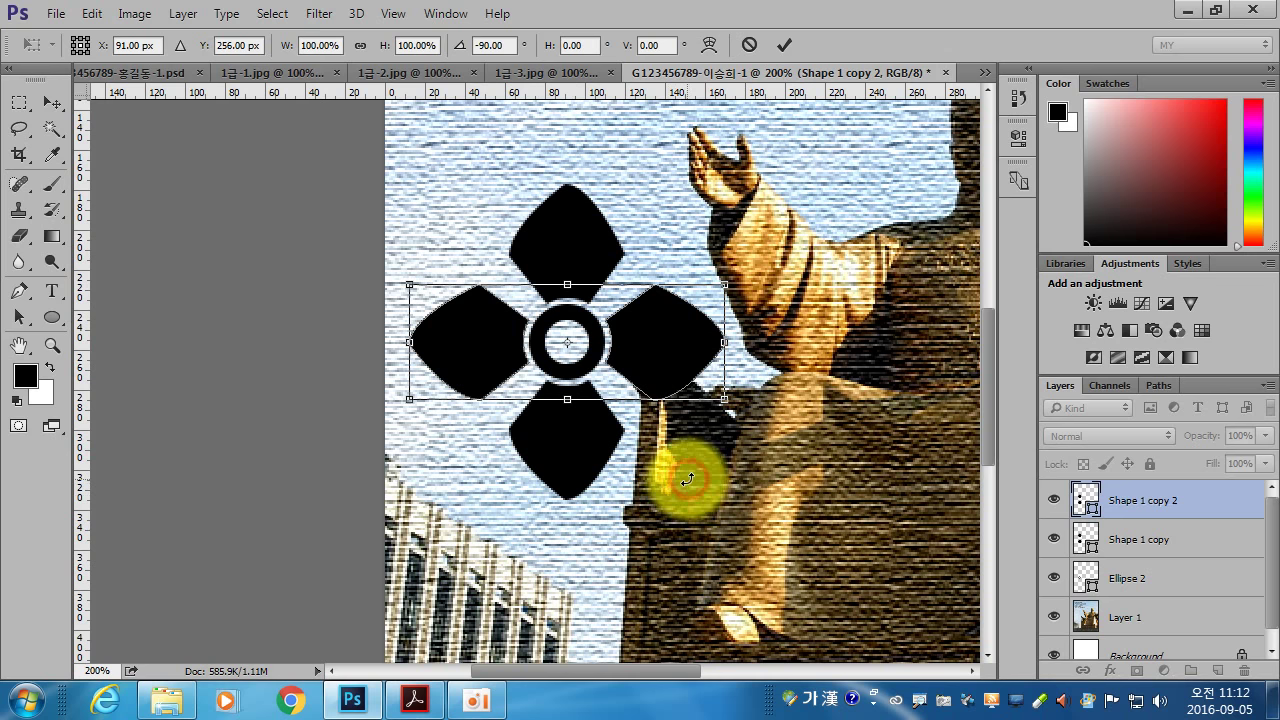
{"action": "key", "text": "Return"}
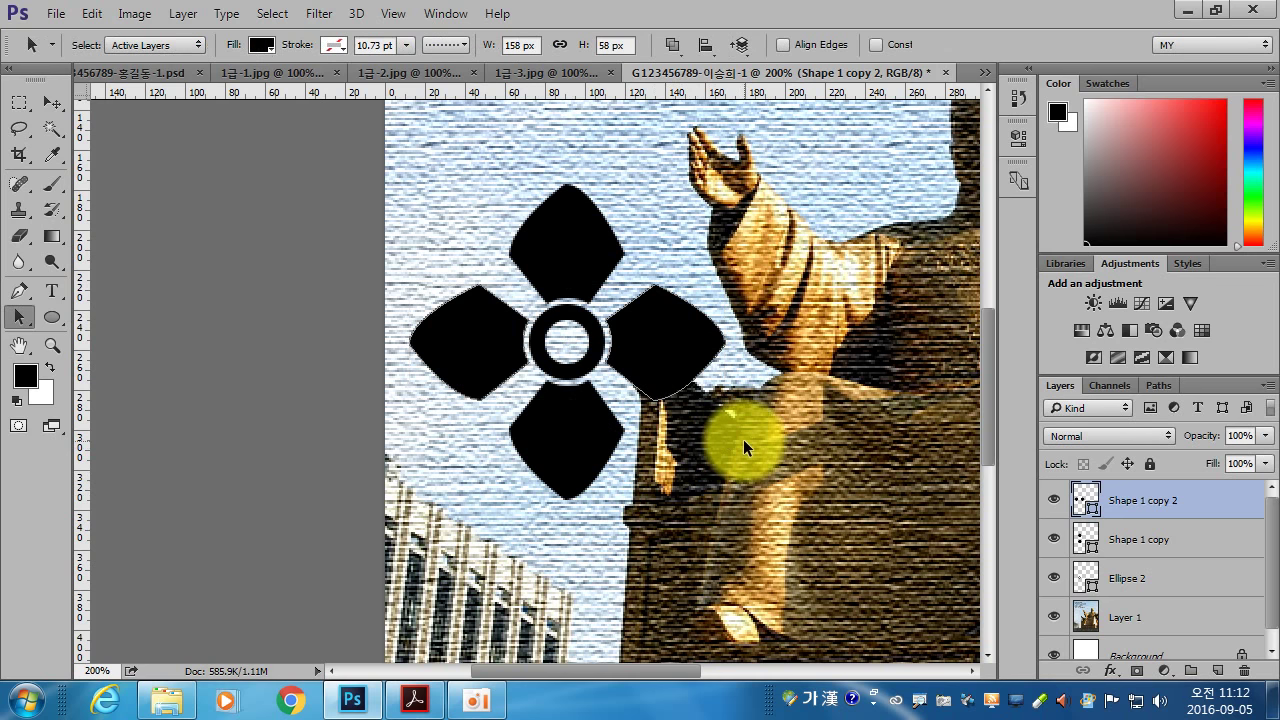
{"action": "left_click", "coordinate": [415, 700]}
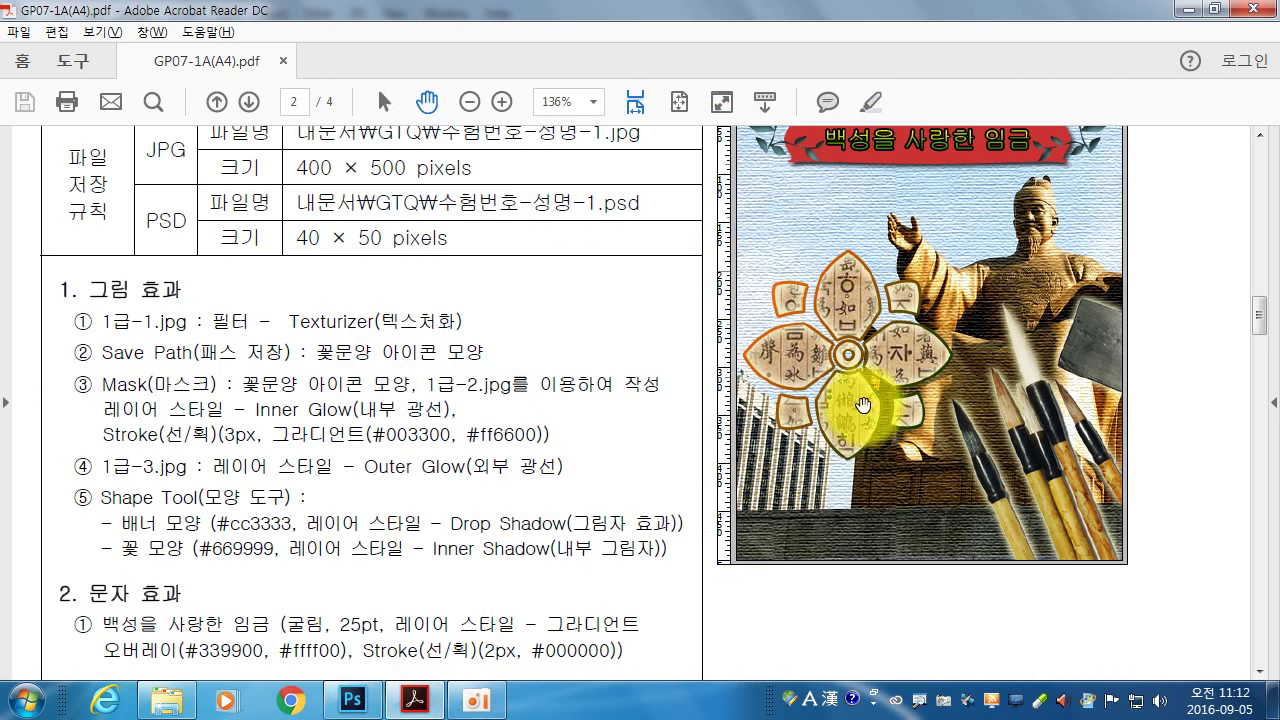
{"action": "left_click", "coordinate": [352, 700]}
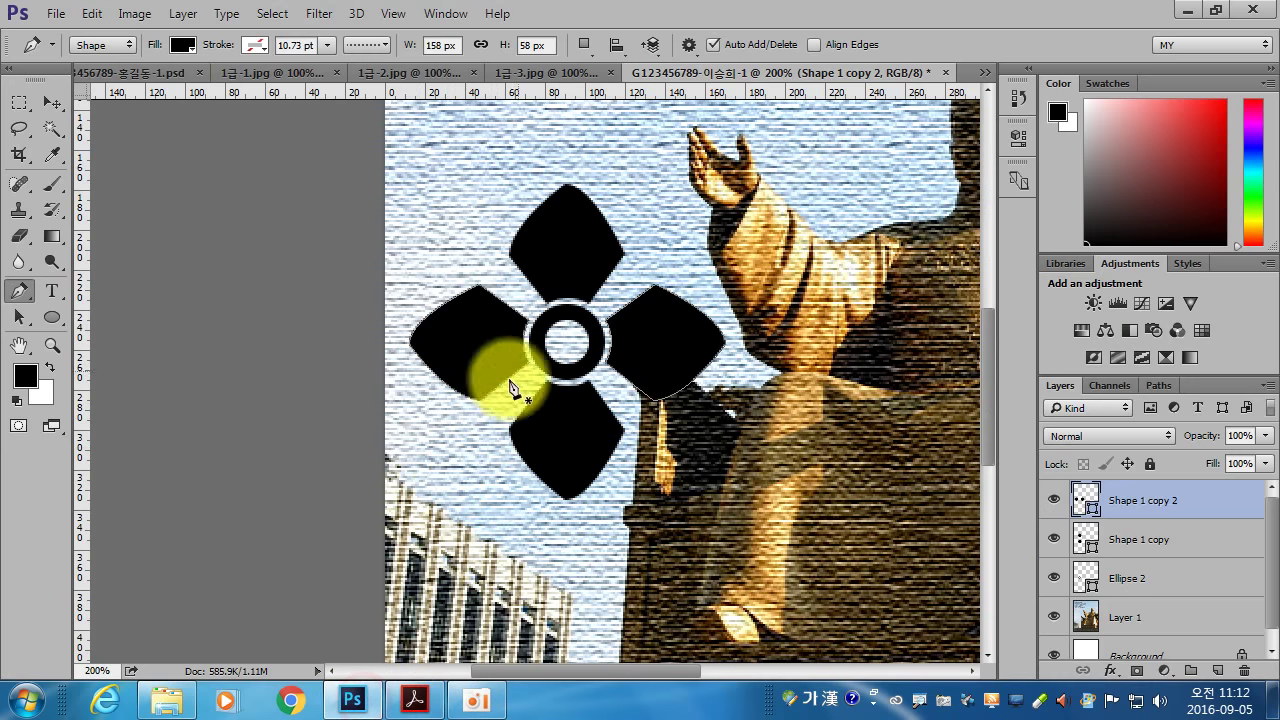
Draw a small closed Pen-tool petal in the gap between the top and right petals.
{"action": "left_click", "coordinate": [639, 283]}
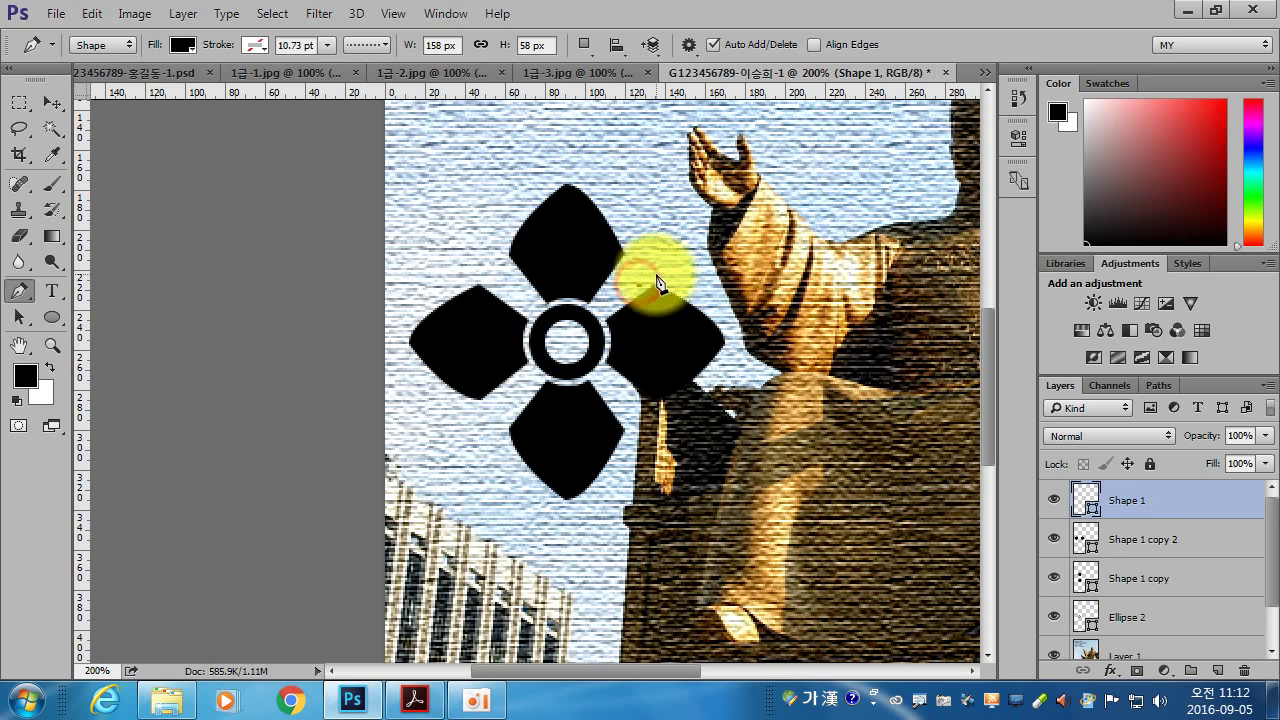
{"action": "left_click", "coordinate": [673, 277]}
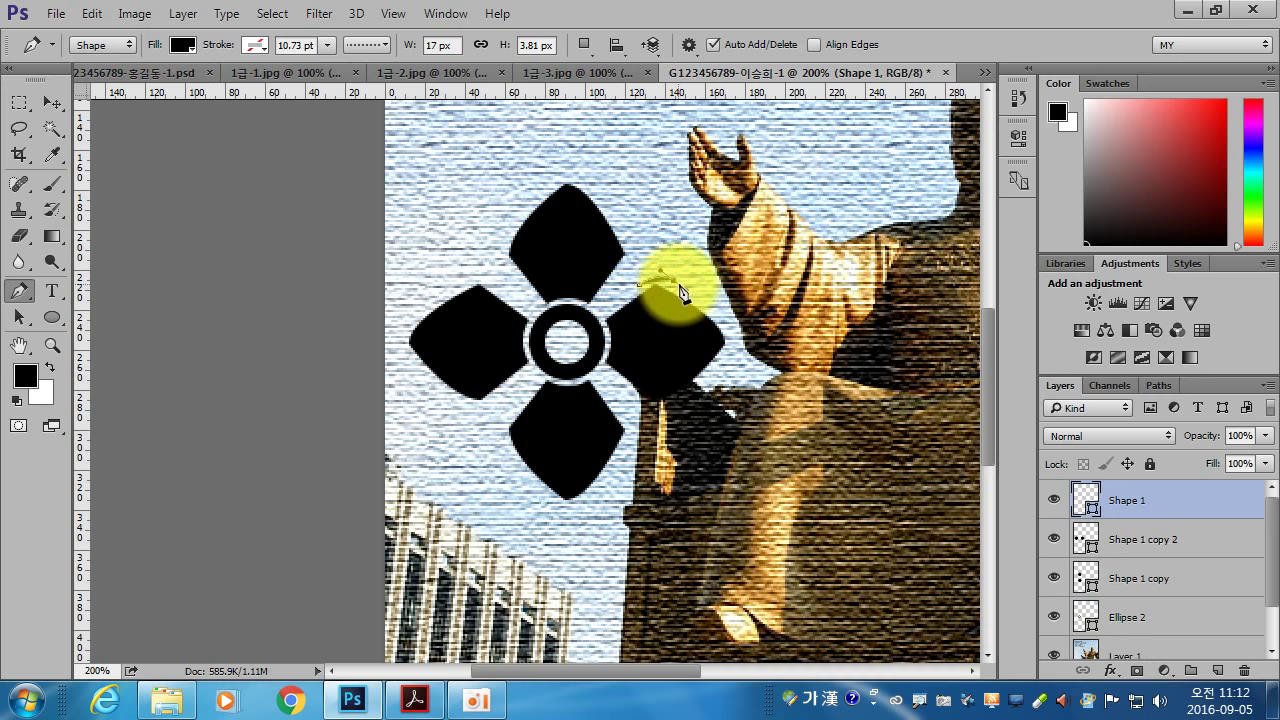
{"action": "left_click_drag", "start_coordinate": [673, 280], "coordinate": [676, 221]}
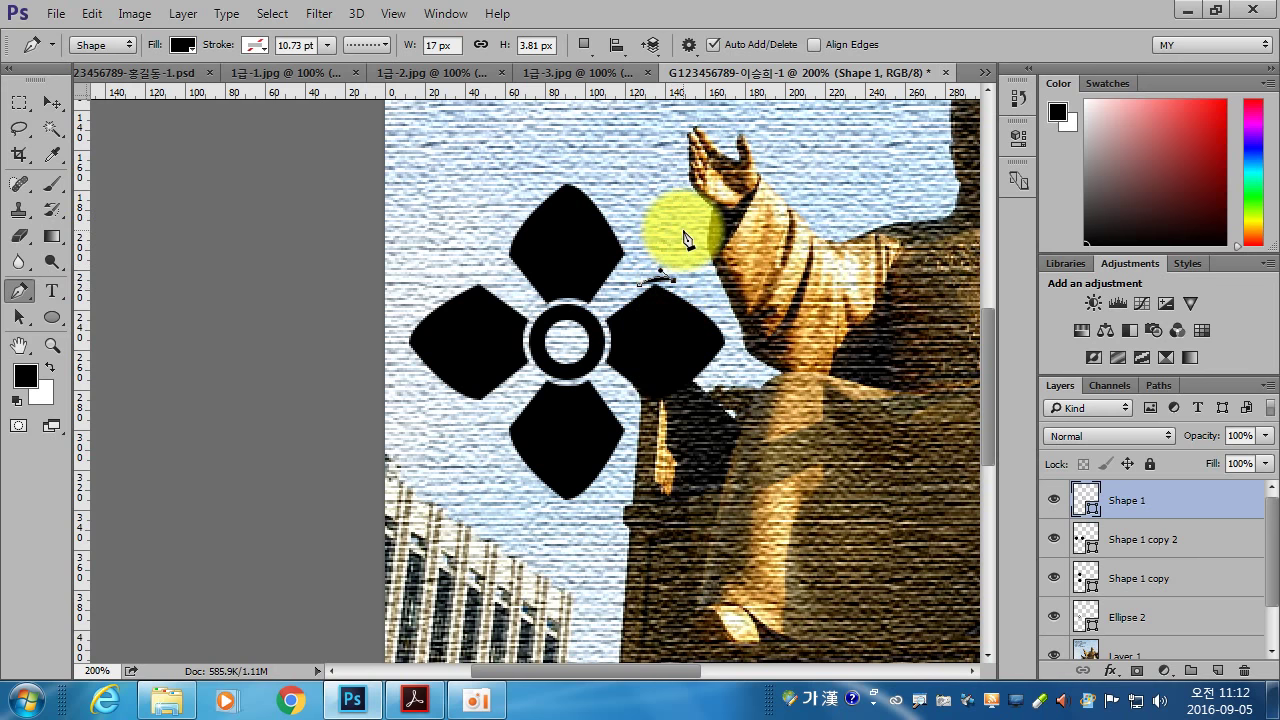
{"action": "left_click", "coordinate": [676, 217]}
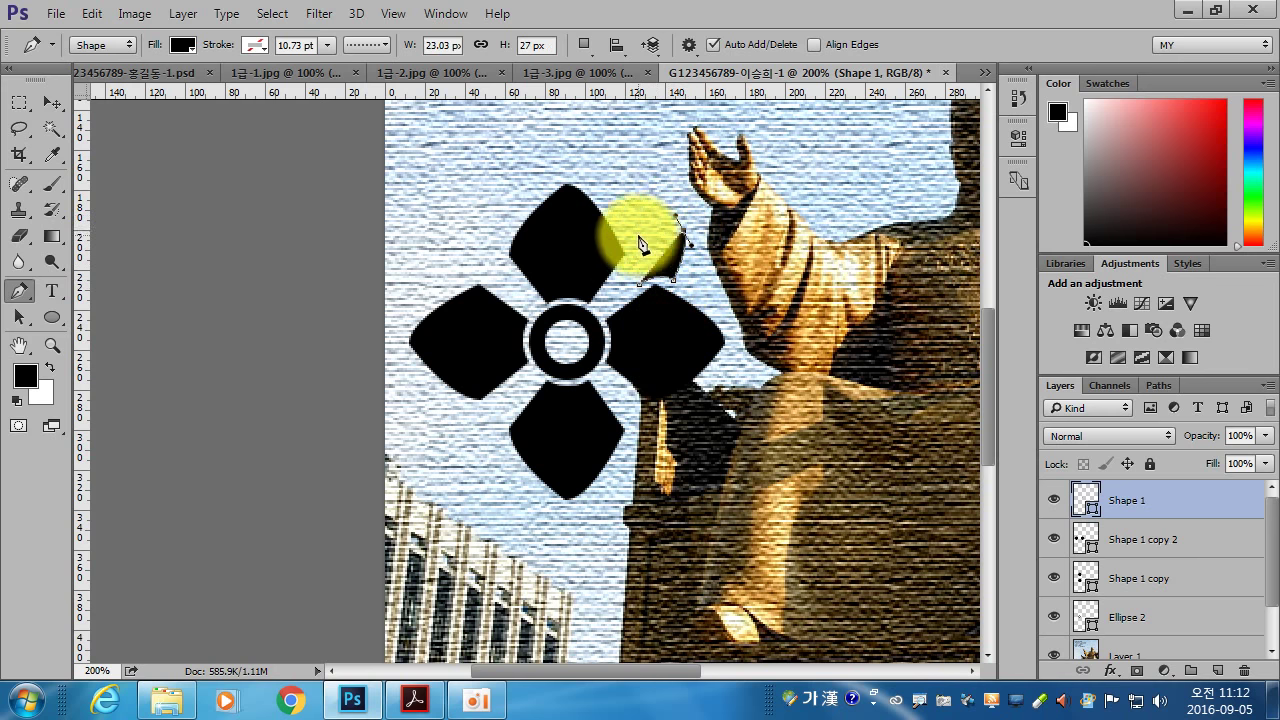
{"action": "left_click", "coordinate": [628, 232]}
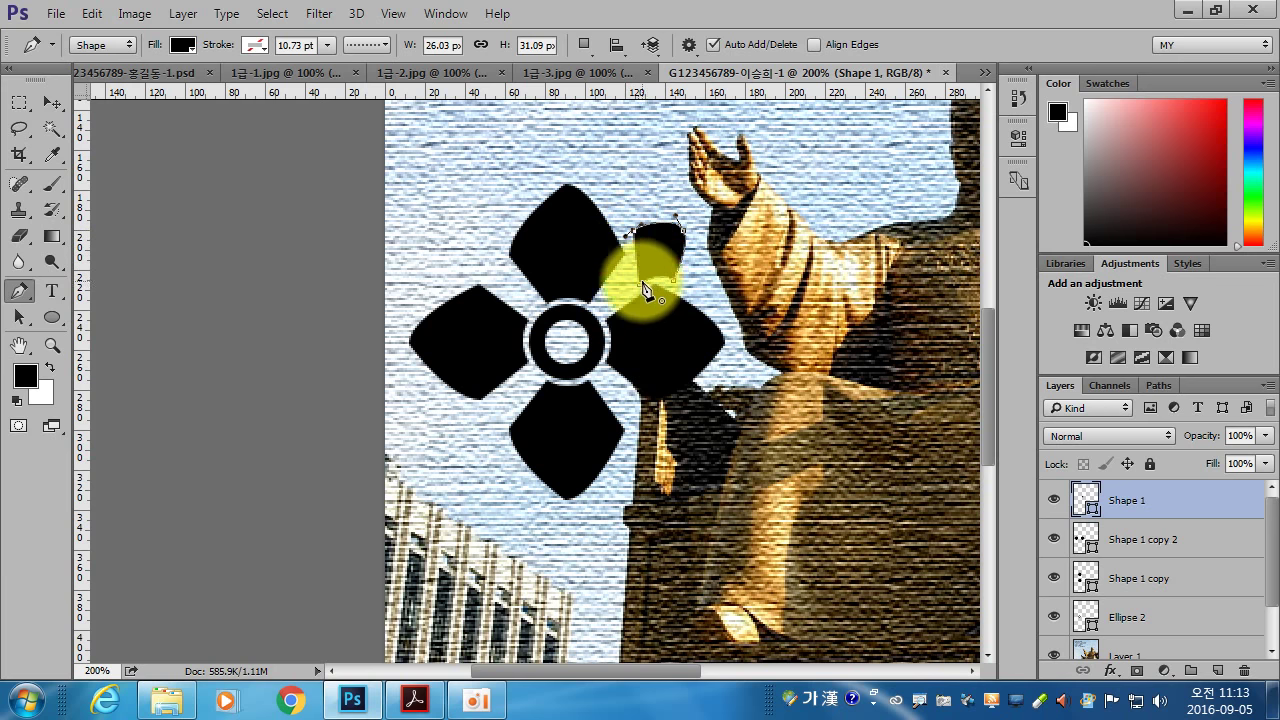
{"action": "left_click", "coordinate": [638, 292]}
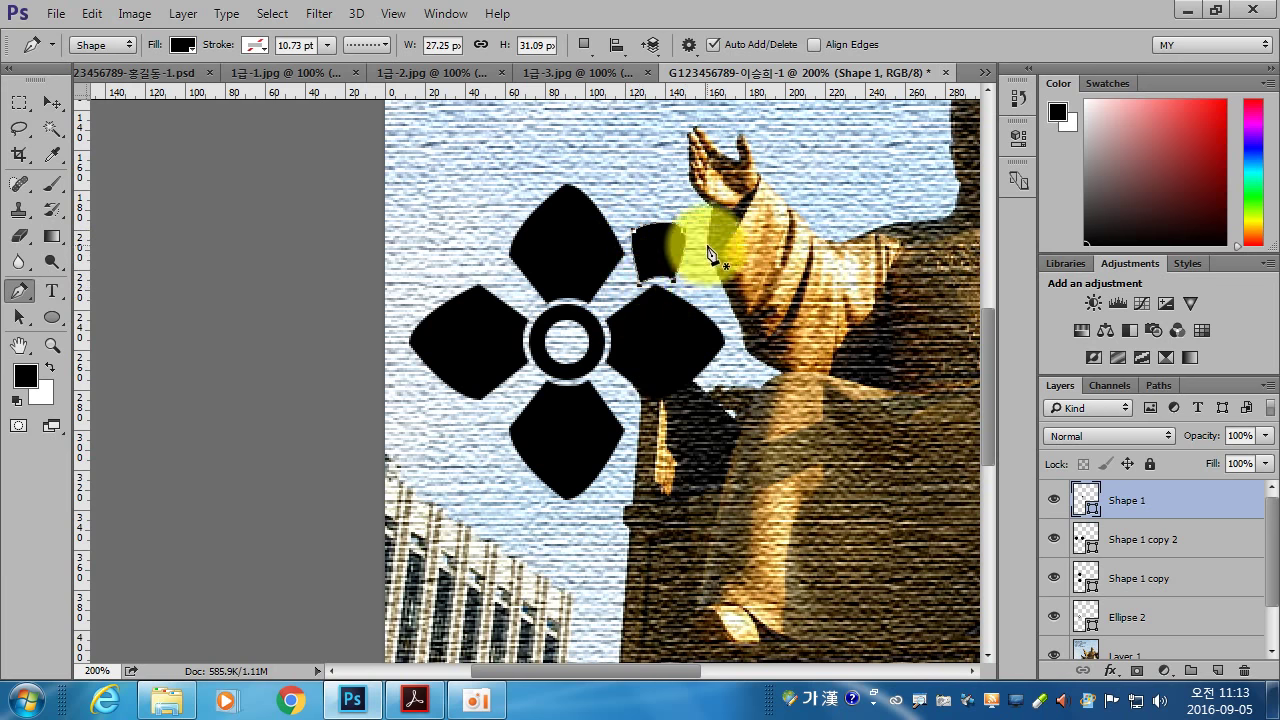
Nudge the small petal into place and refine its anchor points.
{"action": "left_click", "coordinate": [18, 316]}
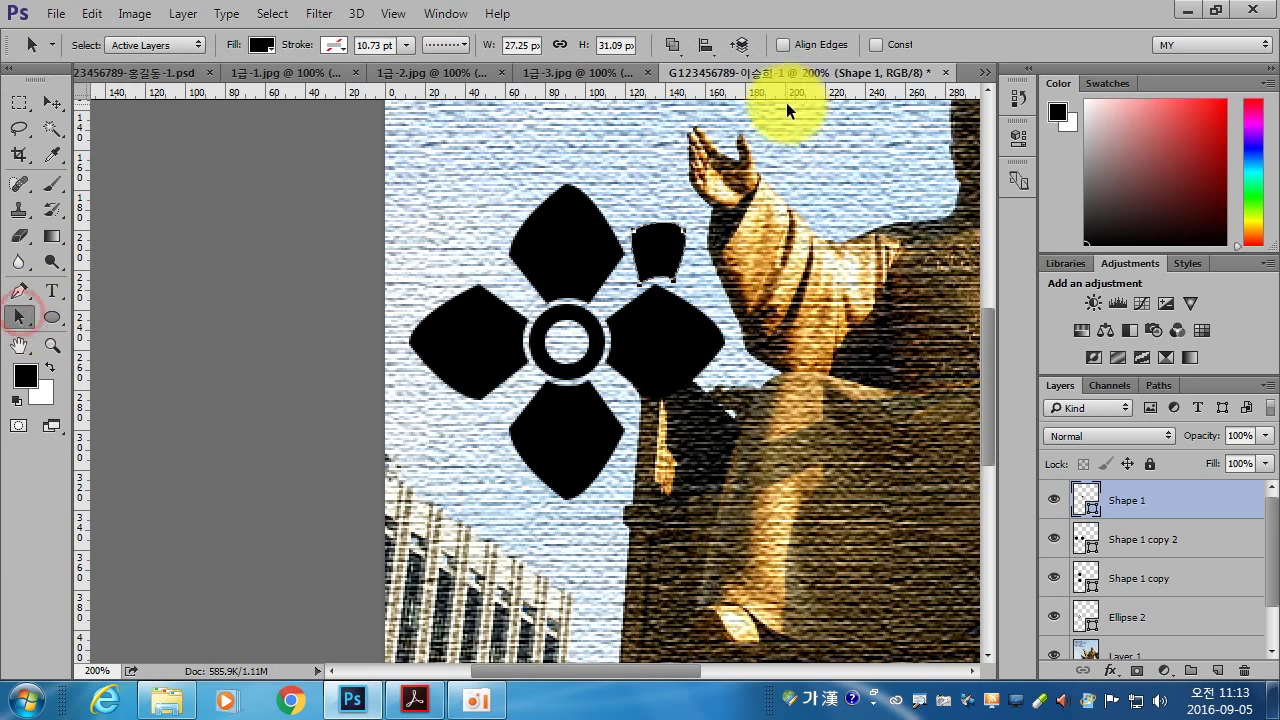
{"action": "left_click_drag", "start_coordinate": [632, 227], "coordinate": [626, 232]}
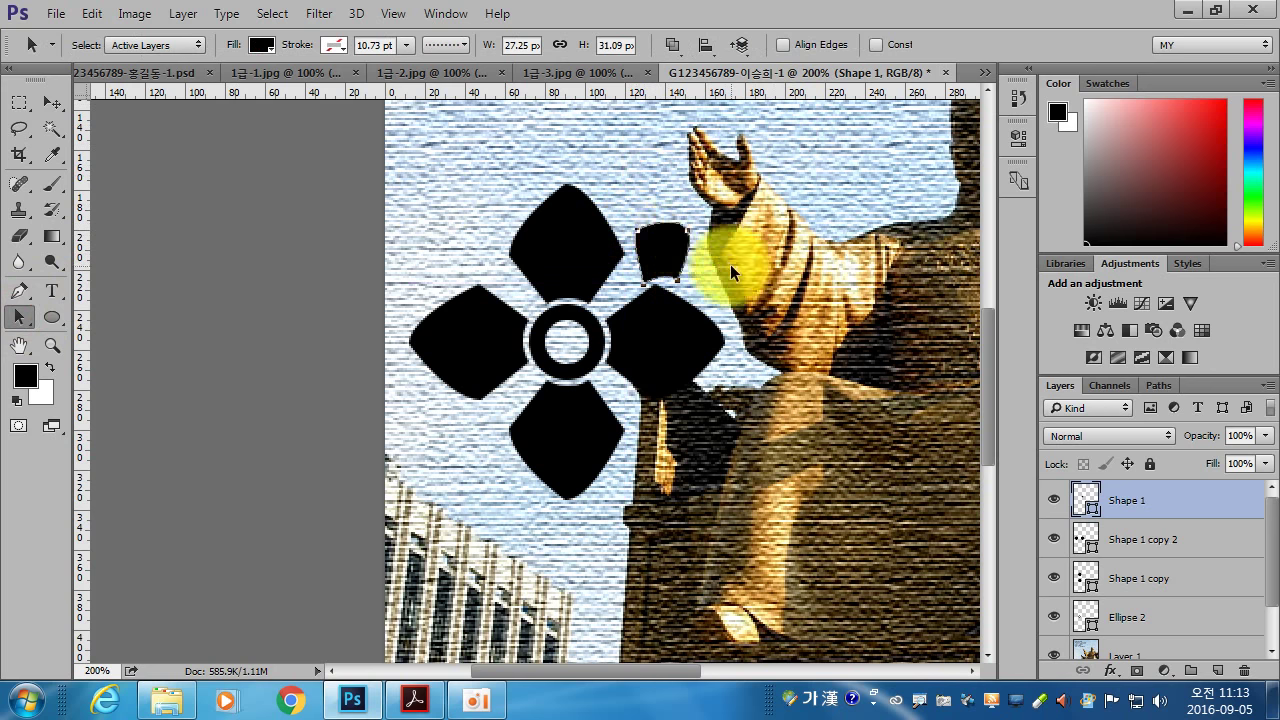
{"action": "left_click", "coordinate": [18, 316]}
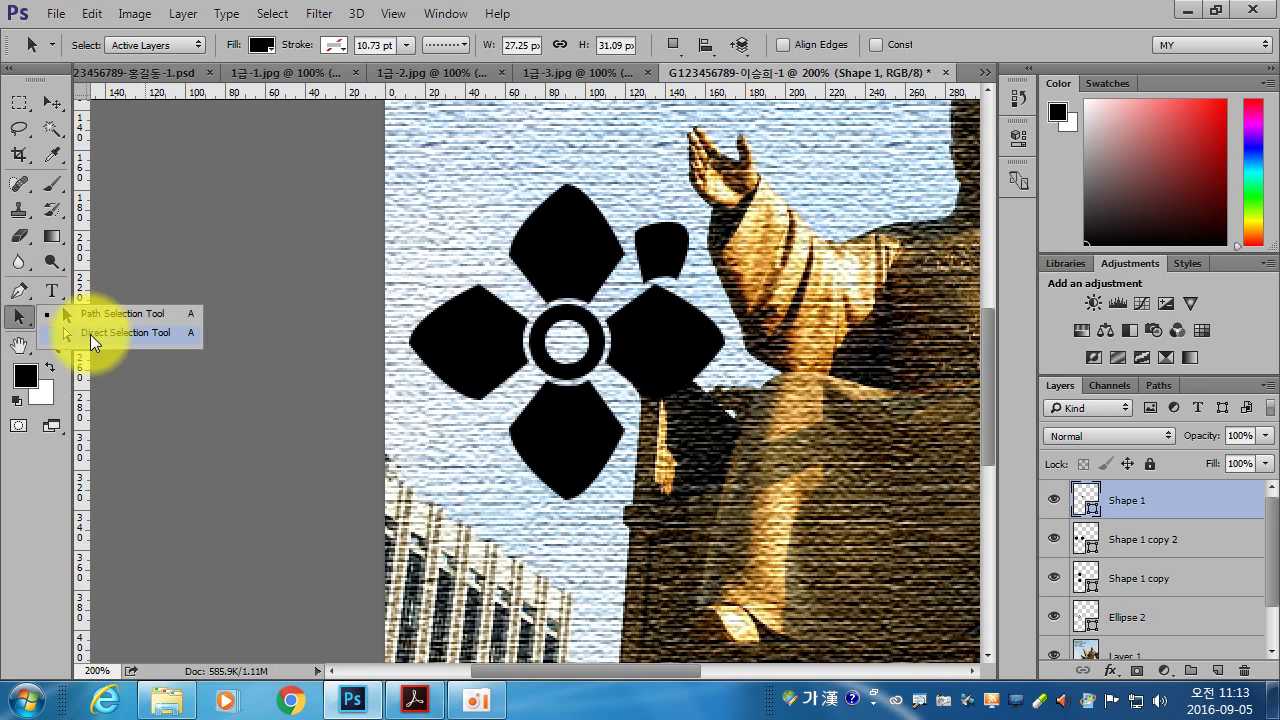
{"action": "left_click", "coordinate": [90, 334]}
{"action": "left_click", "coordinate": [636, 236]}
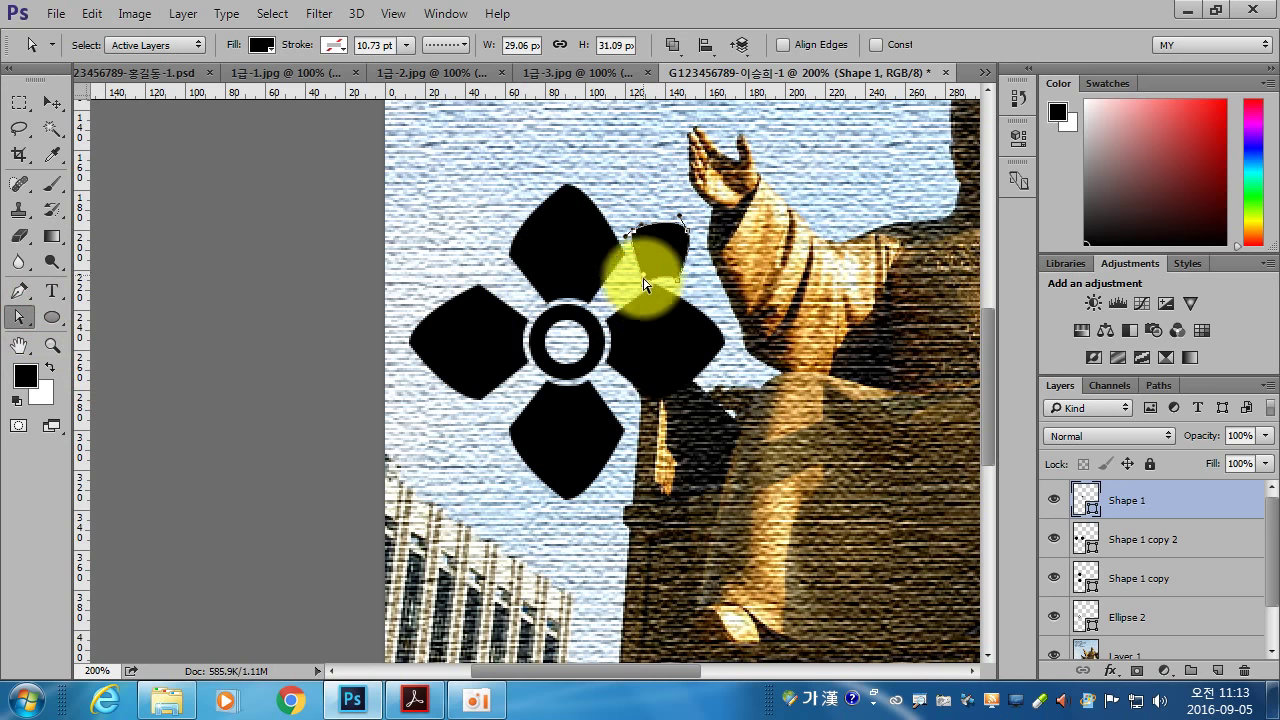
{"action": "left_click", "coordinate": [716, 274]}
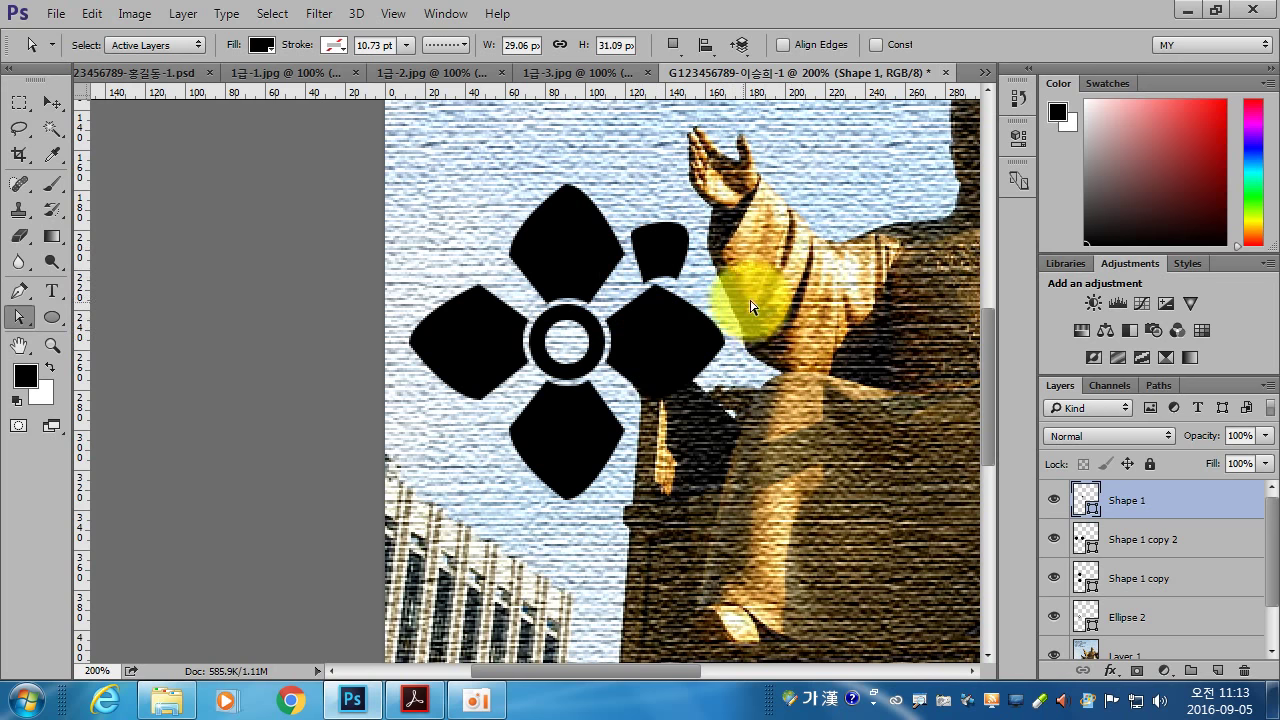
{"action": "left_click", "coordinate": [19, 317]}
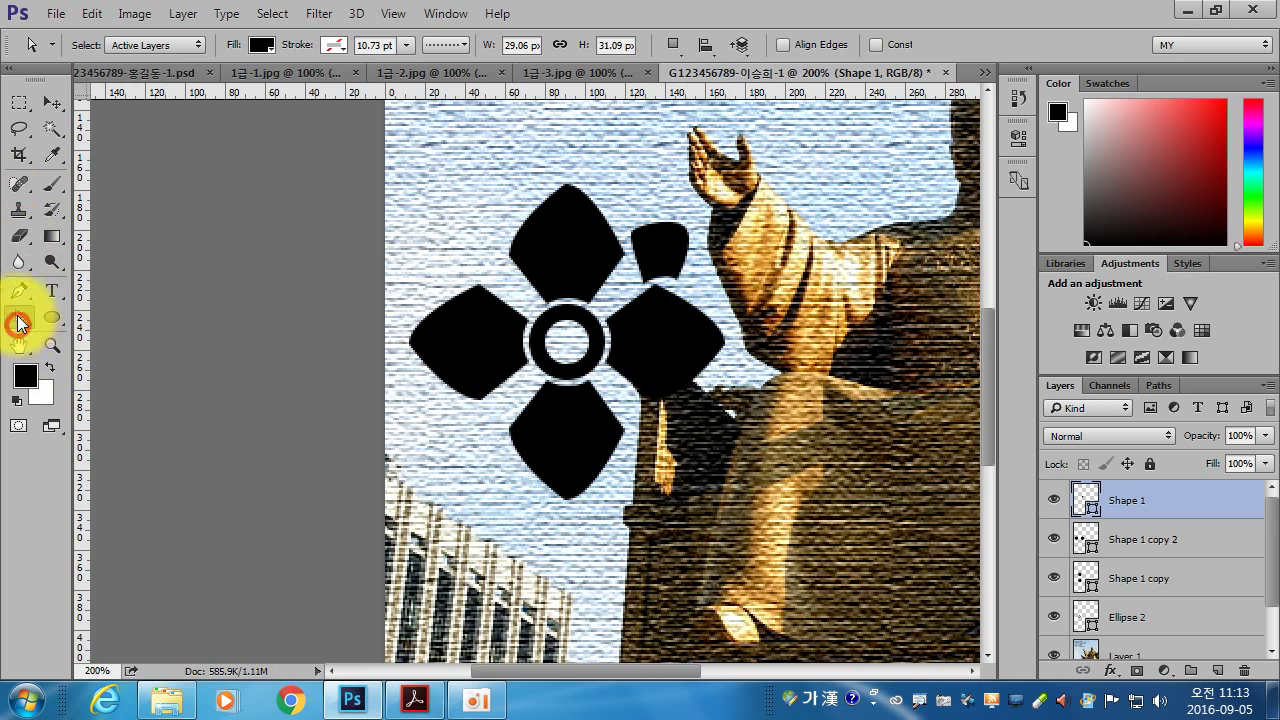
{"action": "left_click", "coordinate": [118, 315]}
Mirror a copy of the small petal into the top-left gap and merge both petals.
{"action": "key", "text": "ctrl+j"}
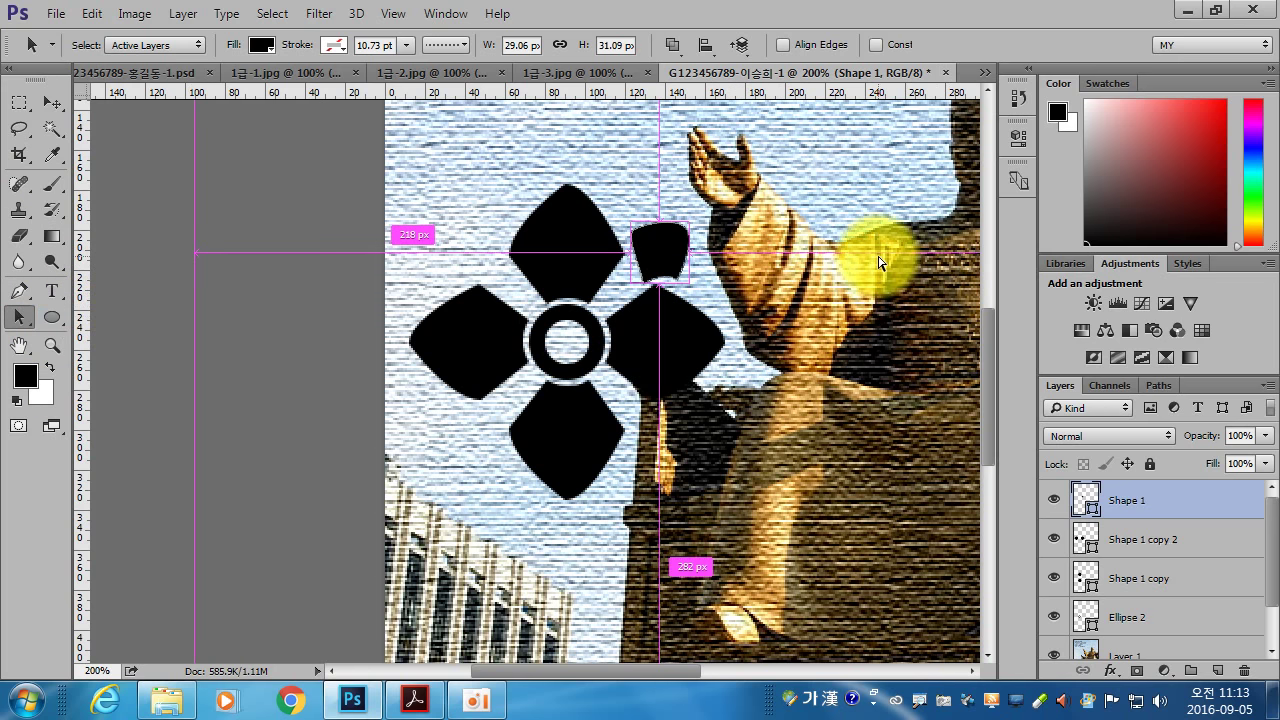
{"action": "left_click", "coordinate": [91, 13]}
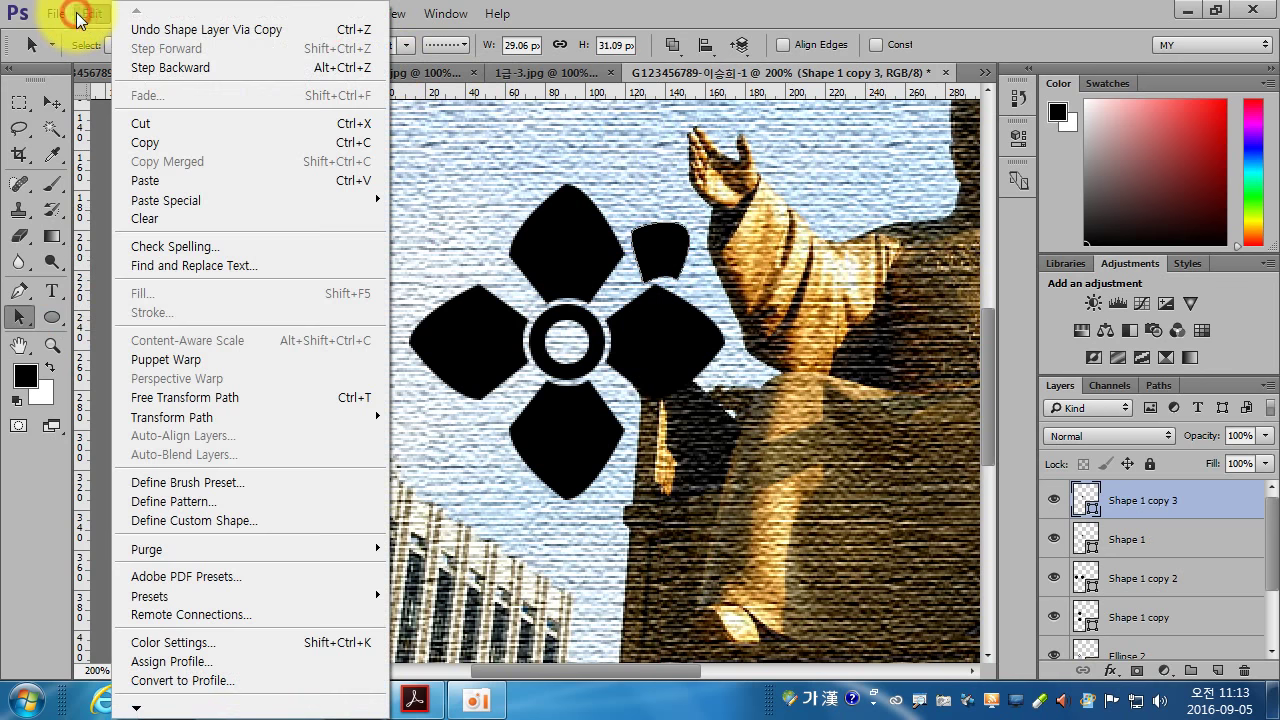
{"action": "left_click", "coordinate": [135, 420]}
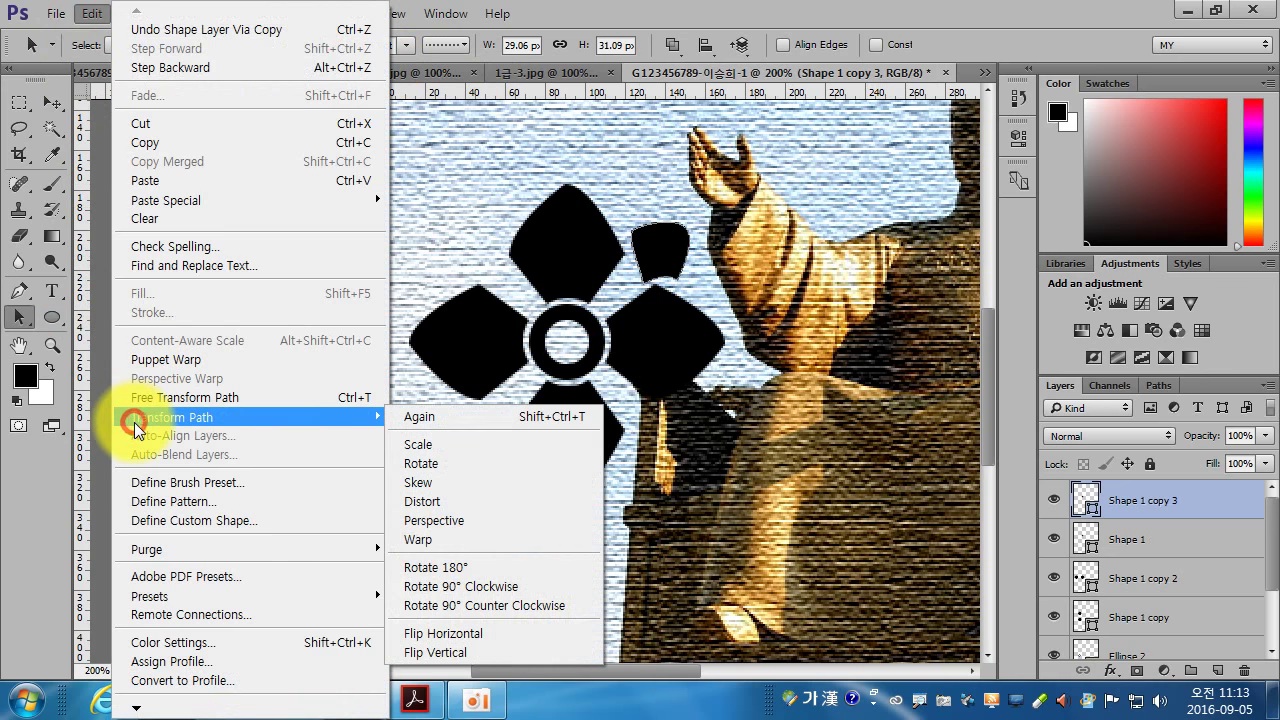
{"action": "left_click", "coordinate": [431, 636]}
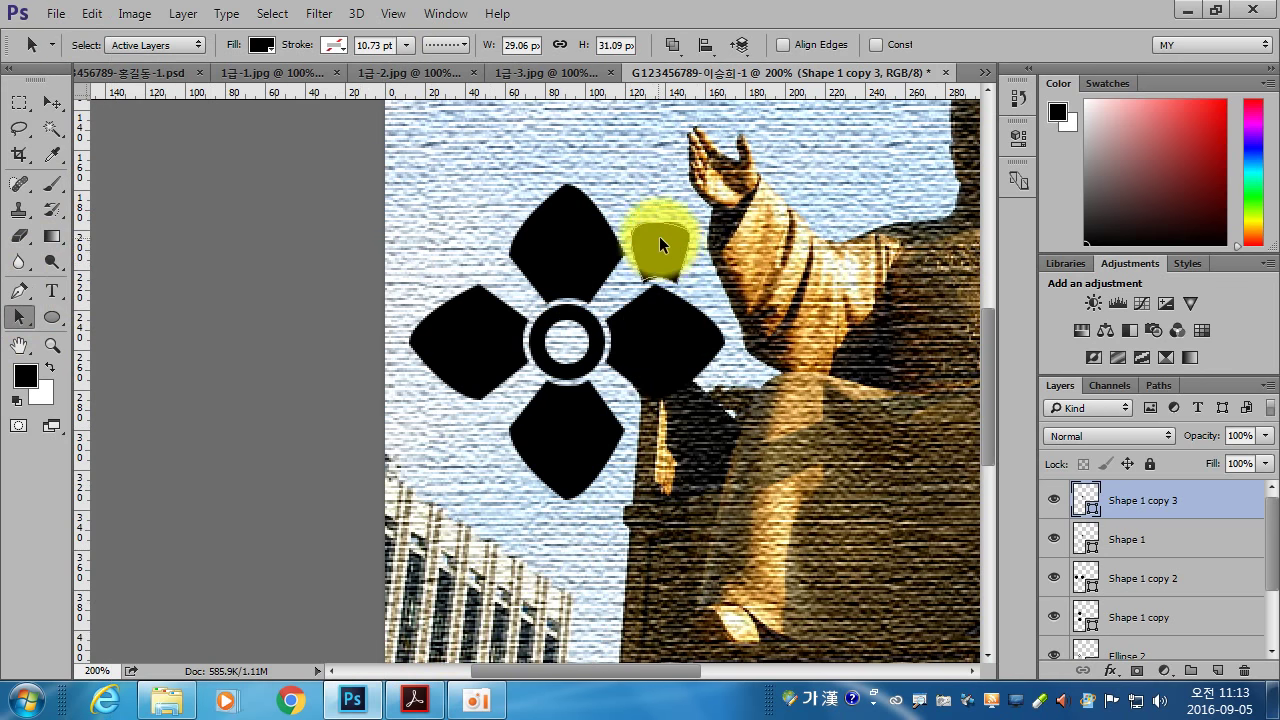
{"action": "mouse_move", "coordinate": [659, 243]}
{"action": "left_mouse_down"}
{"action": "mouse_move", "coordinate": [478, 243]}
{"action": "mouse_move", "coordinate": [491, 239]}
{"action": "left_mouse_up"}
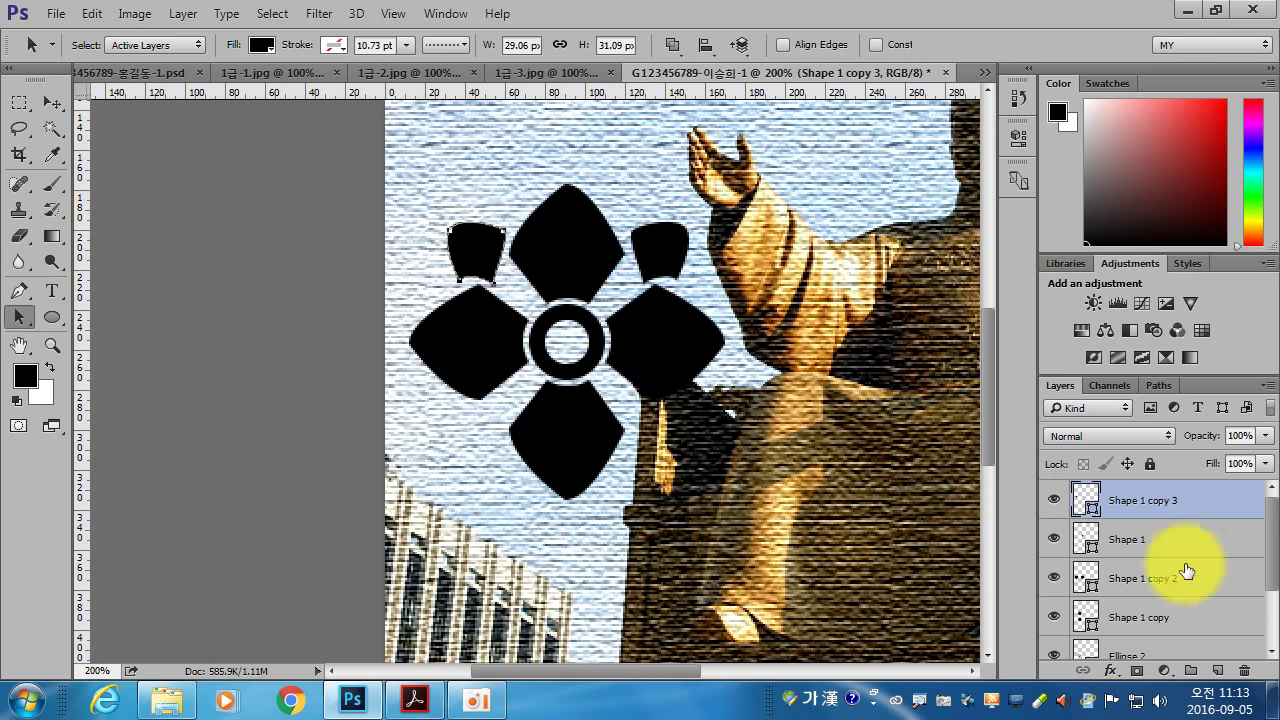
{"action": "left_click", "coordinate": [1205, 539], "text": "ctrl"}
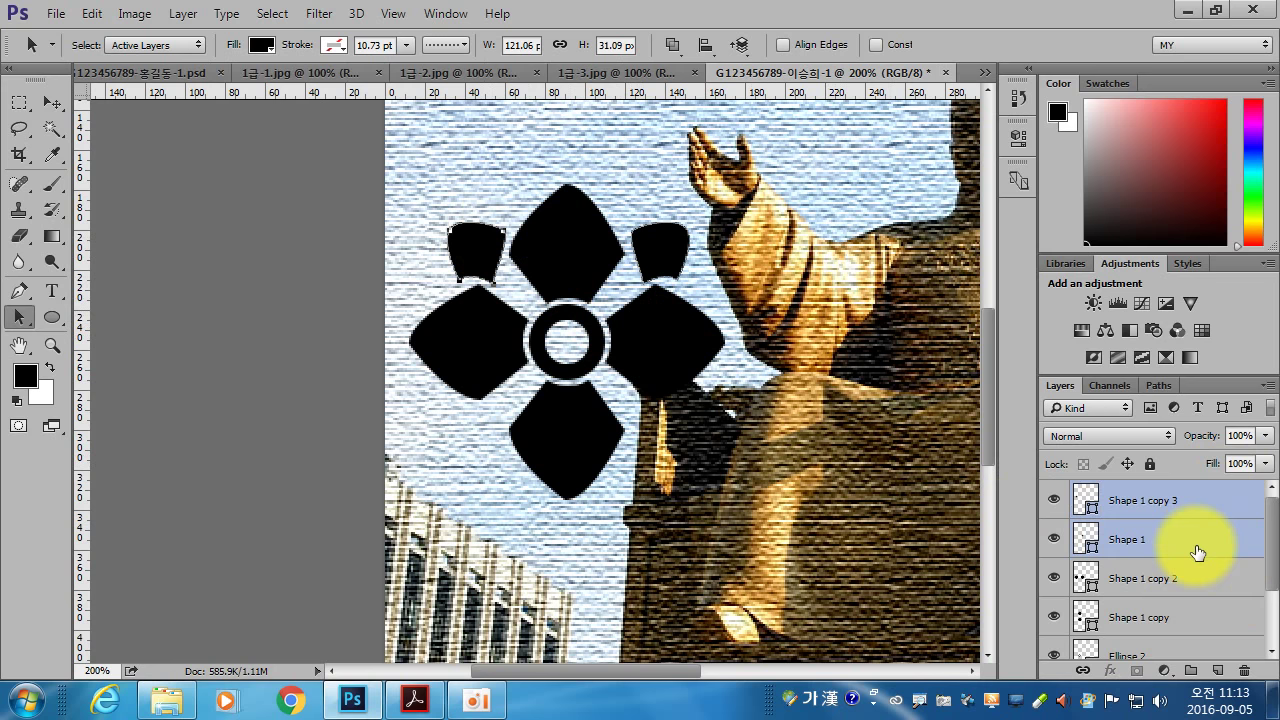
{"action": "key", "text": "ctrl+e"}
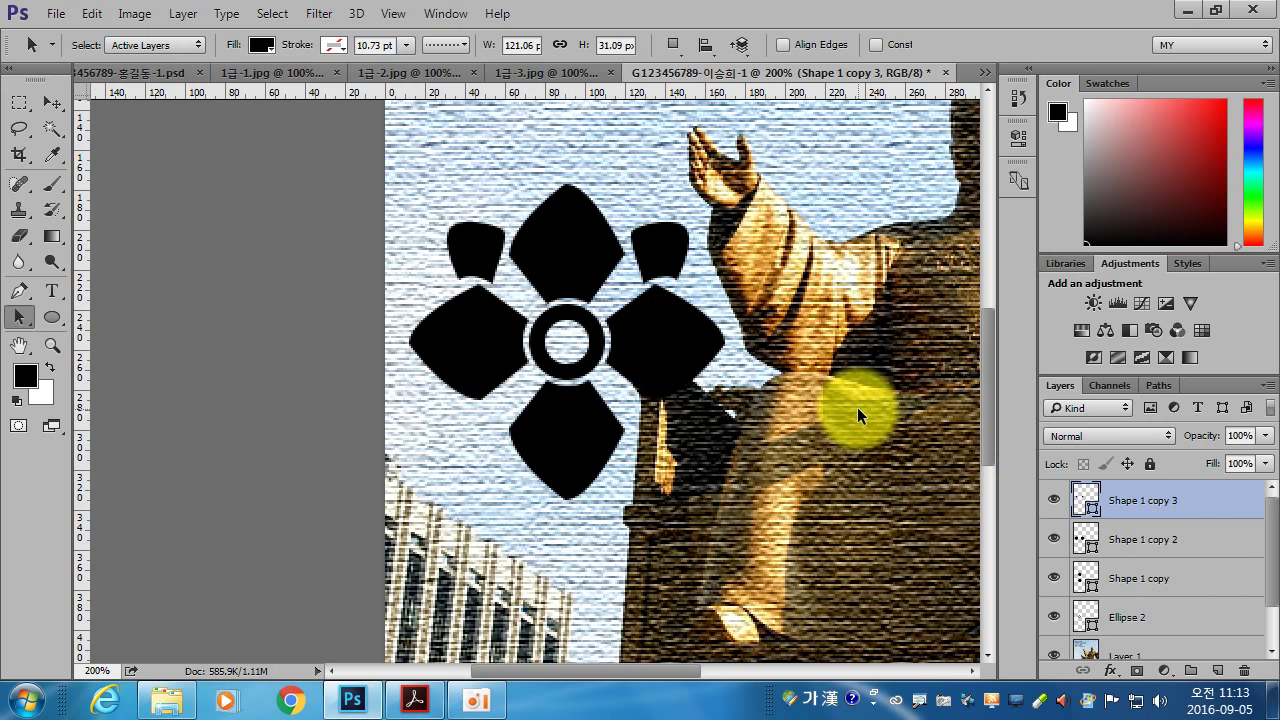
Duplicate the merged small-petal pair as Shape 1 copy 4 and flip it vertically.
{"action": "key", "text": "ctrl+j"}
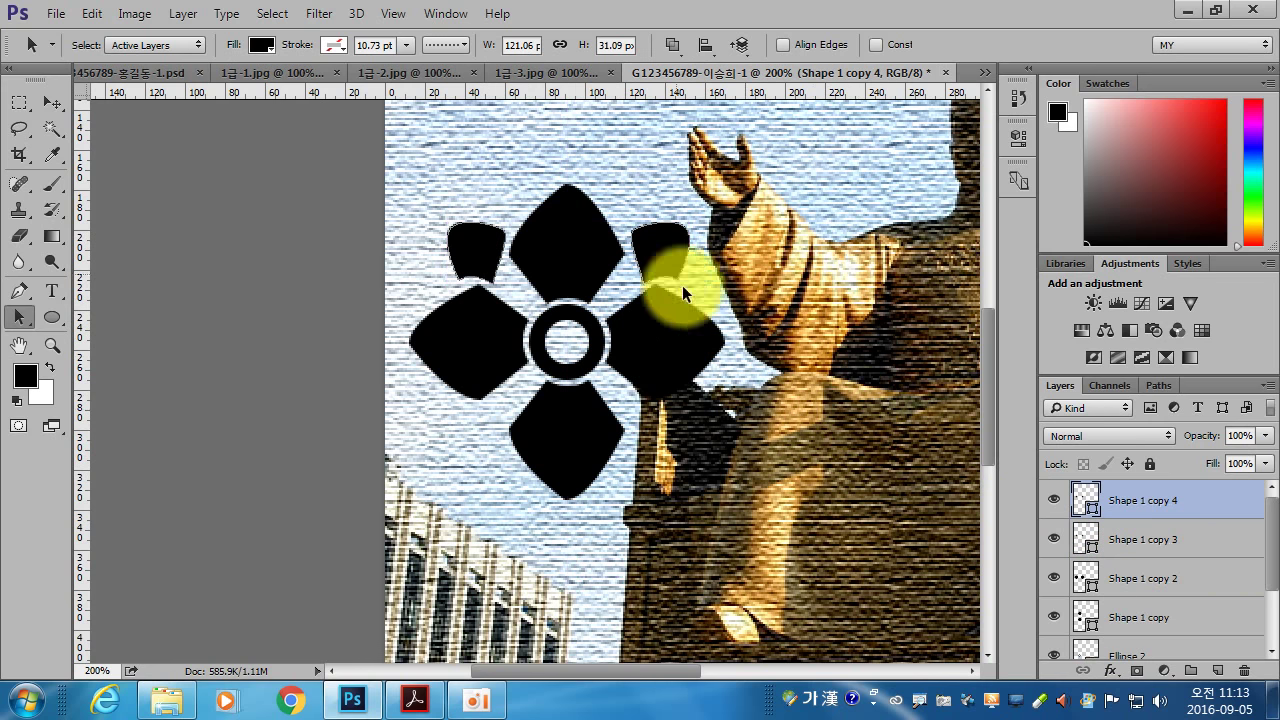
{"action": "left_click", "coordinate": [95, 16]}
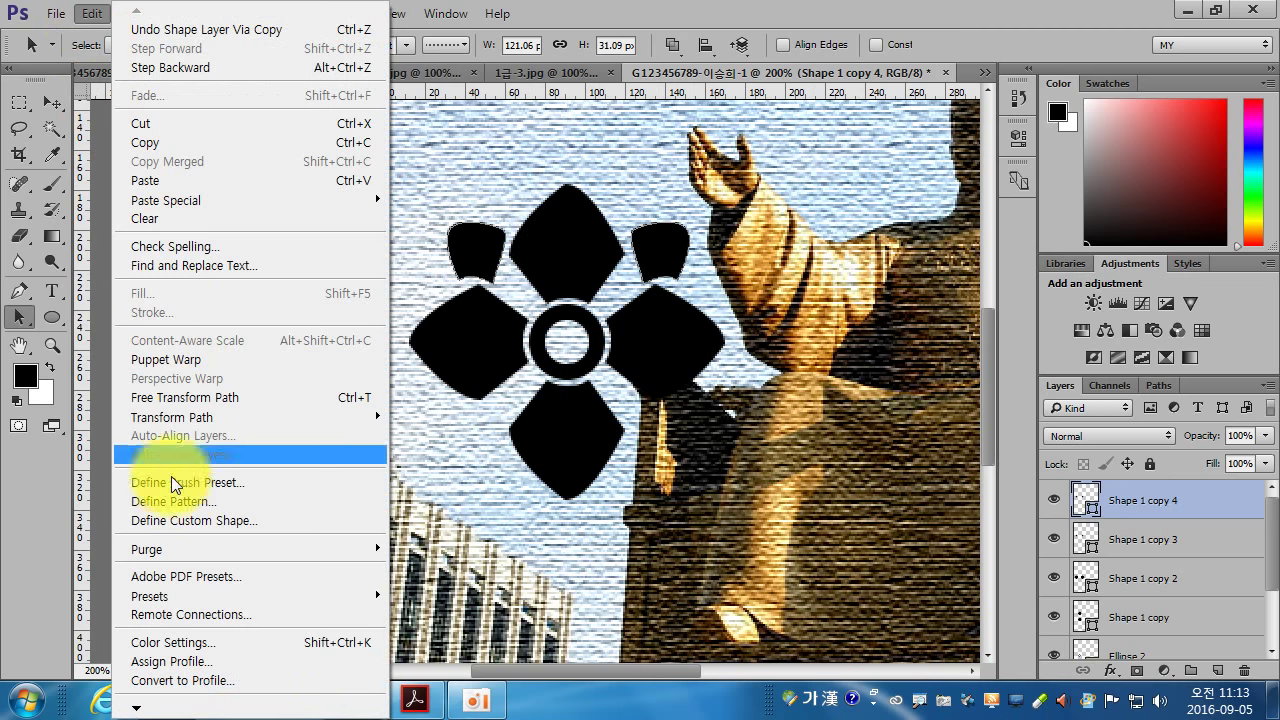
{"action": "left_click", "coordinate": [171, 424]}
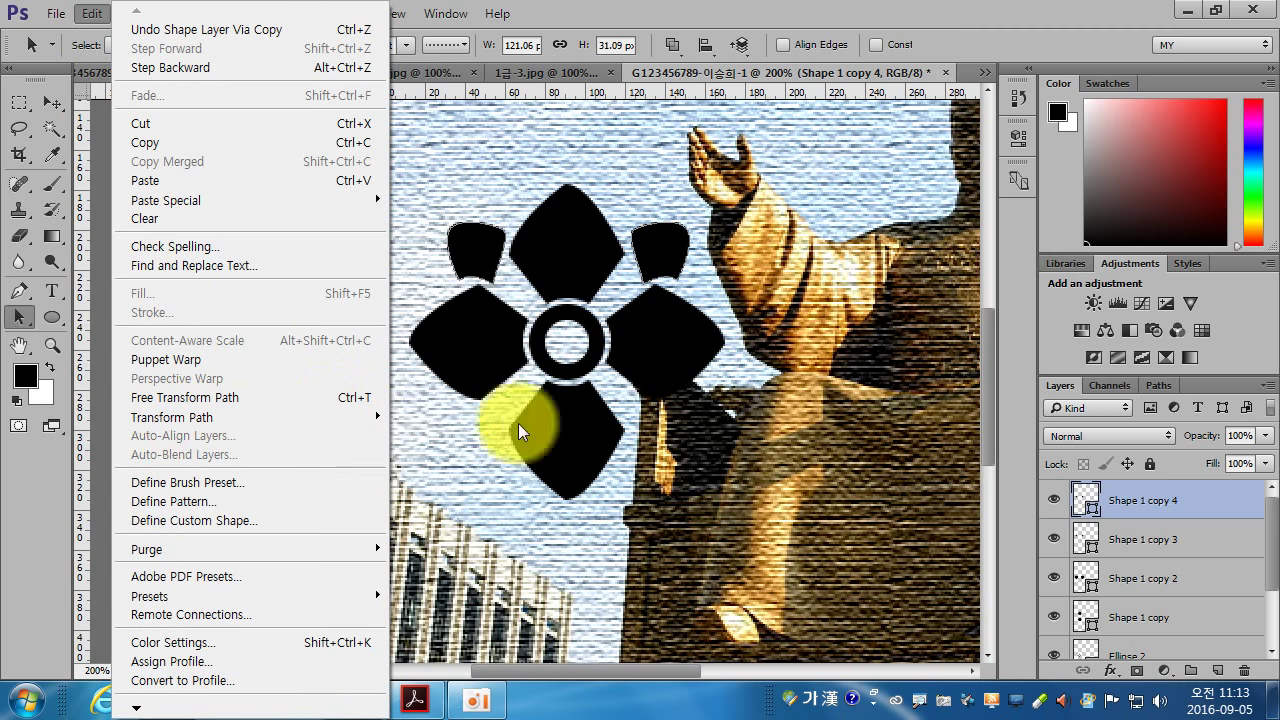
{"action": "left_click", "coordinate": [373, 421]}
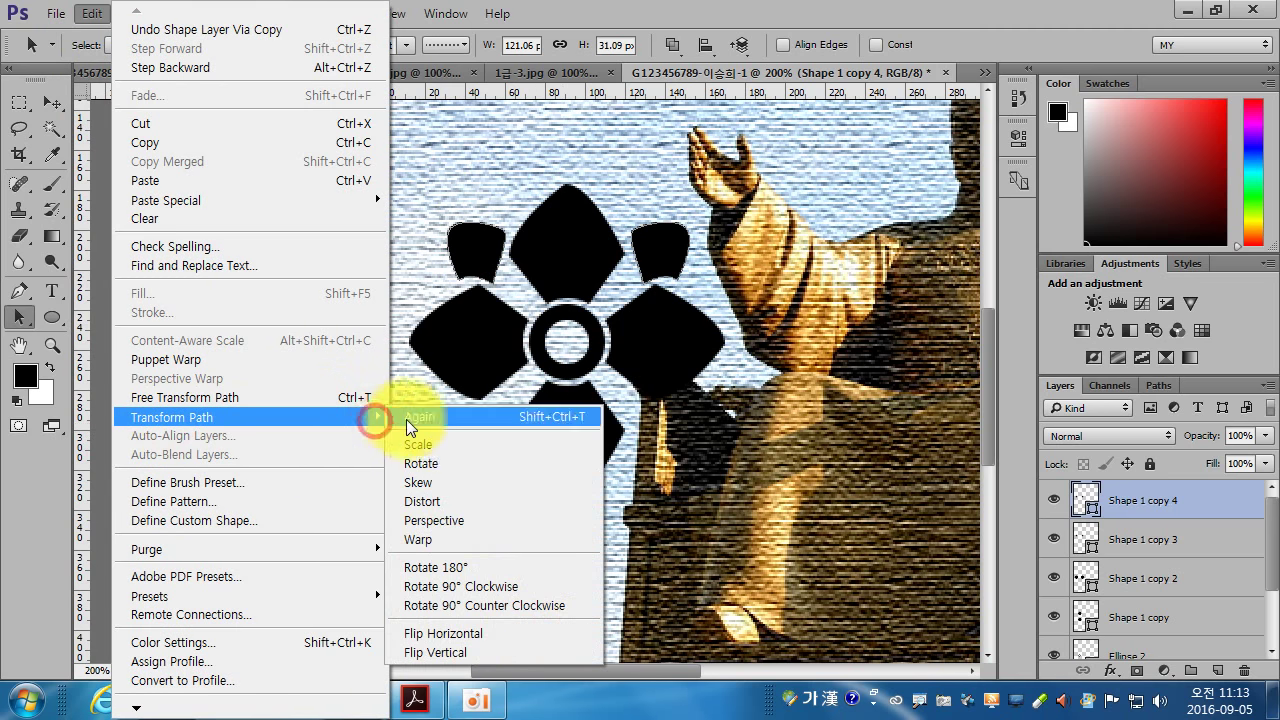
{"action": "left_click", "coordinate": [462, 655]}
{"action": "mouse_move", "coordinate": [668, 236]}
{"action": "left_mouse_down"}
{"action": "mouse_move", "coordinate": [650, 472]}
{"action": "mouse_move", "coordinate": [586, 357]}
{"action": "left_mouse_up"}
{"action": "left_click", "coordinate": [48, 103]}
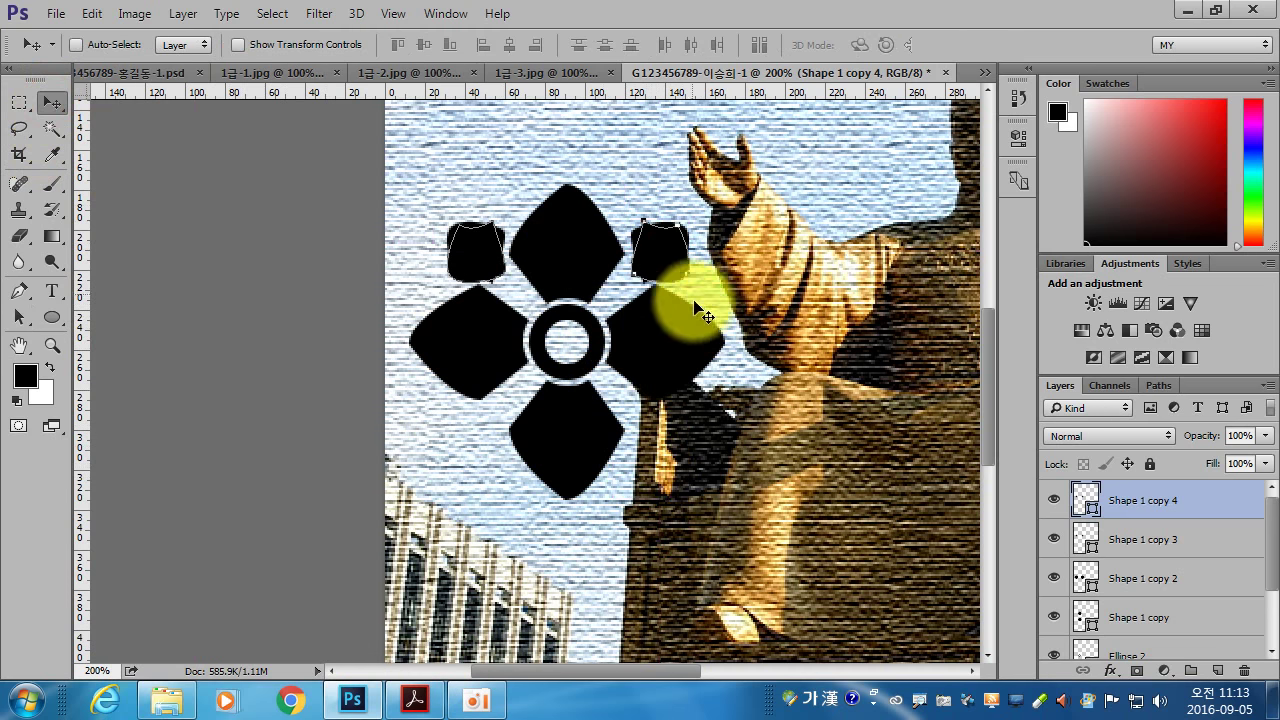
Place the flipped petal pair into the flower's bottom gaps.
{"action": "left_click_drag", "start_coordinate": [750, 290], "coordinate": [768, 488]}
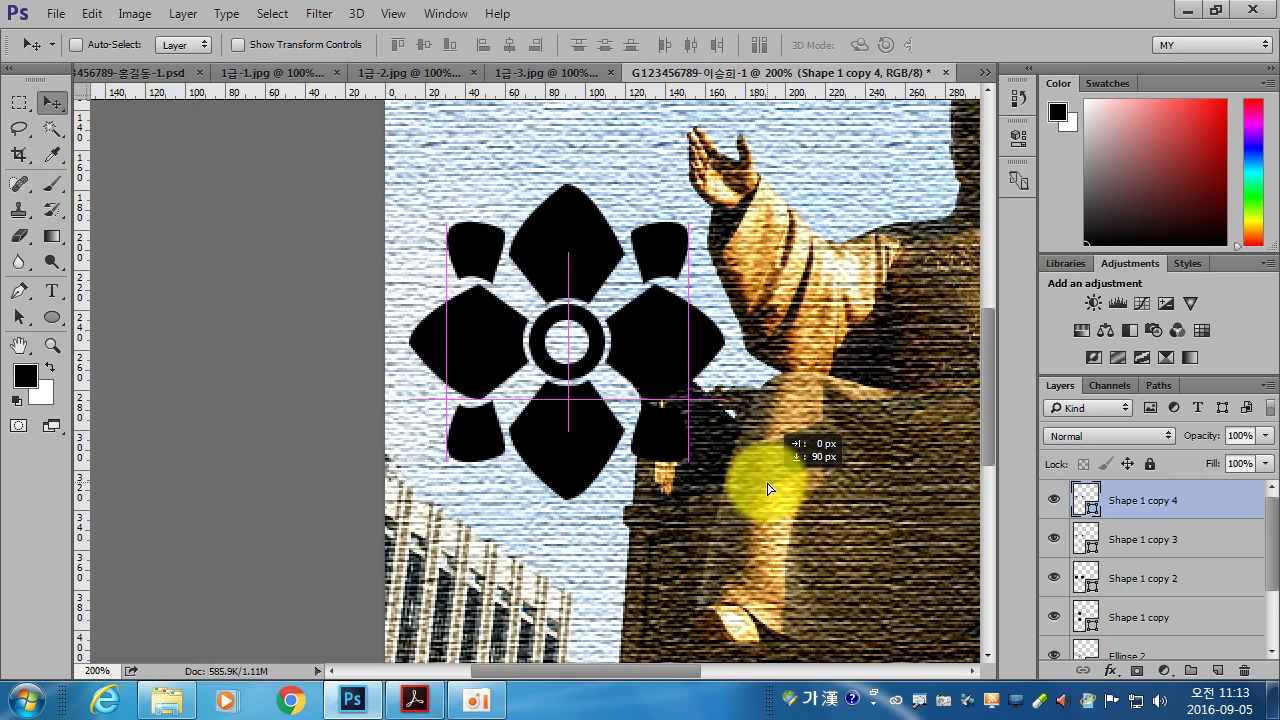
{"action": "left_click_drag", "start_coordinate": [768, 488], "coordinate": [770, 490]}
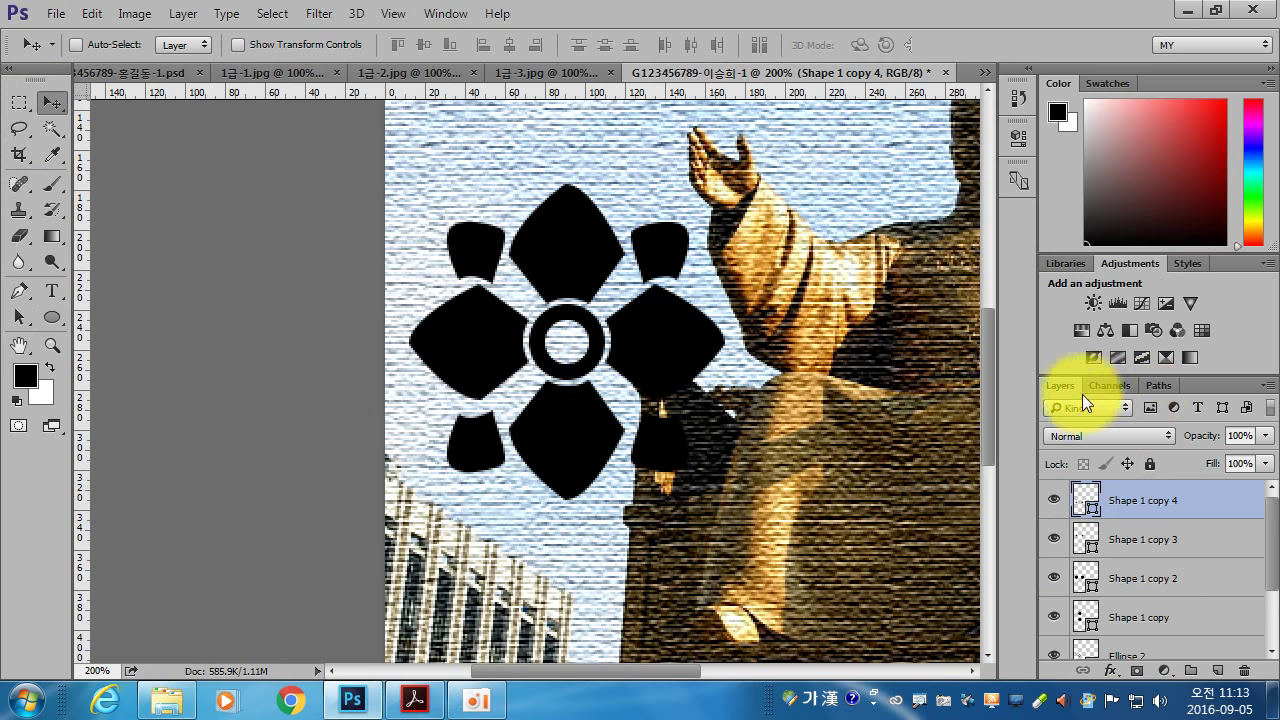
{"action": "scroll", "coordinate": [1274, 578], "scroll_direction": "down", "scroll_amount": 3}
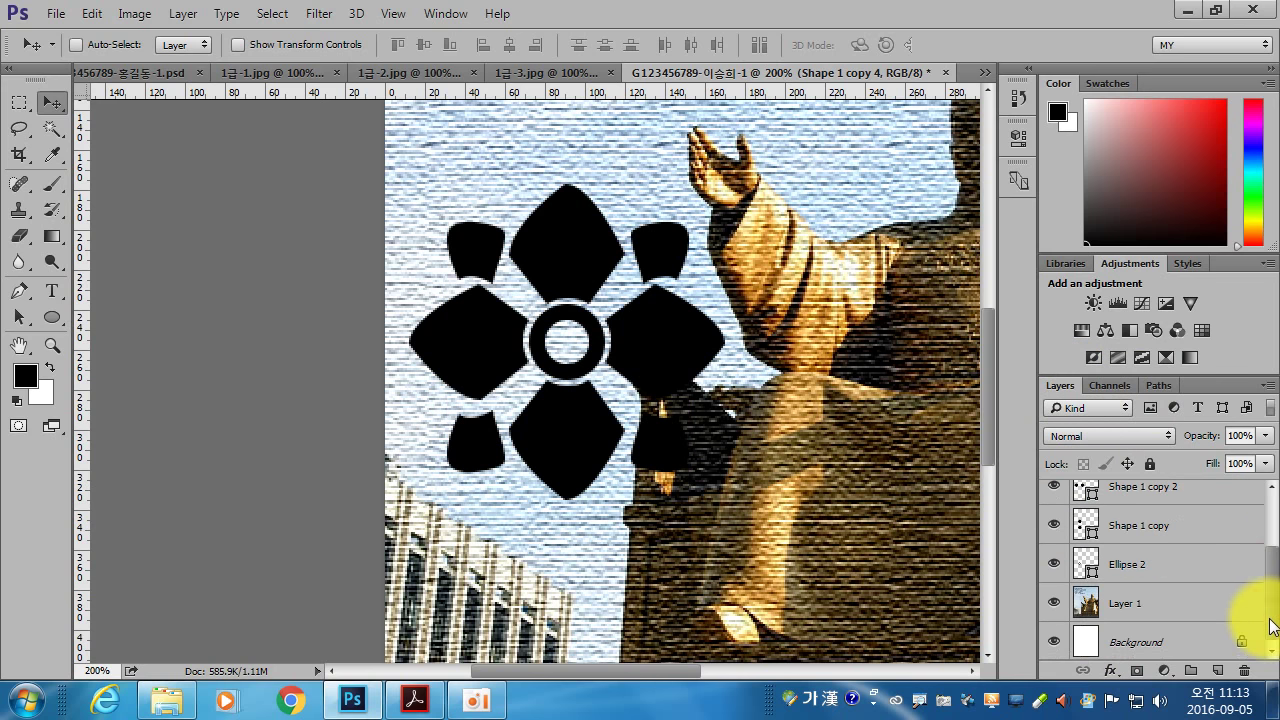
{"action": "scroll", "coordinate": [1265, 600], "scroll_direction": "up", "scroll_amount": 2}
{"action": "scroll", "coordinate": [1275, 575], "scroll_direction": "up", "scroll_amount": 1}
Select all flower layers down to Ellipse 2 and merge them into Shape 1 copy 4.
{"action": "left_click", "coordinate": [1129, 491]}
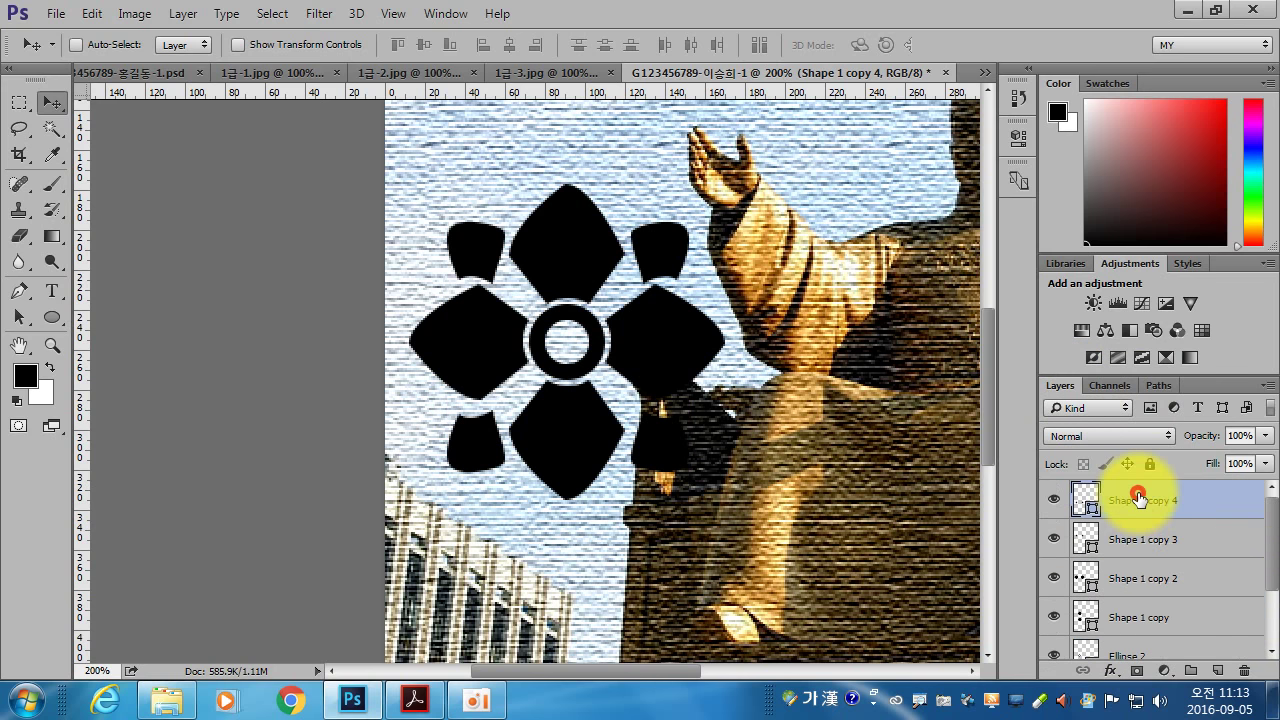
{"action": "scroll", "coordinate": [1150, 540], "scroll_direction": "down", "scroll_amount": 2}
{"action": "left_click", "coordinate": [1157, 580], "text": "shift"}
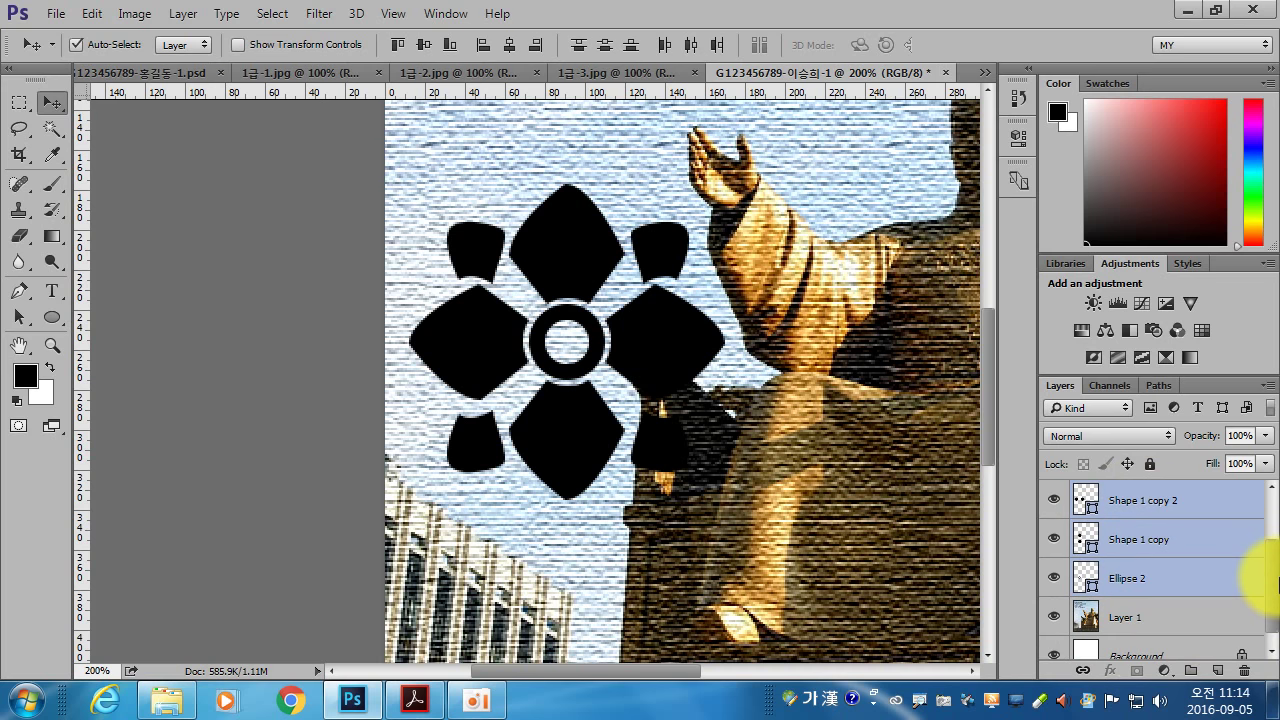
{"action": "key", "text": "ctrl+e"}
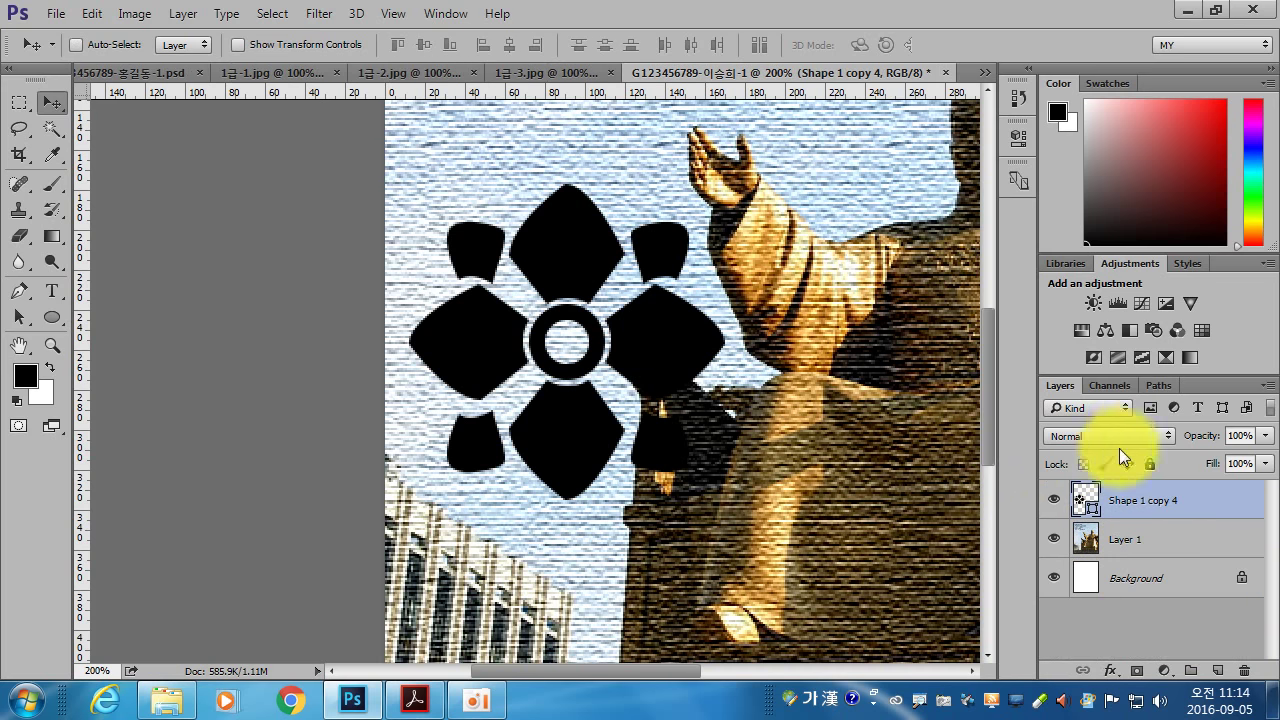
View the poster at 100% and compare it with the sample PDF.
{"action": "key", "text": "ctrl+1"}
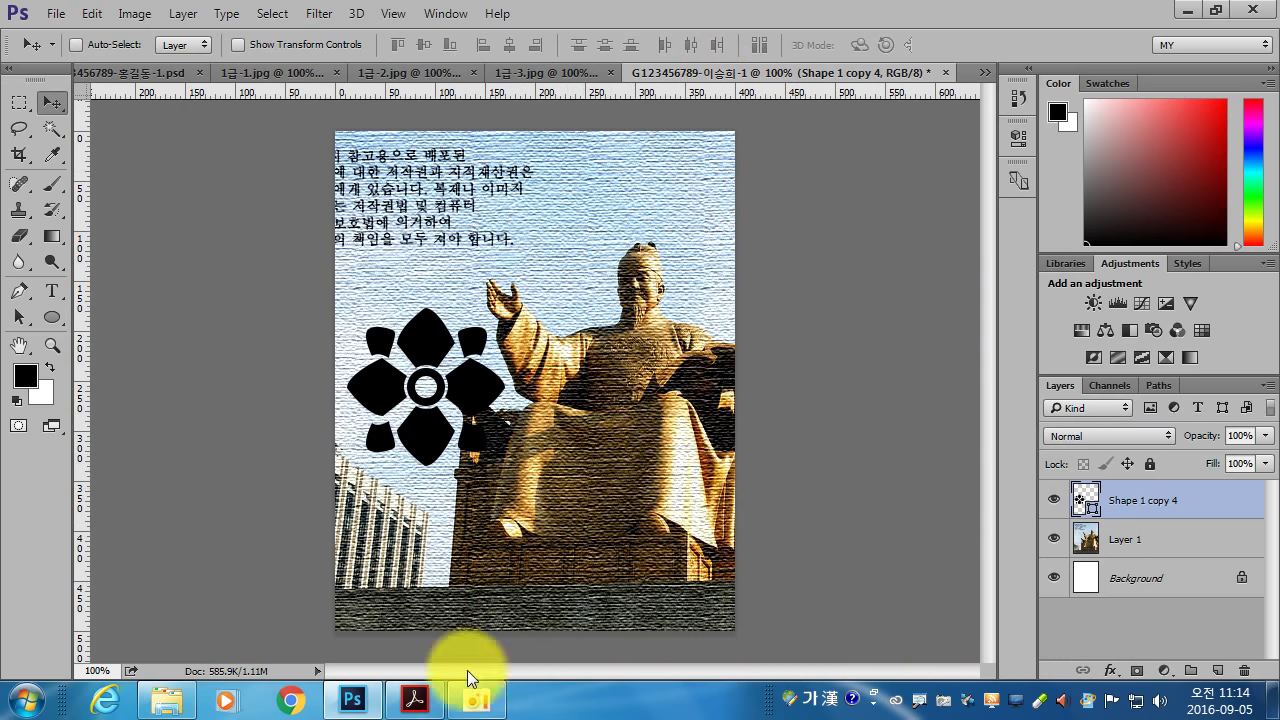
{"action": "left_click", "coordinate": [416, 701]}
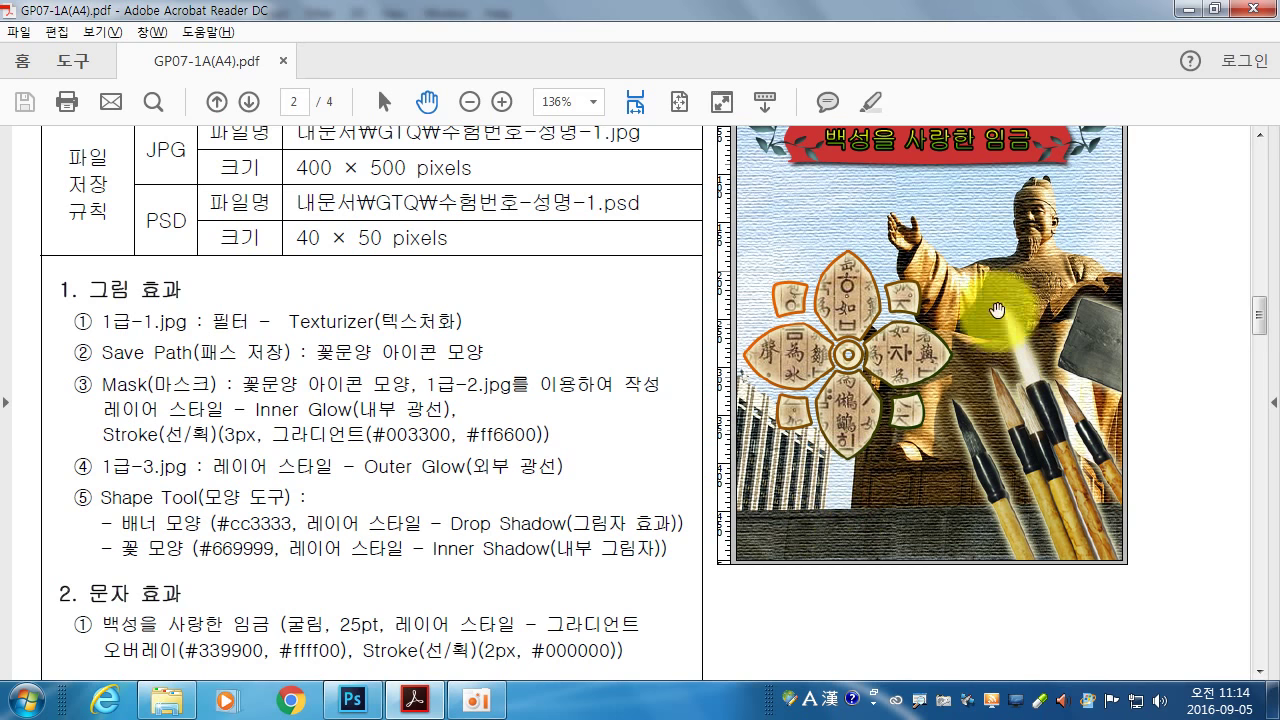
{"action": "left_click", "coordinate": [352, 701]}
Scale the merged flower to about 124.68% and place it left of the statue, overlapping its arm.
{"action": "key", "text": "ctrl+t"}
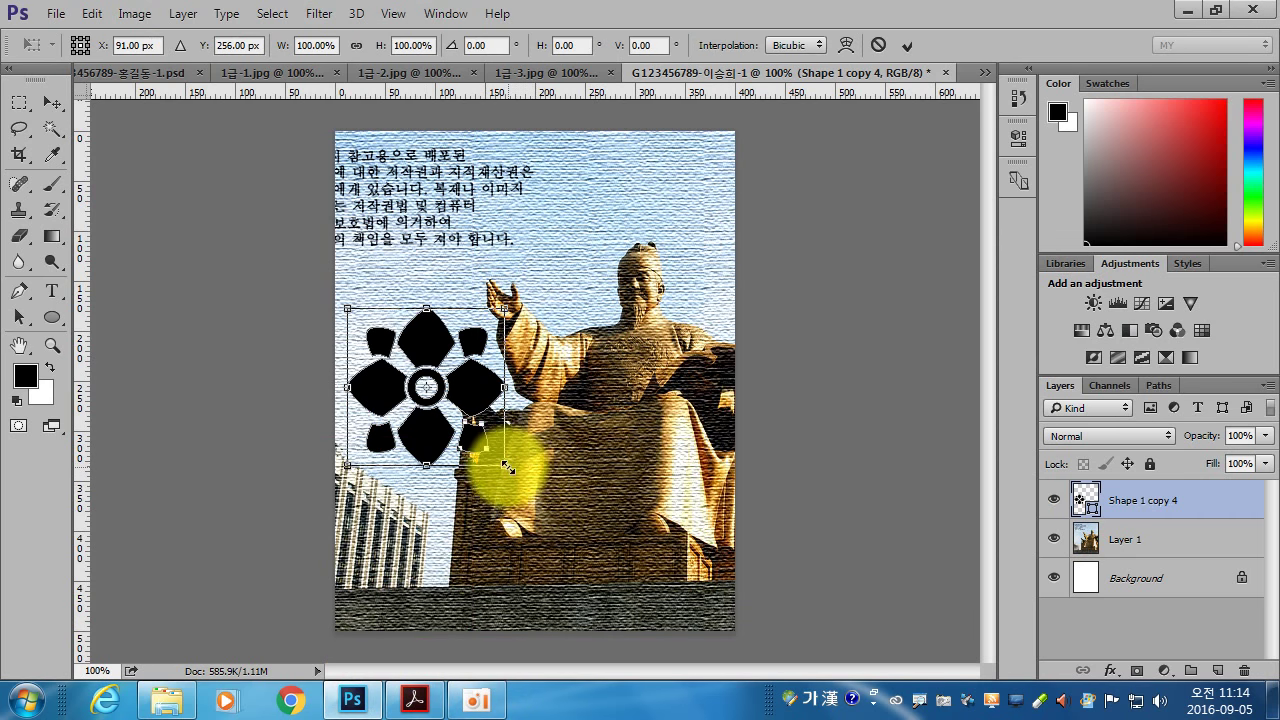
{"action": "left_click_drag", "start_coordinate": [506, 467], "coordinate": [561, 532]}
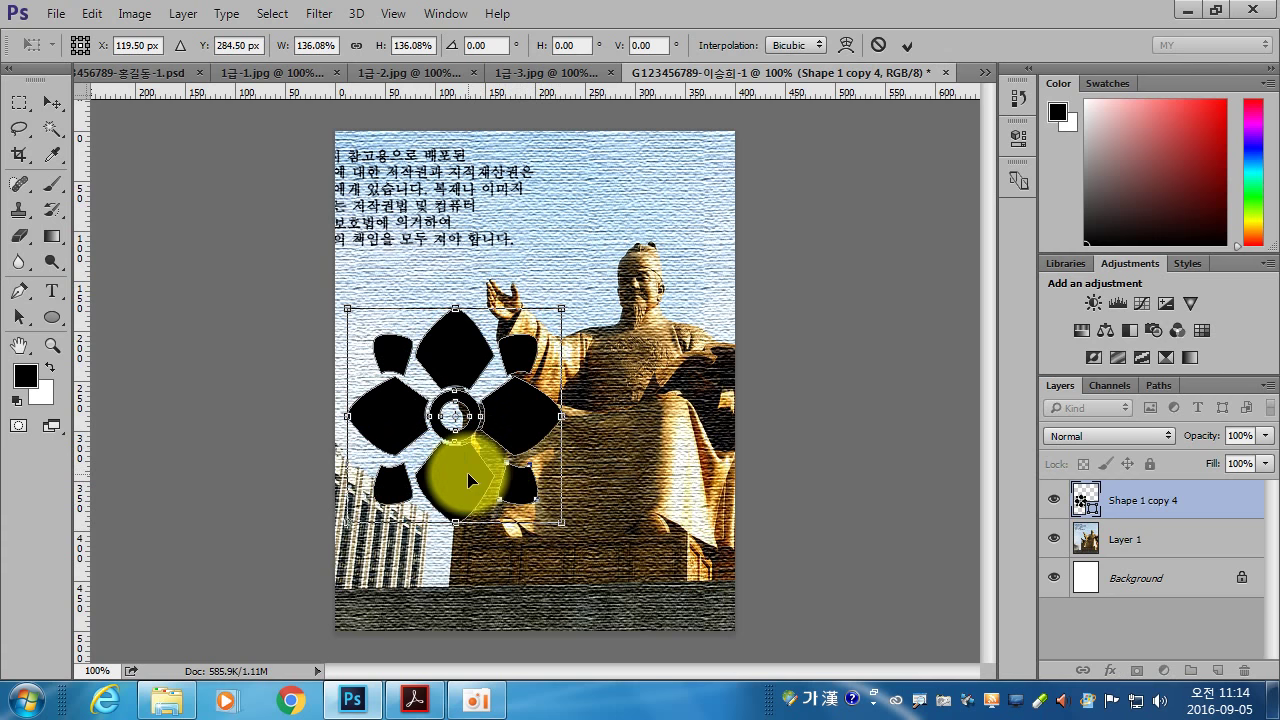
{"action": "left_click_drag", "start_coordinate": [468, 472], "coordinate": [469, 480]}
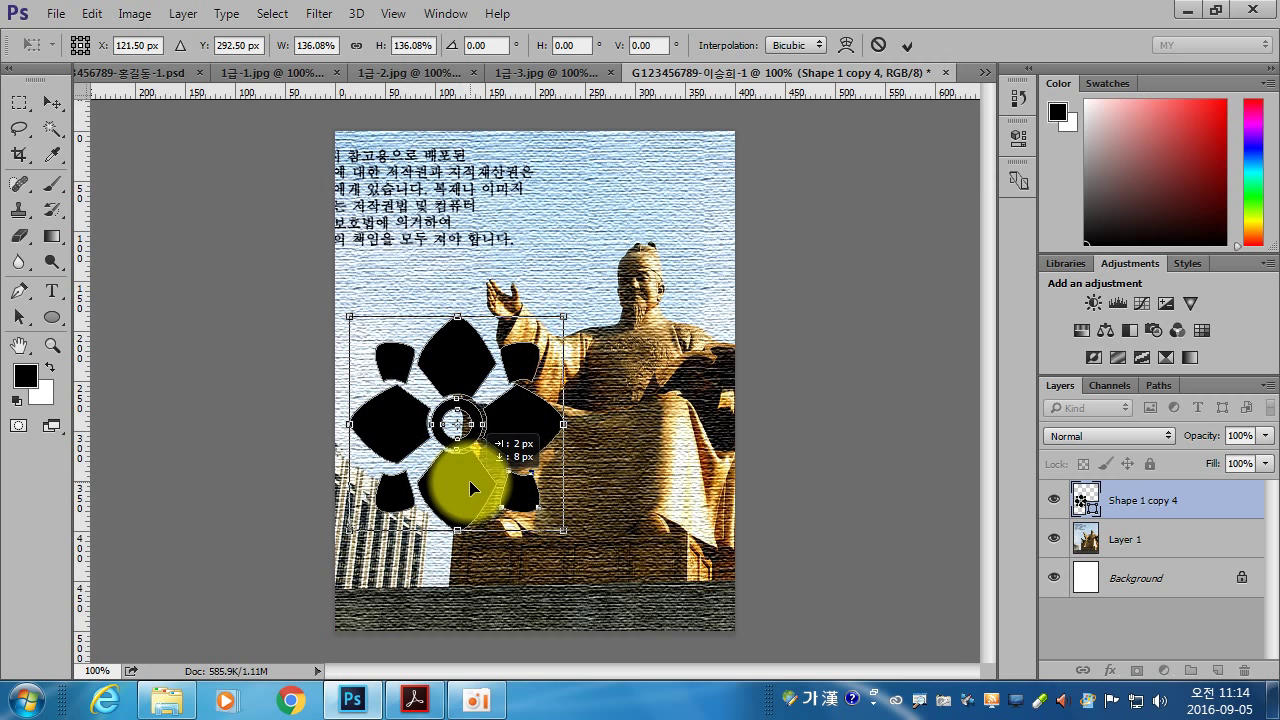
{"action": "left_click_drag", "start_coordinate": [563, 316], "coordinate": [541, 327]}
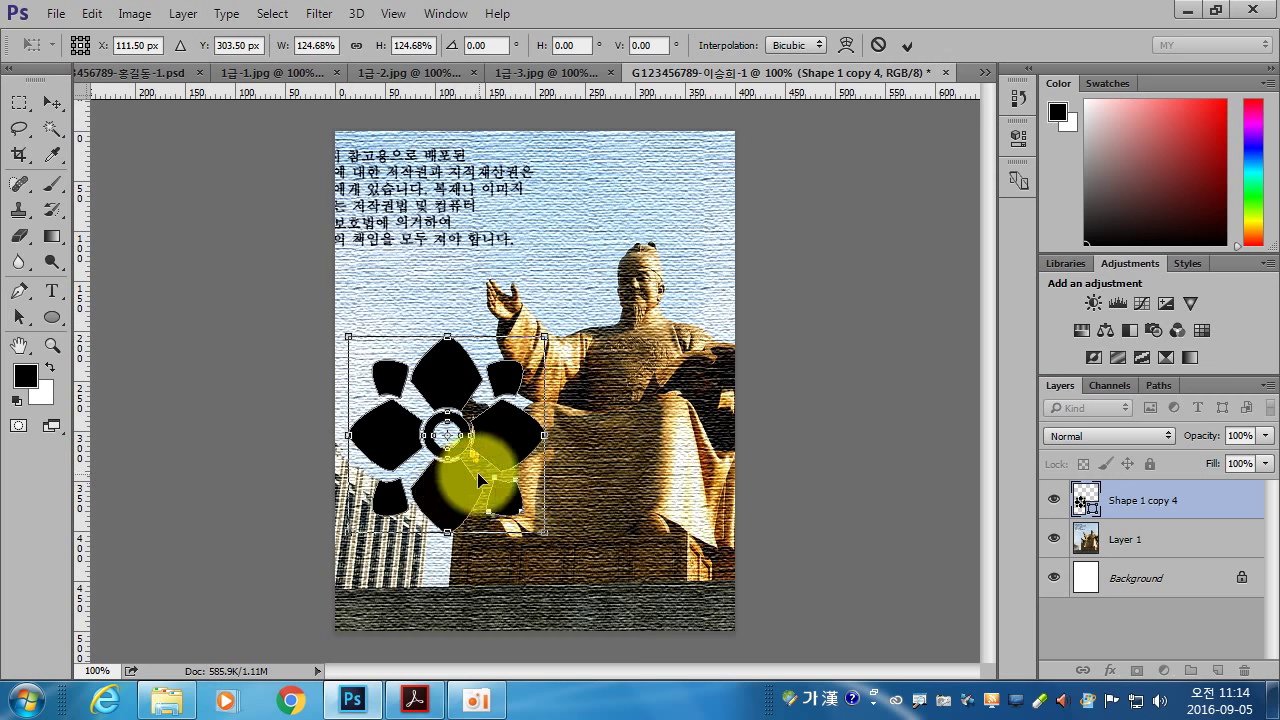
{"action": "left_click_drag", "start_coordinate": [478, 477], "coordinate": [462, 491]}
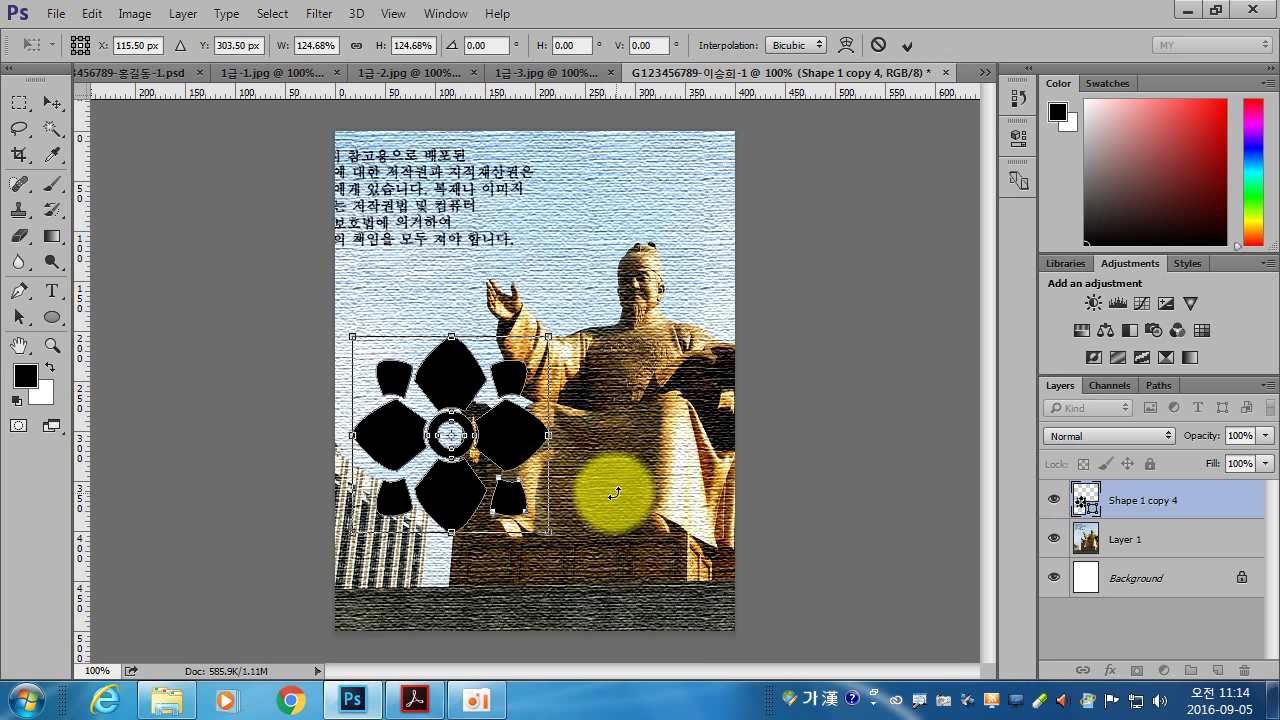
{"action": "key", "text": "Return"}
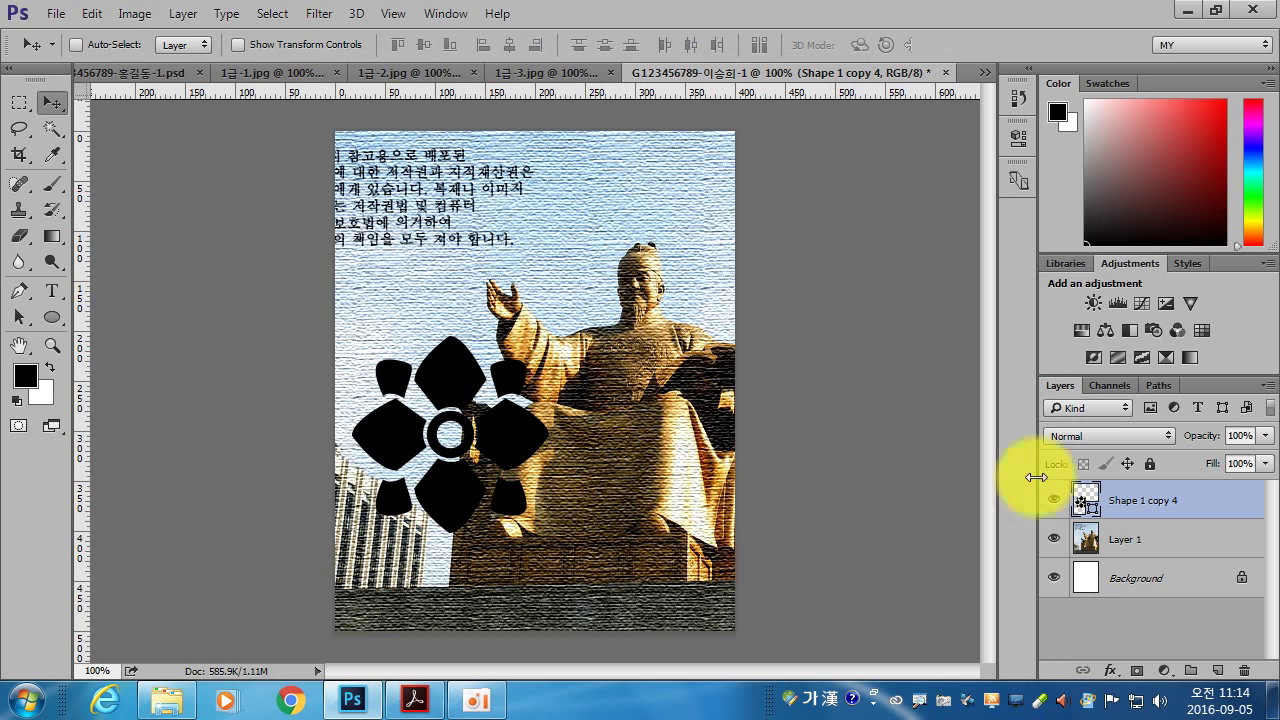
{"action": "left_click", "coordinate": [1160, 386]}
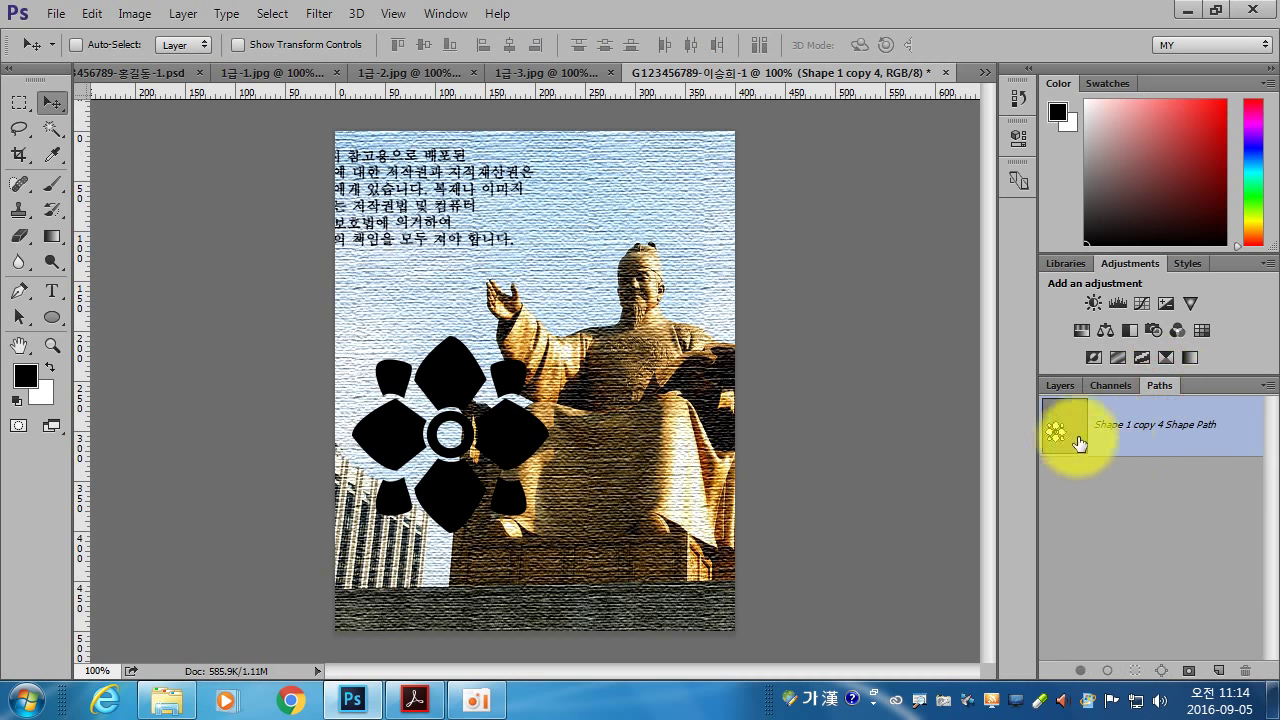
{"action": "double_click", "coordinate": [1120, 431]}
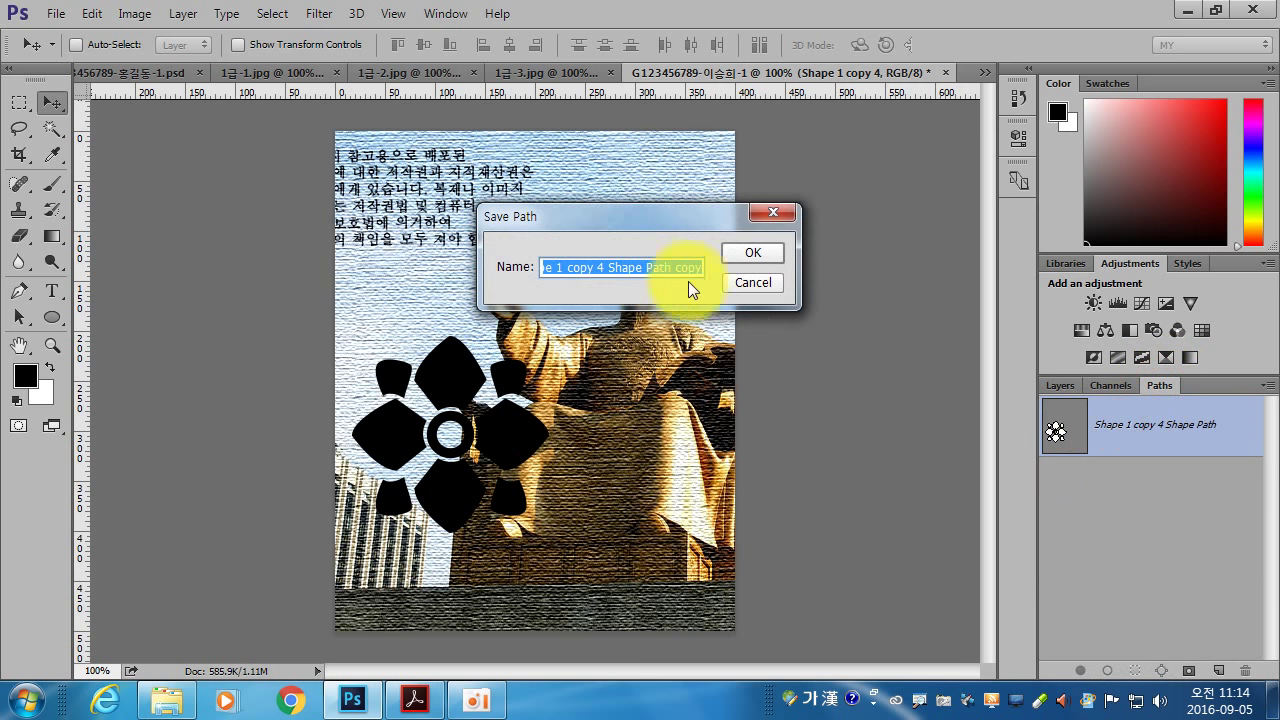
{"action": "left_click", "coordinate": [741, 255]}
{"action": "left_click_drag", "start_coordinate": [1249, 434], "coordinate": [1246, 670]}
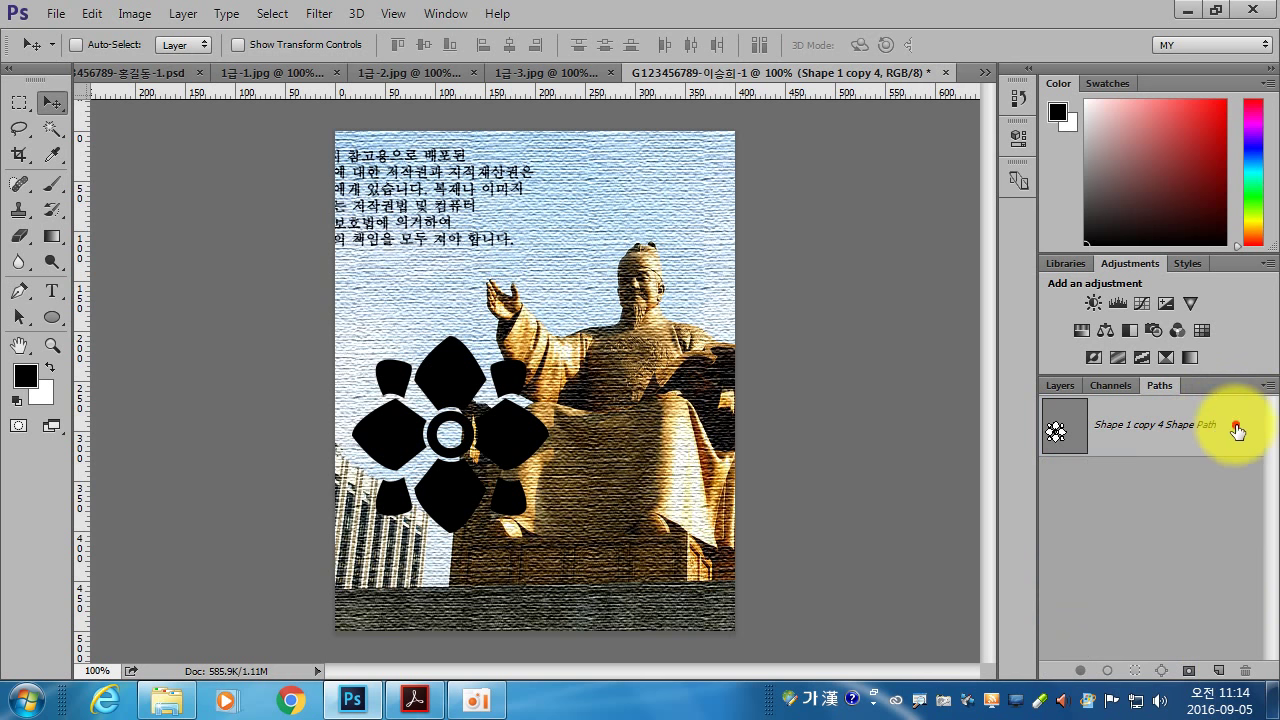
{"action": "left_click", "coordinate": [1195, 424]}
{"action": "left_click", "coordinate": [1060, 385]}
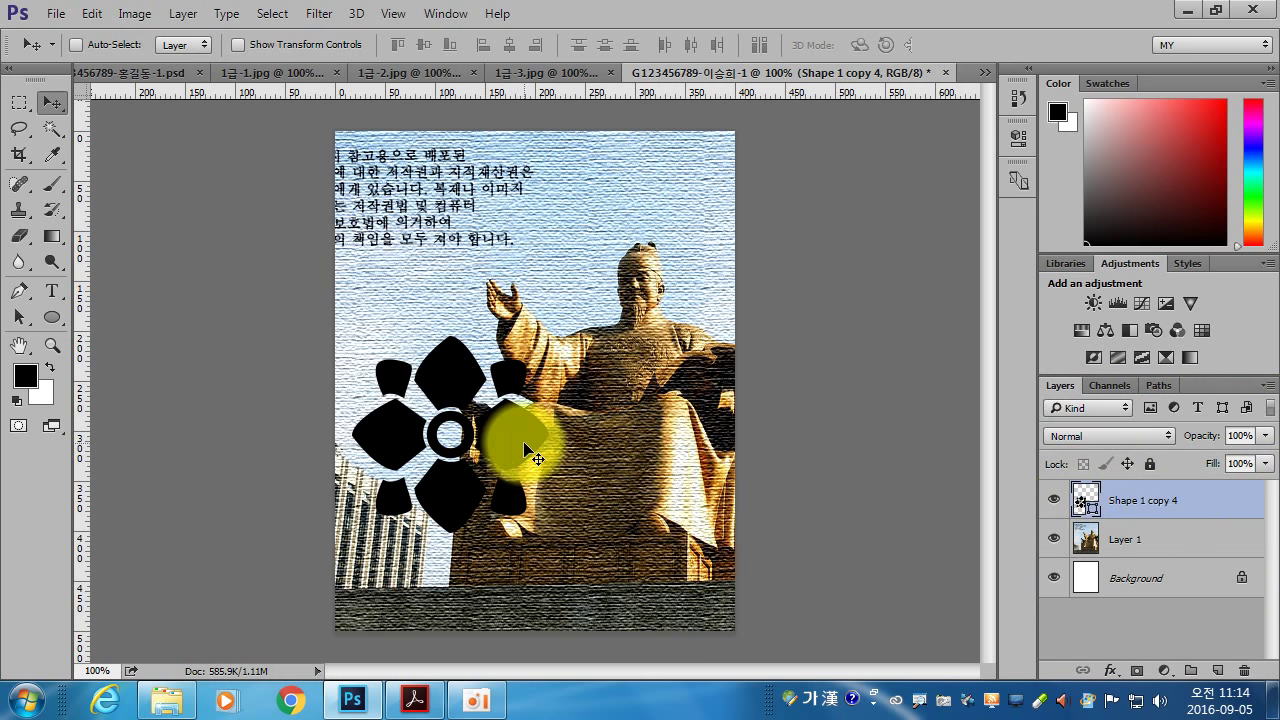
{"action": "left_click", "coordinate": [414, 700]}
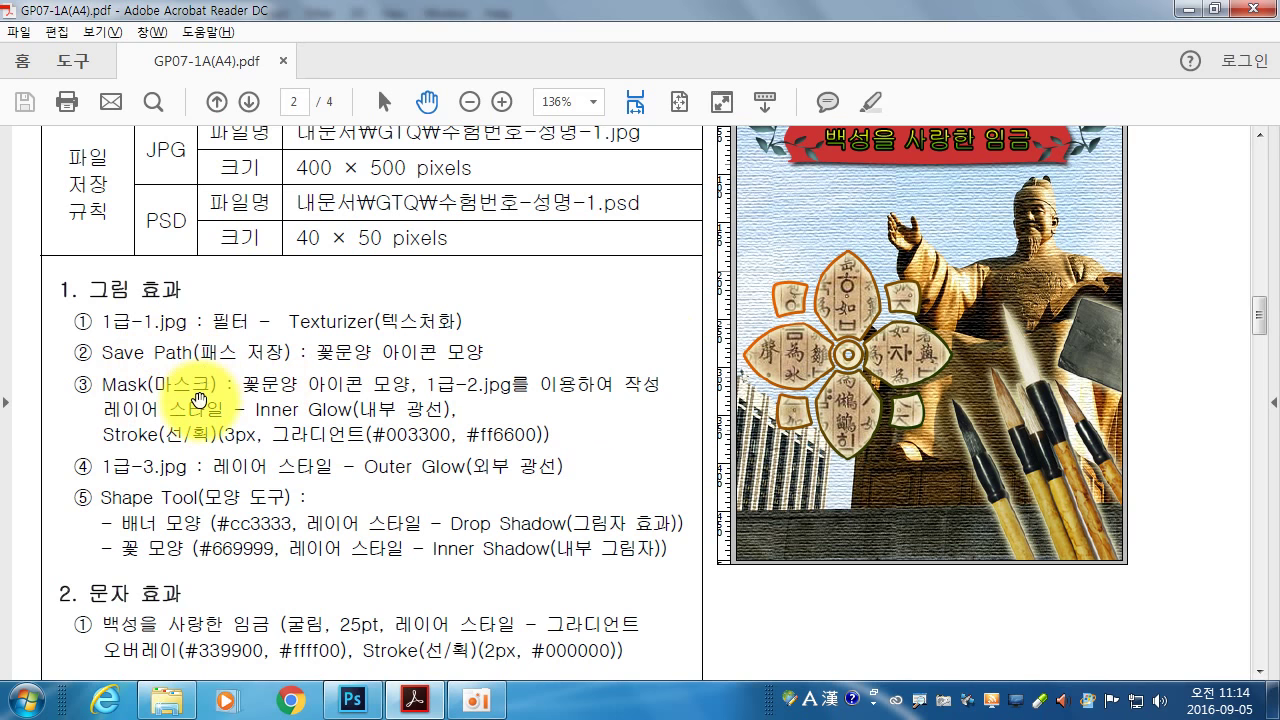
Switch from the task sheet back to the poster in Photoshop.
{"action": "key", "text": "alt+Tab"}
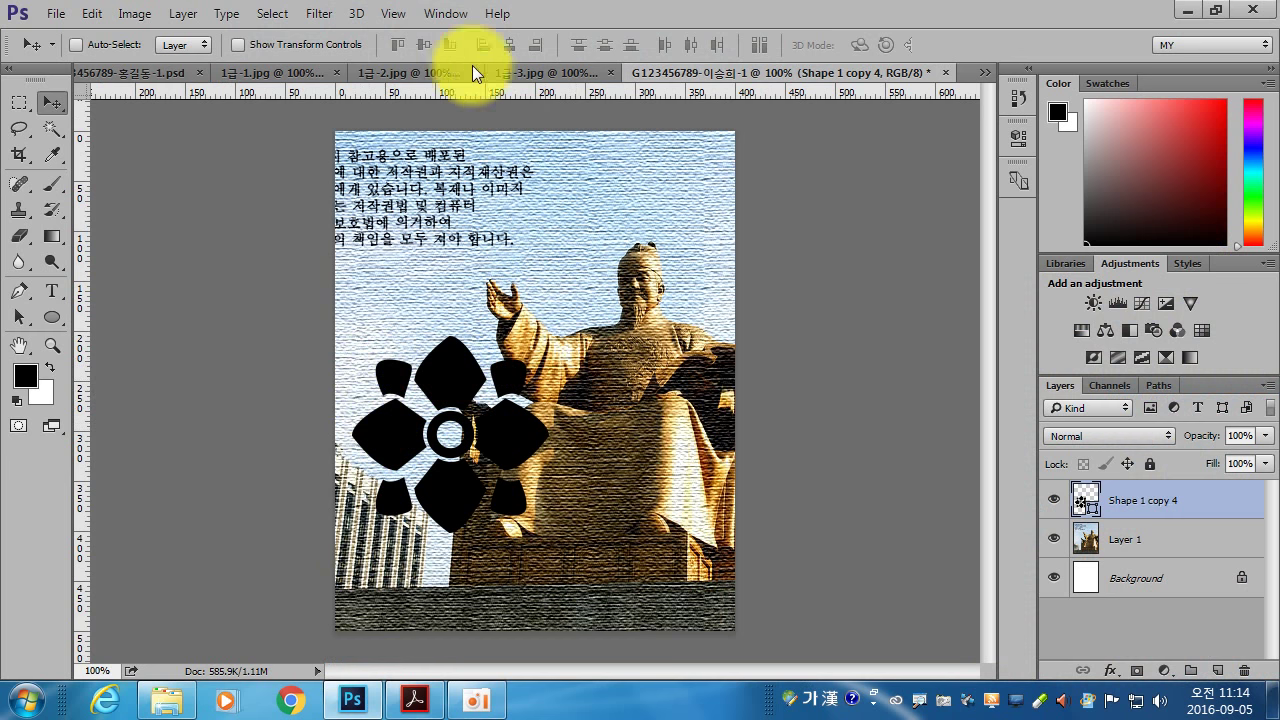
Paste the 1급-2.jpg book image into the poster as Layer 2 and clip it to the flower.
{"action": "left_click", "coordinate": [379, 70]}
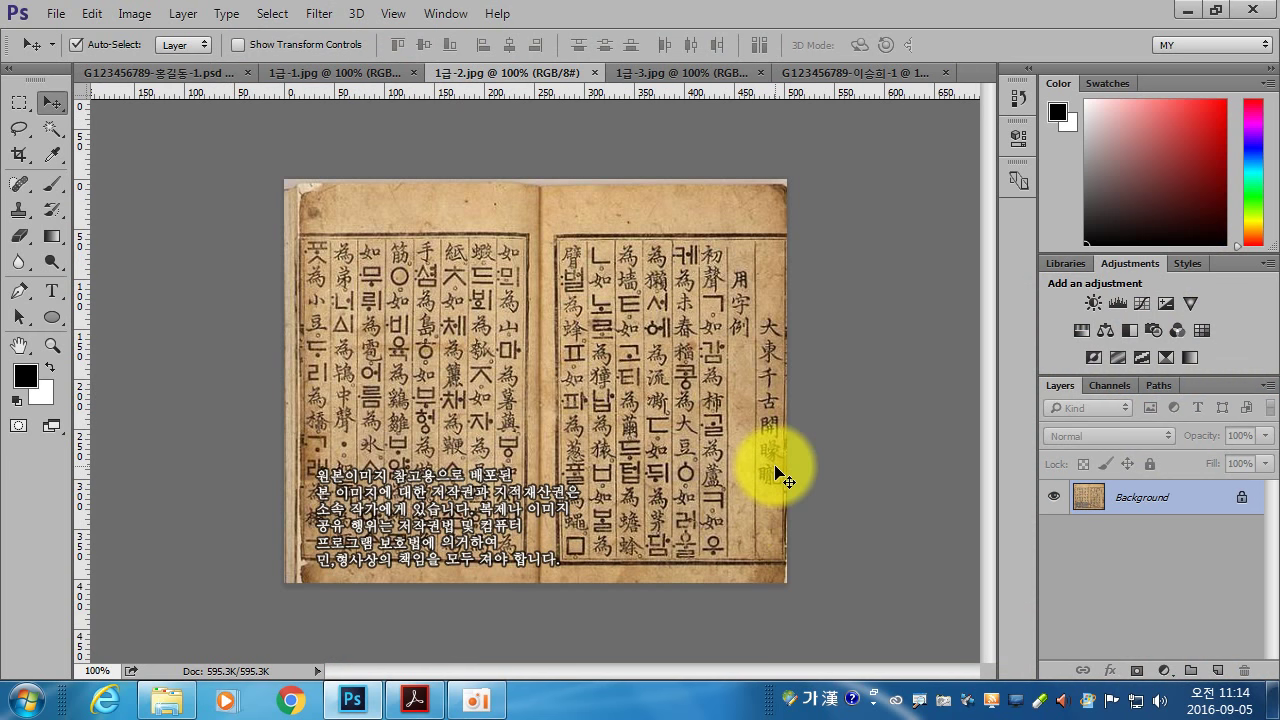
{"action": "left_click", "coordinate": [197, 69]}
{"action": "scroll", "coordinate": [1220, 580], "scroll_direction": "up", "scroll_amount": 1}
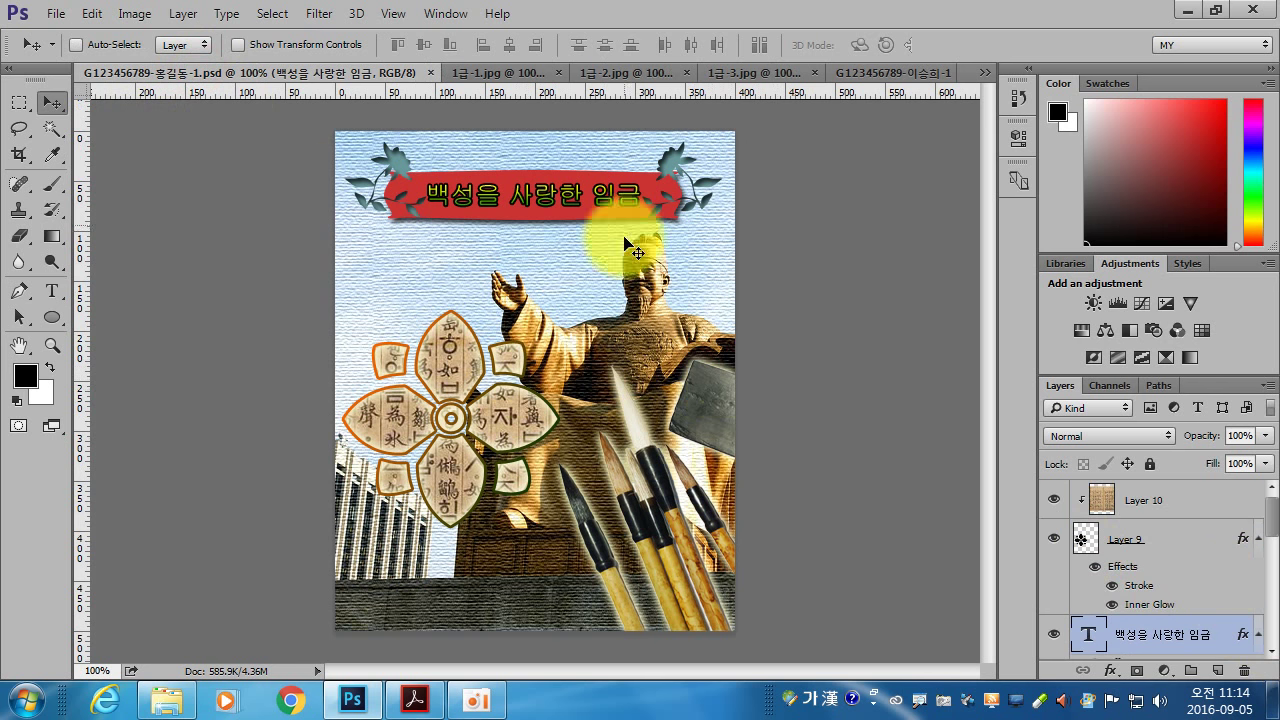
{"action": "left_click", "coordinate": [840, 72]}
{"action": "key", "text": "ctrl+v"}
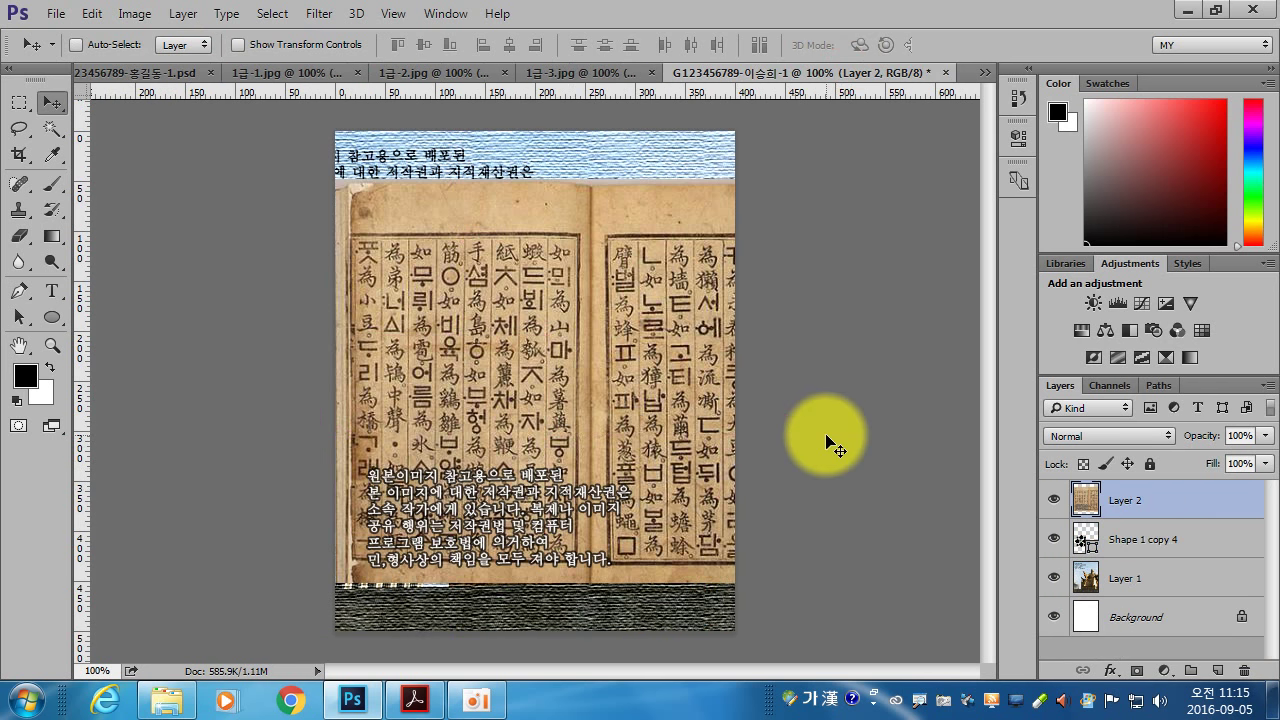
{"action": "left_click_drag", "start_coordinate": [1131, 500], "coordinate": [1131, 529]}
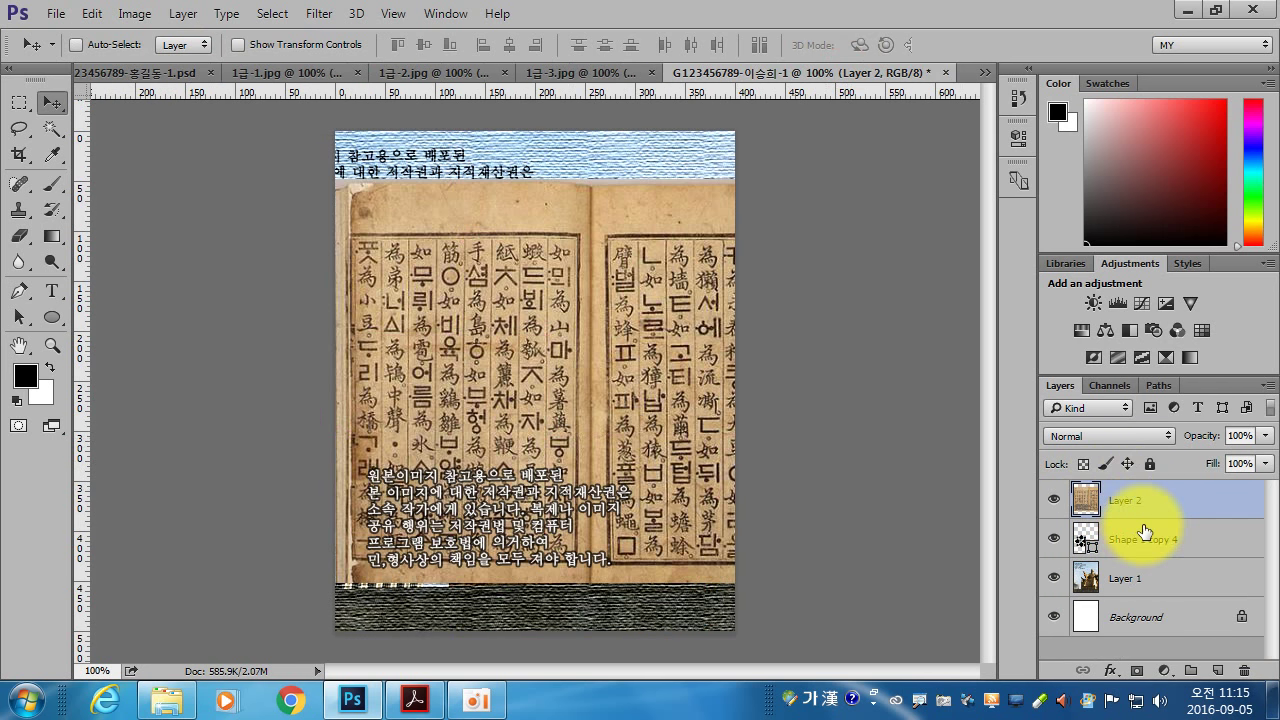
{"action": "left_click", "coordinate": [1157, 517], "text": "alt"}
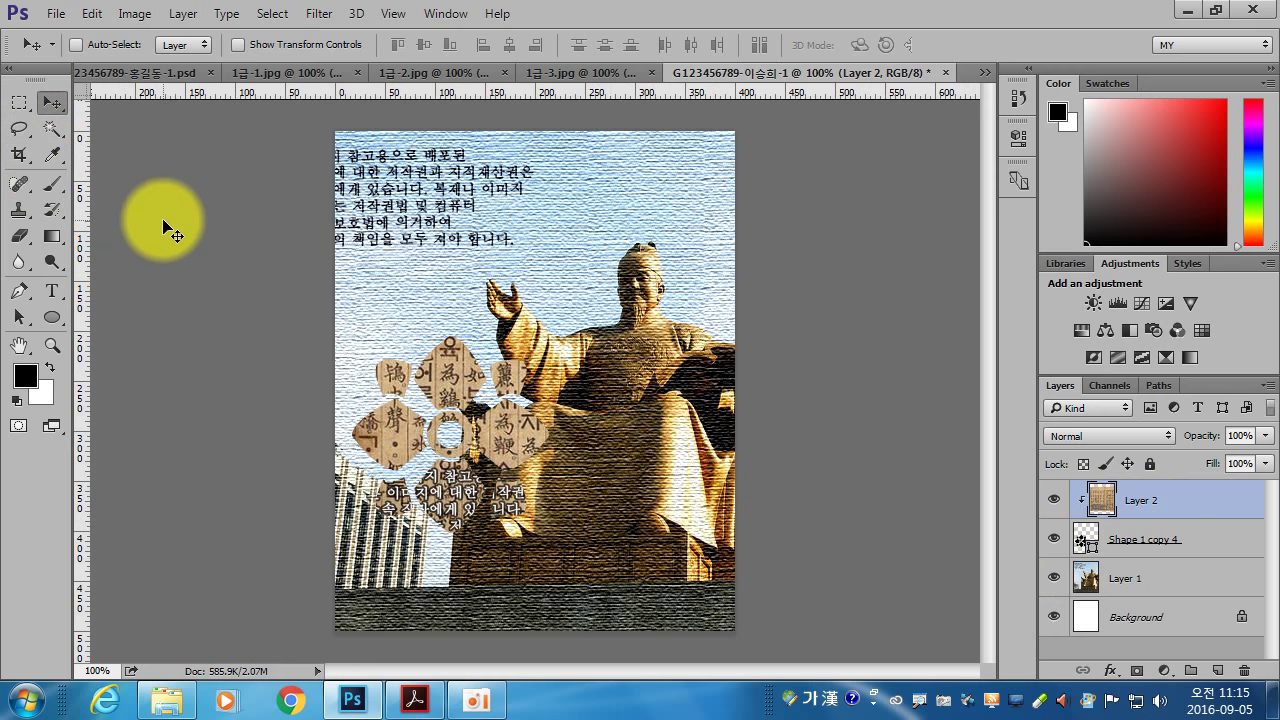
Position the book texture inside the flower to match the task sheet's sample.
{"action": "left_click_drag", "start_coordinate": [453, 374], "coordinate": [470, 412]}
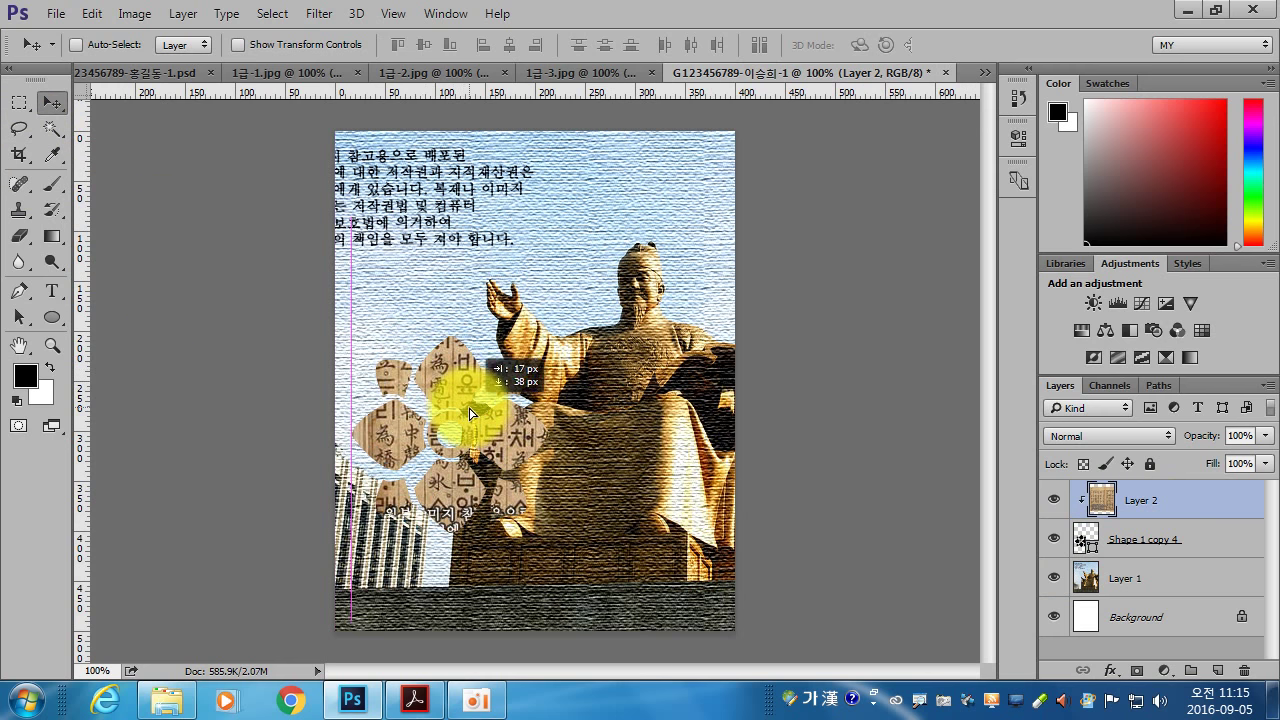
{"action": "mouse_move", "coordinate": [470, 412]}
{"action": "left_mouse_down"}
{"action": "mouse_move", "coordinate": [413, 372]}
{"action": "mouse_move", "coordinate": [423, 349]}
{"action": "left_mouse_up"}
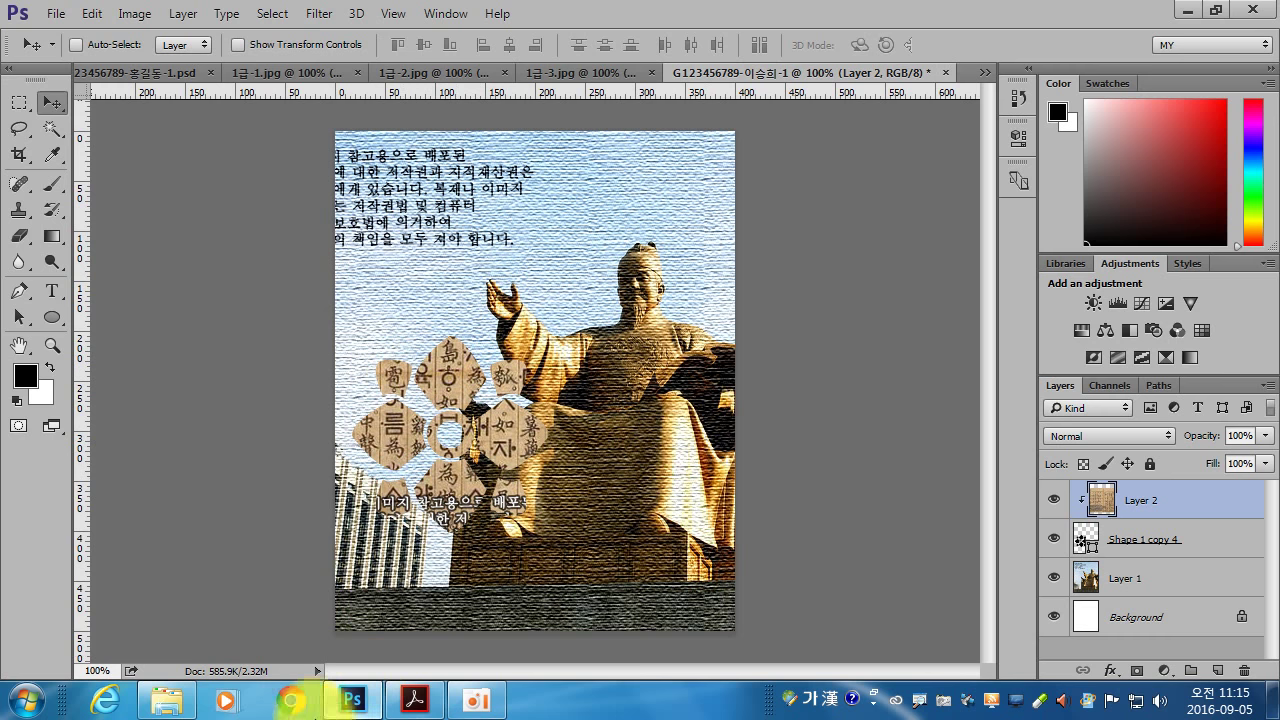
{"action": "left_click", "coordinate": [414, 700]}
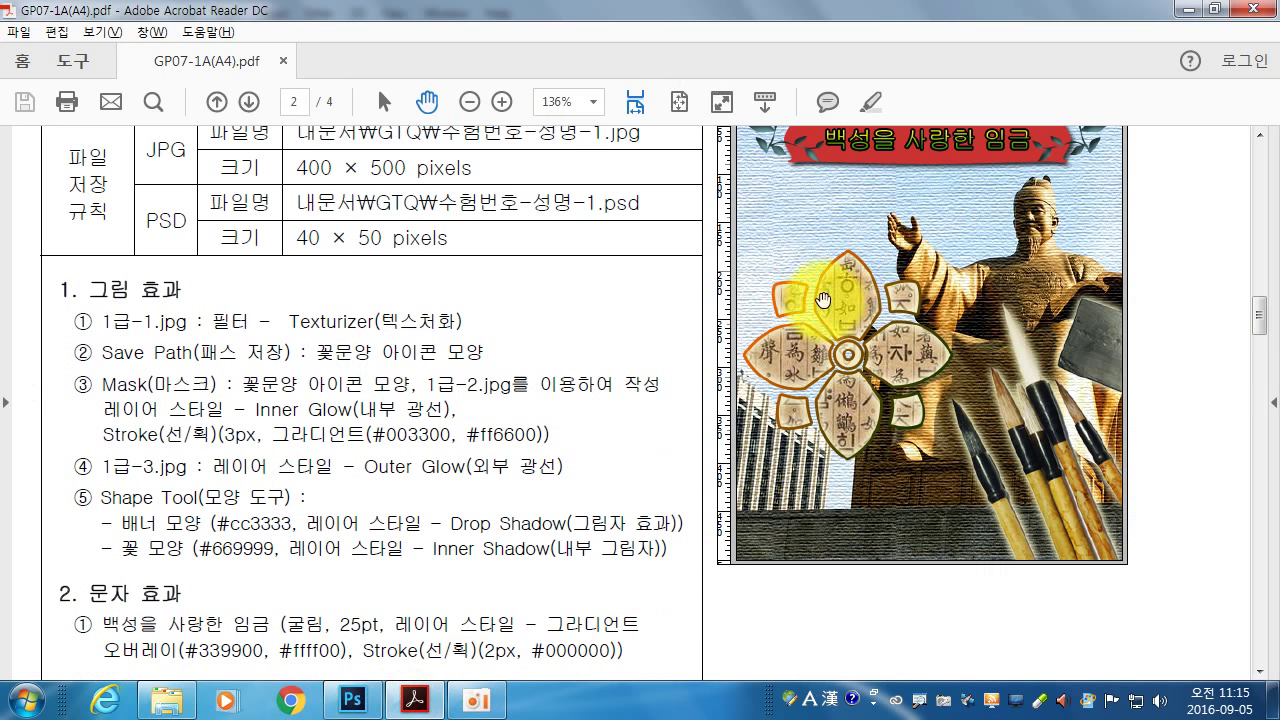
{"action": "left_click", "coordinate": [352, 700]}
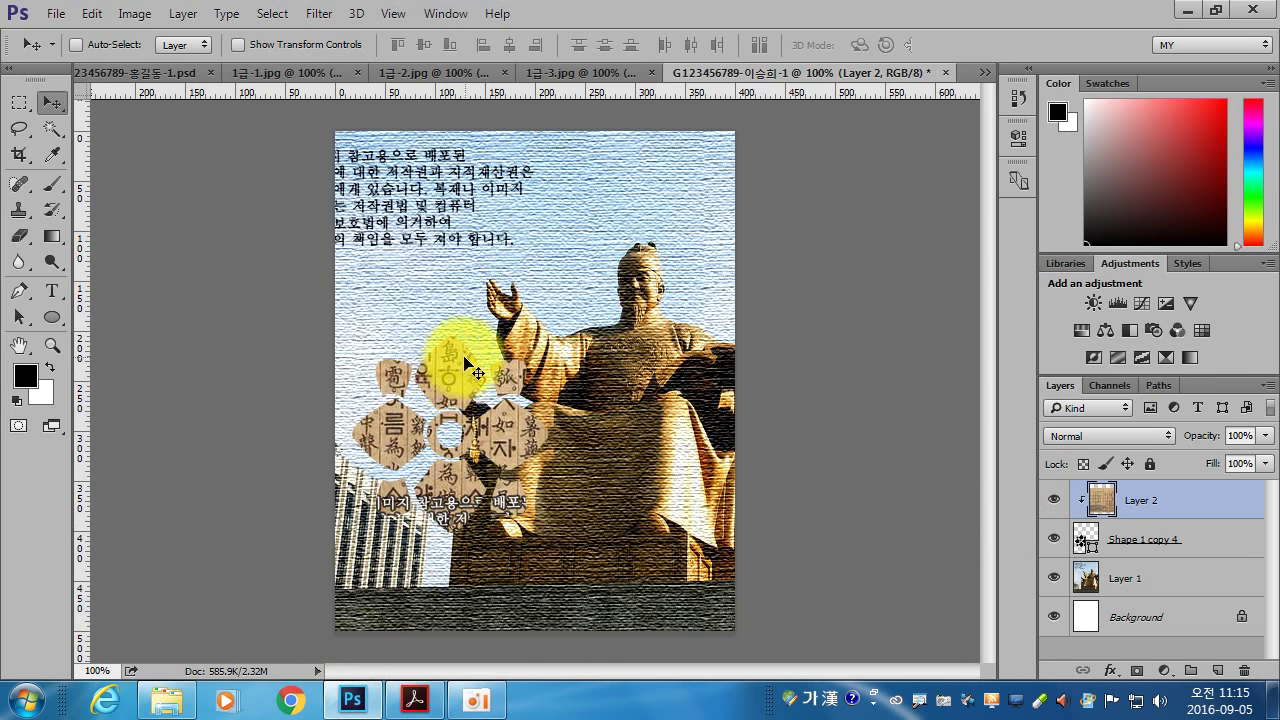
{"action": "left_click_drag", "start_coordinate": [457, 382], "coordinate": [457, 372]}
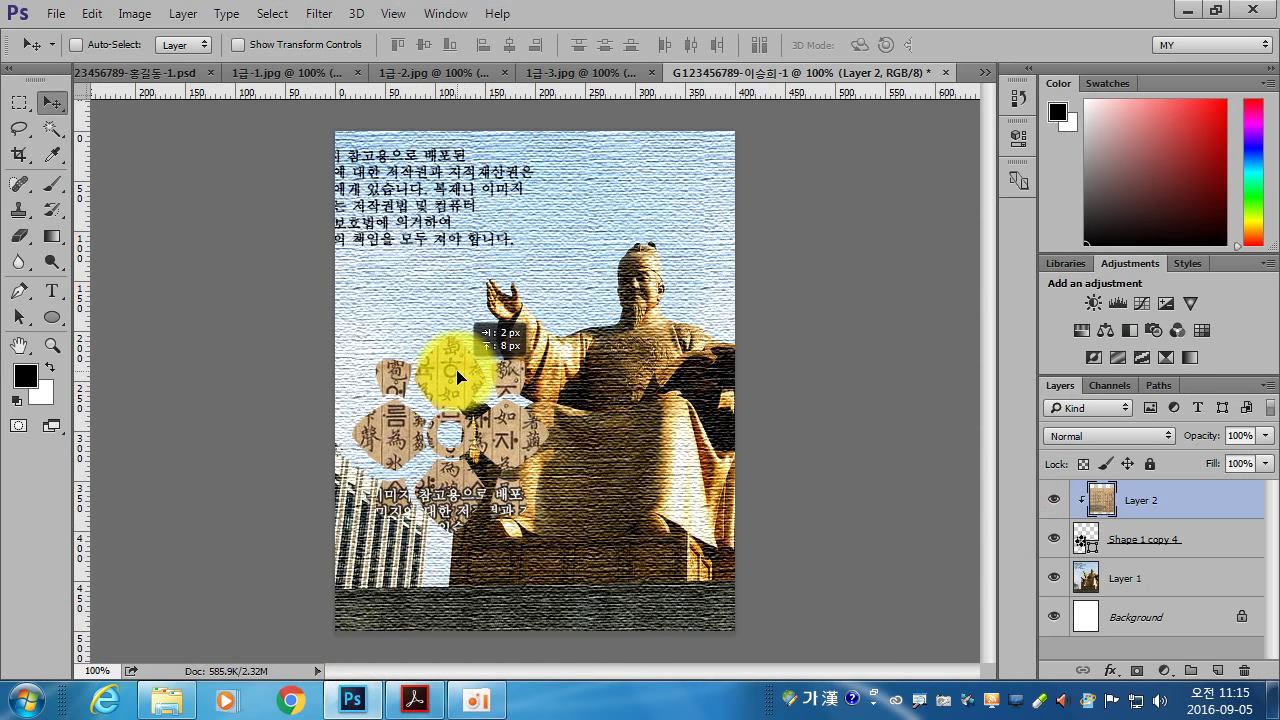
{"action": "left_click", "coordinate": [1210, 540]}
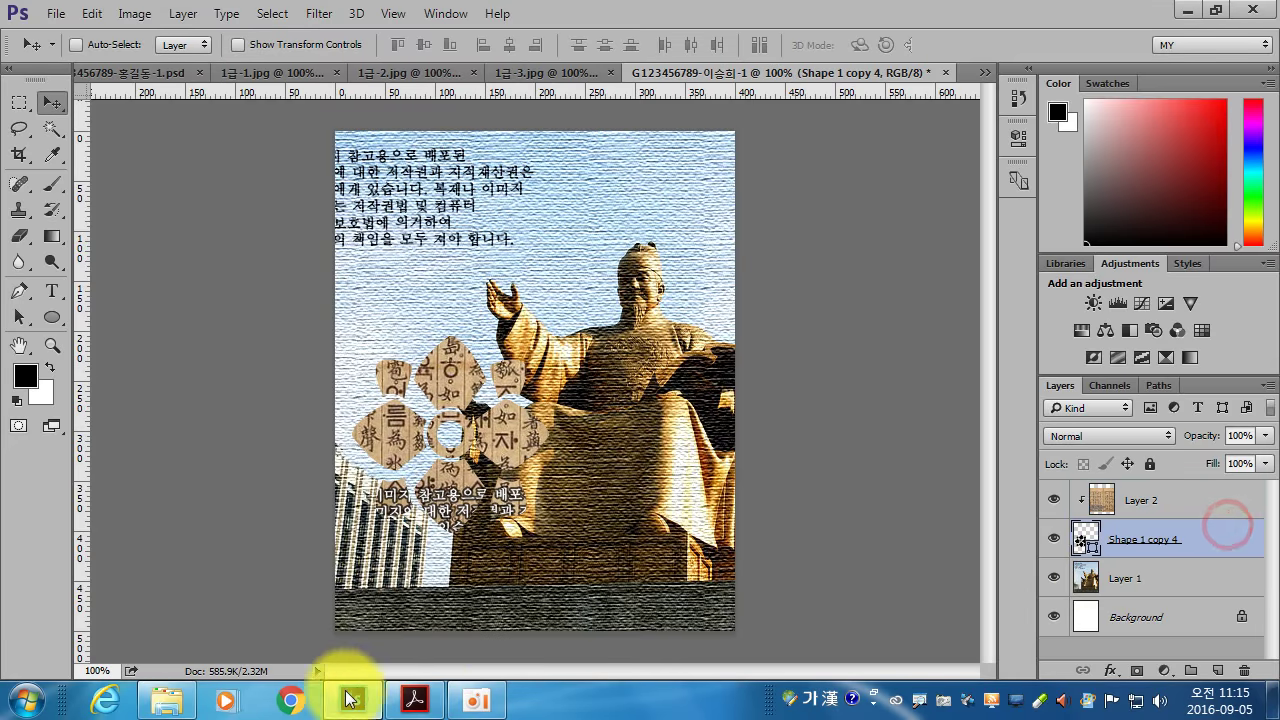
{"action": "left_click", "coordinate": [414, 700]}
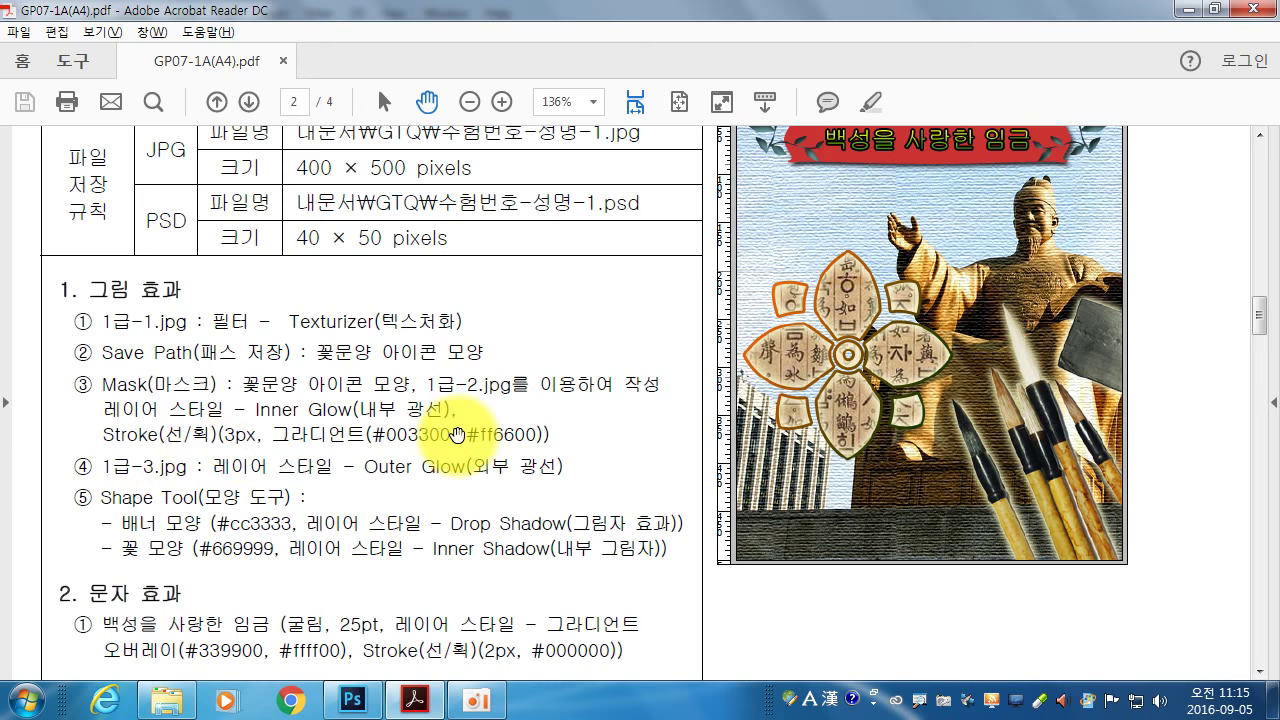
{"action": "left_click", "coordinate": [352, 700]}
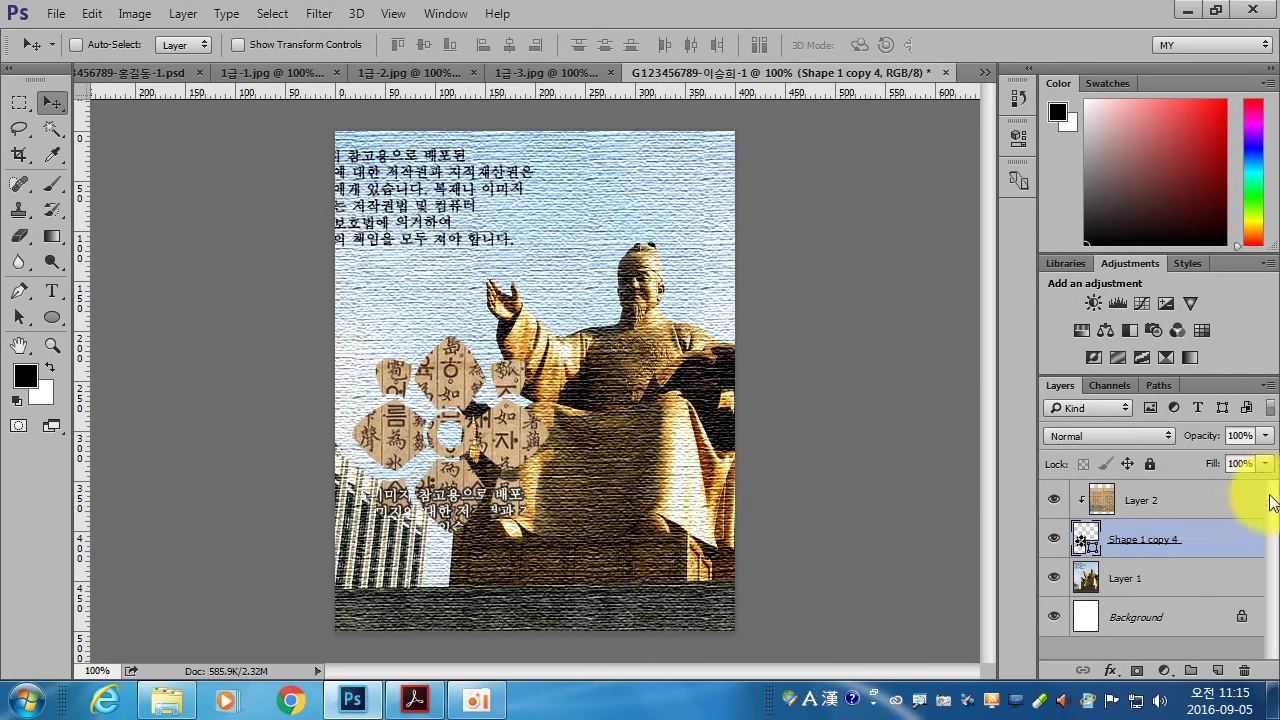
Enable Inner Glow and a 3 px gradient Stroke on the flower layer's Layer Style.
{"action": "double_click", "coordinate": [1224, 541]}
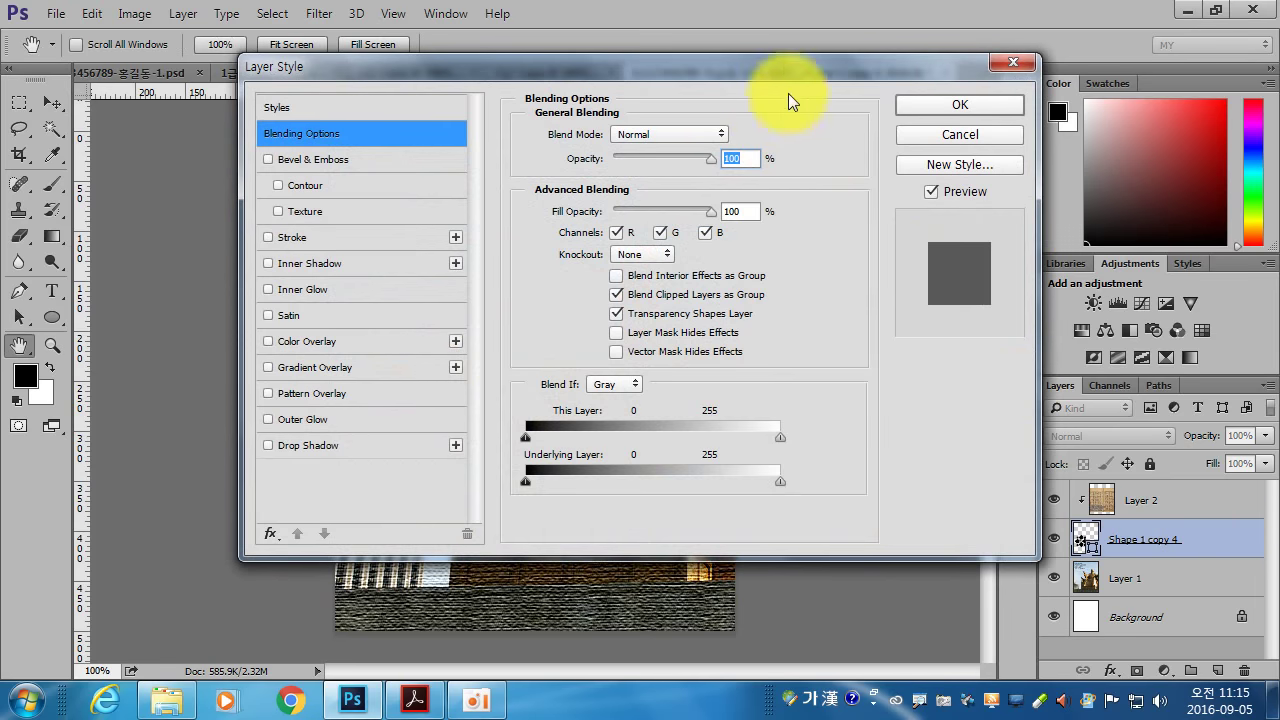
{"action": "left_click_drag", "start_coordinate": [779, 62], "coordinate": [1058, 35]}
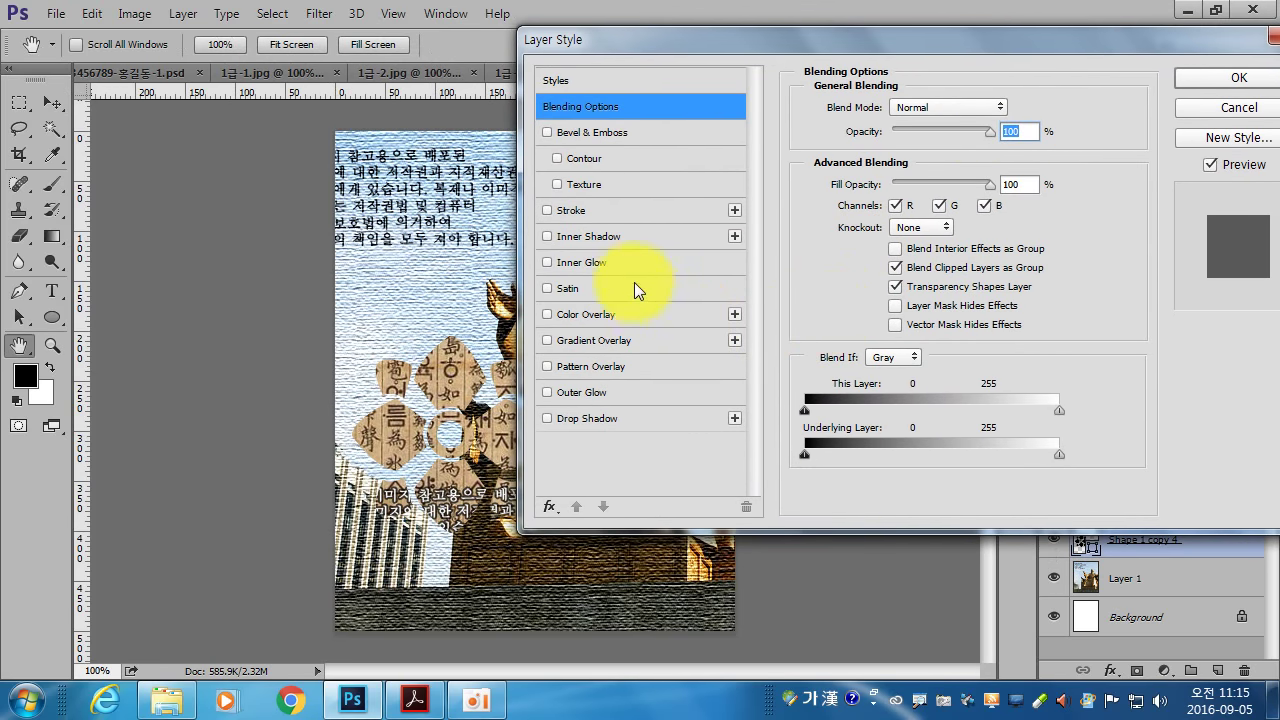
{"action": "left_click", "coordinate": [590, 262]}
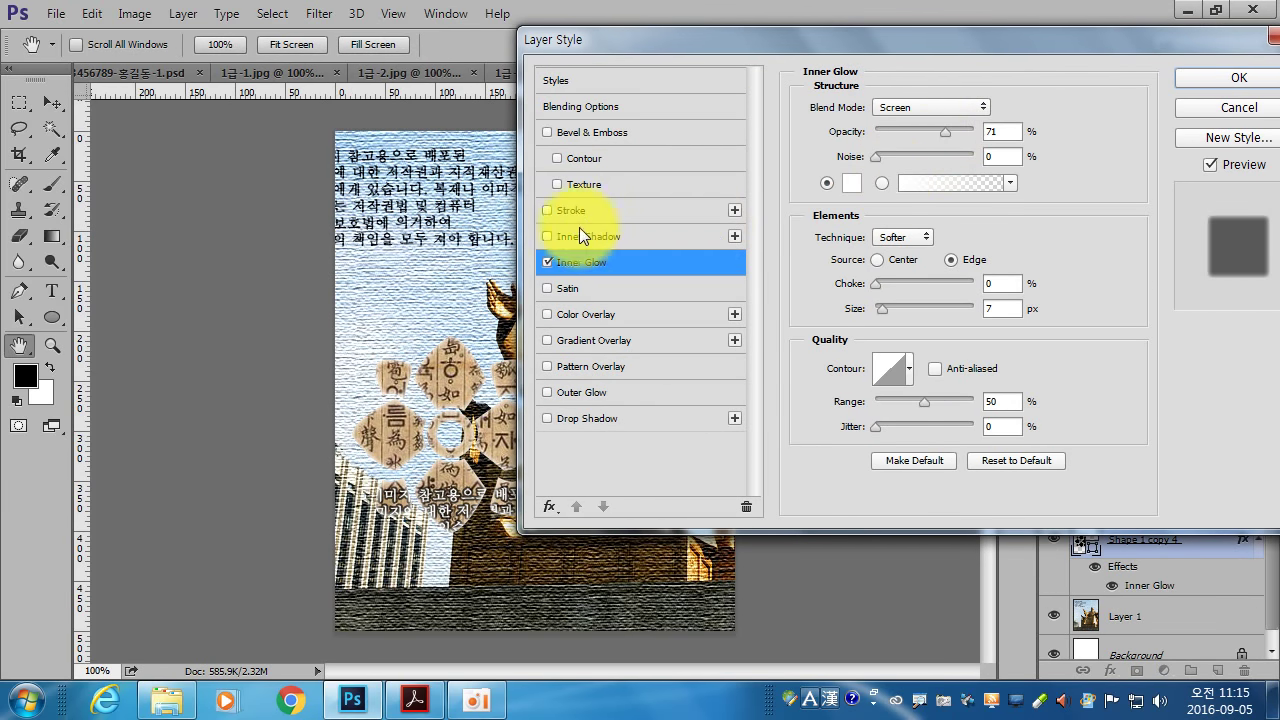
{"action": "left_click", "coordinate": [596, 208]}
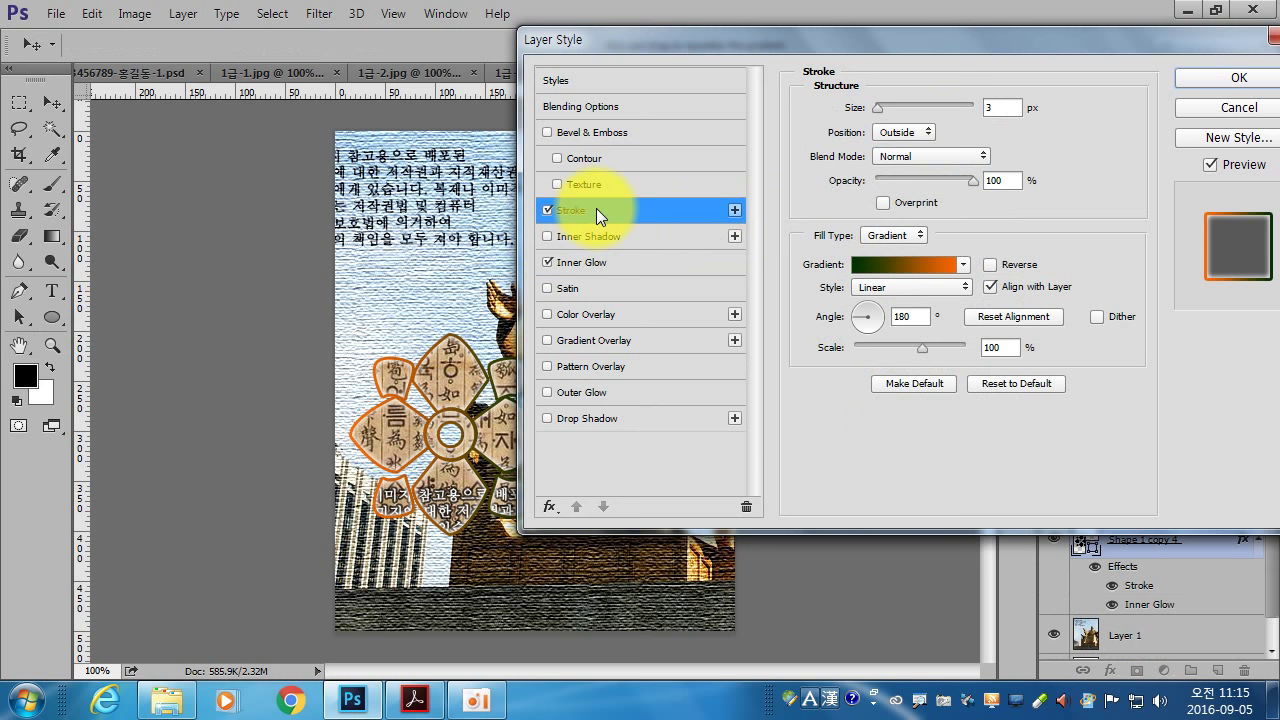
{"action": "left_click", "coordinate": [415, 700]}
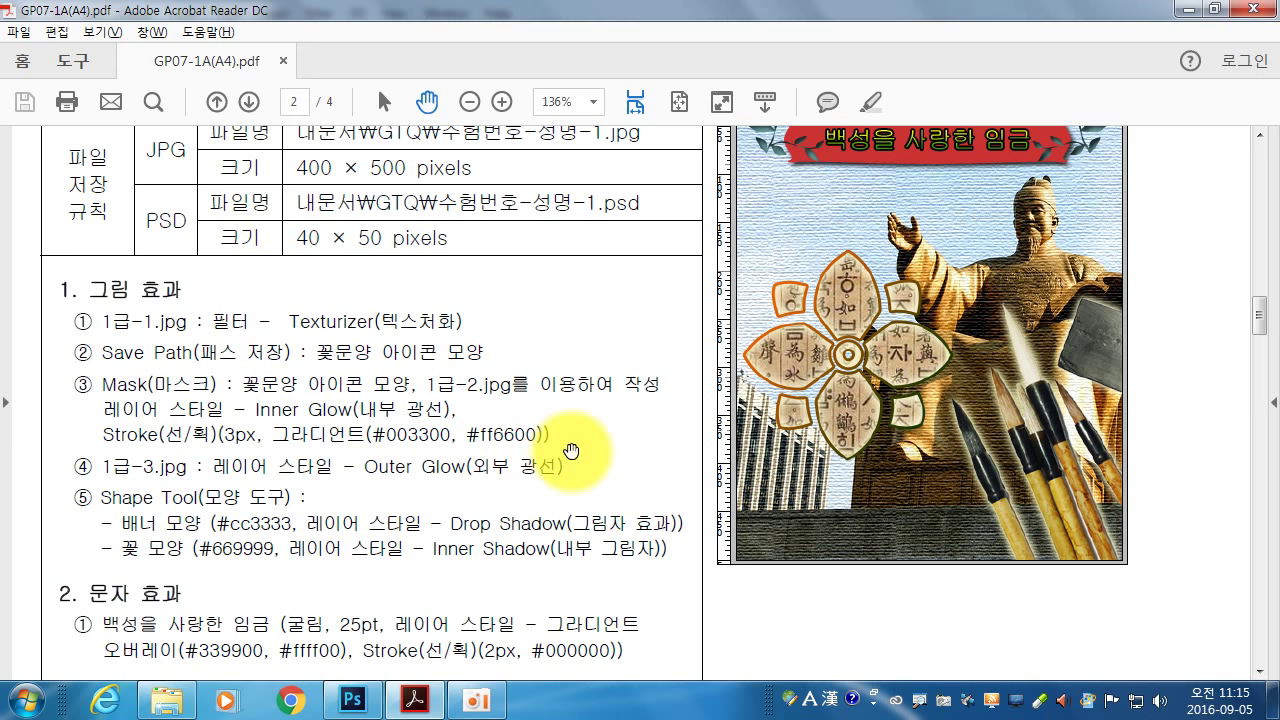
{"action": "left_click", "coordinate": [352, 700]}
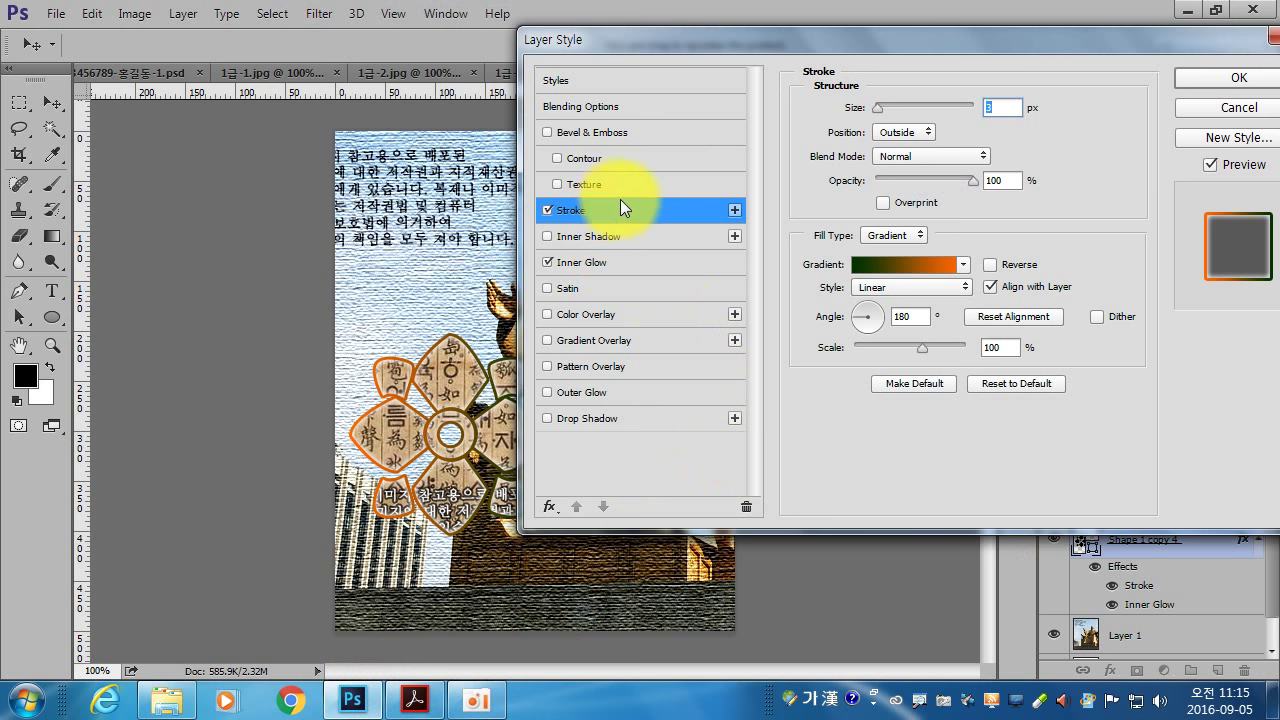
Set the stroke gradient from dark green 003300 to orange ff6600.
{"action": "left_click", "coordinate": [905, 265]}
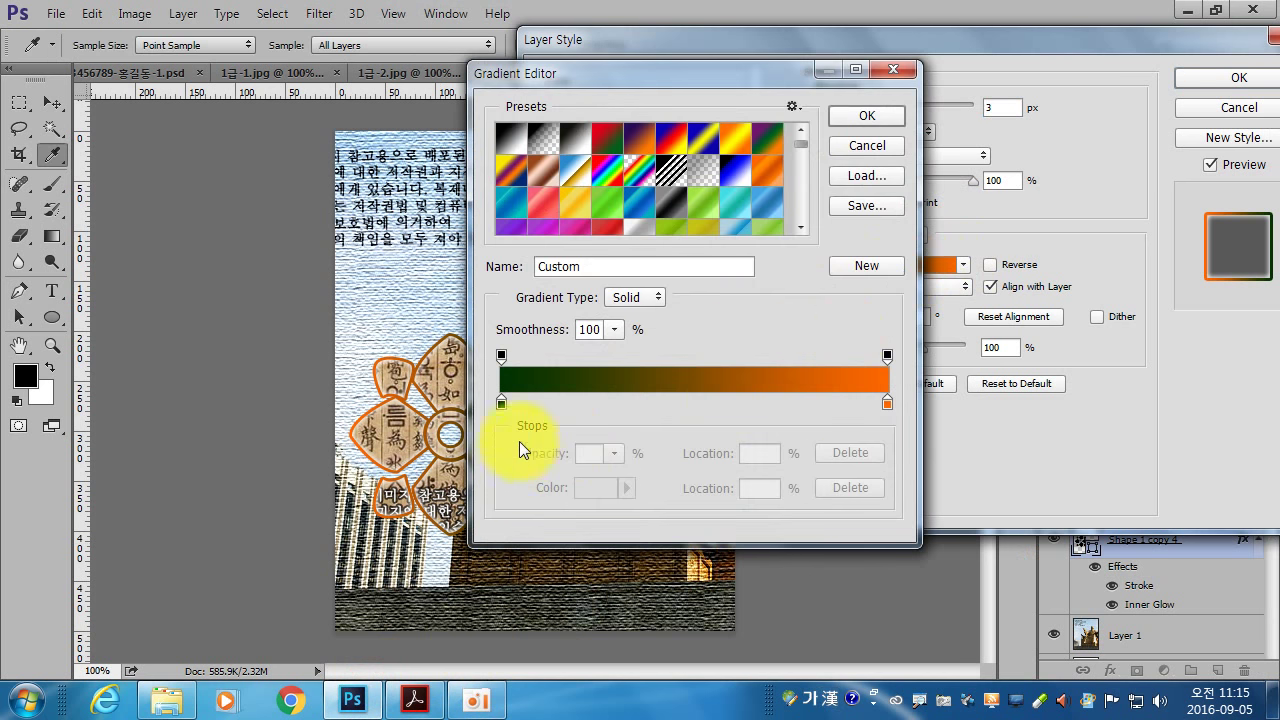
{"action": "left_click", "coordinate": [596, 488]}
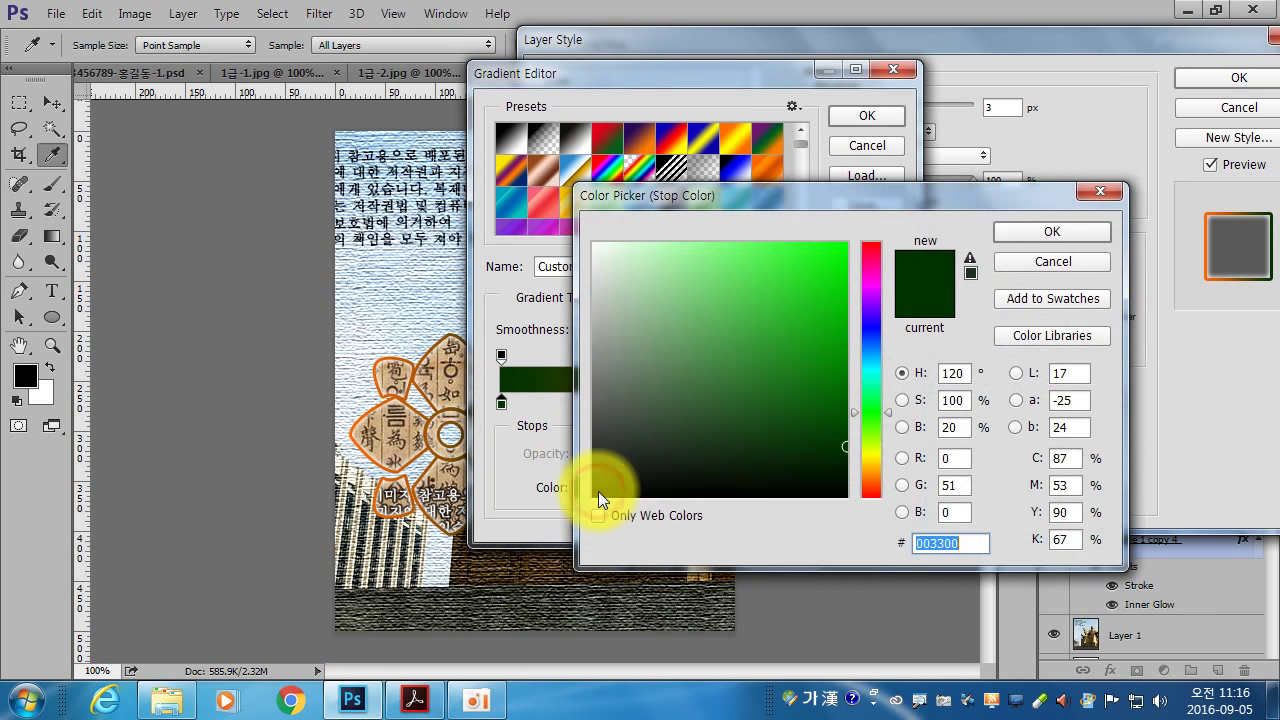
{"action": "left_click", "coordinate": [1068, 250]}
{"action": "left_click", "coordinate": [887, 403]}
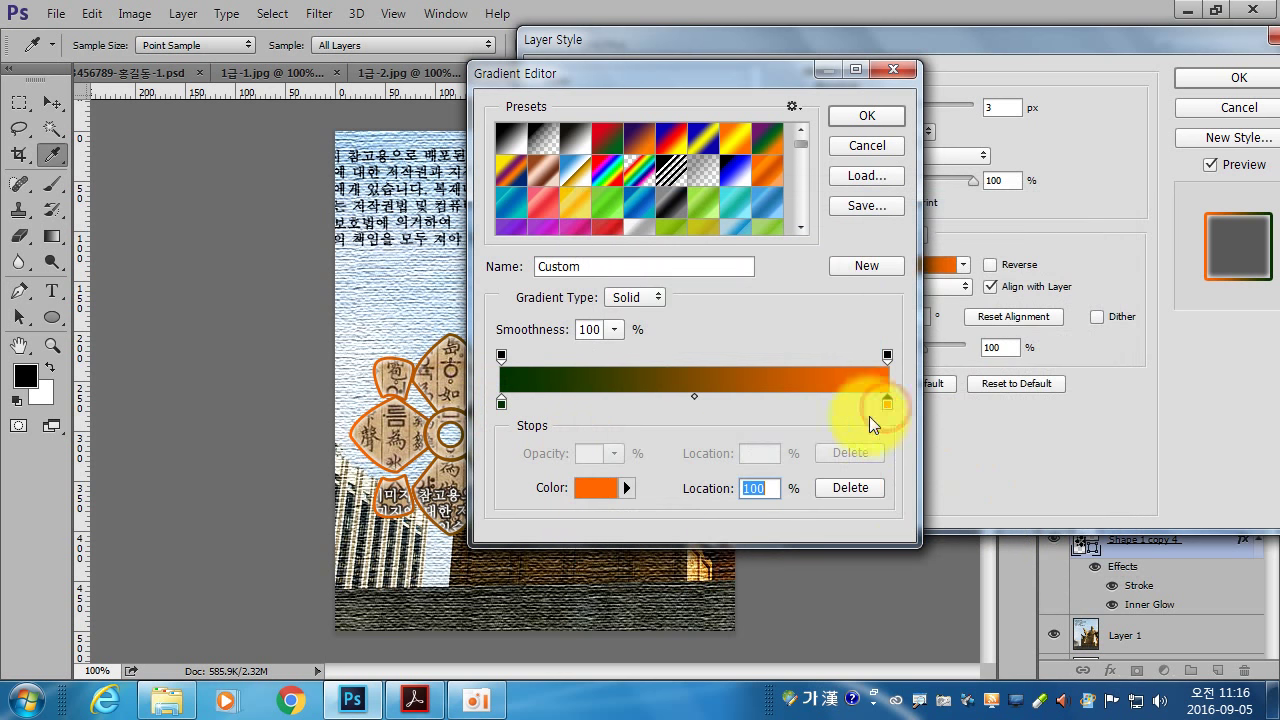
{"action": "left_click", "coordinate": [600, 488]}
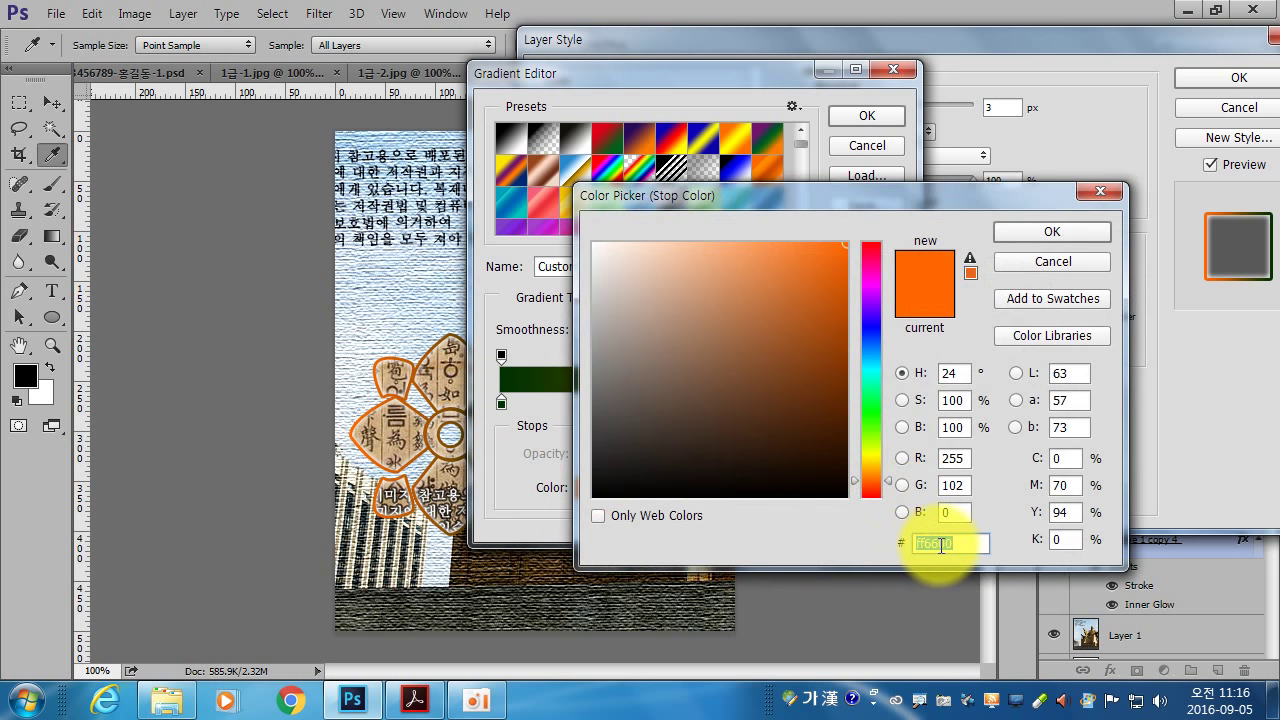
{"action": "left_click", "coordinate": [1062, 232]}
{"action": "left_click", "coordinate": [886, 116]}
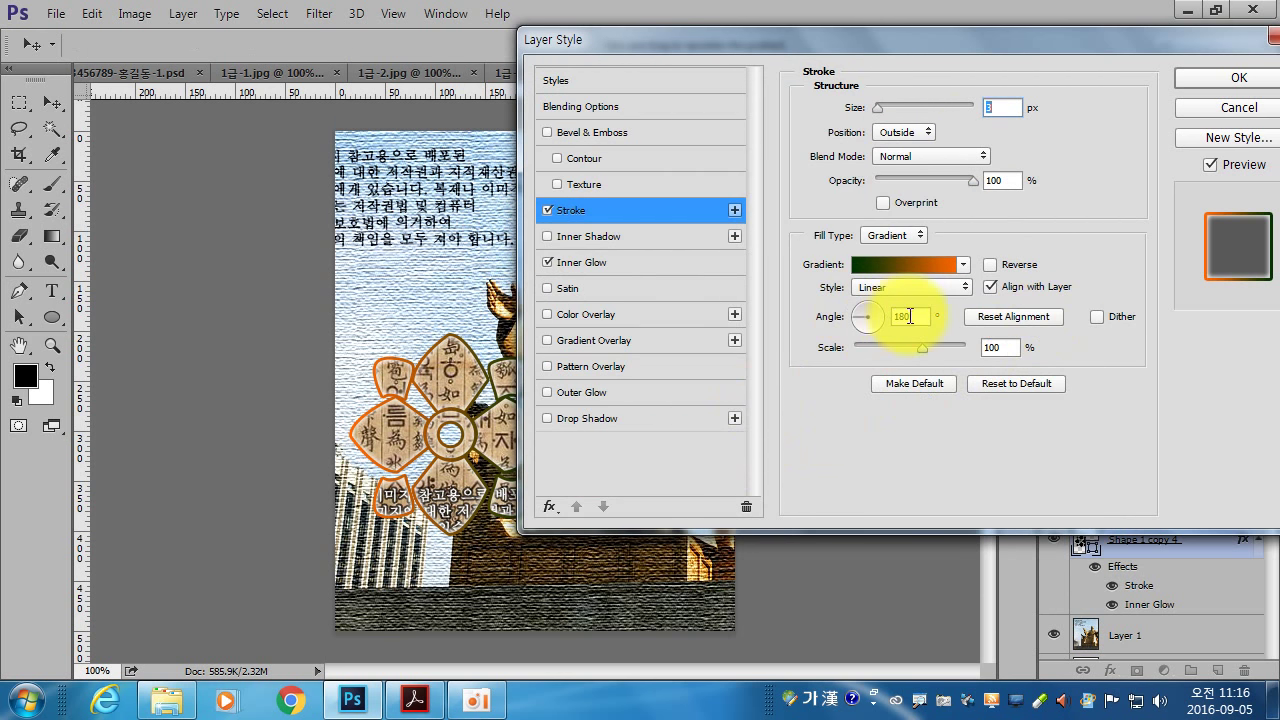
Set the stroke gradient angle to 180° and move the dialog aside to preview the flower.
{"action": "type", "text": "90"}
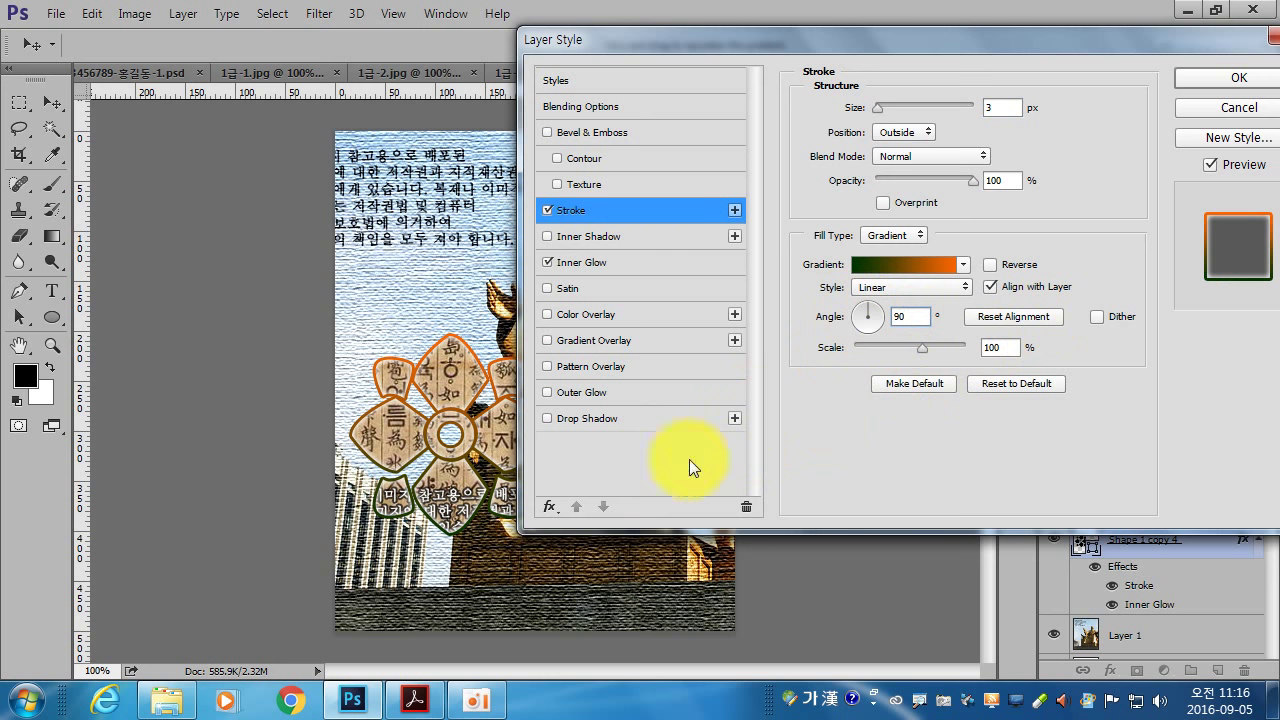
{"action": "left_click", "coordinate": [415, 700]}
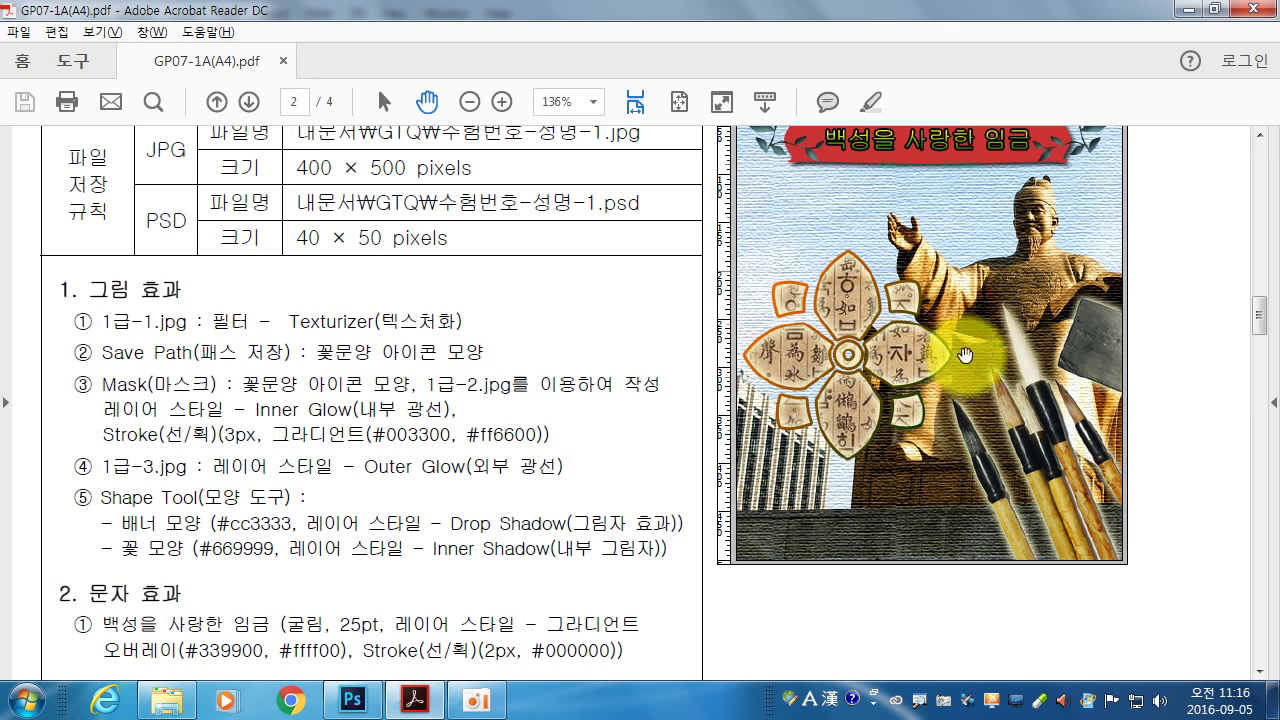
{"action": "left_click", "coordinate": [383, 697]}
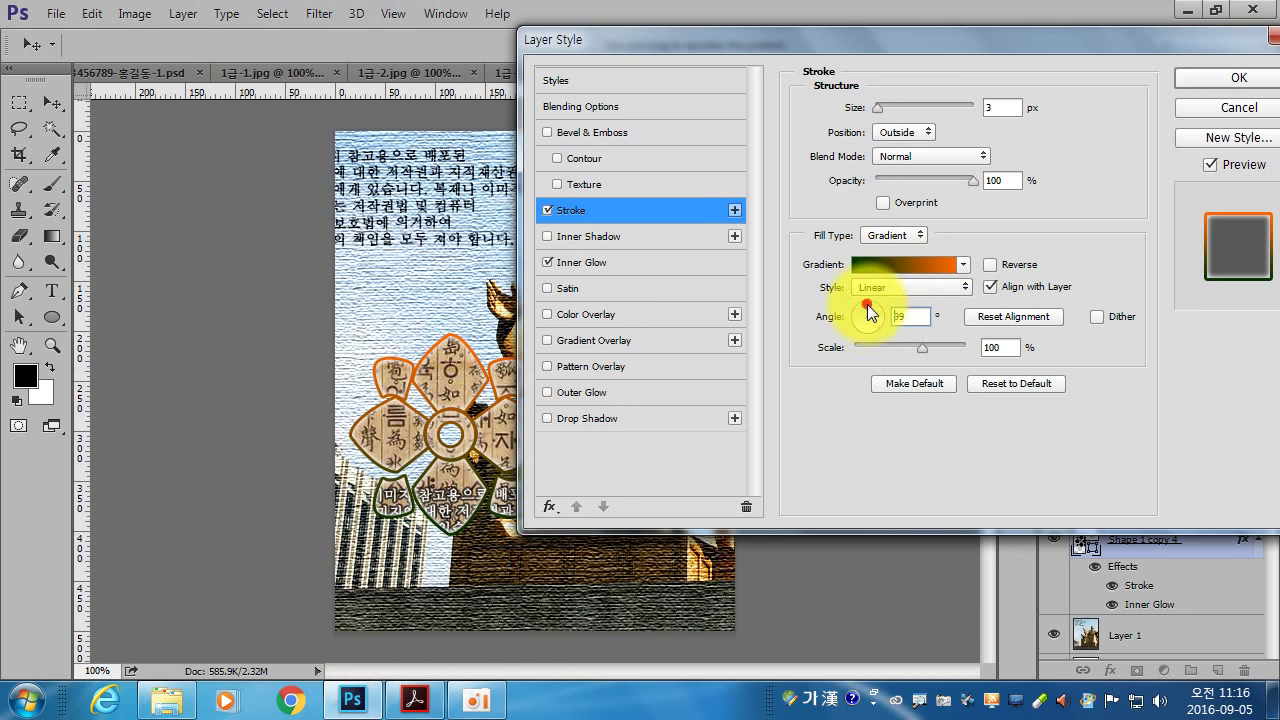
{"action": "left_click_drag", "start_coordinate": [839, 313], "coordinate": [842, 316]}
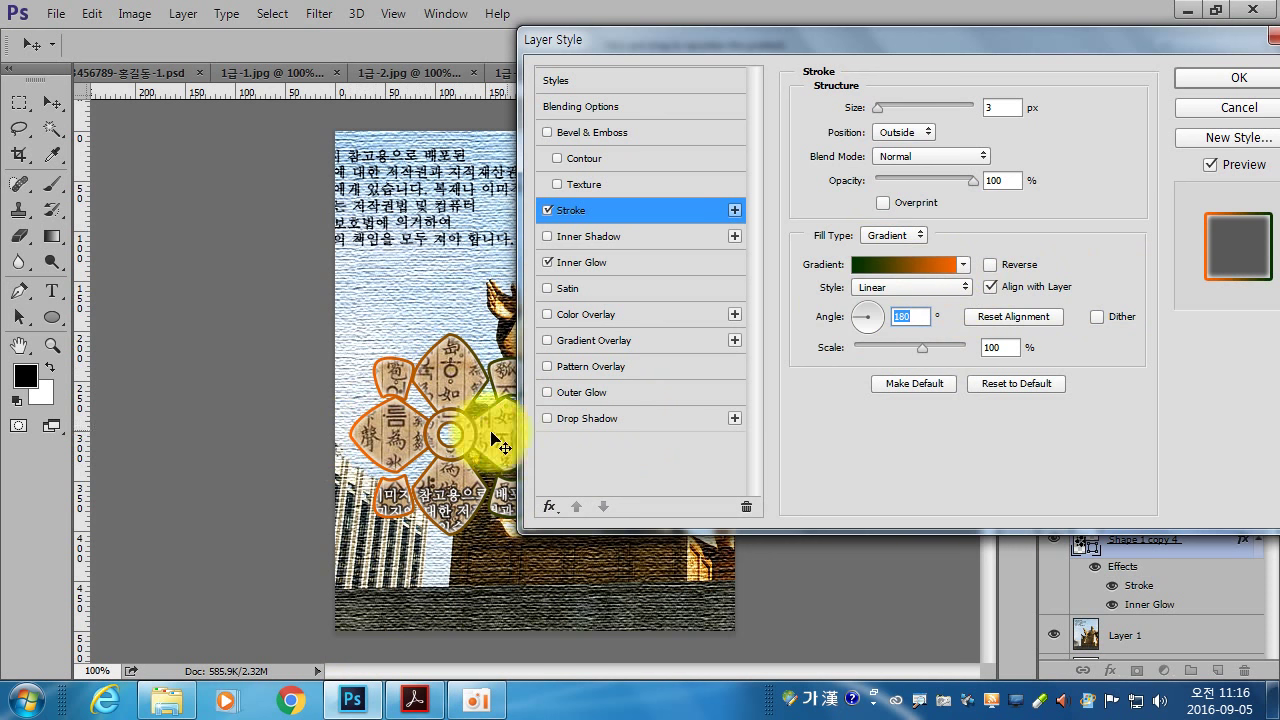
{"action": "left_click_drag", "start_coordinate": [739, 7], "coordinate": [816, 62]}
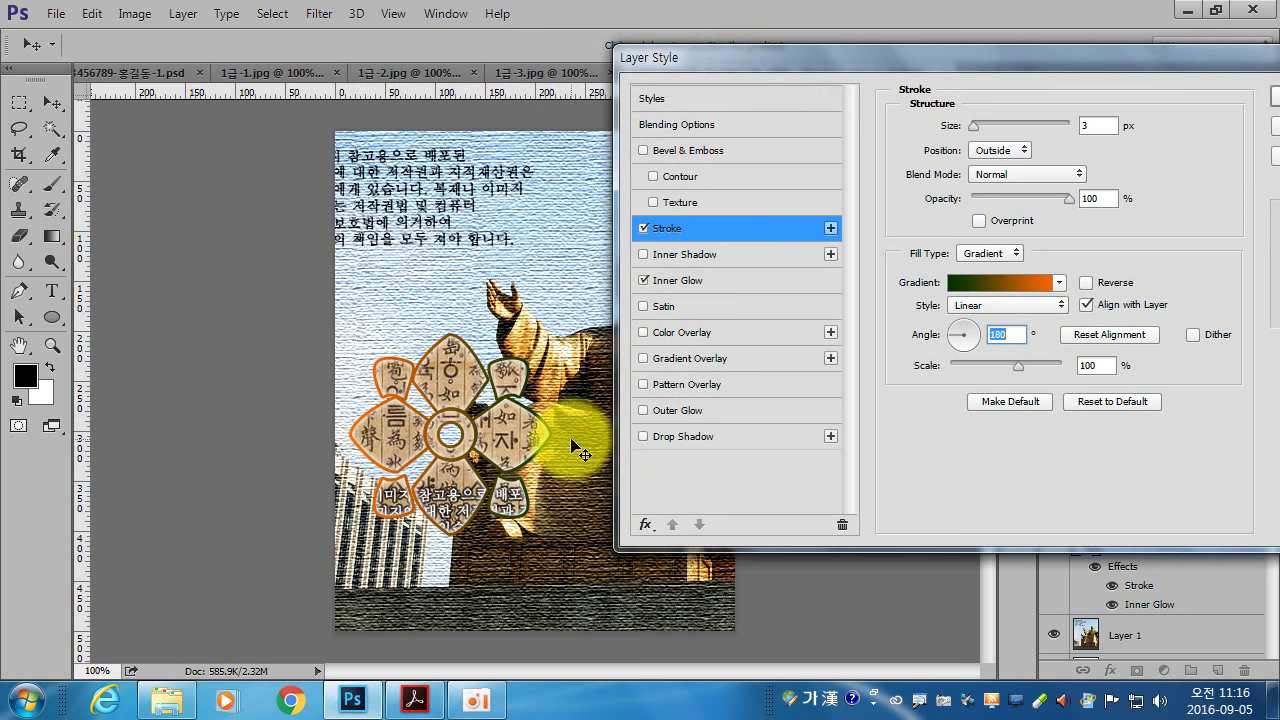
{"action": "left_click_drag", "start_coordinate": [1019, 55], "coordinate": [830, 95]}
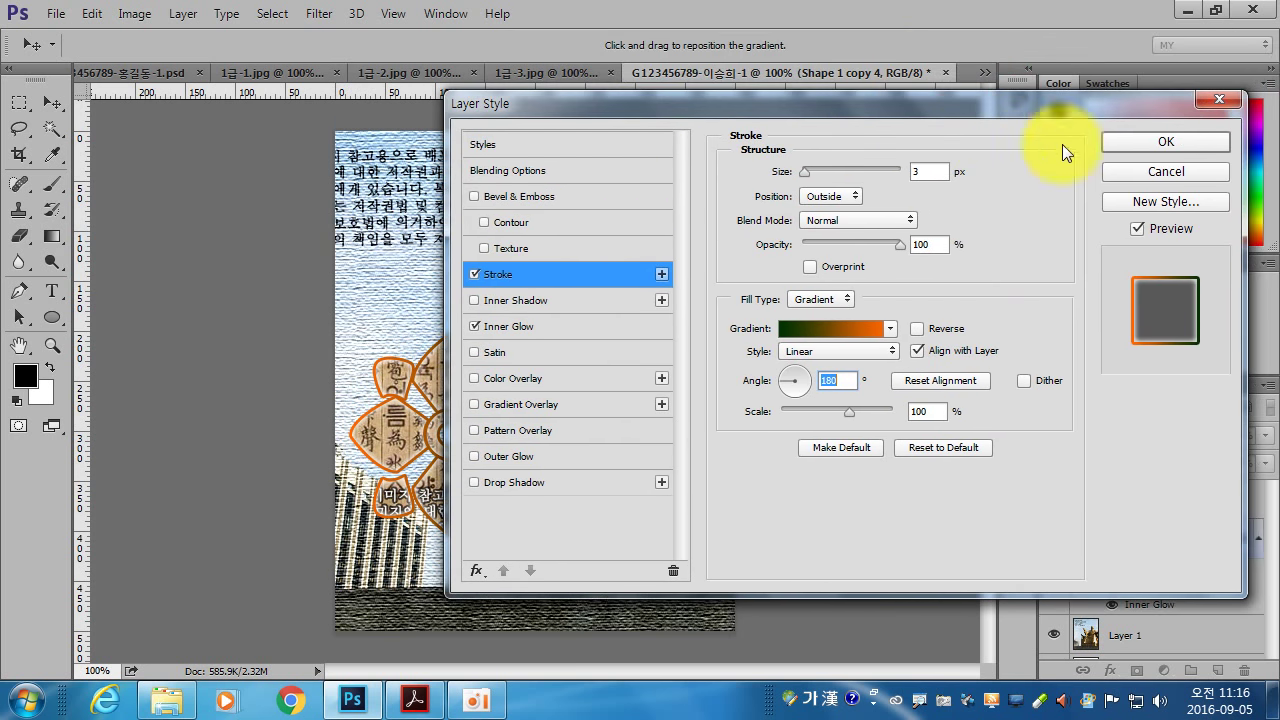
Apply the flower's layer style, then review the brushes sample and Outer Glow requirement in the PDF.
{"action": "left_click", "coordinate": [1119, 142]}
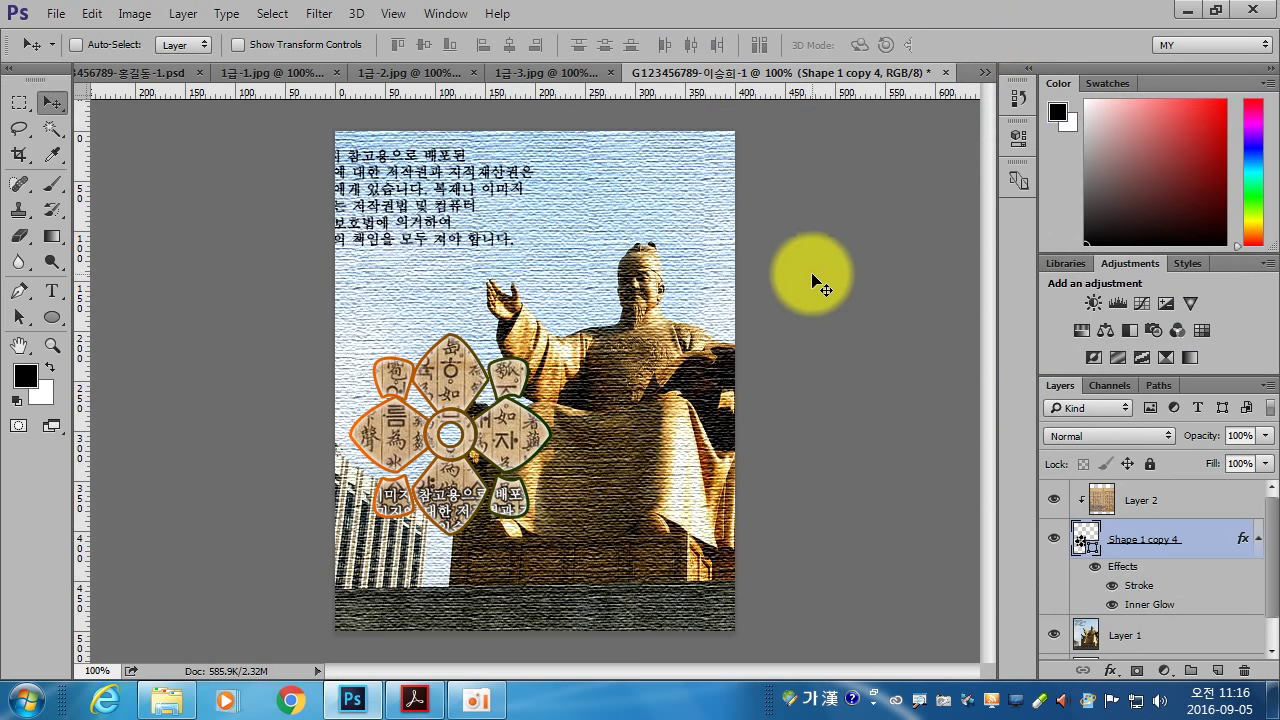
{"action": "left_click", "coordinate": [430, 710]}
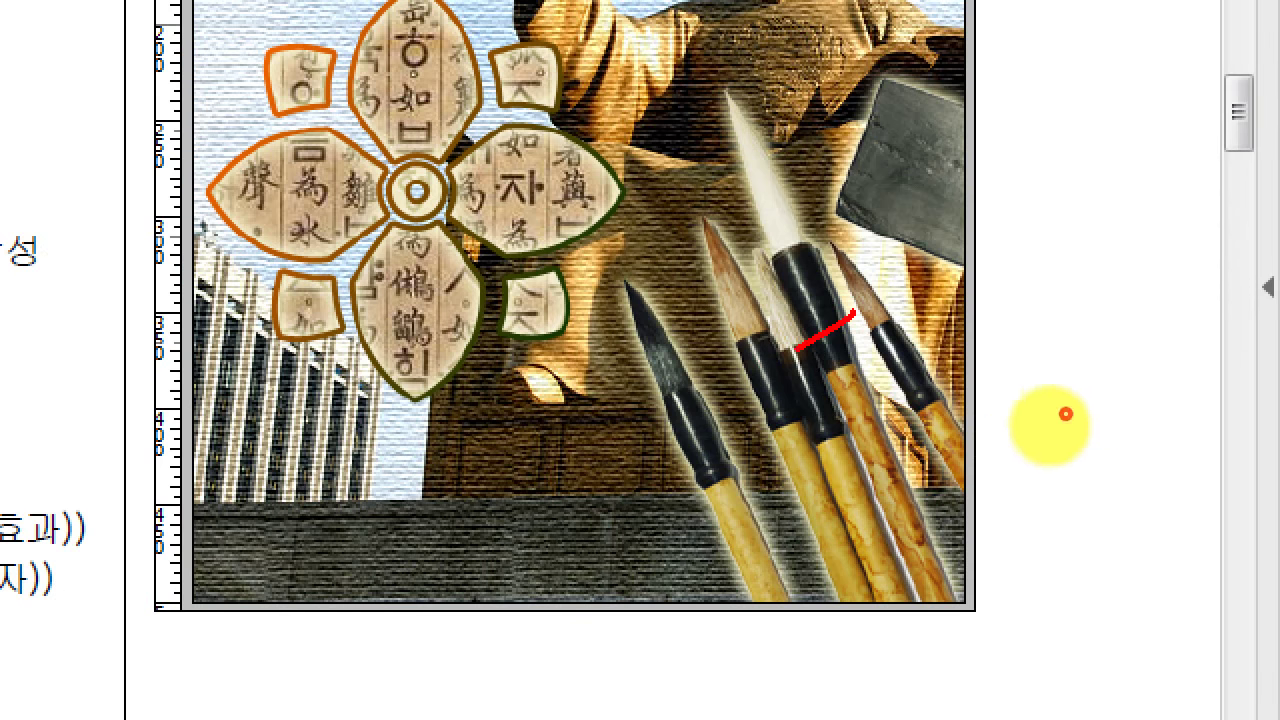
{"action": "left_click_drag", "start_coordinate": [797, 348], "coordinate": [875, 330]}
{"action": "mouse_move", "coordinate": [1000, 78]}
{"action": "left_mouse_down"}
{"action": "mouse_move", "coordinate": [886, 60]}
{"action": "mouse_move", "coordinate": [971, 280]}
{"action": "mouse_move", "coordinate": [1046, 225]}
{"action": "left_mouse_up"}
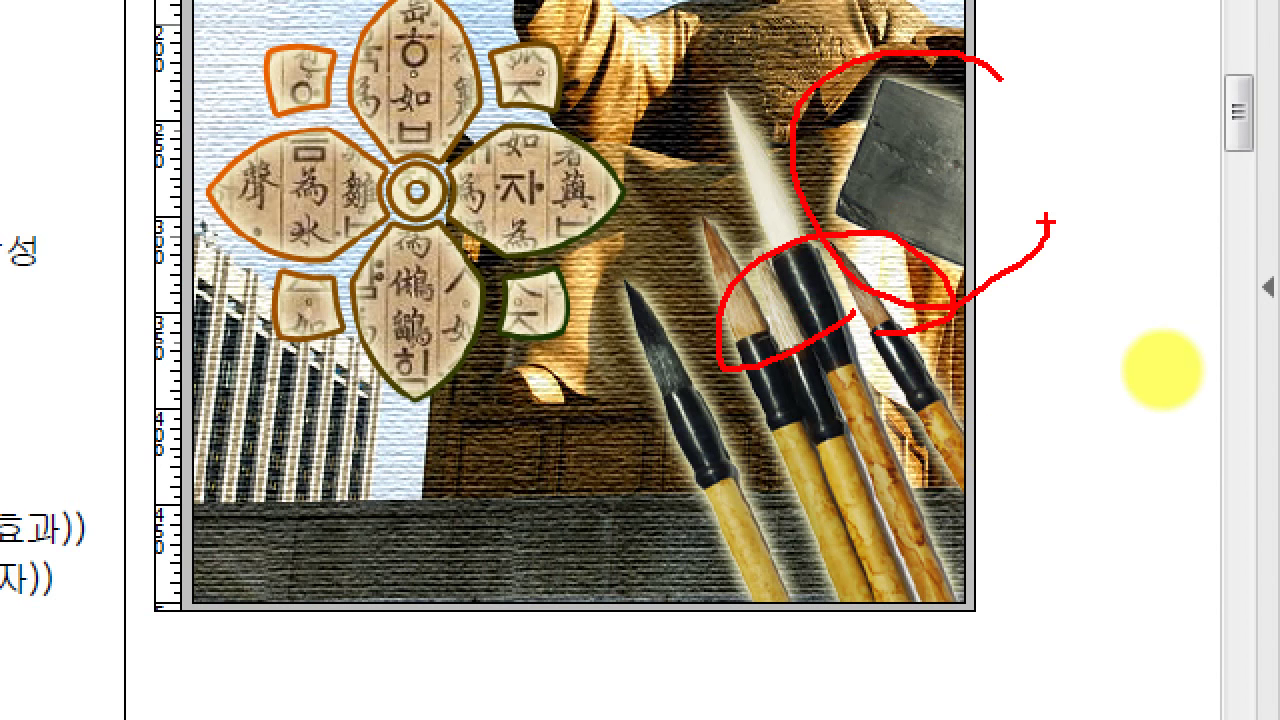
{"action": "key", "text": "Escape"}
In 1급-3.jpg, Magic Wand the white background at Tolerance 30.
{"action": "left_click", "coordinate": [352, 700]}
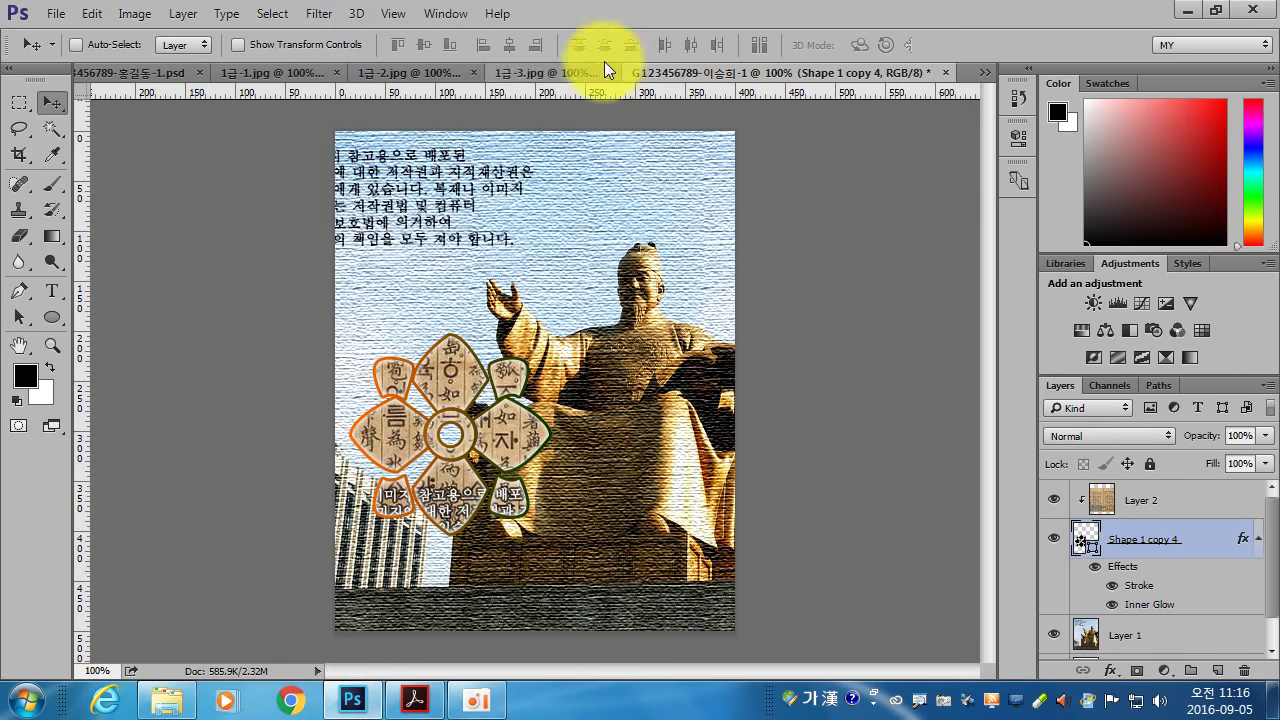
{"action": "left_click", "coordinate": [537, 74]}
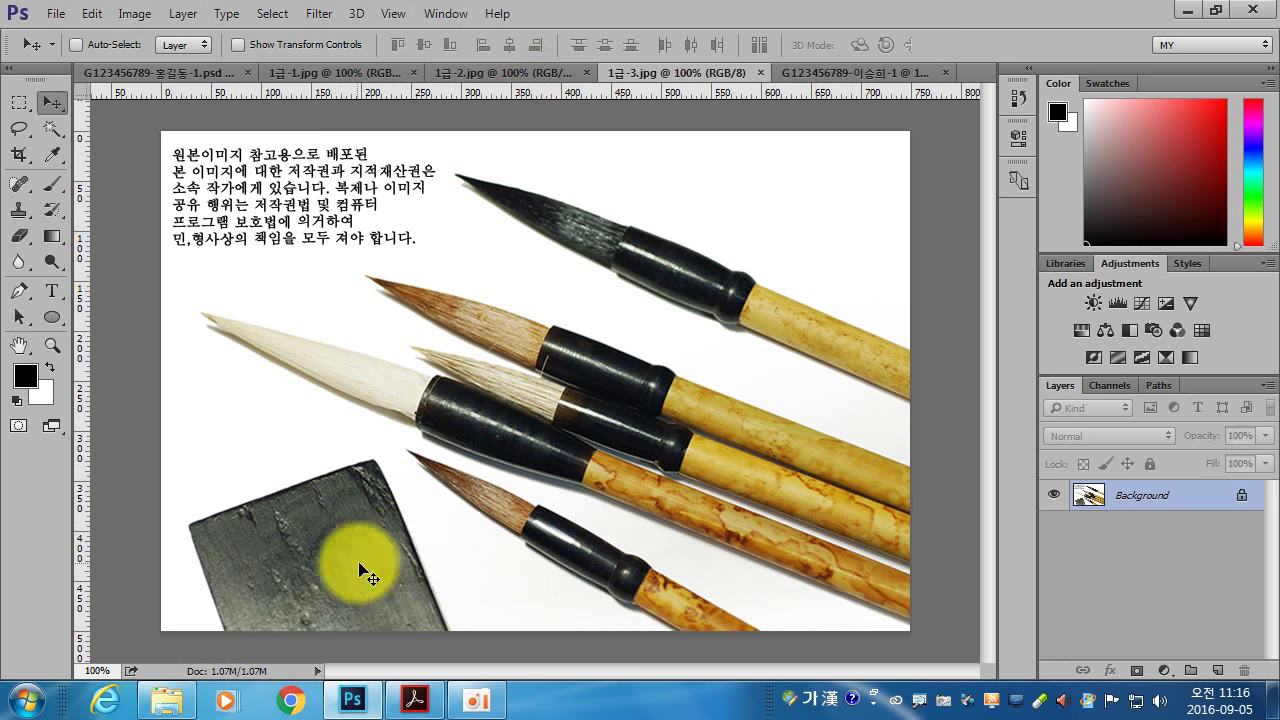
{"action": "left_click", "coordinate": [48, 129]}
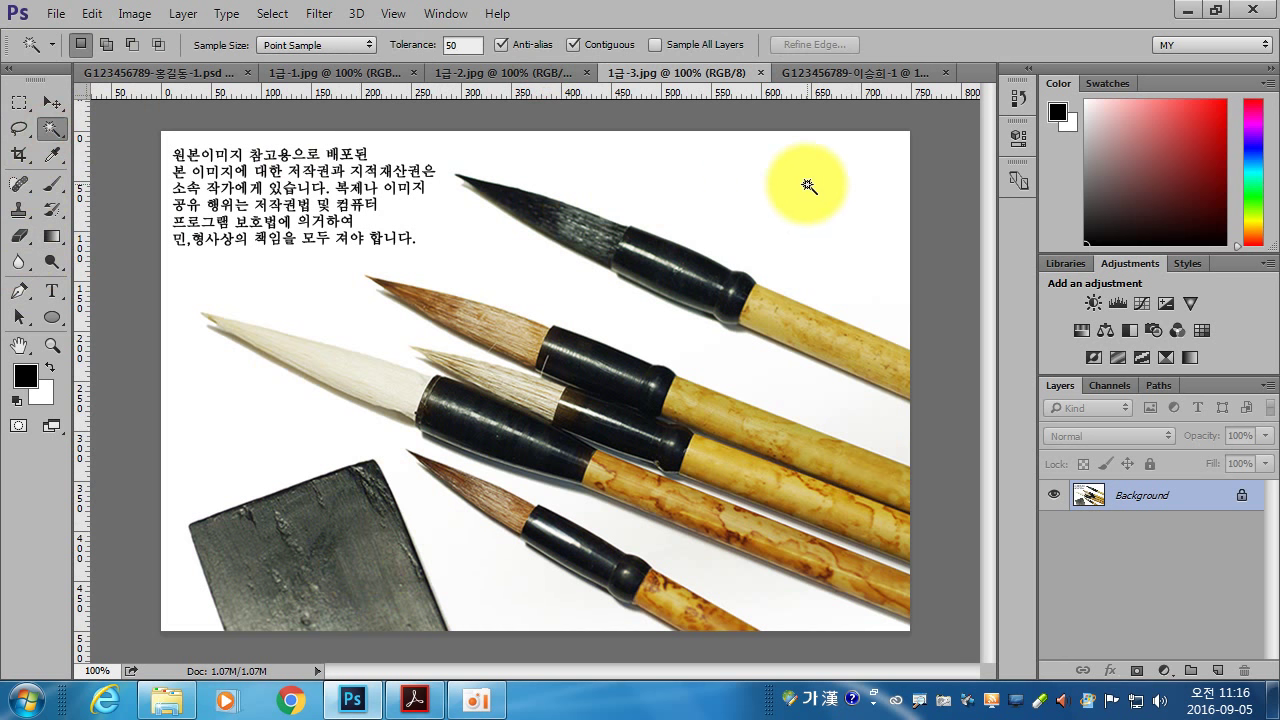
{"action": "left_click", "coordinate": [807, 184]}
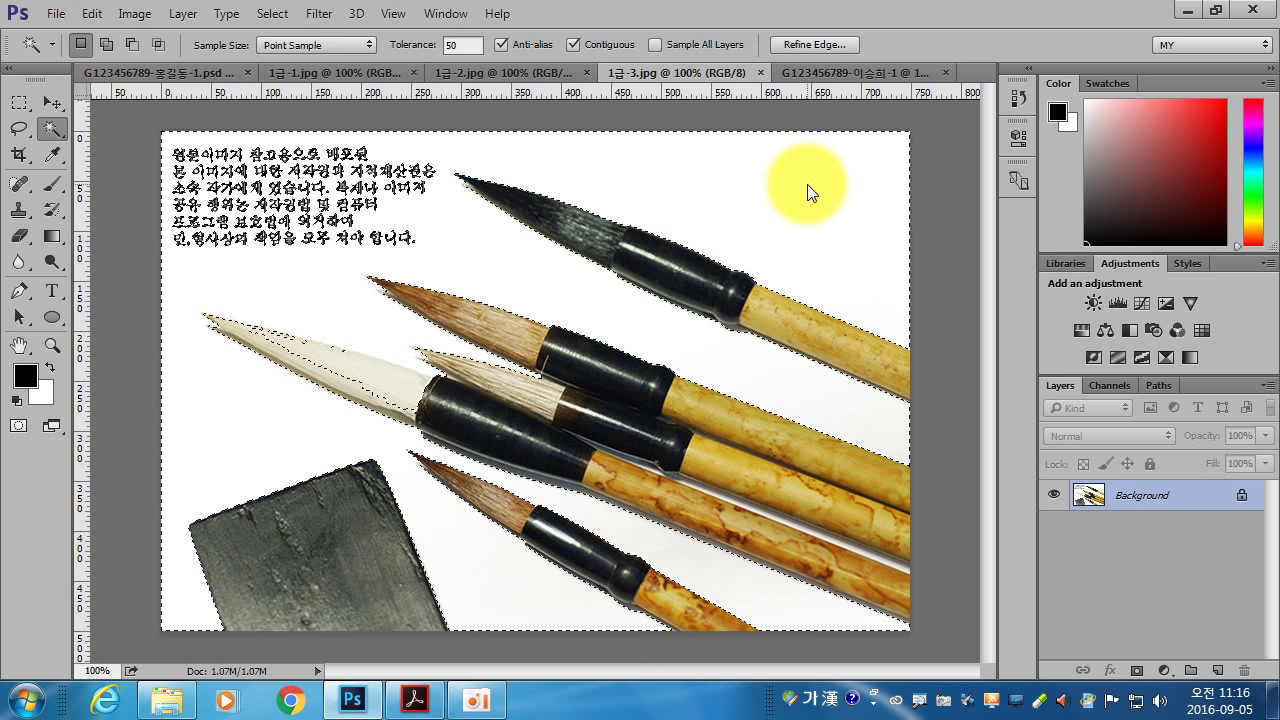
{"action": "left_click", "coordinate": [463, 44]}
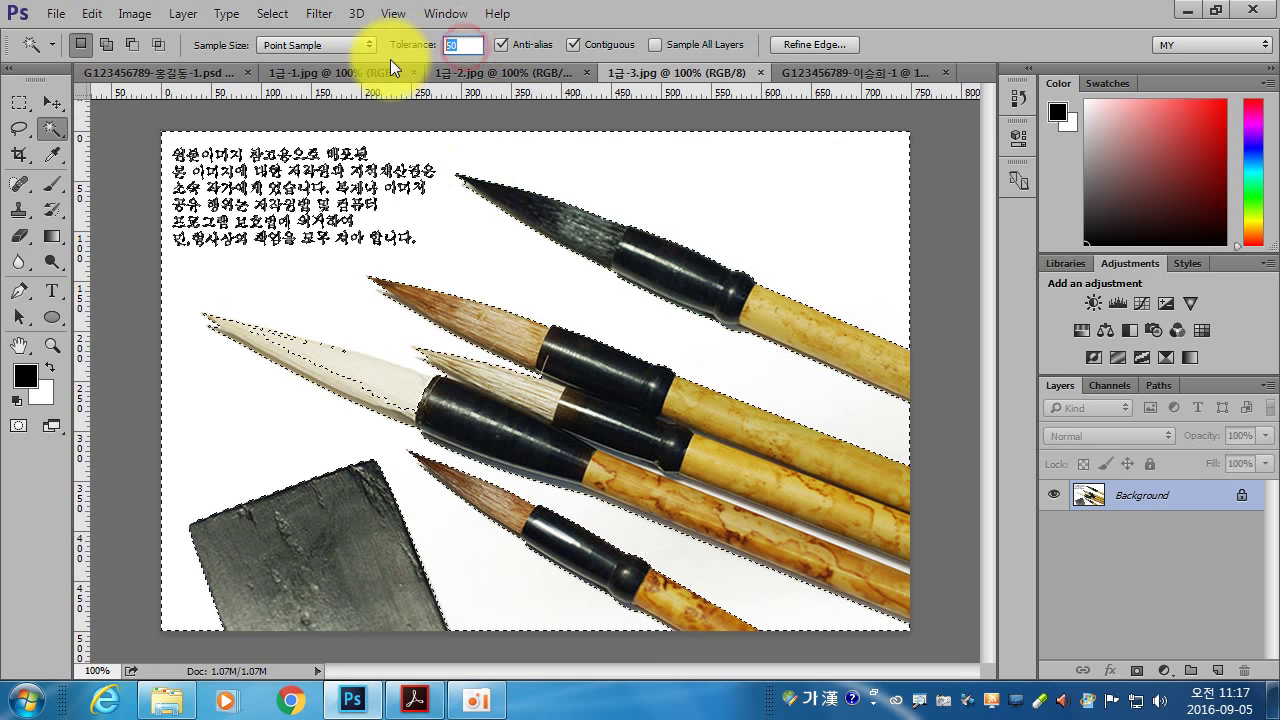
{"action": "type", "text": "30"}
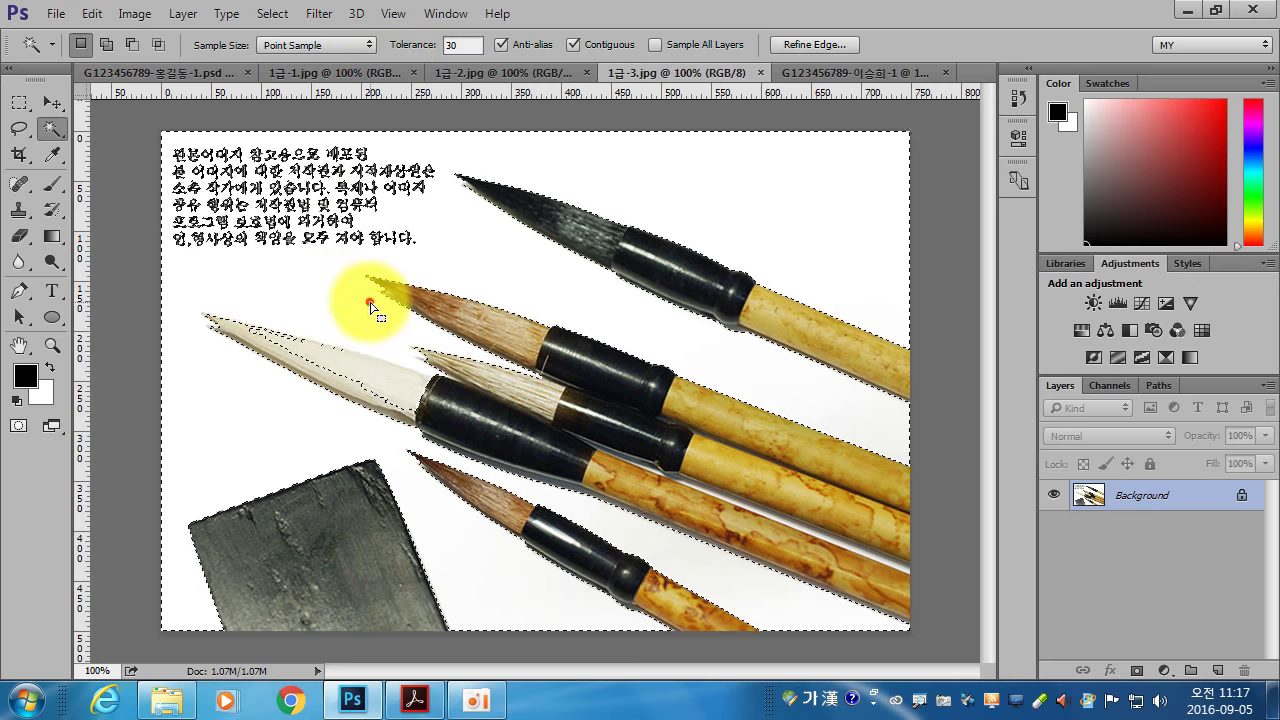
{"action": "left_click", "coordinate": [322, 302]}
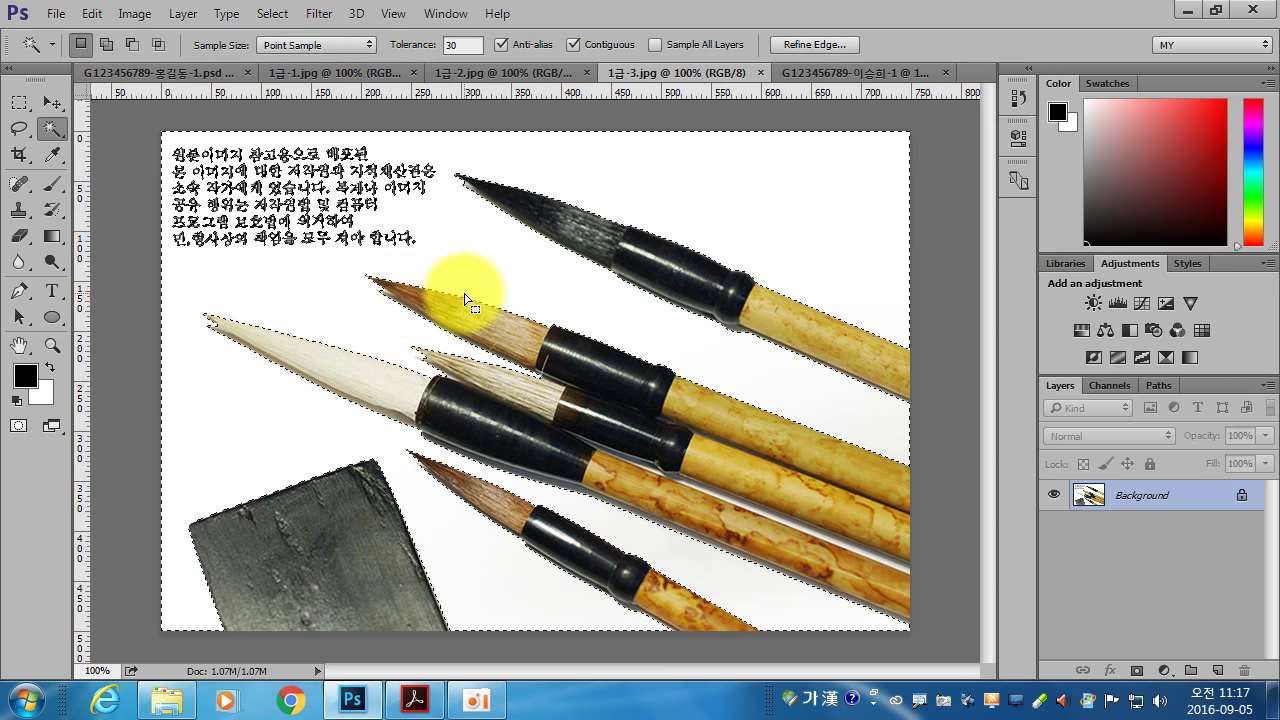
Add the missed area near the white brush tip with Lasso, then invert to the brushes and ink stone.
{"action": "left_click", "coordinate": [24, 131]}
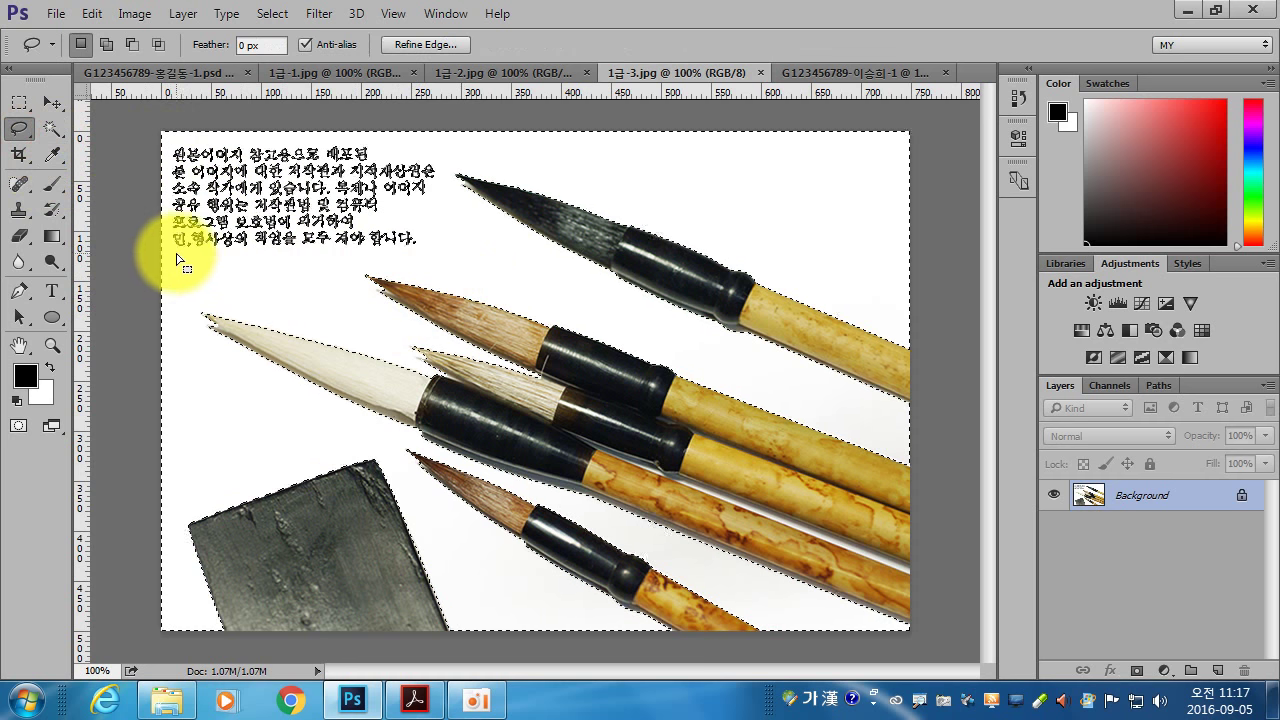
{"action": "mouse_move", "coordinate": [177, 258]}
{"action": "left_mouse_down"}
{"action": "mouse_move", "coordinate": [452, 245]}
{"action": "mouse_move", "coordinate": [445, 165]}
{"action": "mouse_move", "coordinate": [300, 130]}
{"action": "mouse_move", "coordinate": [148, 172]}
{"action": "mouse_move", "coordinate": [174, 262]}
{"action": "left_mouse_up"}
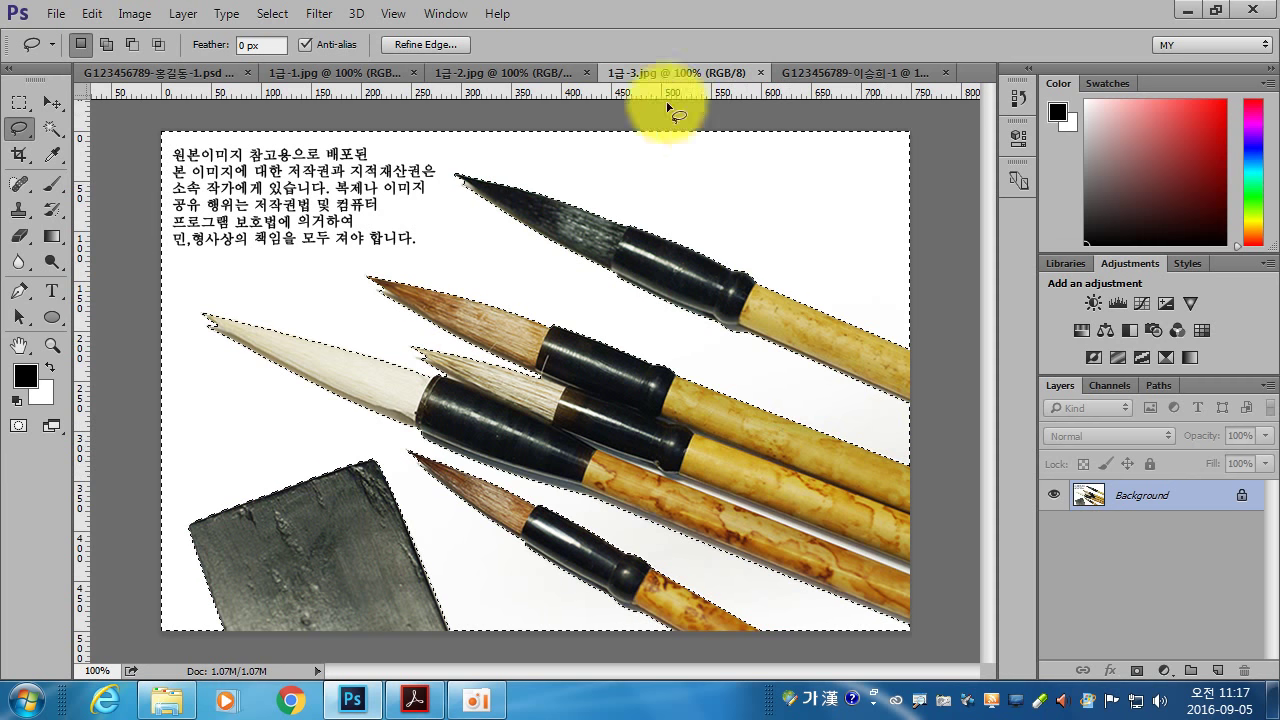
{"action": "left_click", "coordinate": [266, 15]}
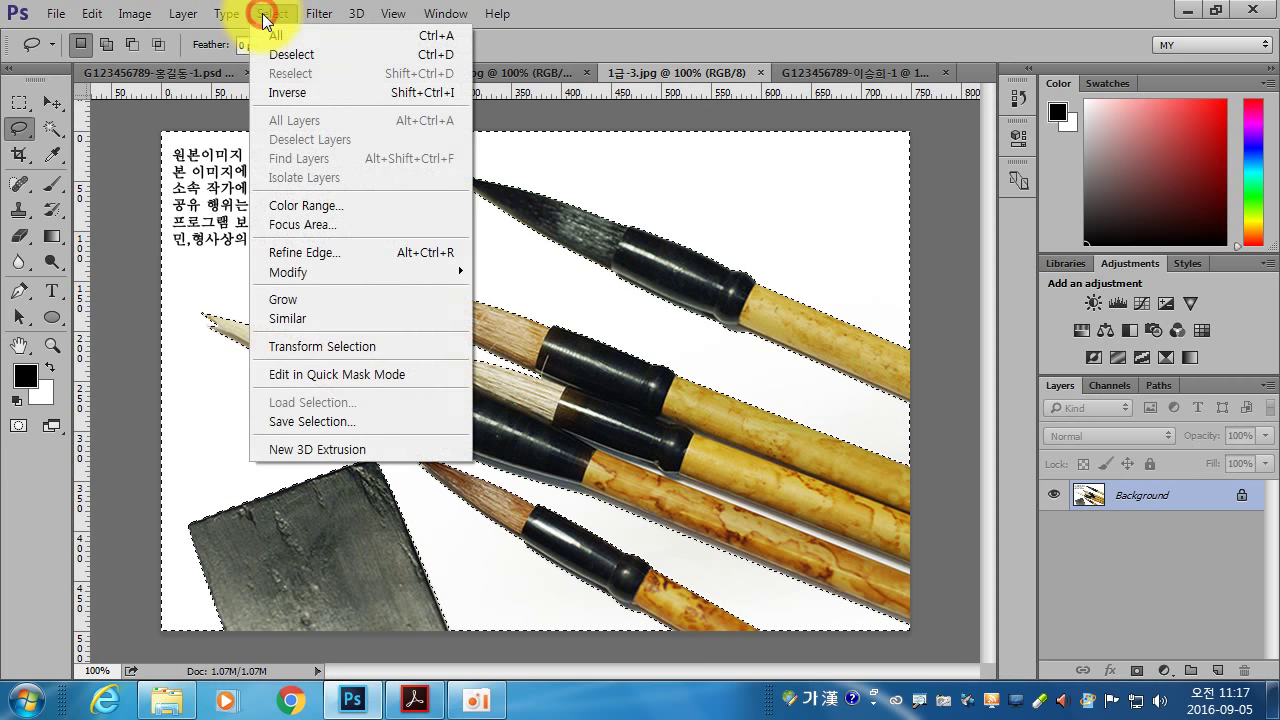
{"action": "left_click", "coordinate": [275, 95]}
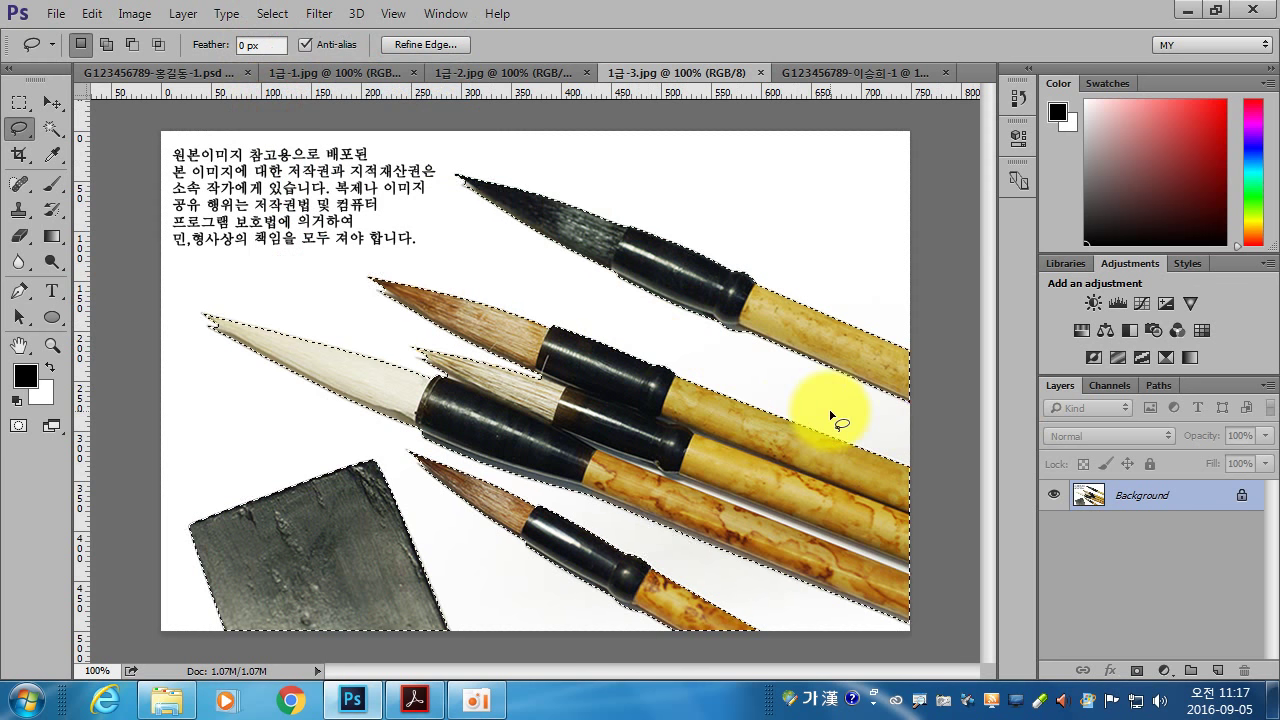
Paste the brushes and ink stone onto a new layer above Layer 2 in the poster.
{"action": "left_click", "coordinate": [810, 70]}
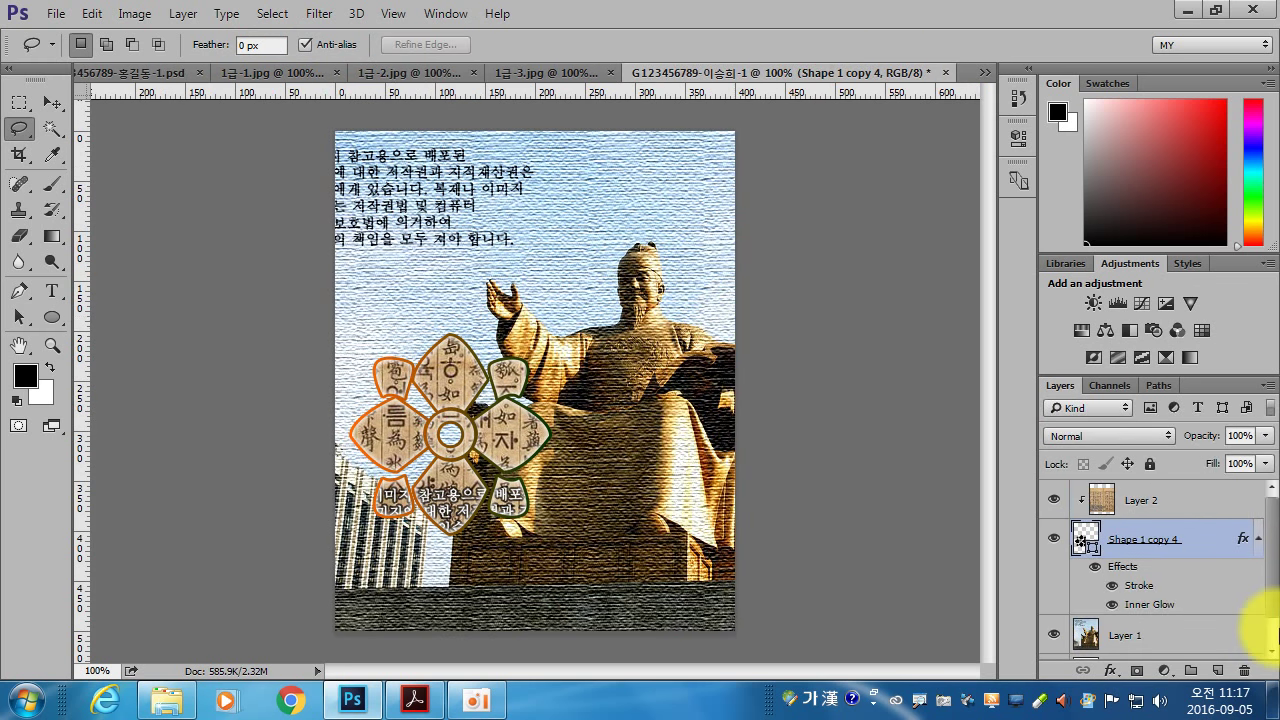
{"action": "left_click", "coordinate": [1178, 495]}
{"action": "key", "text": "ctrl+shift+alt+n"}
{"action": "key", "text": "ctrl+v"}
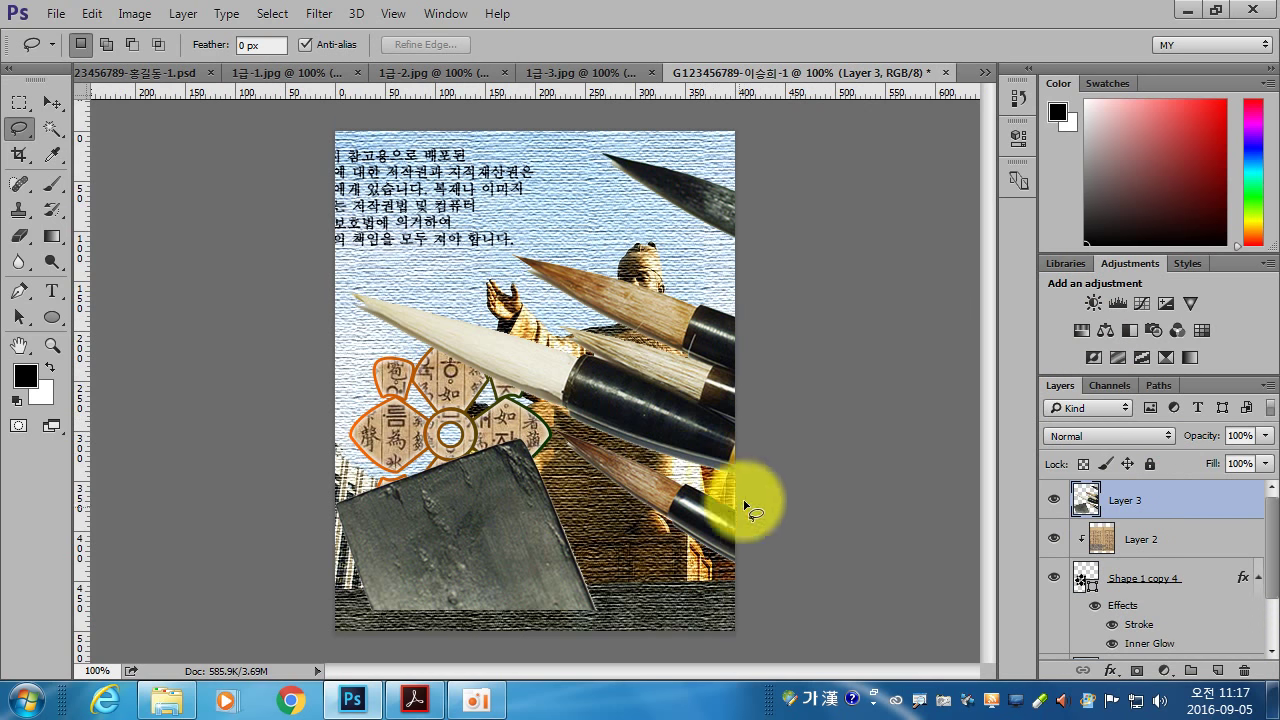
{"action": "left_click", "coordinate": [414, 700]}
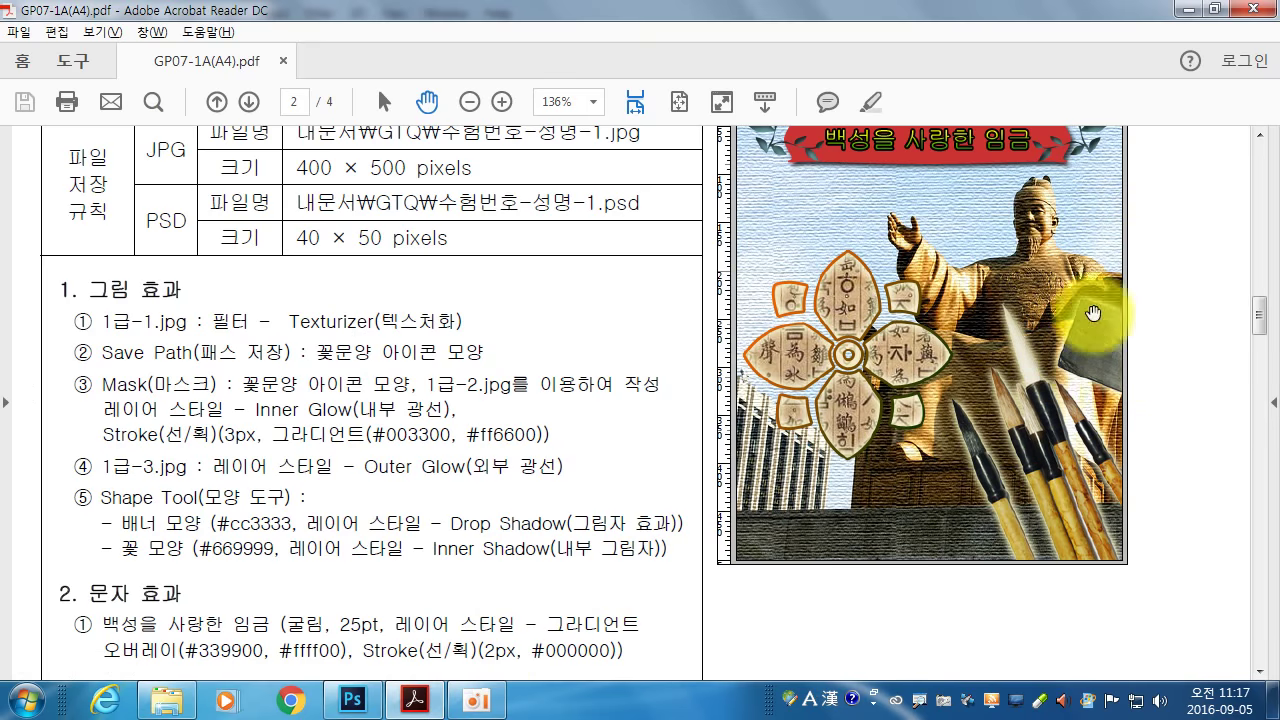
{"action": "left_click", "coordinate": [352, 700]}
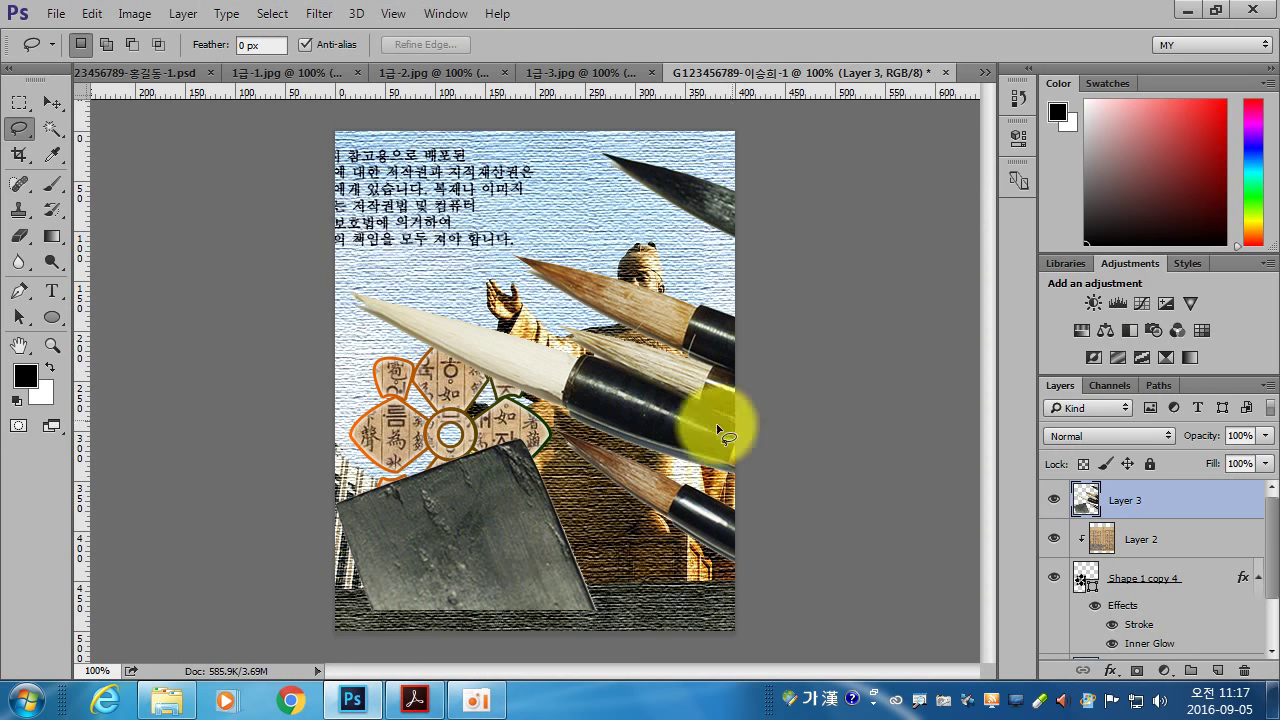
Rotate the brushes 90° counter-clockwise and move them onto the poster.
{"action": "left_click", "coordinate": [92, 14]}
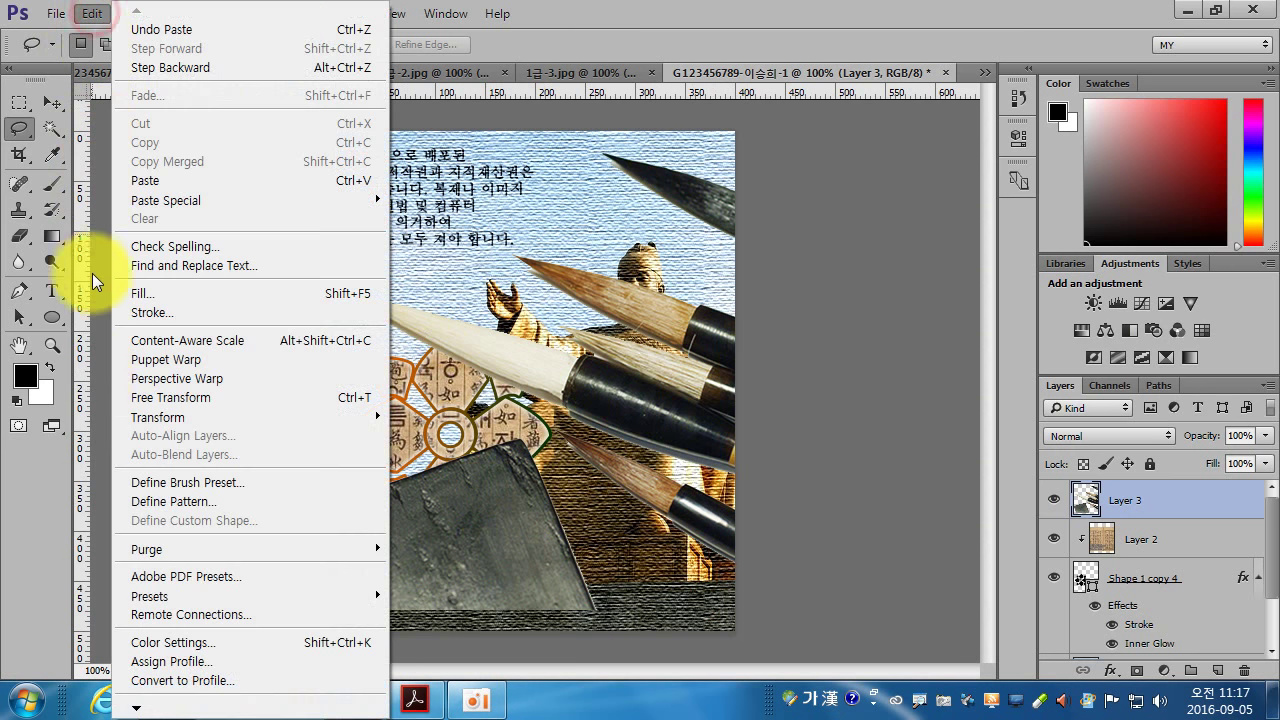
{"action": "left_click", "coordinate": [170, 413]}
{"action": "left_click", "coordinate": [491, 606]}
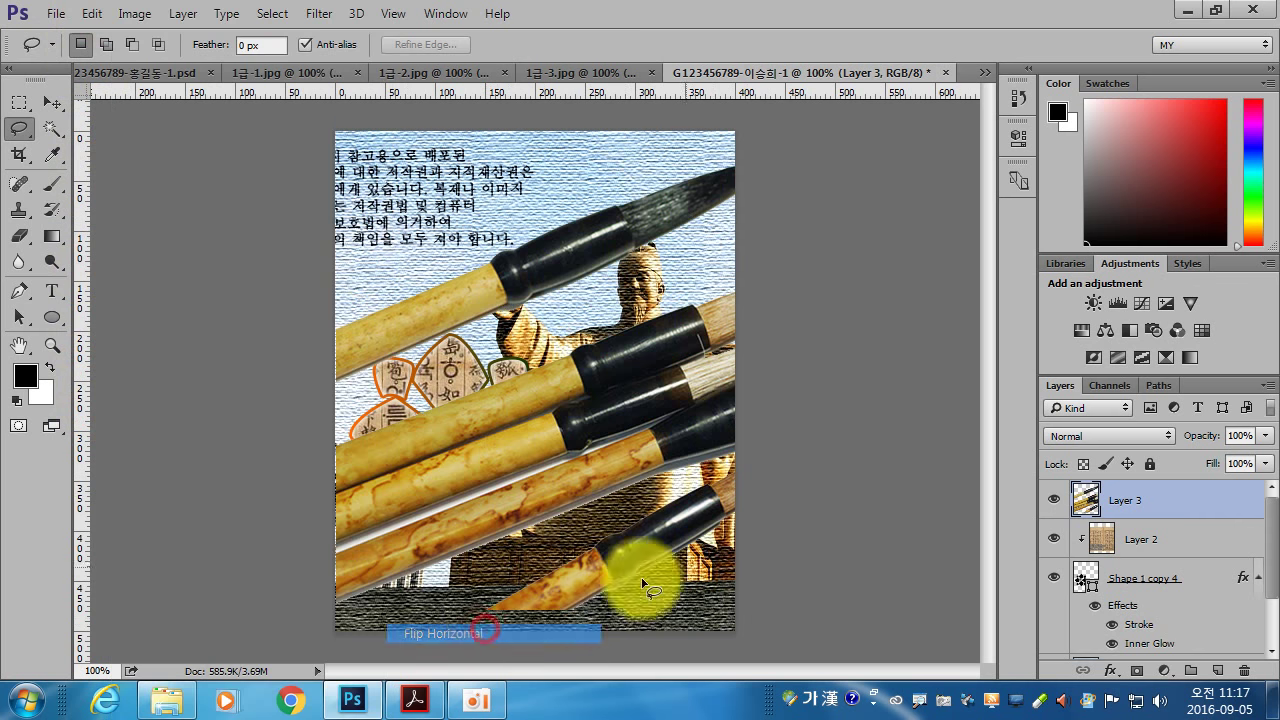
{"action": "left_click", "coordinate": [42, 103]}
{"action": "mouse_move", "coordinate": [506, 429]}
{"action": "left_mouse_down"}
{"action": "mouse_move", "coordinate": [698, 533]}
{"action": "mouse_move", "coordinate": [665, 516]}
{"action": "left_mouse_up"}
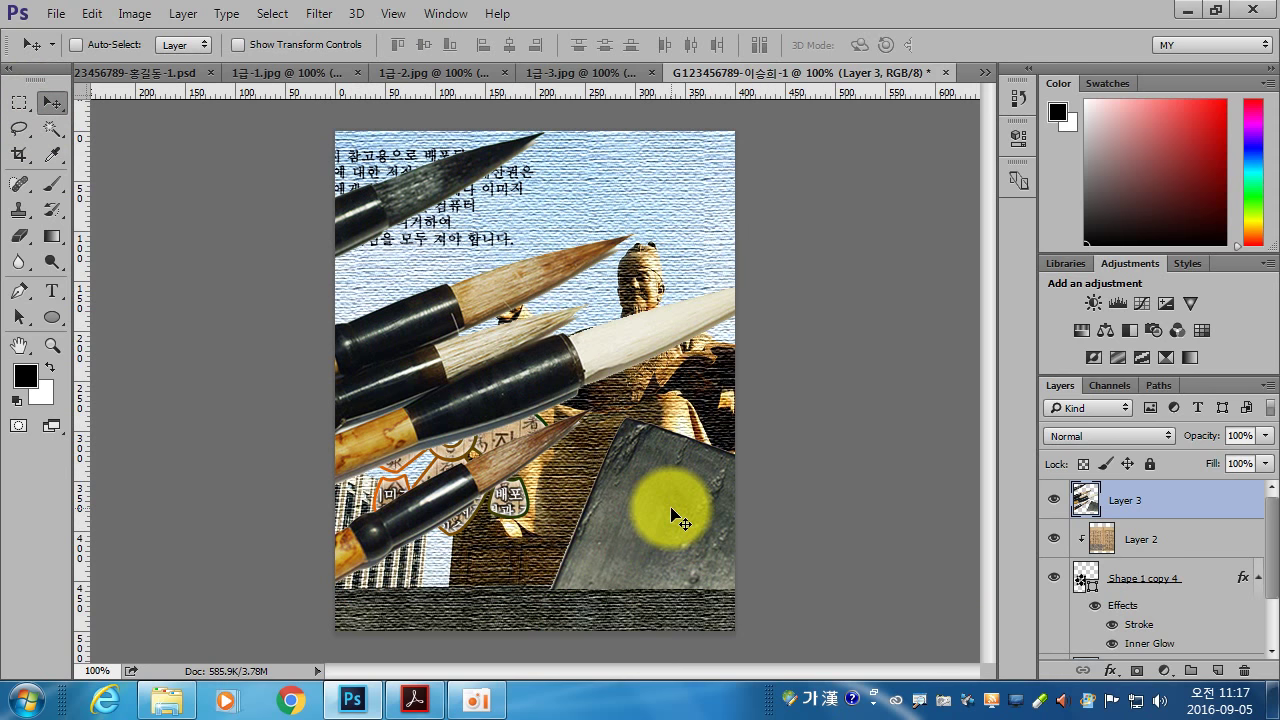
Free-transform the brushes nearly upright, scaled to about 74%, in the lower right.
{"action": "key", "text": "ctrl+t"}
{"action": "mouse_move", "coordinate": [836, 606]}
{"action": "left_mouse_down"}
{"action": "mouse_move", "coordinate": [889, 503]}
{"action": "mouse_move", "coordinate": [863, 229]}
{"action": "left_mouse_up"}
{"action": "left_click_drag", "start_coordinate": [830, 595], "coordinate": [920, 385]}
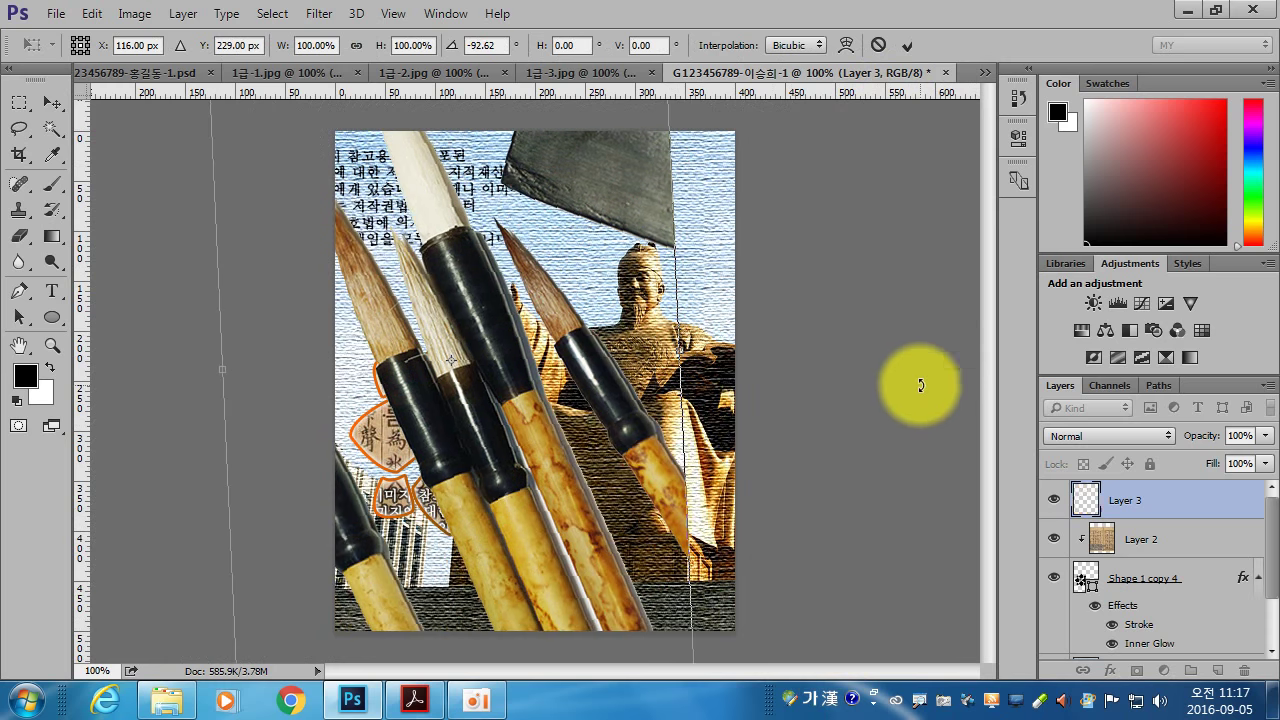
{"action": "left_click_drag", "start_coordinate": [637, 479], "coordinate": [783, 621]}
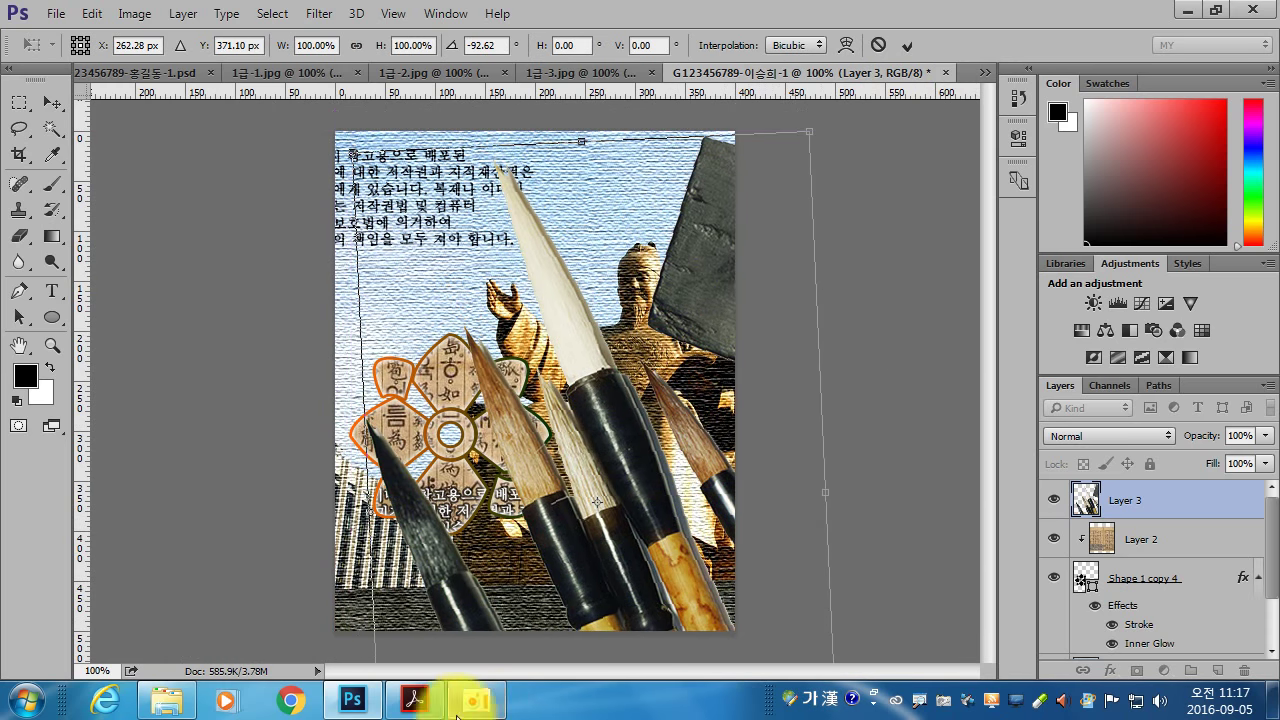
{"action": "left_click", "coordinate": [414, 700]}
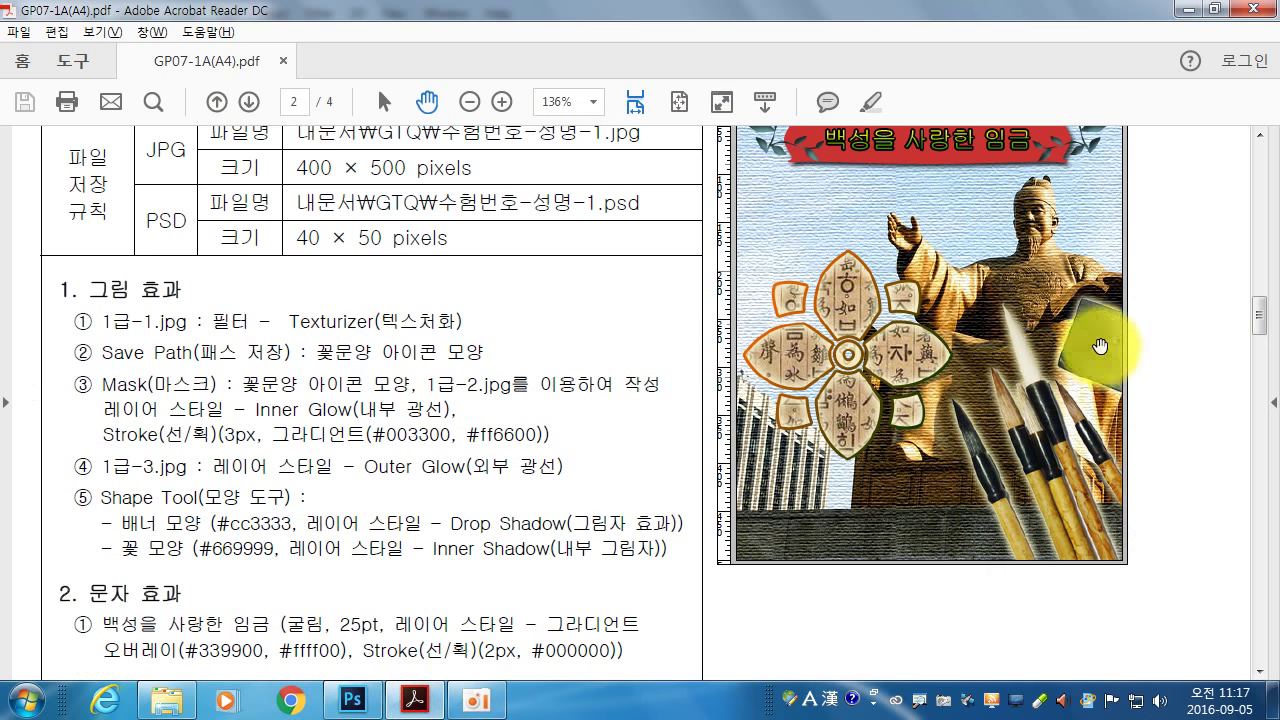
{"action": "left_click", "coordinate": [352, 700]}
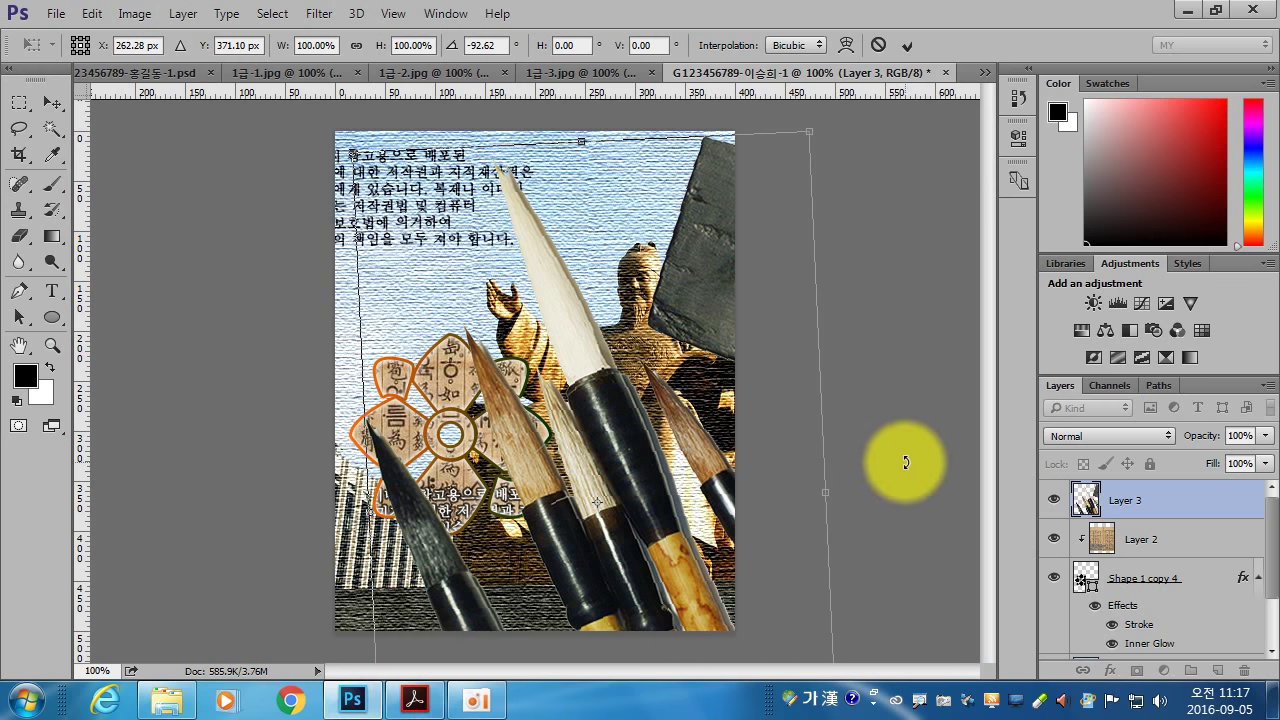
{"action": "left_click_drag", "start_coordinate": [905, 462], "coordinate": [928, 438]}
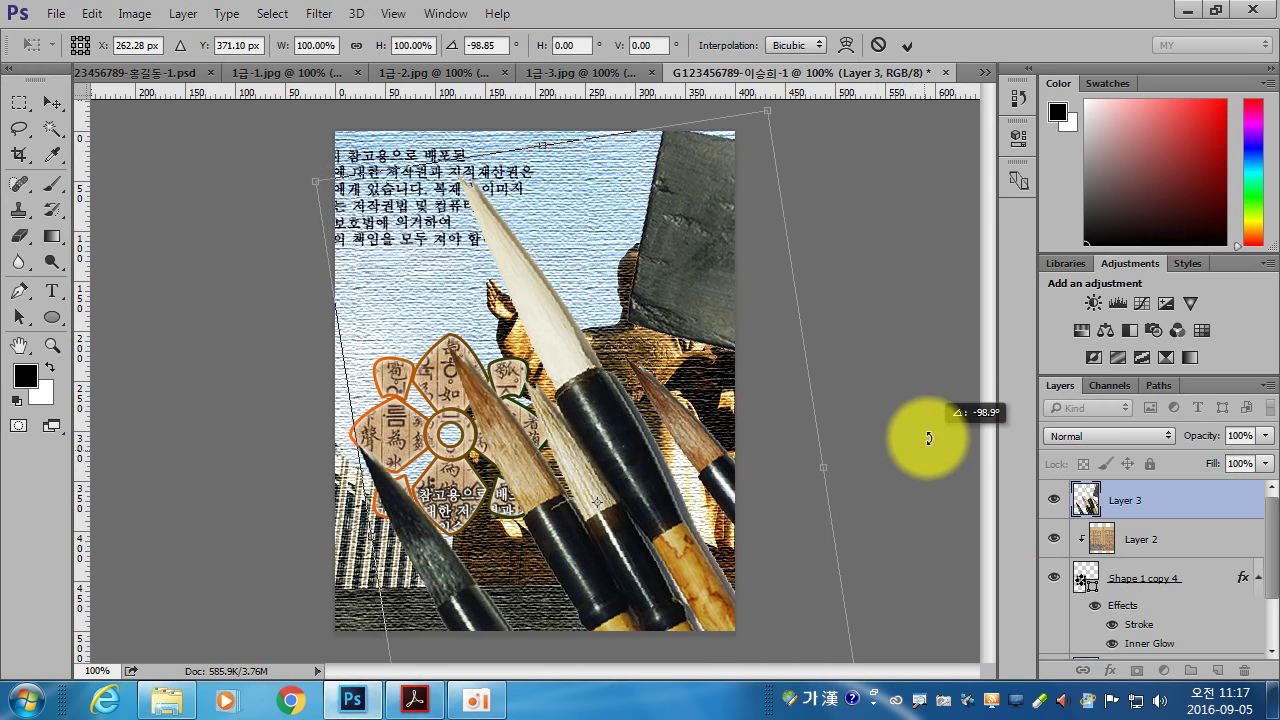
{"action": "left_click", "coordinate": [412, 700]}
{"action": "left_click", "coordinate": [378, 706]}
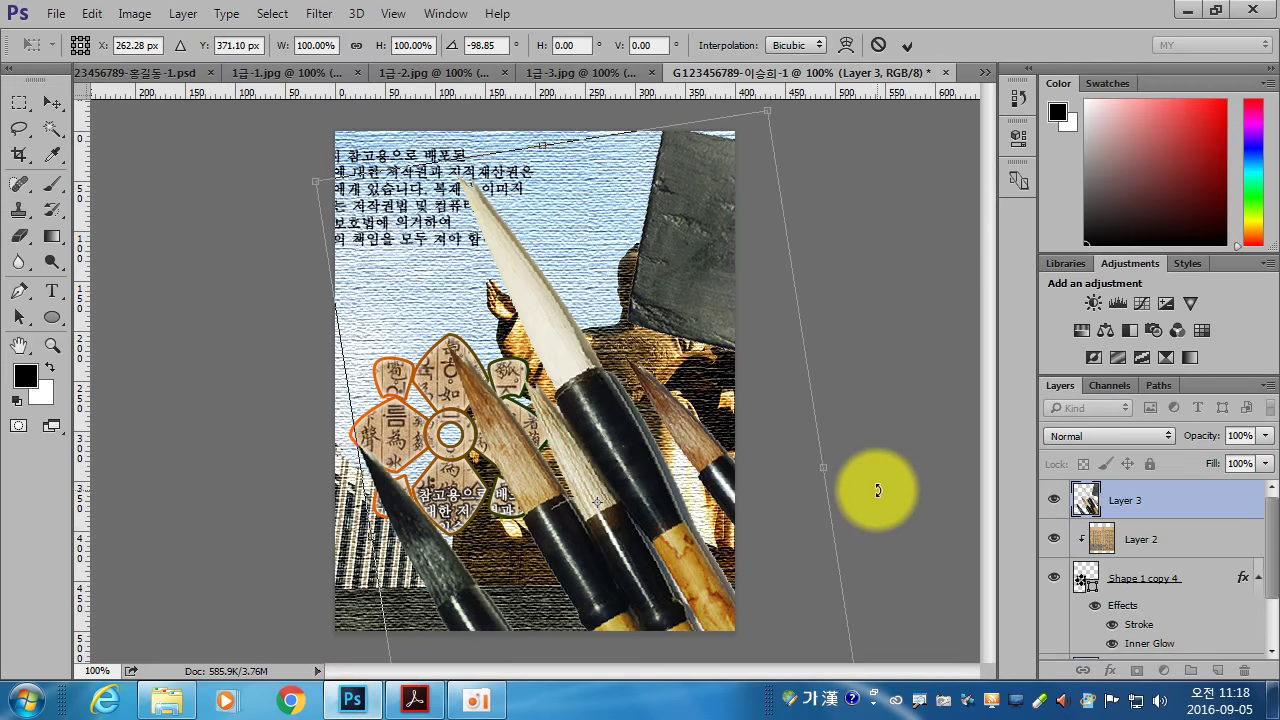
{"action": "left_click_drag", "start_coordinate": [857, 491], "coordinate": [871, 457]}
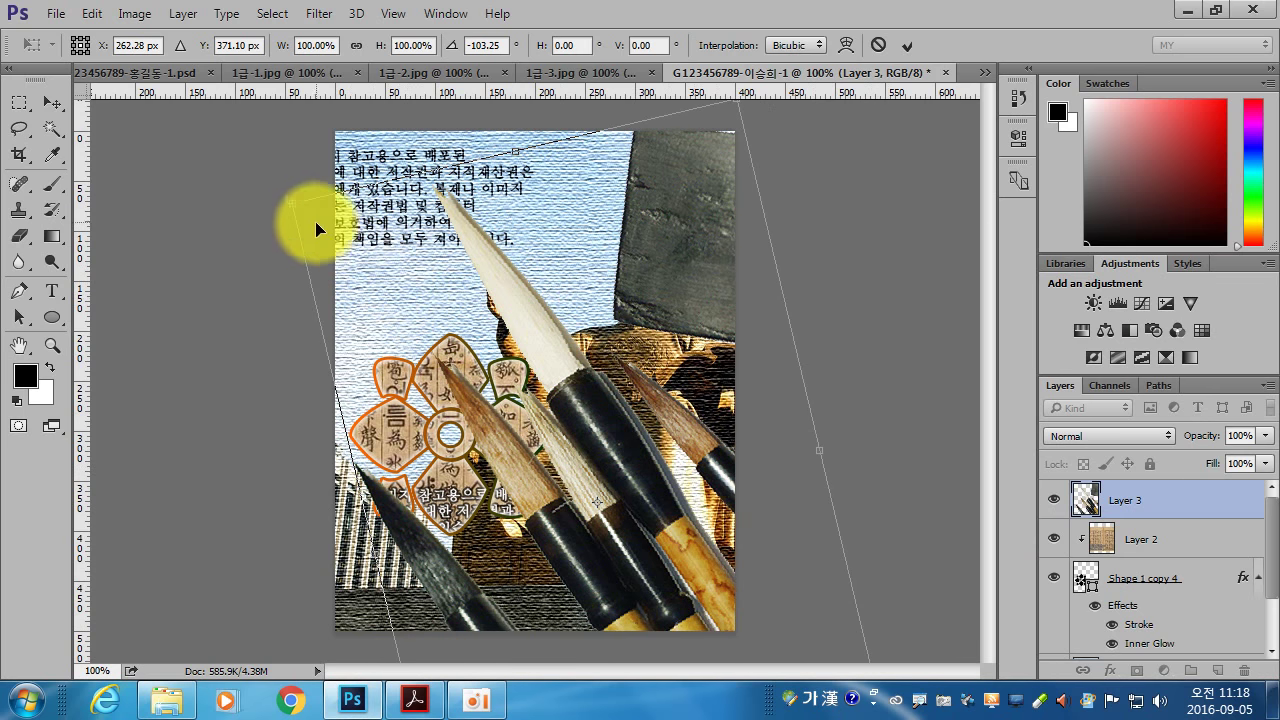
{"action": "left_click_drag", "start_coordinate": [293, 200], "coordinate": [457, 343]}
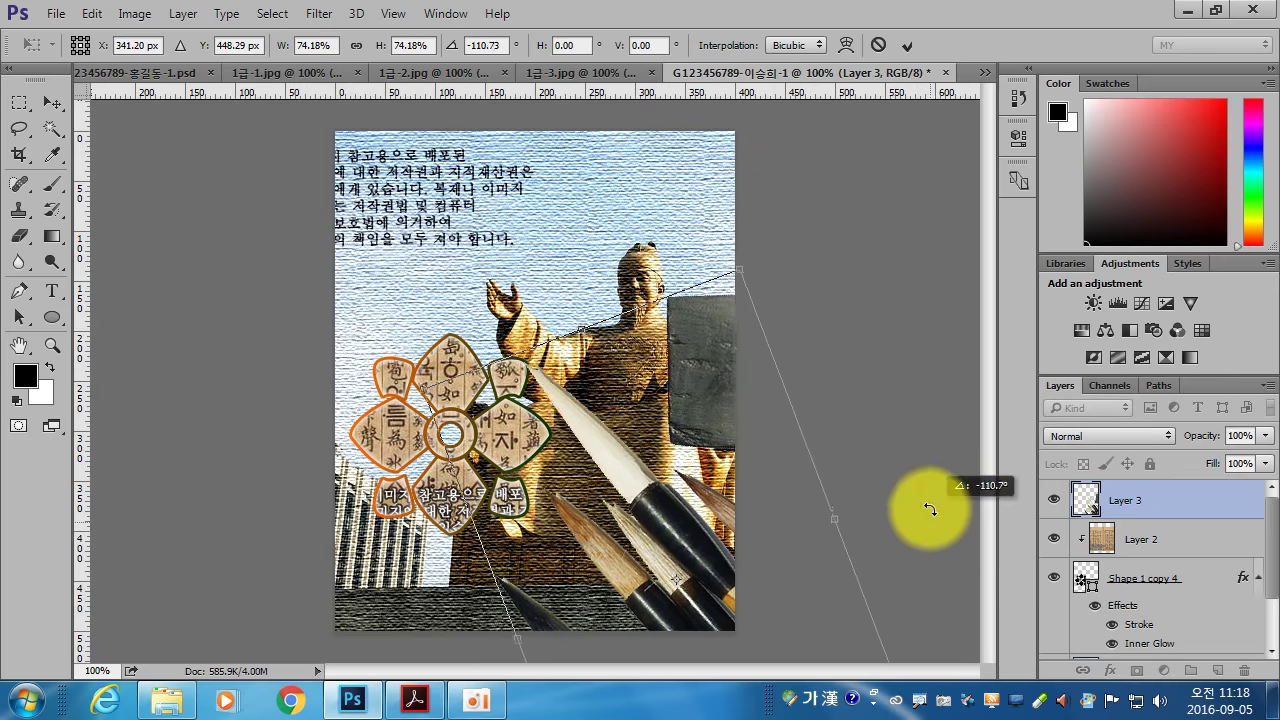
Refine the brushes to about -94.56° rotation and roughly 46% scale in the lower-right corner.
{"action": "left_click_drag", "start_coordinate": [933, 540], "coordinate": [929, 508]}
{"action": "left_click", "coordinate": [420, 703]}
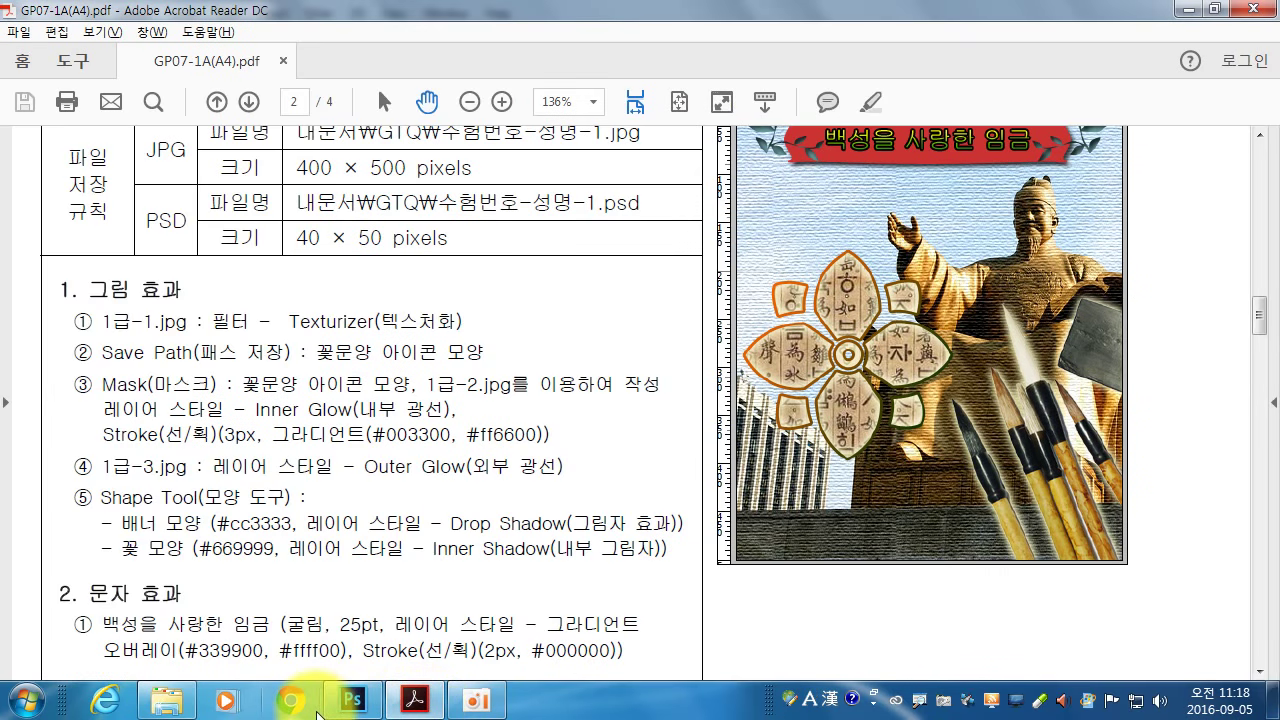
{"action": "left_click", "coordinate": [352, 701]}
{"action": "left_click_drag", "start_coordinate": [866, 449], "coordinate": [903, 509]}
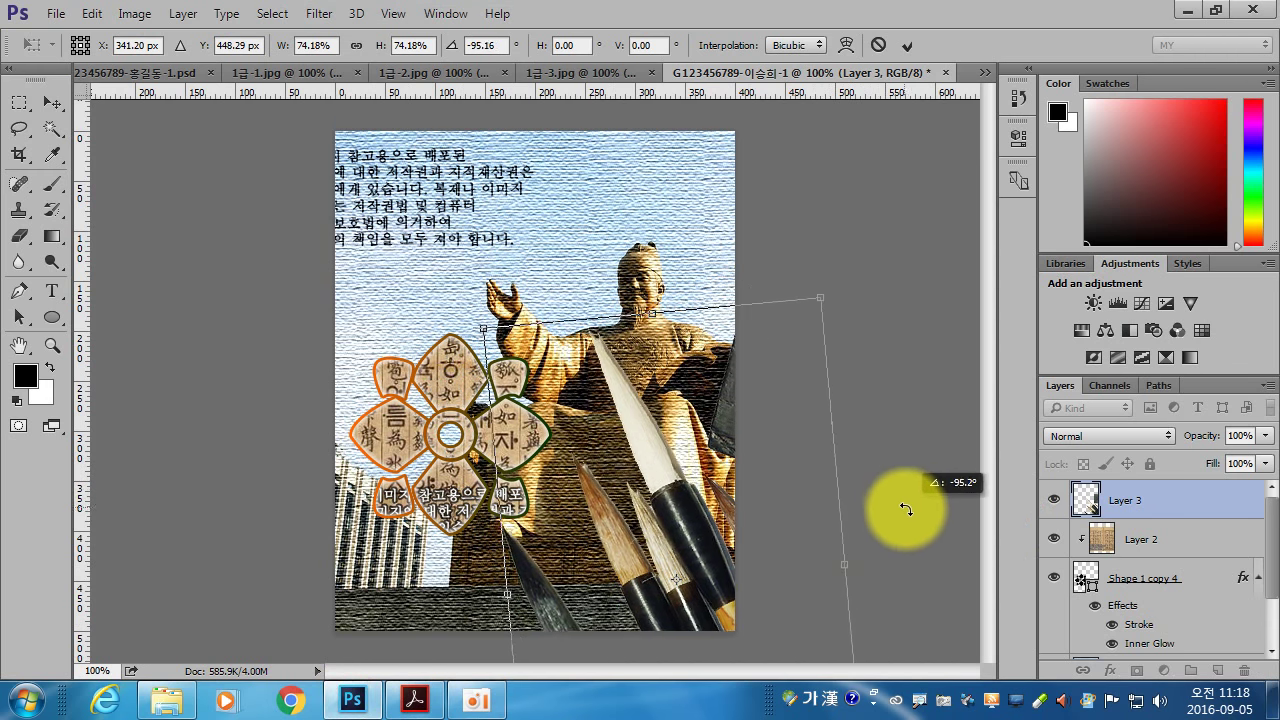
{"action": "left_click_drag", "start_coordinate": [686, 500], "coordinate": [634, 451]}
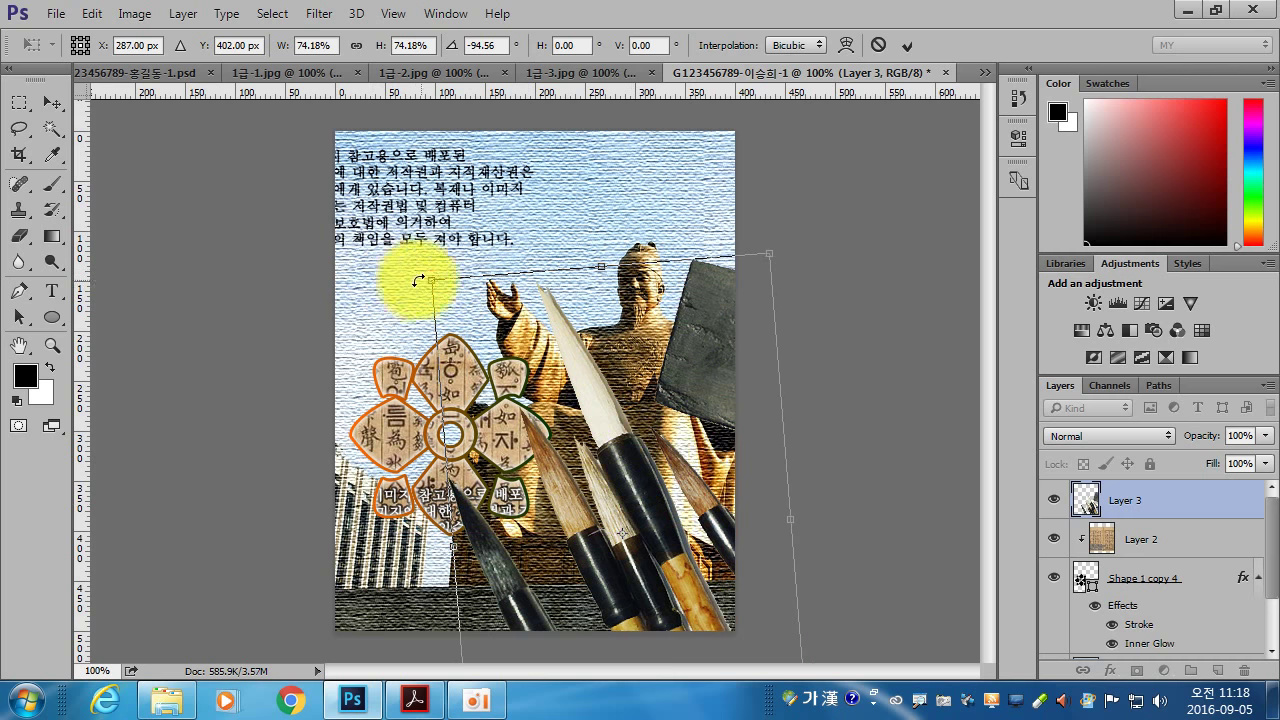
{"action": "mouse_move", "coordinate": [430, 280]}
{"action": "left_mouse_down"}
{"action": "mouse_move", "coordinate": [470, 305]}
{"action": "mouse_move", "coordinate": [515, 368]}
{"action": "left_mouse_up"}
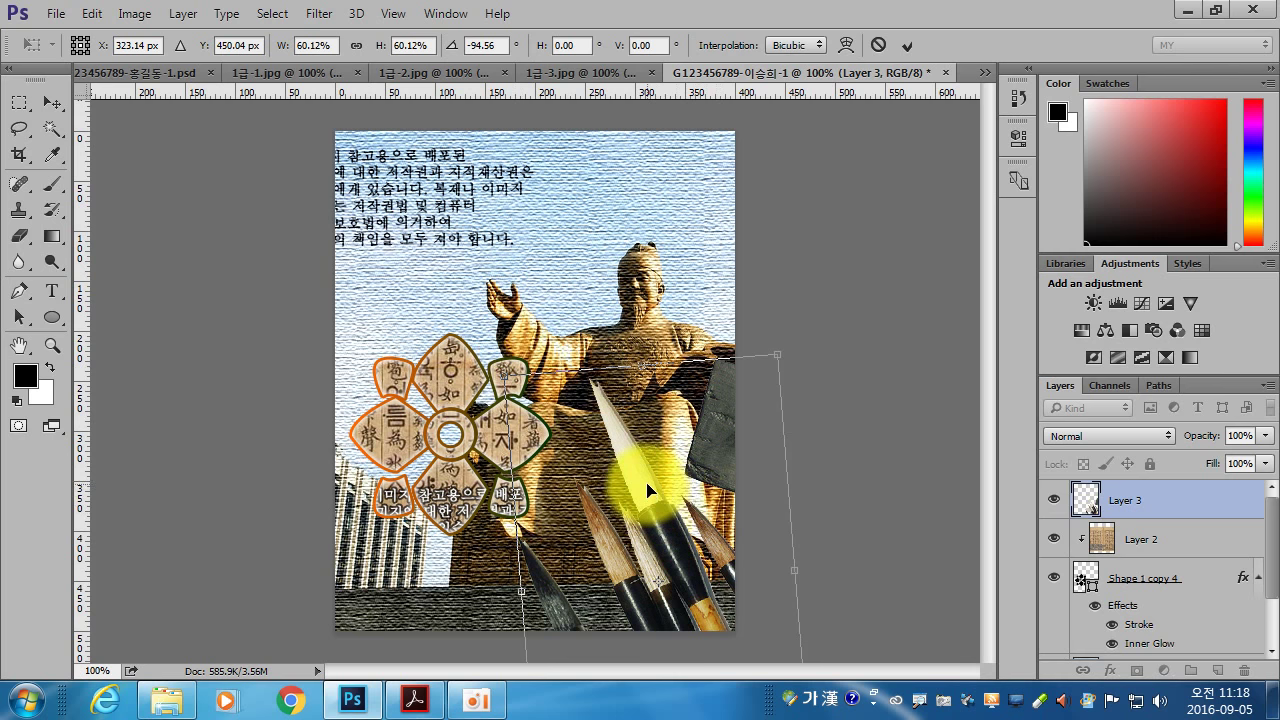
{"action": "left_click_drag", "start_coordinate": [649, 489], "coordinate": [660, 486]}
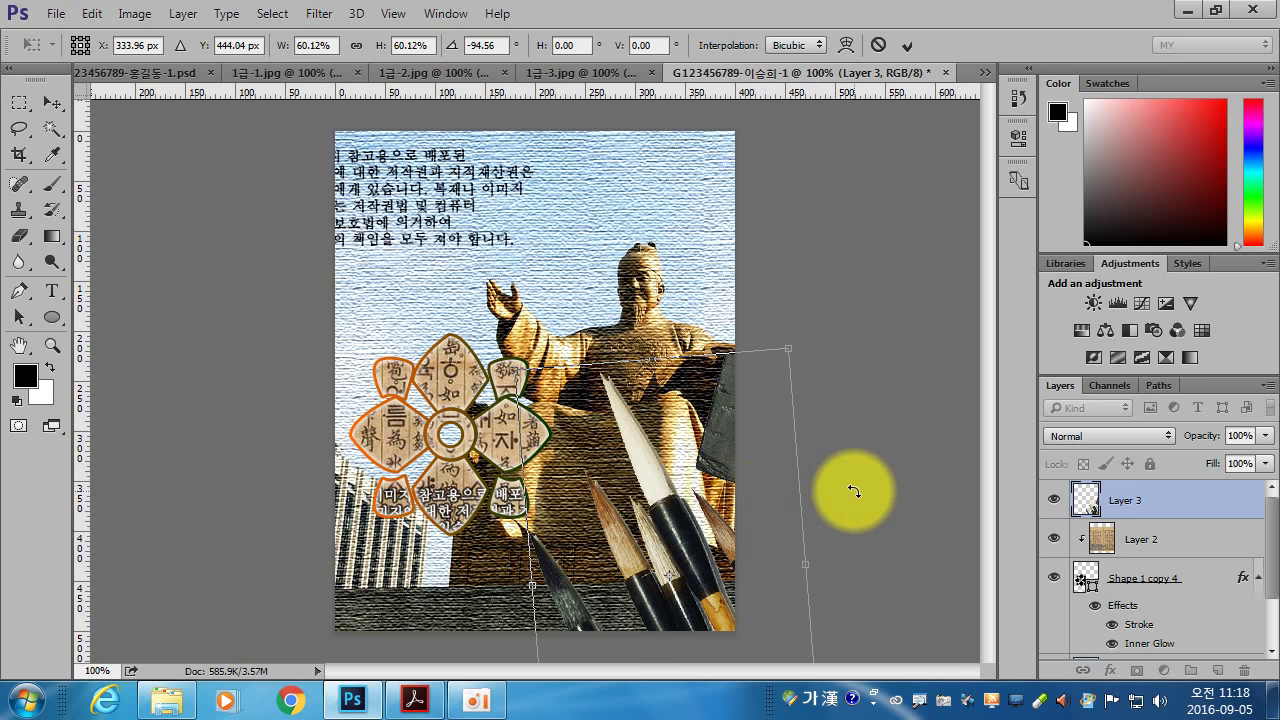
{"action": "mouse_move", "coordinate": [773, 344]}
{"action": "left_mouse_down"}
{"action": "mouse_move", "coordinate": [706, 424]}
{"action": "mouse_move", "coordinate": [678, 403]}
{"action": "left_mouse_up"}
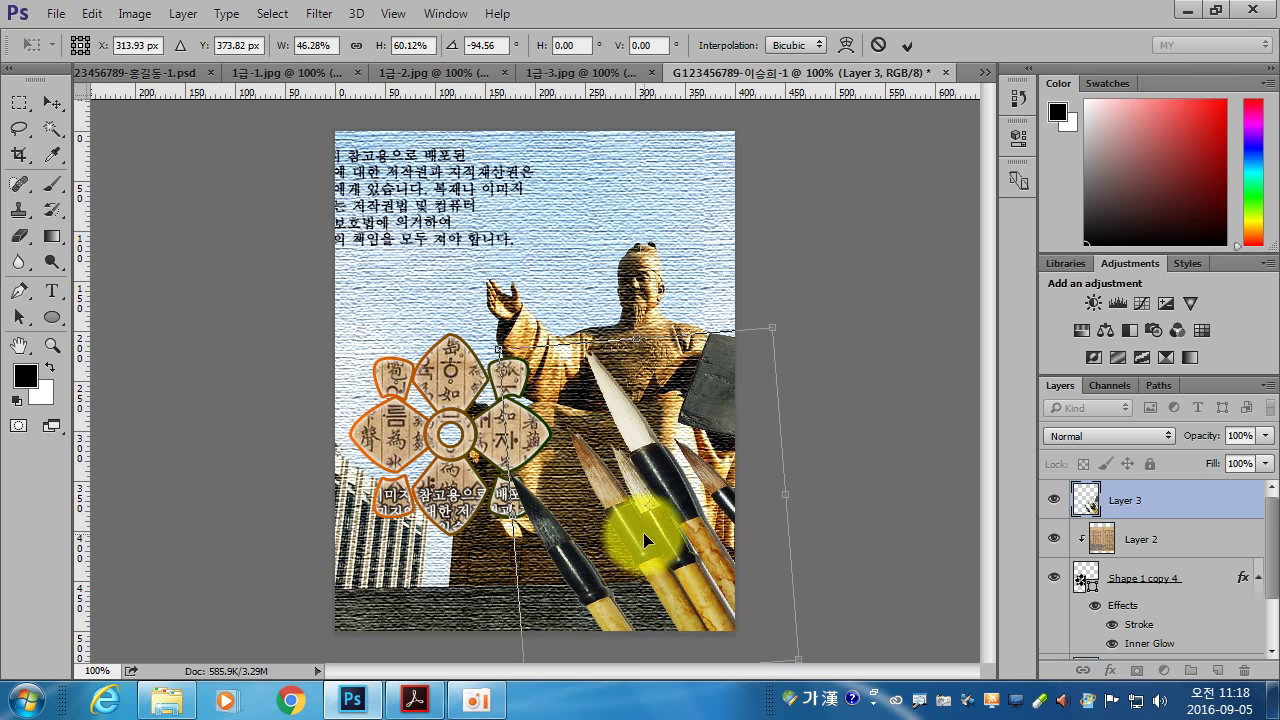
{"action": "left_click_drag", "start_coordinate": [511, 502], "coordinate": [543, 514]}
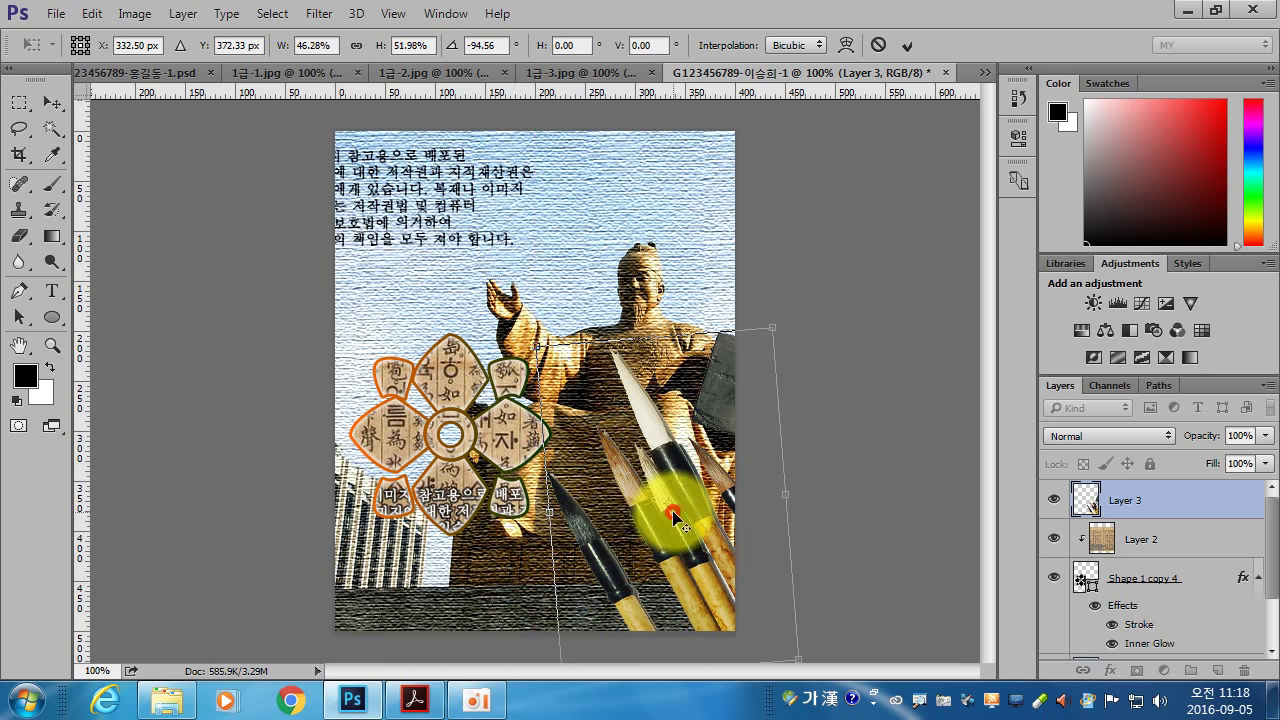
{"action": "left_click_drag", "start_coordinate": [671, 514], "coordinate": [702, 569]}
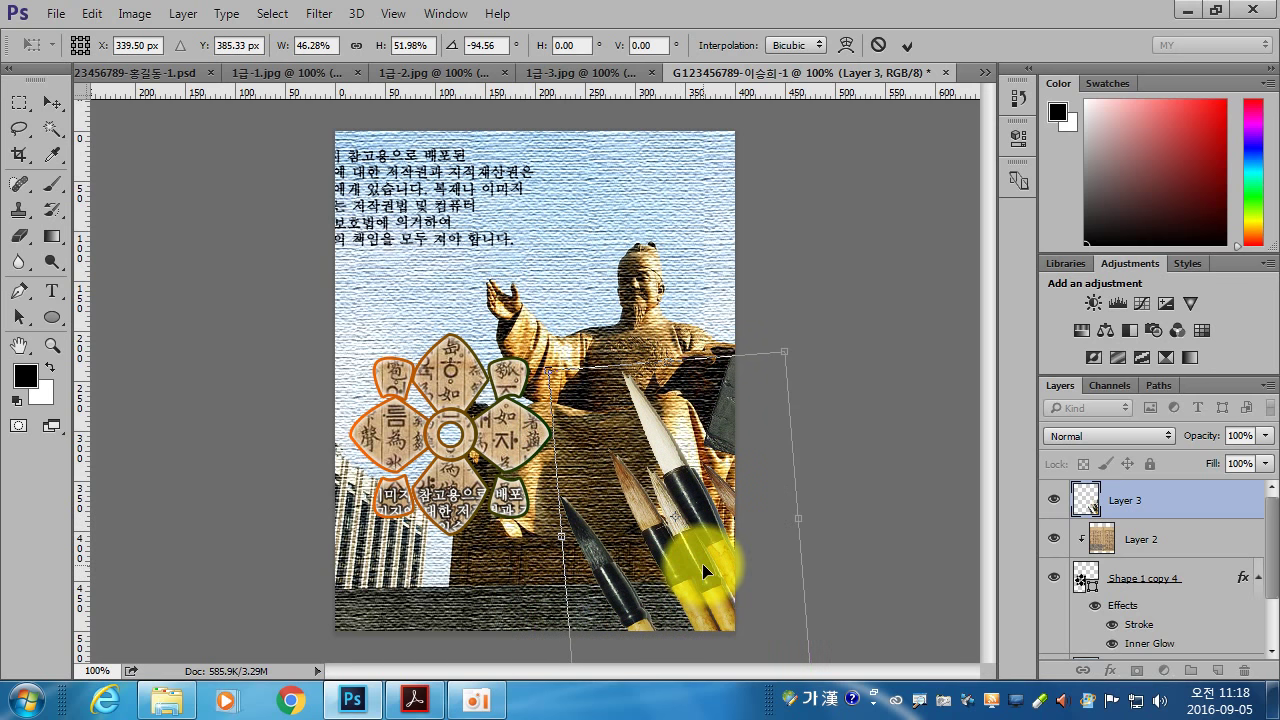
{"action": "key", "text": "Return"}
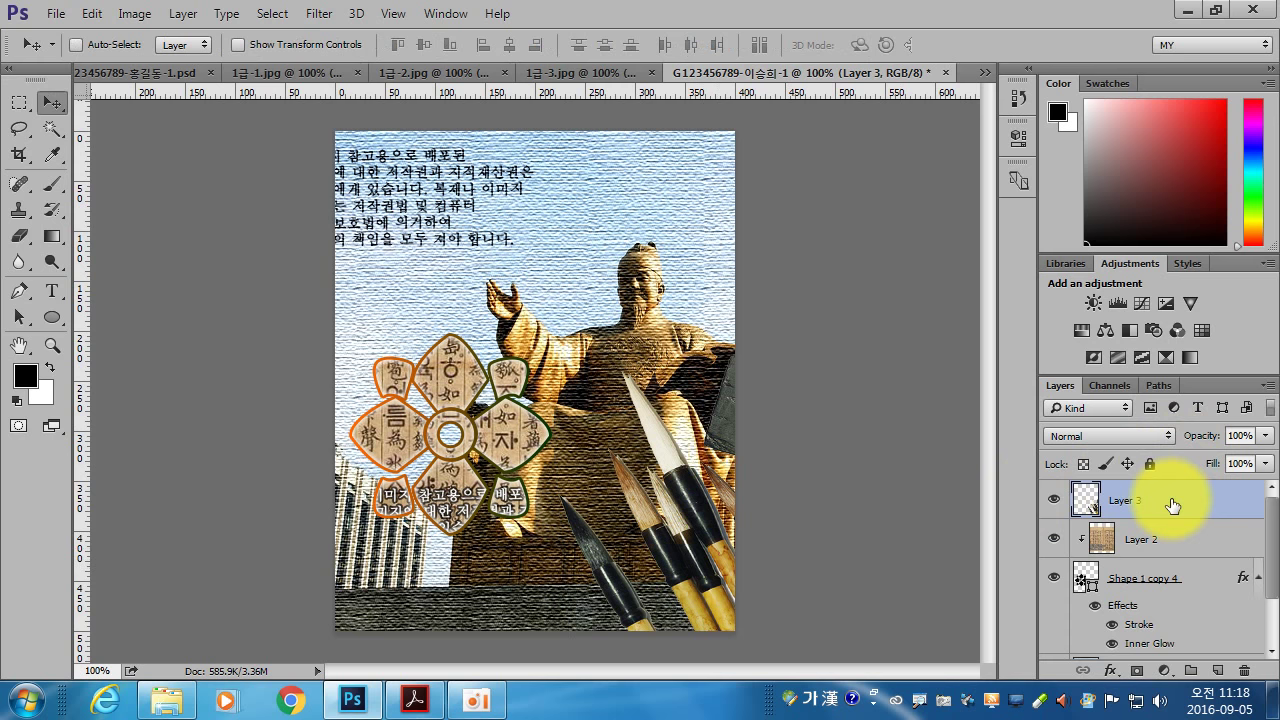
Give Layer 3's brushes an Outer Glow at 72% opacity.
{"action": "double_click", "coordinate": [1208, 508]}
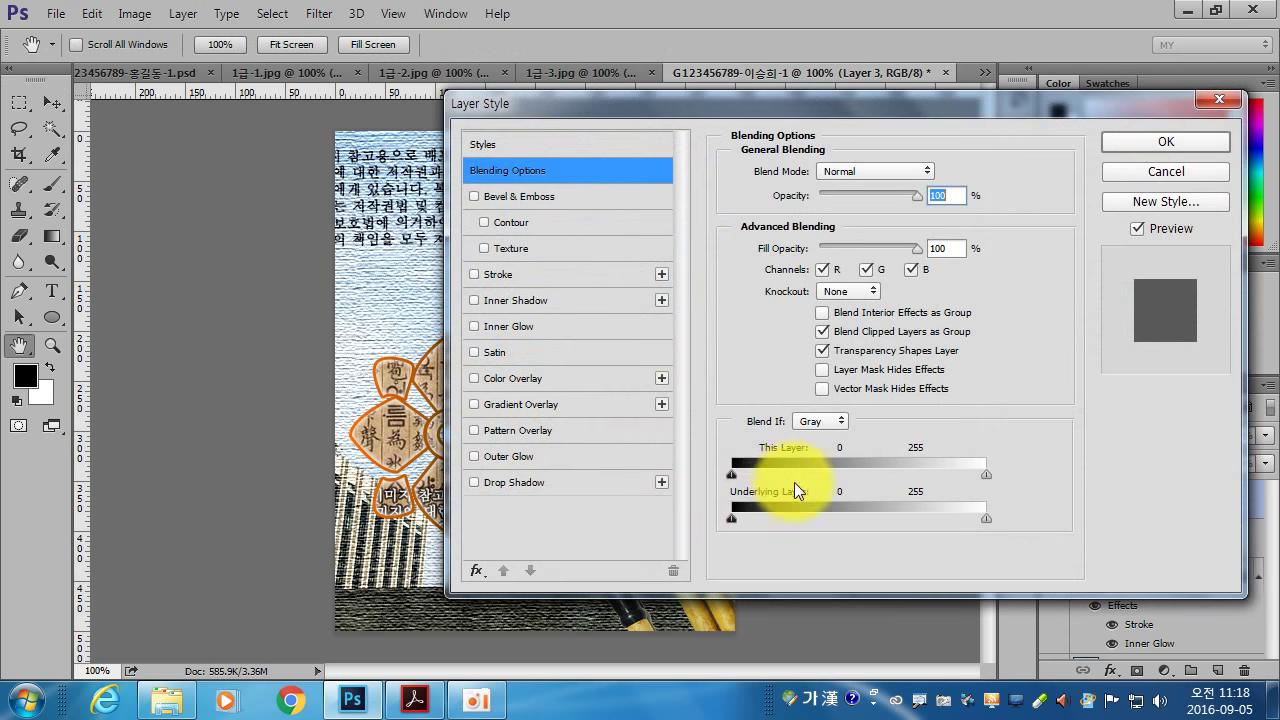
{"action": "left_click", "coordinate": [528, 456]}
{"action": "left_click_drag", "start_coordinate": [836, 108], "coordinate": [897, 519]}
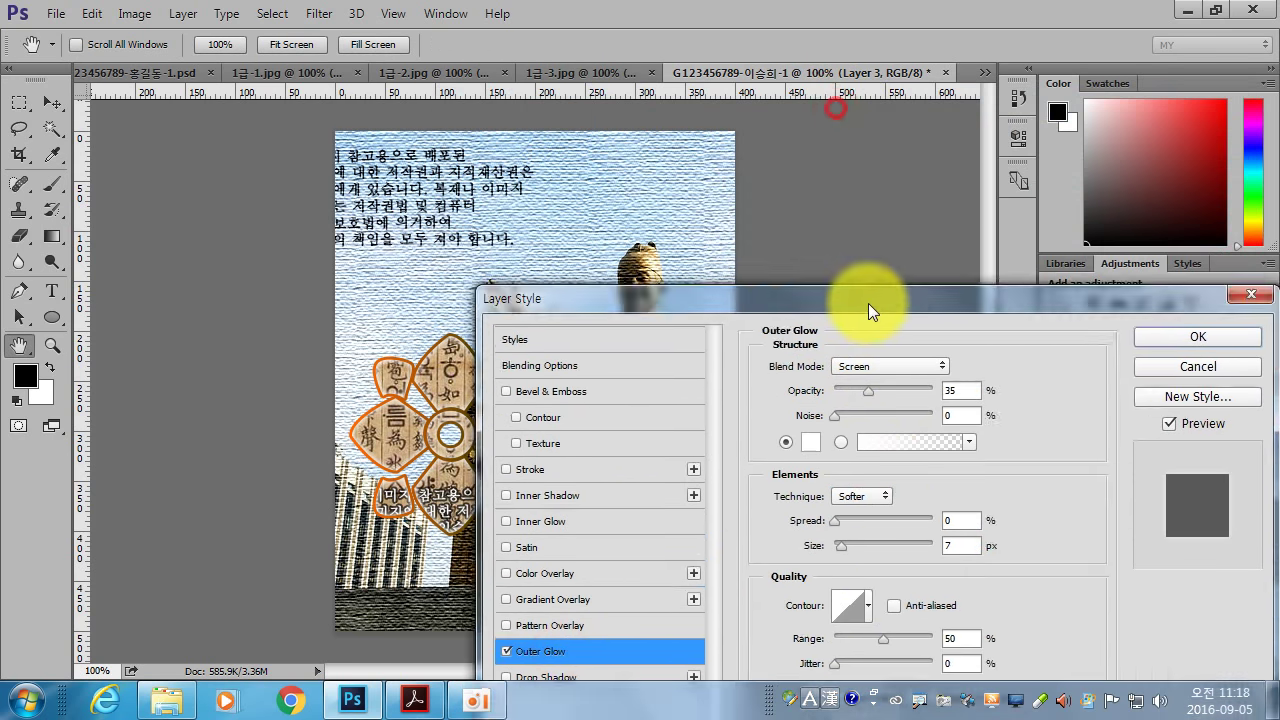
{"action": "left_click_drag", "start_coordinate": [897, 607], "coordinate": [934, 609]}
{"action": "left_click", "coordinate": [1215, 556]}
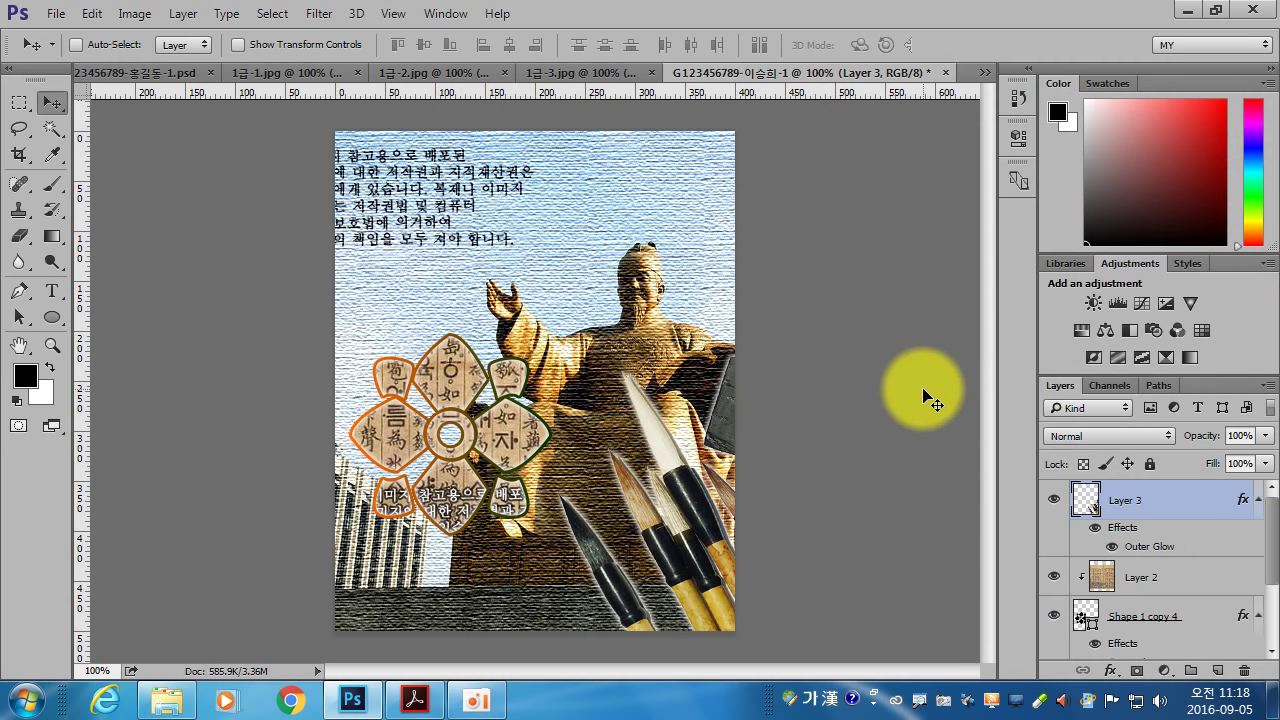
Review the task PDF's Shape Tool banner and flower requirements in Acrobat Reader.
{"action": "left_click", "coordinate": [400, 706]}
{"action": "scroll", "coordinate": [318, 500], "scroll_direction": "down", "scroll_amount": 1}
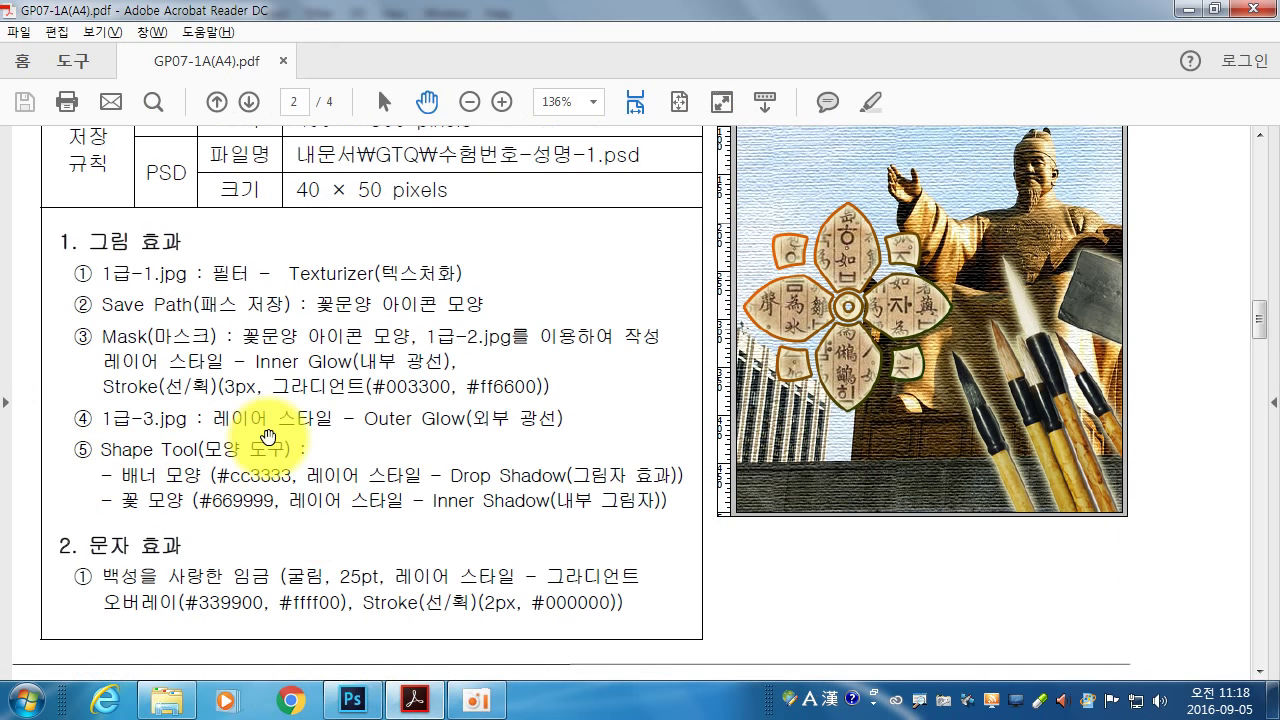
{"action": "scroll", "coordinate": [364, 526], "scroll_direction": "up", "scroll_amount": 2}
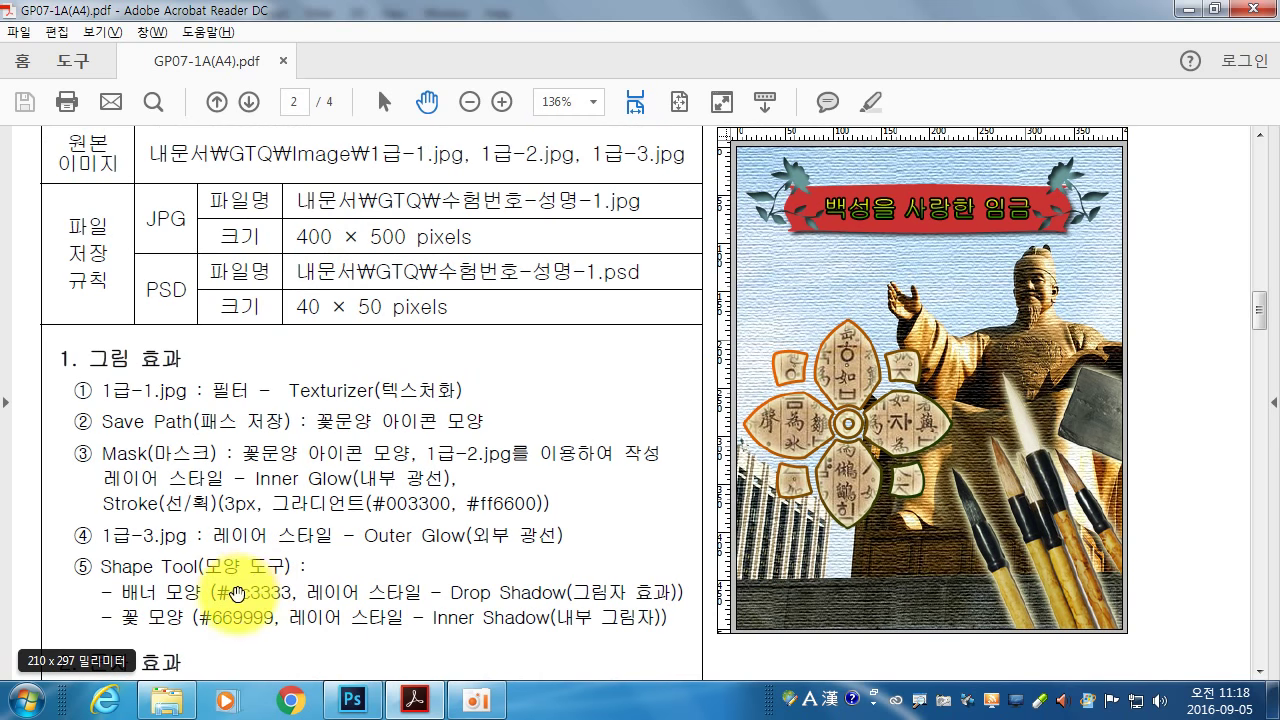
Back in the poster, set the foreground colour to red #cc3333.
{"action": "left_click", "coordinate": [352, 700]}
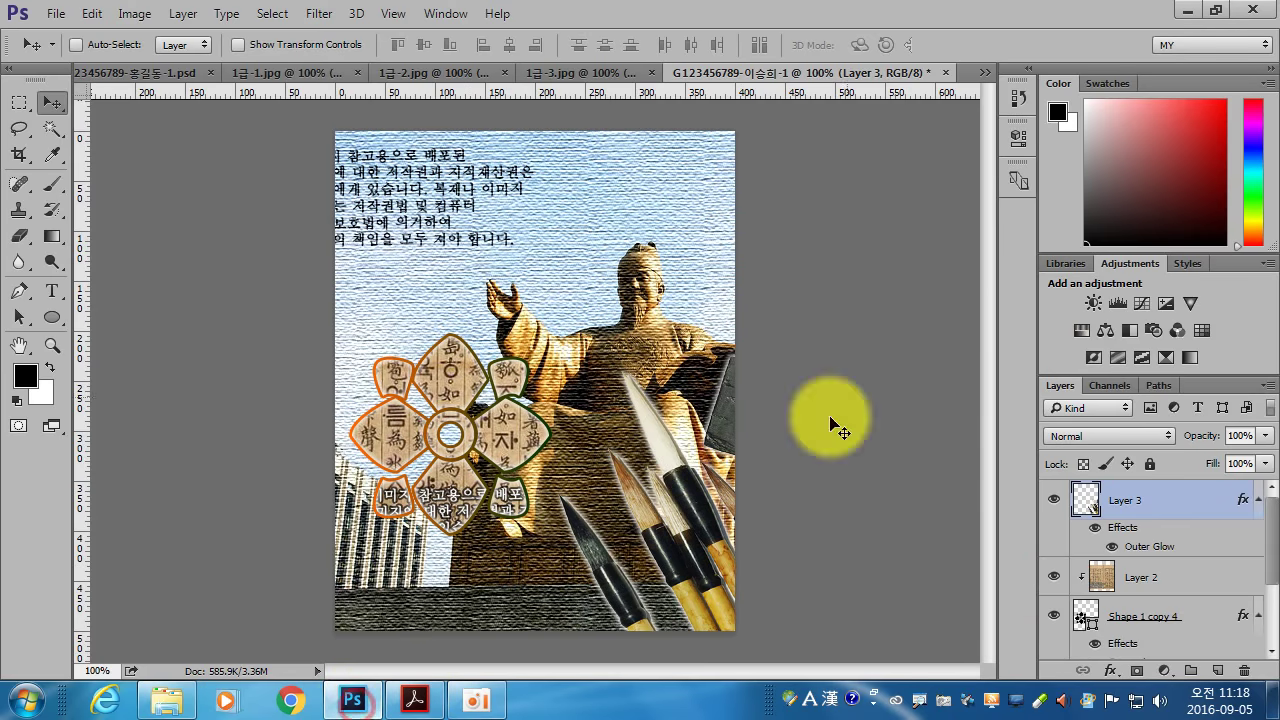
{"action": "left_click", "coordinate": [66, 322]}
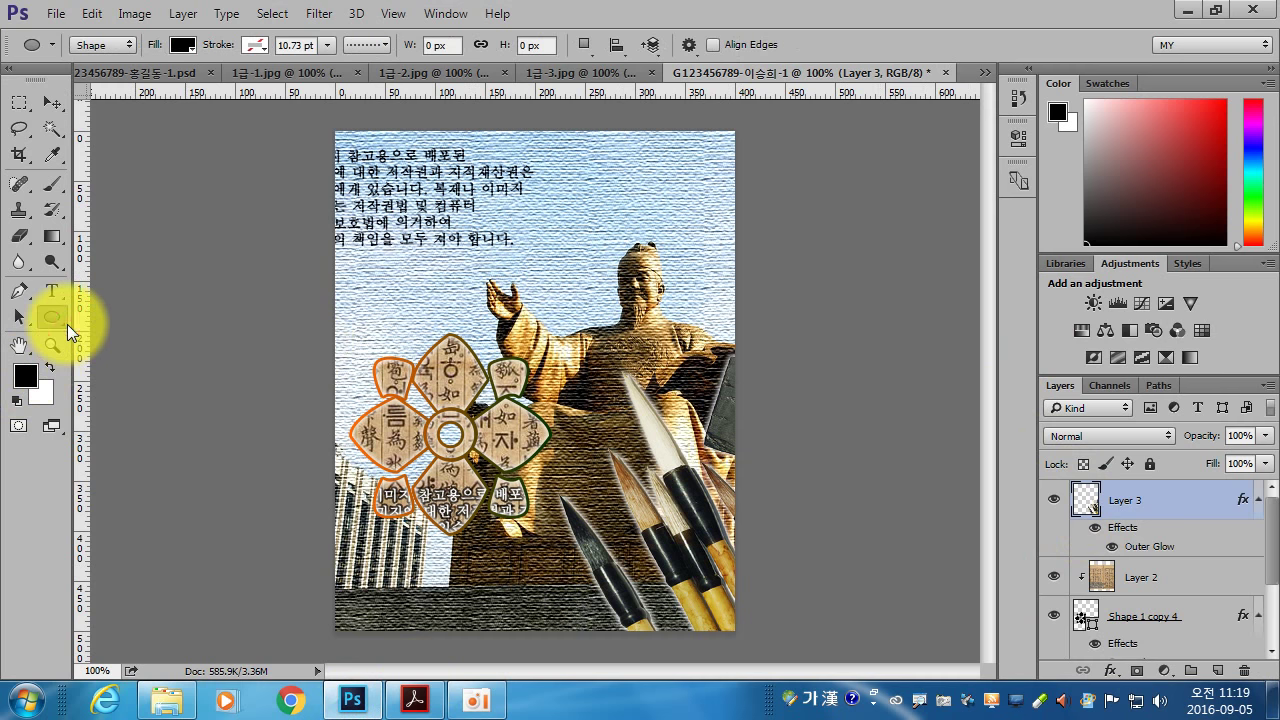
{"action": "left_click", "coordinate": [37, 378]}
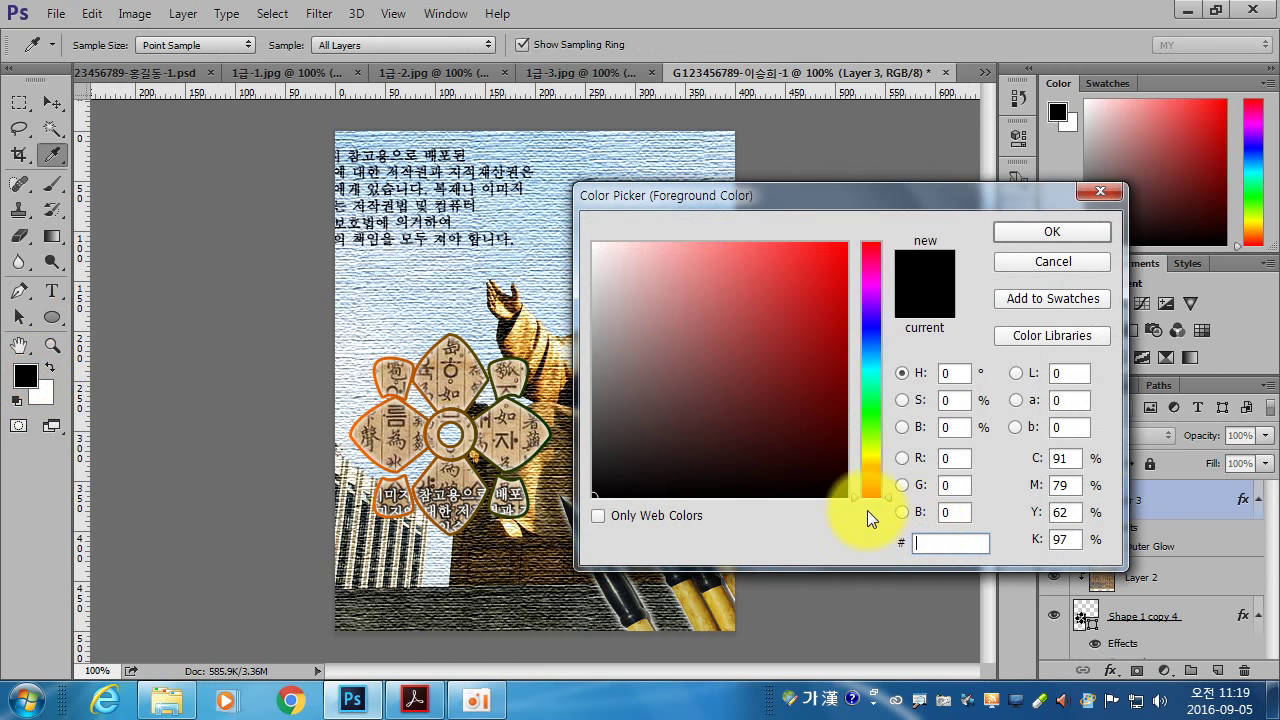
{"action": "type", "text": "cc33"}
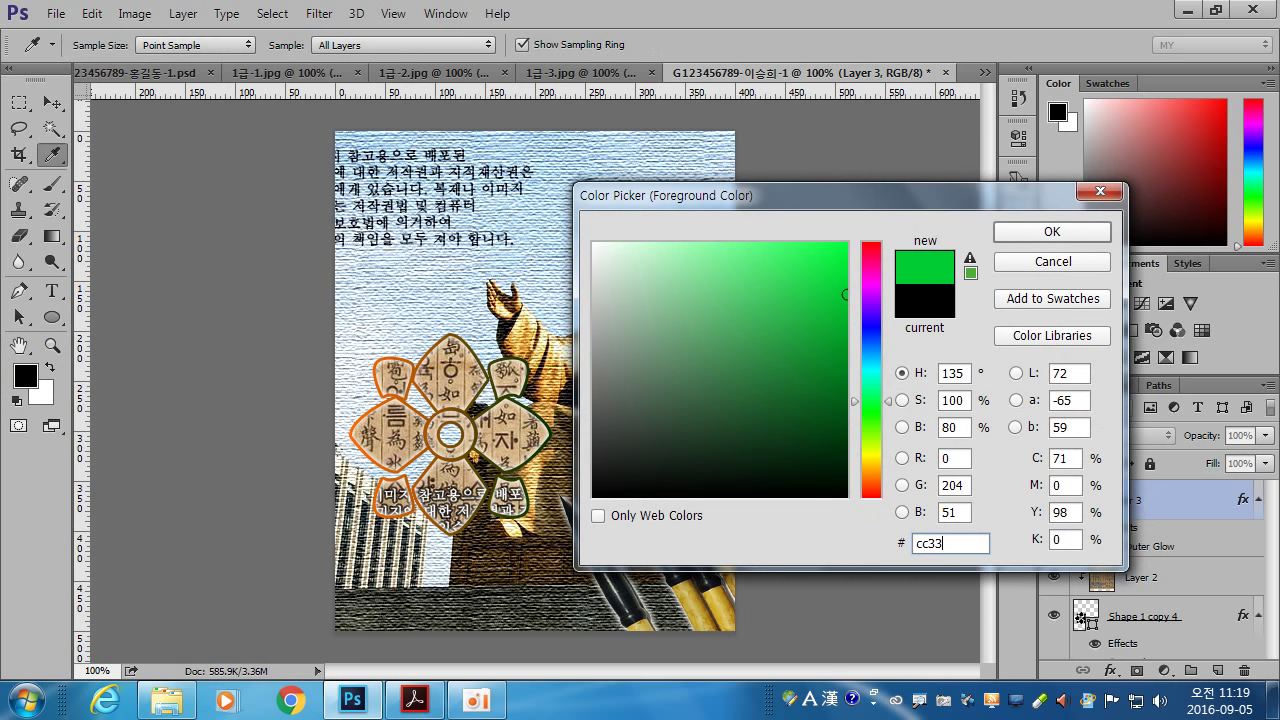
{"action": "type", "text": "33"}
{"action": "key", "text": "Return"}
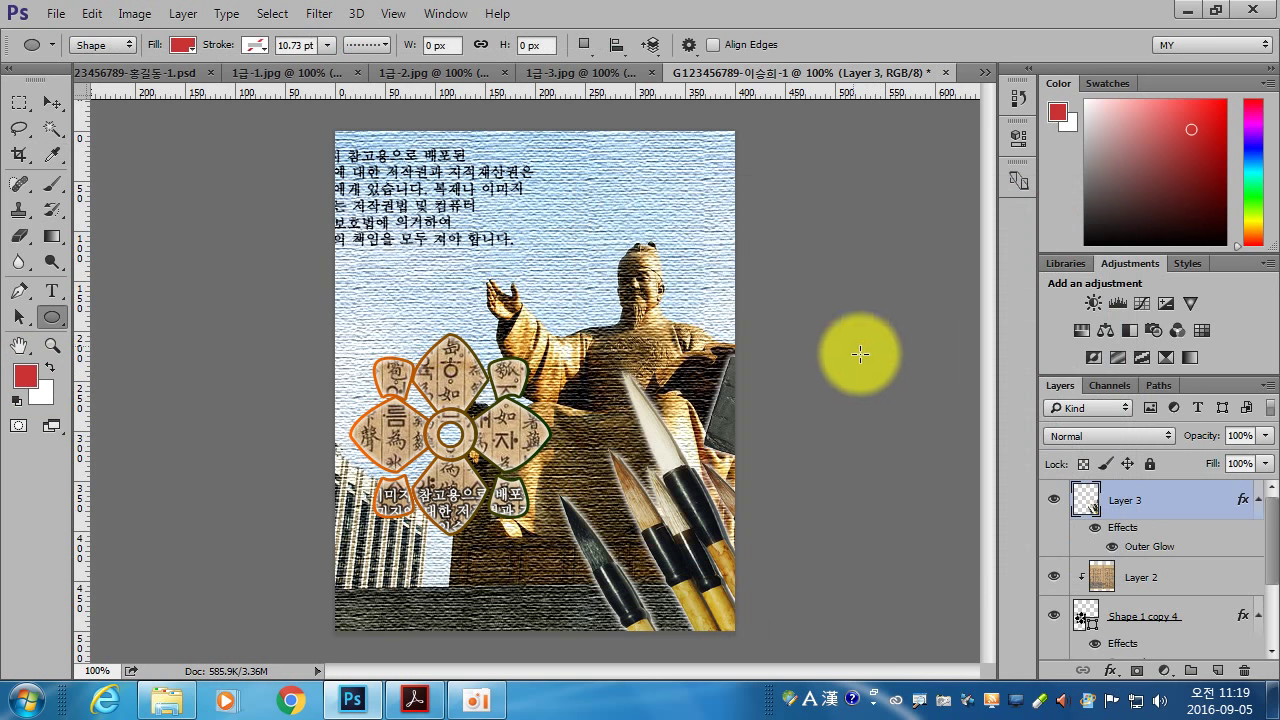
Draw the banner custom shape across the poster's upper area above the statue.
{"action": "left_click", "coordinate": [690, 44]}
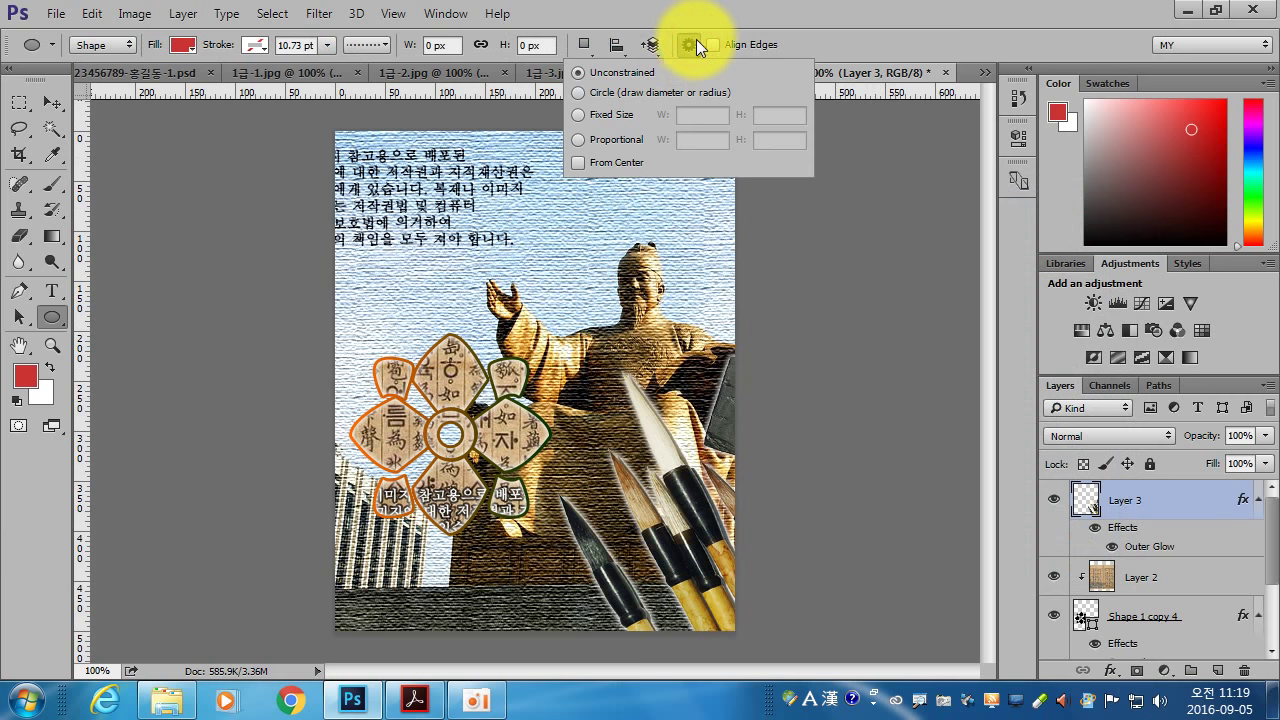
{"action": "left_click", "coordinate": [696, 40]}
{"action": "right_click", "coordinate": [55, 317]}
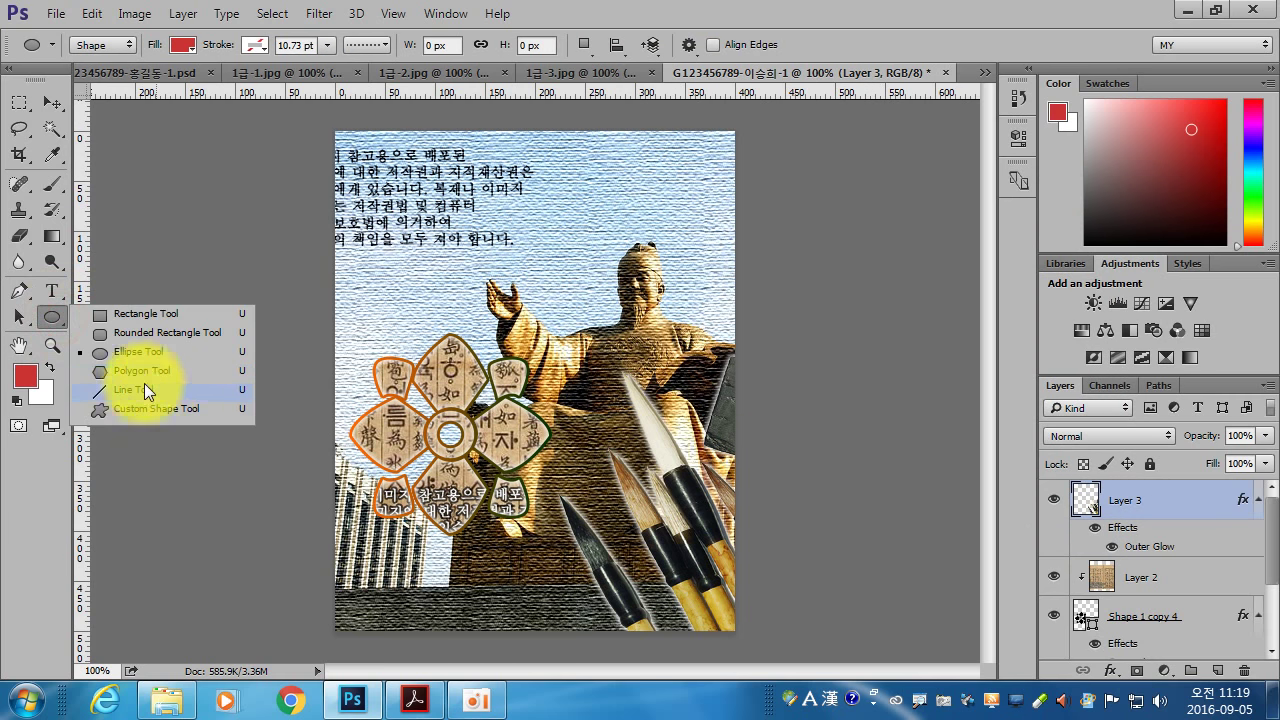
{"action": "left_click", "coordinate": [131, 412]}
{"action": "left_click", "coordinate": [772, 45]}
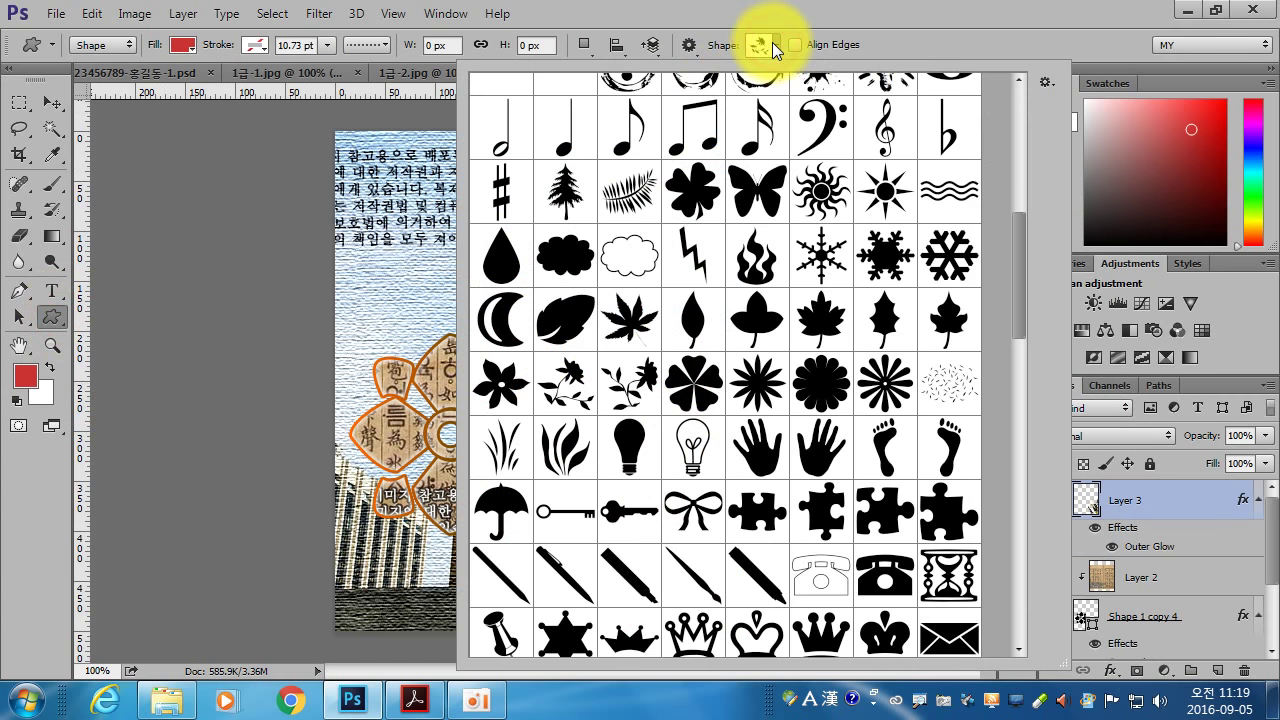
{"action": "left_click_drag", "start_coordinate": [1020, 308], "coordinate": [1016, 212]}
{"action": "left_click", "coordinate": [627, 318]}
{"action": "left_click", "coordinate": [627, 318]}
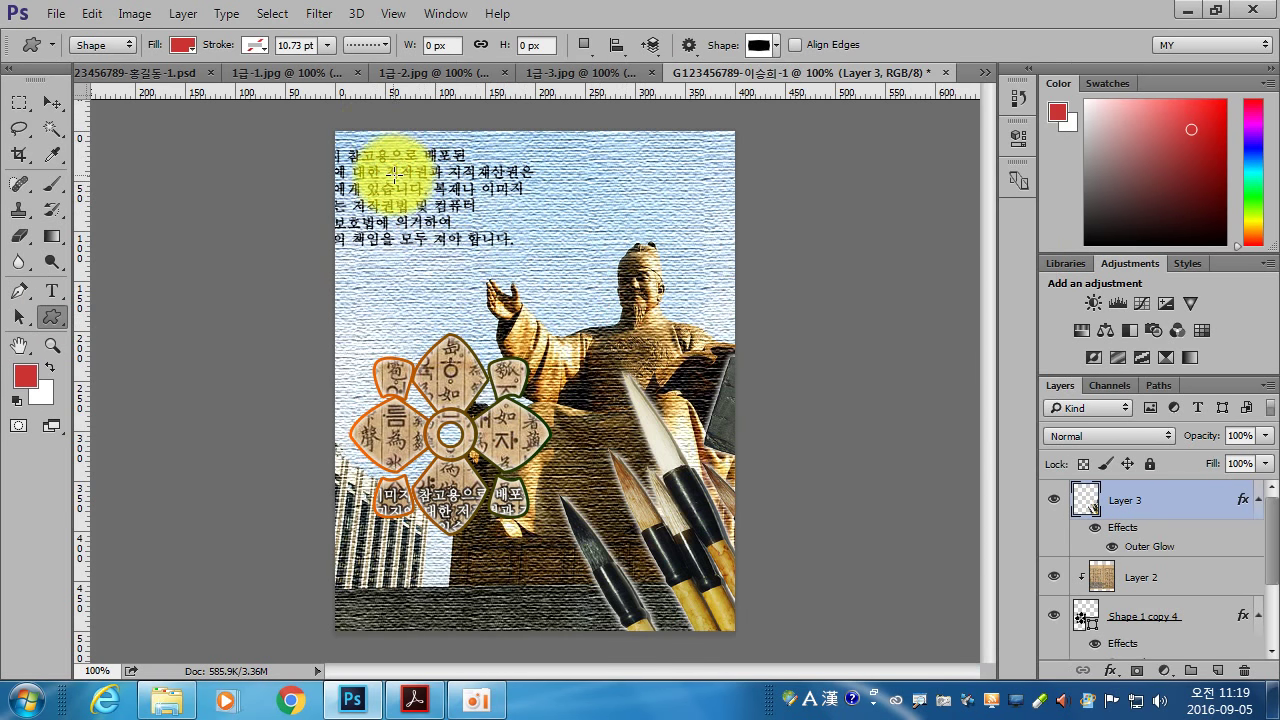
{"action": "mouse_move", "coordinate": [397, 182]}
{"action": "left_mouse_down"}
{"action": "mouse_move", "coordinate": [624, 230]}
{"action": "mouse_move", "coordinate": [669, 218]}
{"action": "left_mouse_up"}
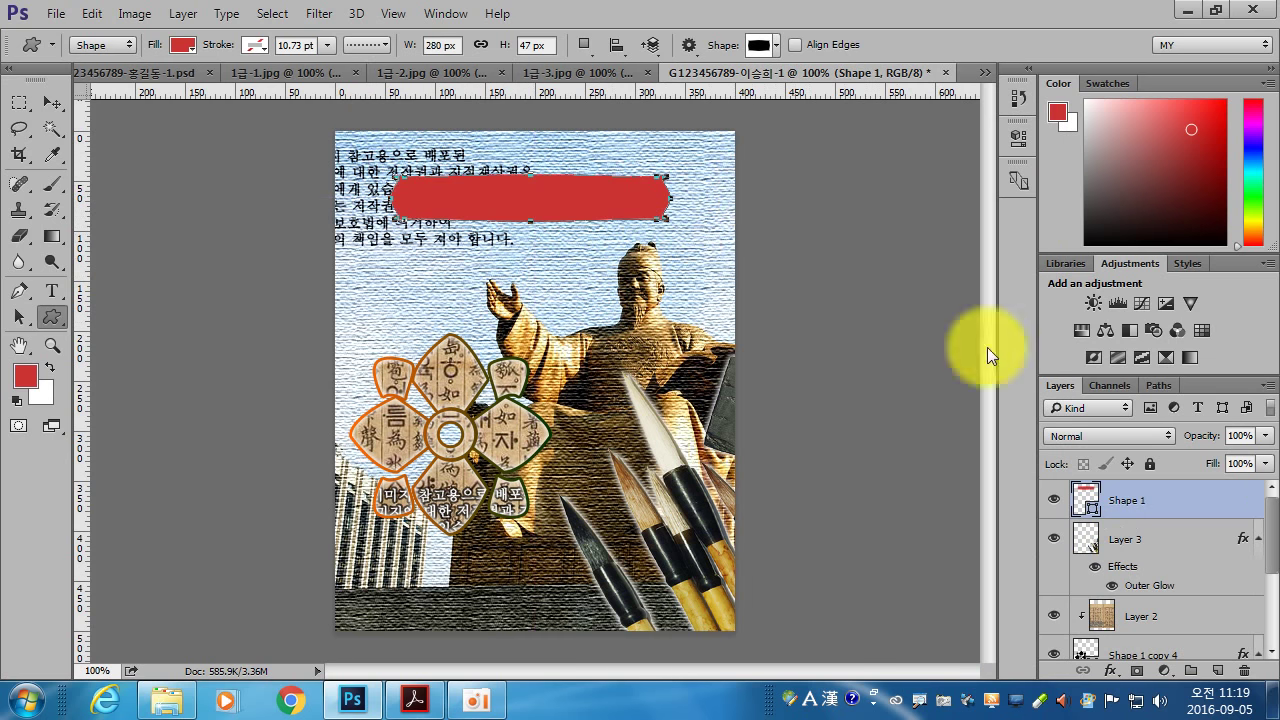
Apply a Multiply drop shadow to the Shape 1 banner at 116° angle, 6 px distance.
{"action": "double_click", "coordinate": [1197, 497]}
{"action": "left_click", "coordinate": [345, 447]}
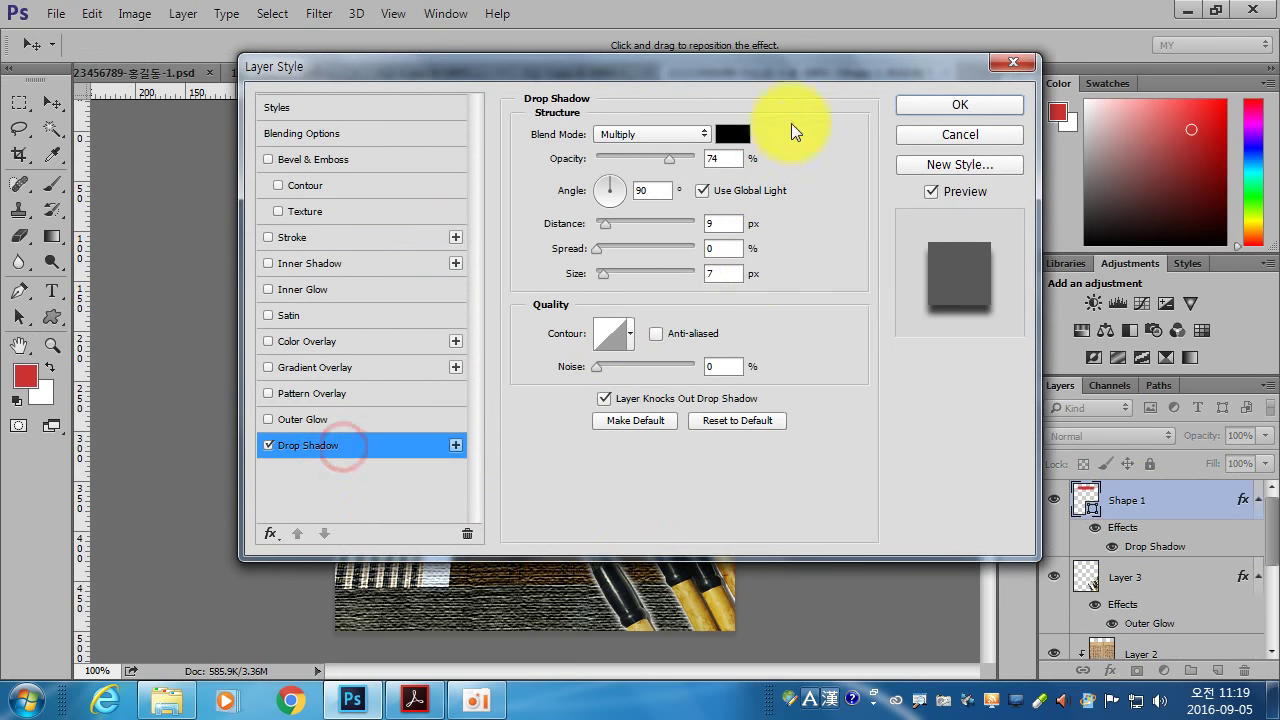
{"action": "mouse_move", "coordinate": [770, 48]}
{"action": "left_mouse_down"}
{"action": "mouse_move", "coordinate": [767, 65]}
{"action": "mouse_move", "coordinate": [1124, 258]}
{"action": "left_mouse_up"}
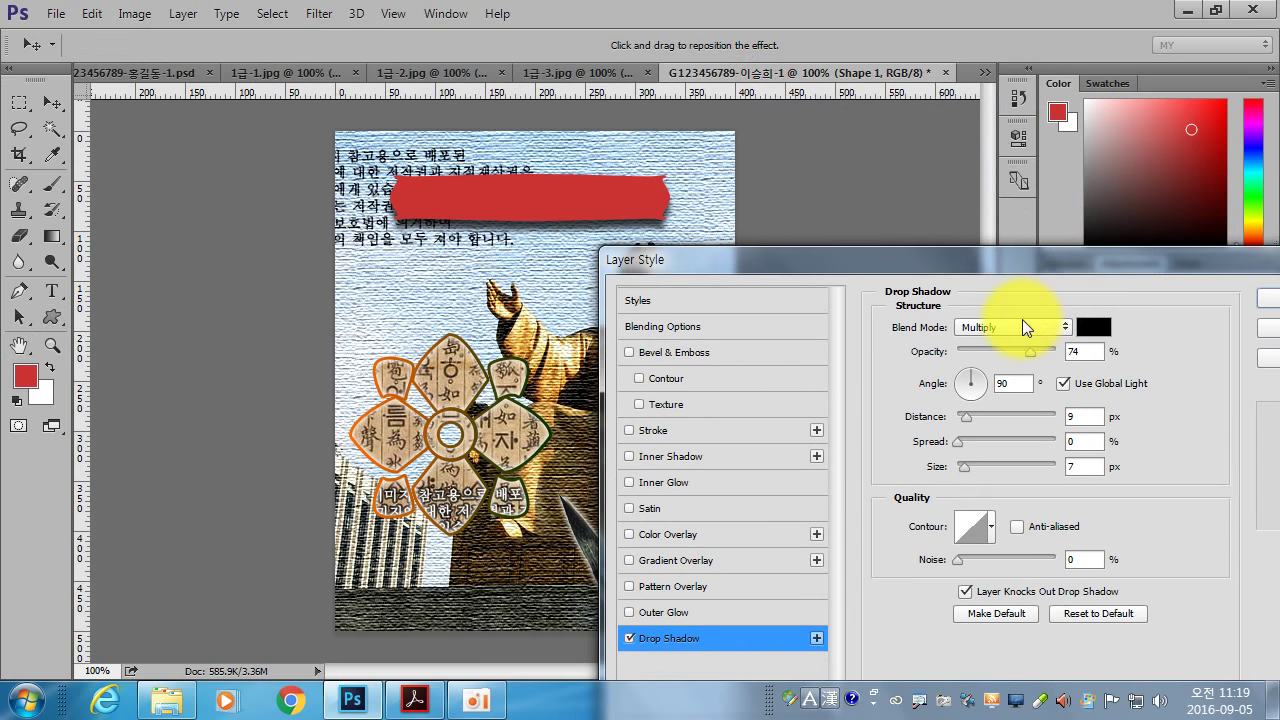
{"action": "left_click", "coordinate": [967, 363]}
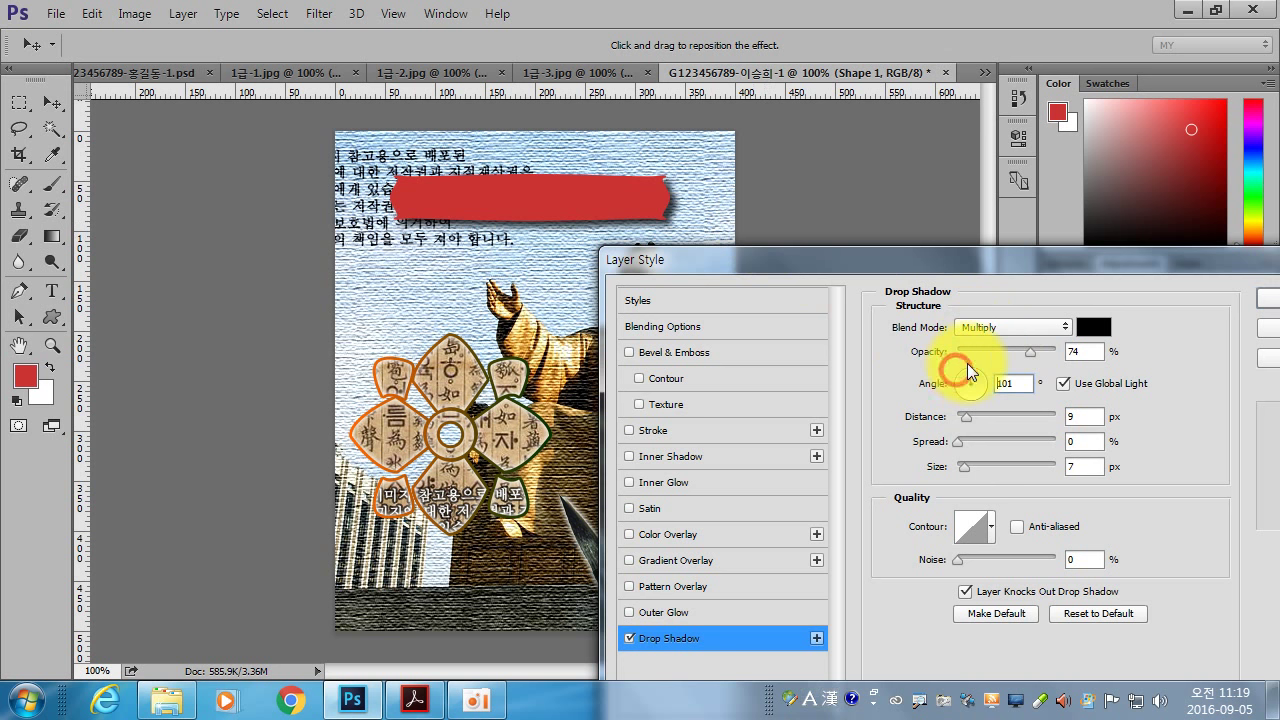
{"action": "mouse_move", "coordinate": [657, 229]}
{"action": "left_mouse_down"}
{"action": "mouse_move", "coordinate": [671, 214]}
{"action": "mouse_move", "coordinate": [677, 223]}
{"action": "left_mouse_up"}
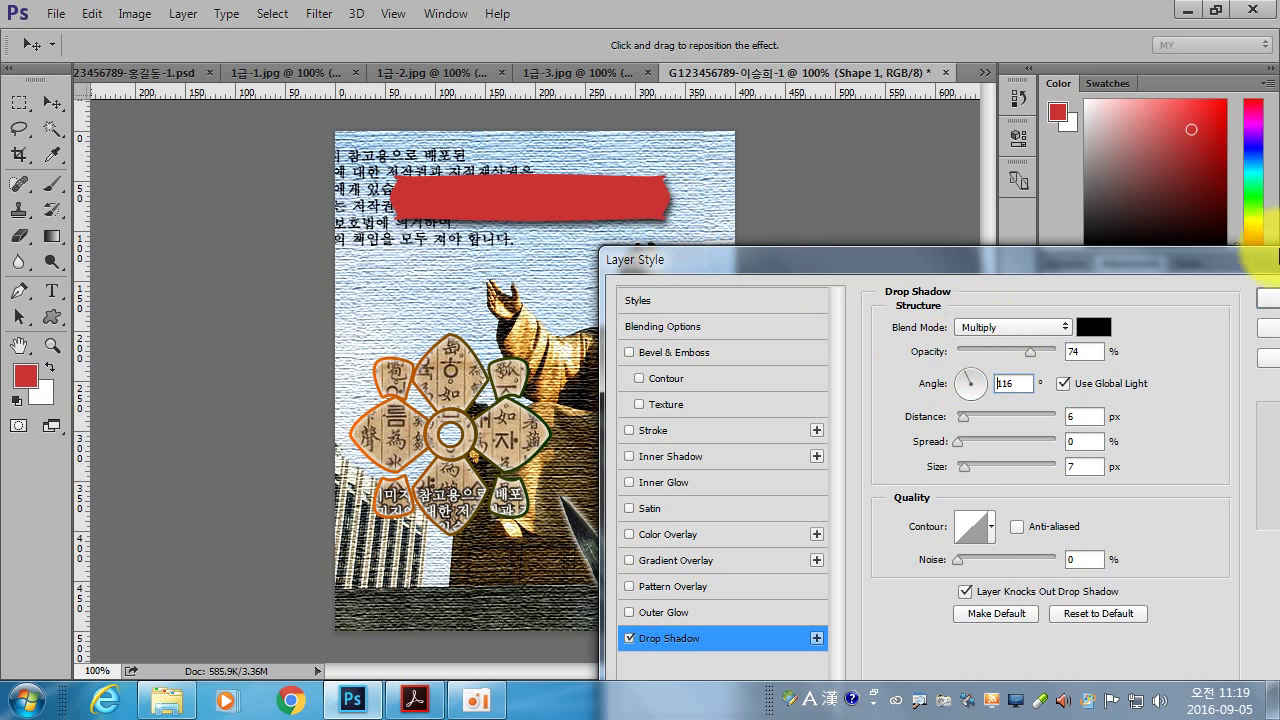
{"action": "left_click_drag", "start_coordinate": [1207, 274], "coordinate": [932, 305]}
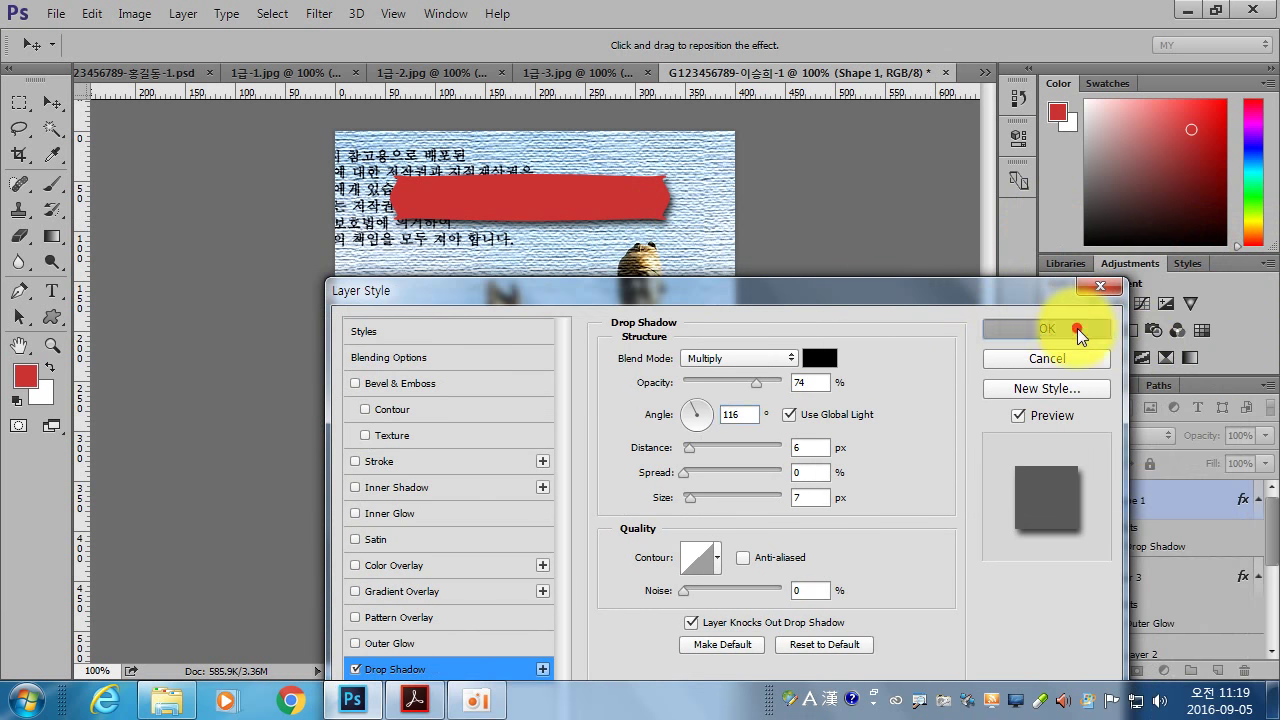
{"action": "left_click", "coordinate": [1077, 328]}
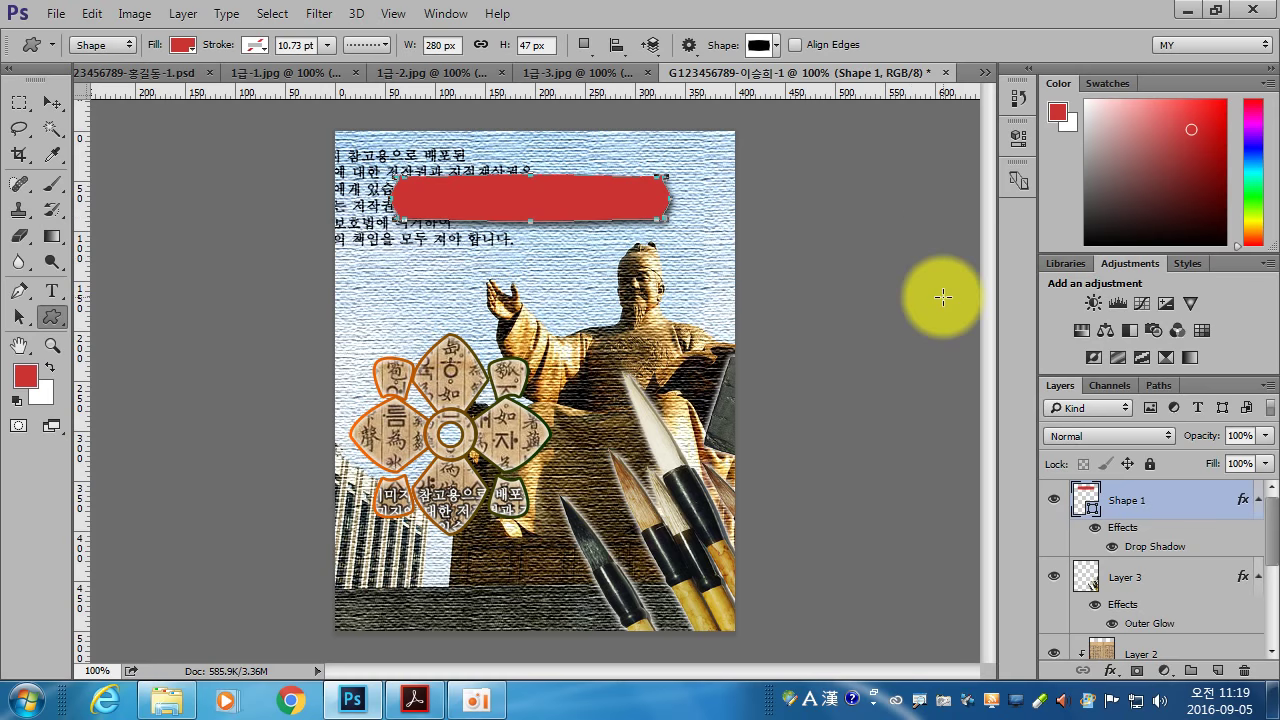
Check the PDF spec, then select the flower-branch custom shape.
{"action": "left_click", "coordinate": [414, 700]}
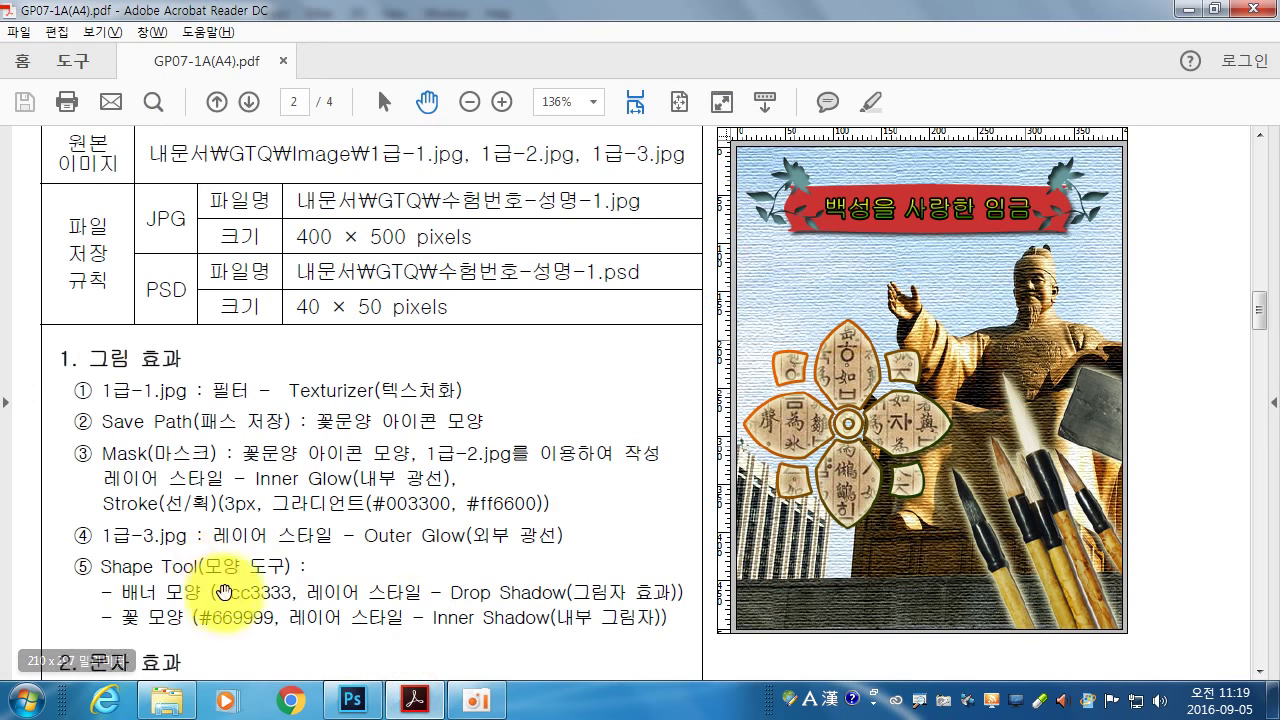
{"action": "scroll", "coordinate": [240, 545], "scroll_direction": "down", "scroll_amount": 1}
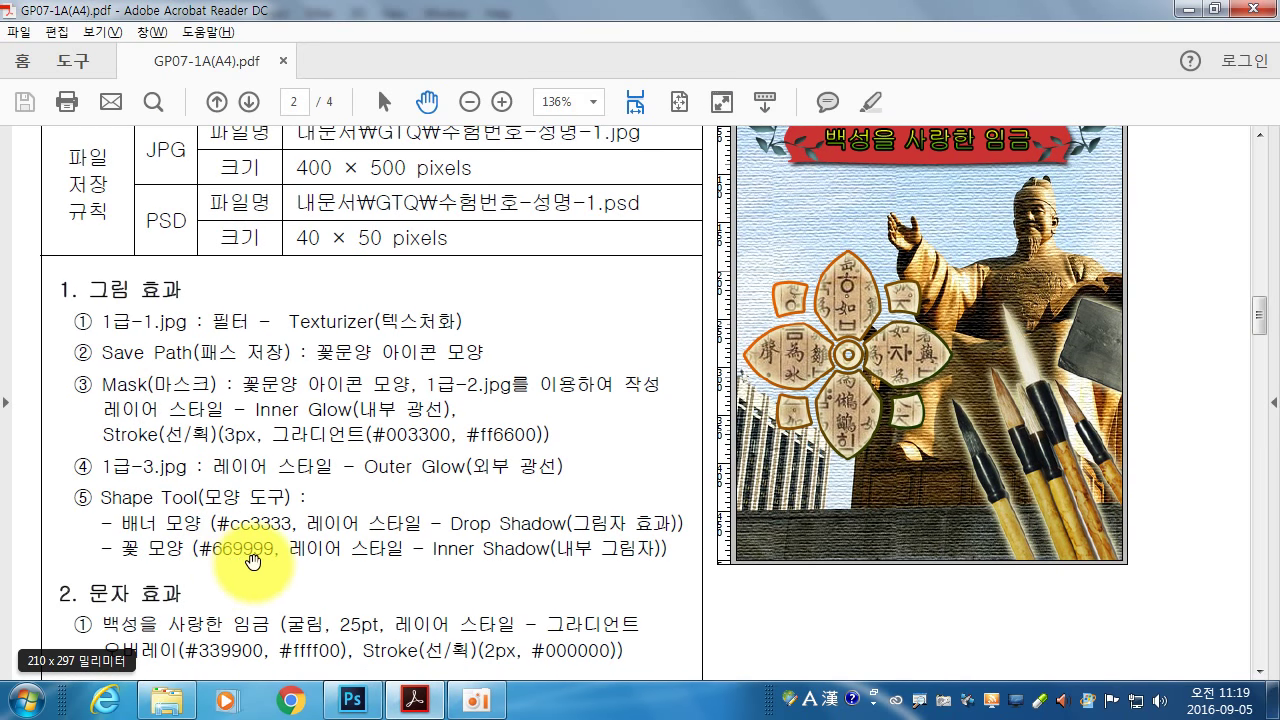
{"action": "left_click", "coordinate": [352, 700]}
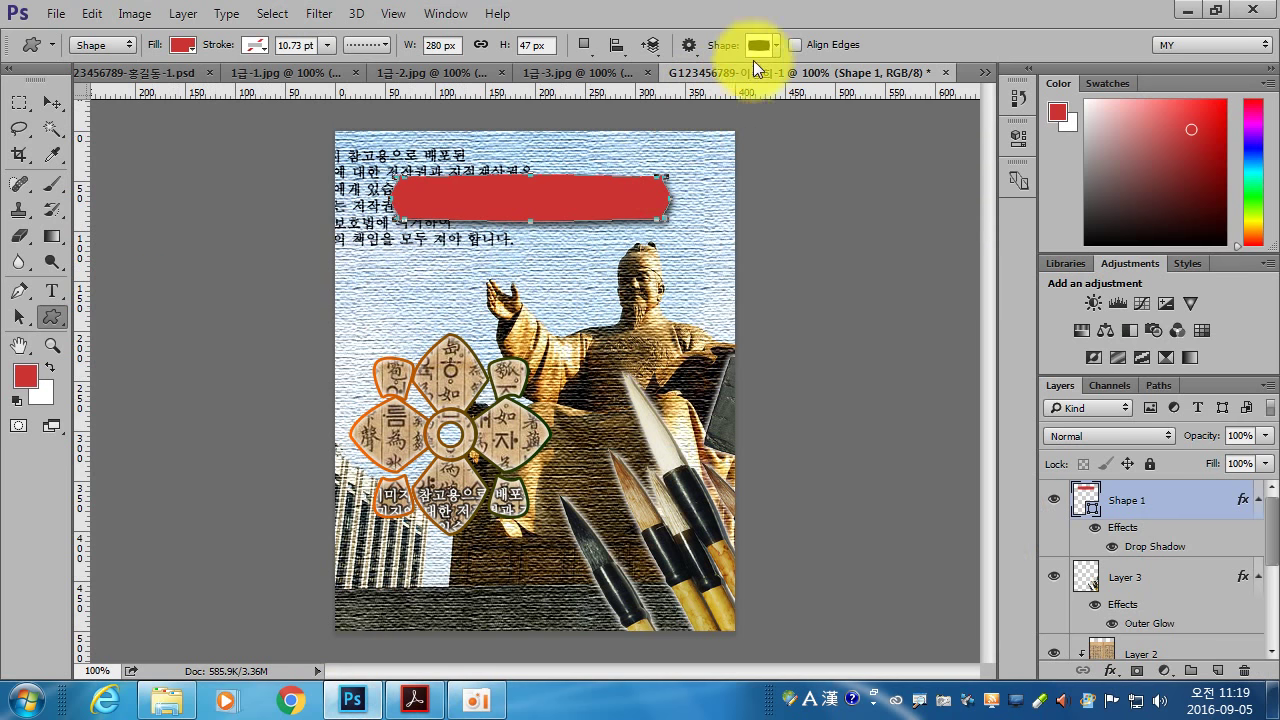
{"action": "left_click", "coordinate": [775, 45]}
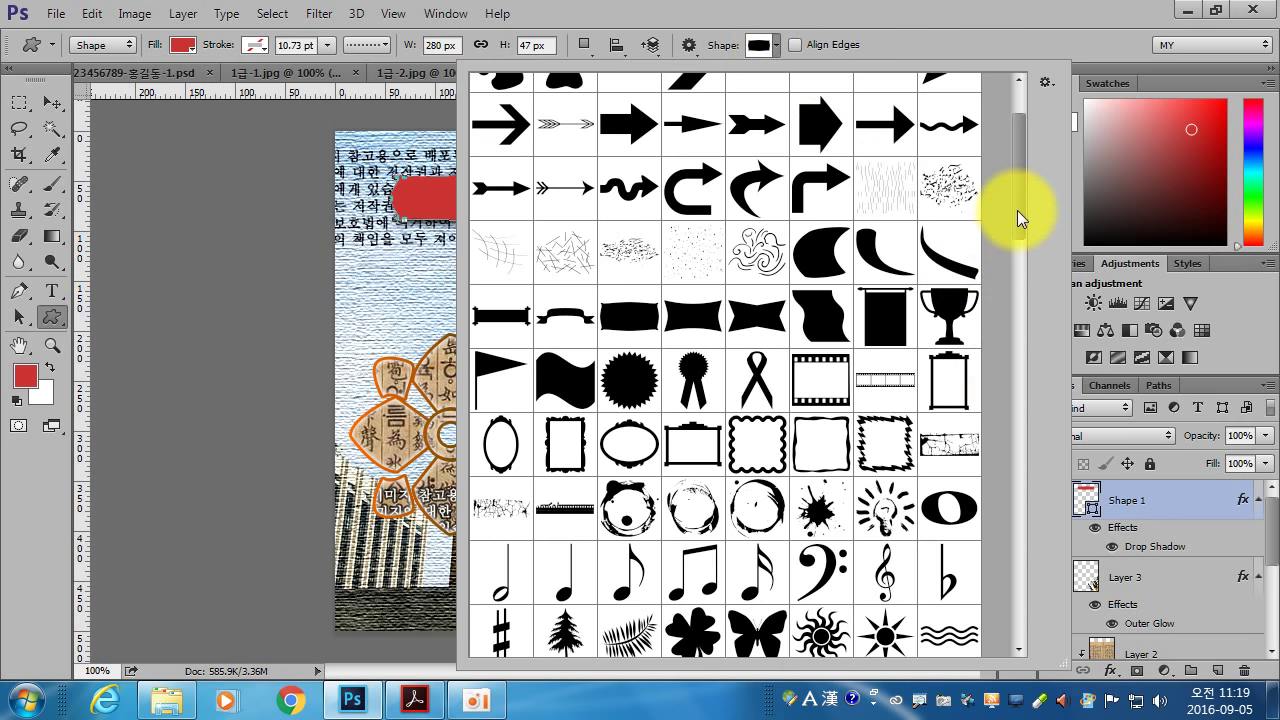
{"action": "scroll", "coordinate": [1017, 210], "scroll_direction": "up", "scroll_amount": 2}
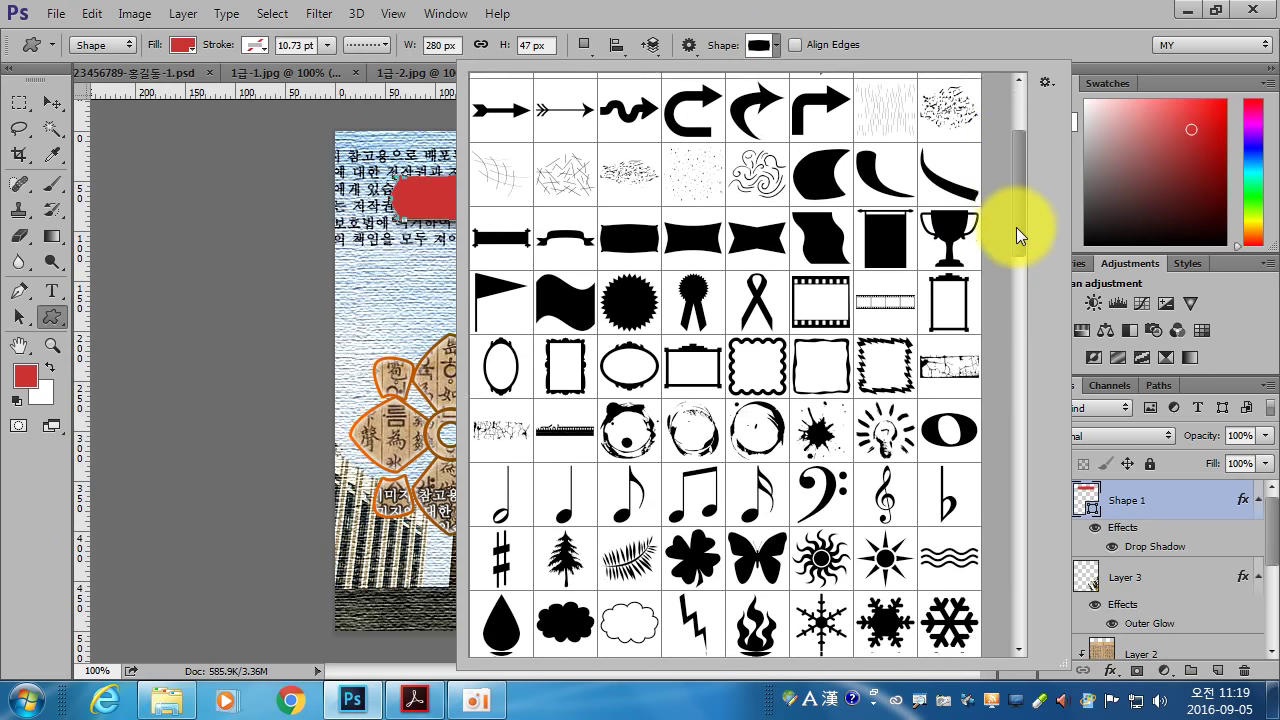
{"action": "left_click_drag", "start_coordinate": [1017, 206], "coordinate": [1016, 297]}
{"action": "left_click", "coordinate": [568, 447]}
{"action": "left_click", "coordinate": [561, 445]}
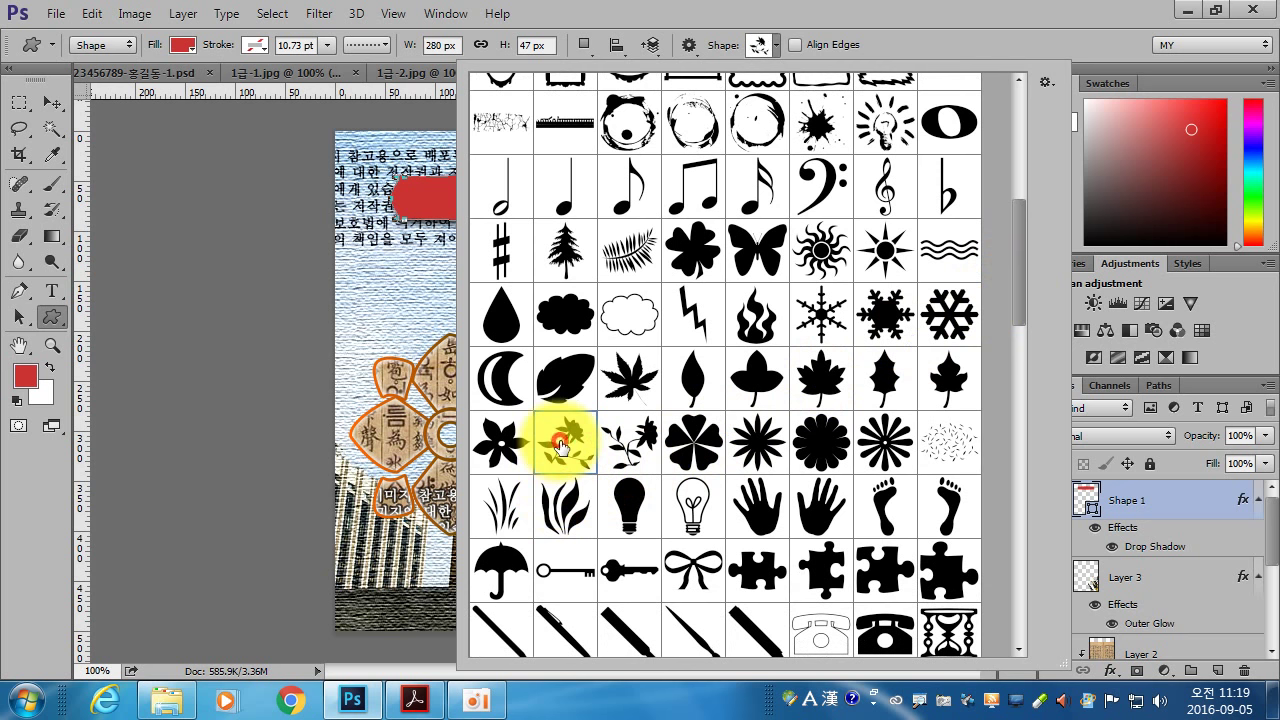
{"action": "left_click", "coordinate": [568, 452]}
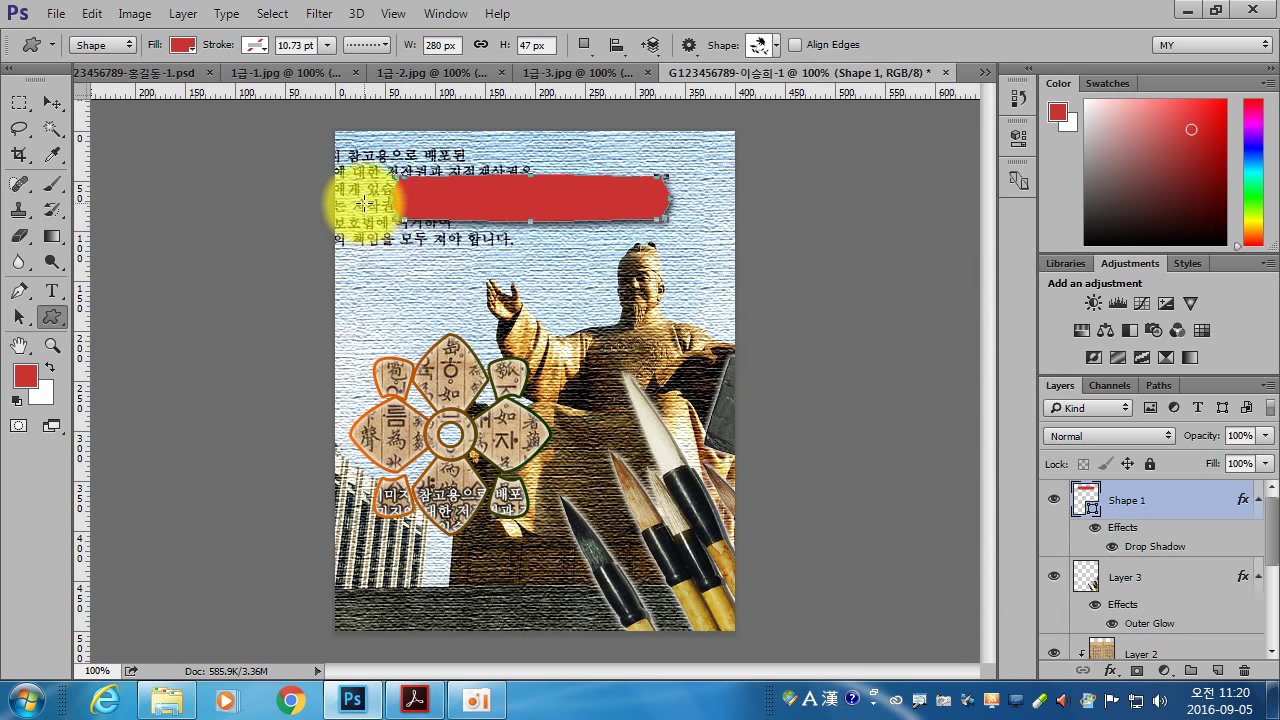
Draw the flower-branch at the banner's left end and fill it teal #669999.
{"action": "mouse_move", "coordinate": [358, 150]}
{"action": "left_mouse_down"}
{"action": "mouse_move", "coordinate": [426, 228]}
{"action": "mouse_move", "coordinate": [421, 219]}
{"action": "left_mouse_up"}
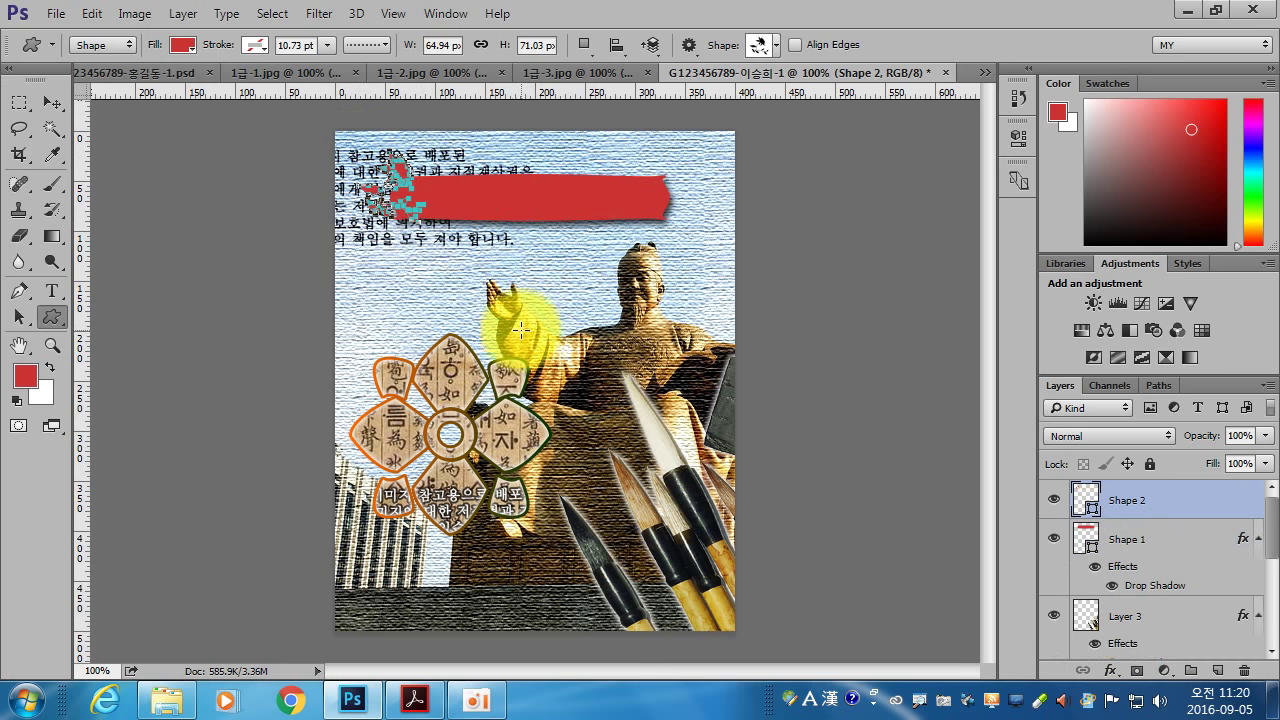
{"action": "double_click", "coordinate": [1089, 501]}
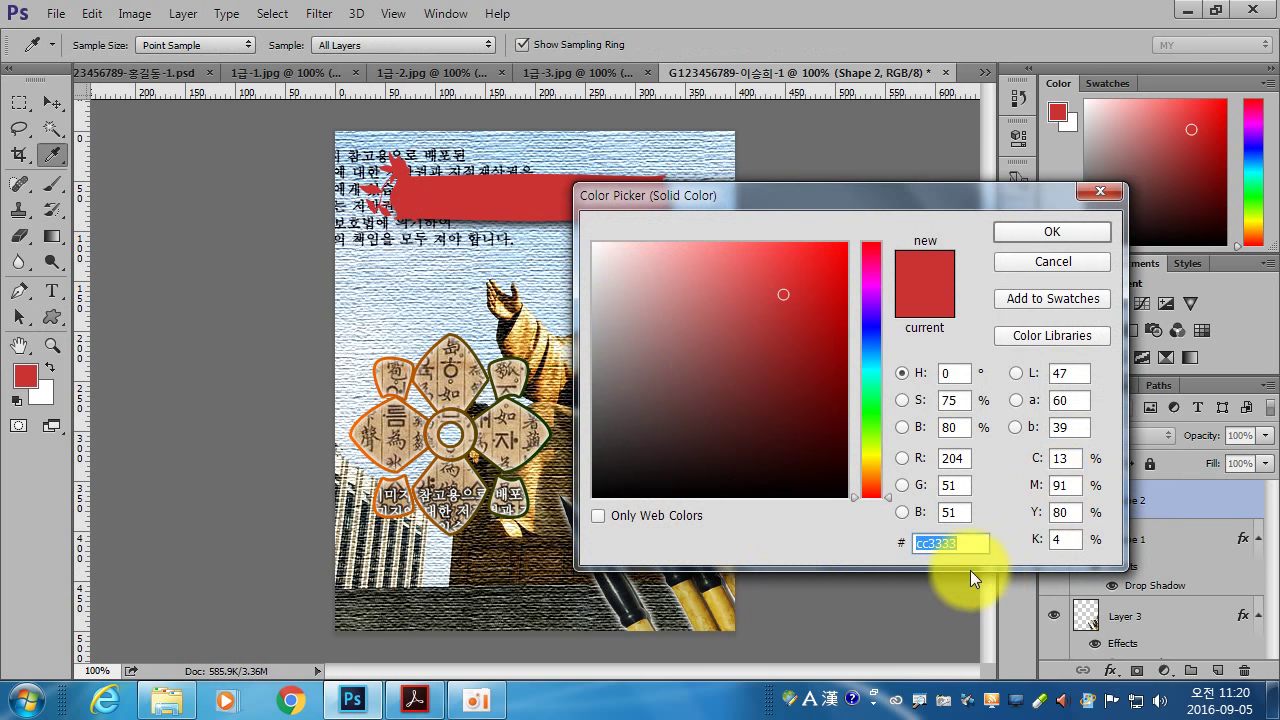
{"action": "type", "text": "669999"}
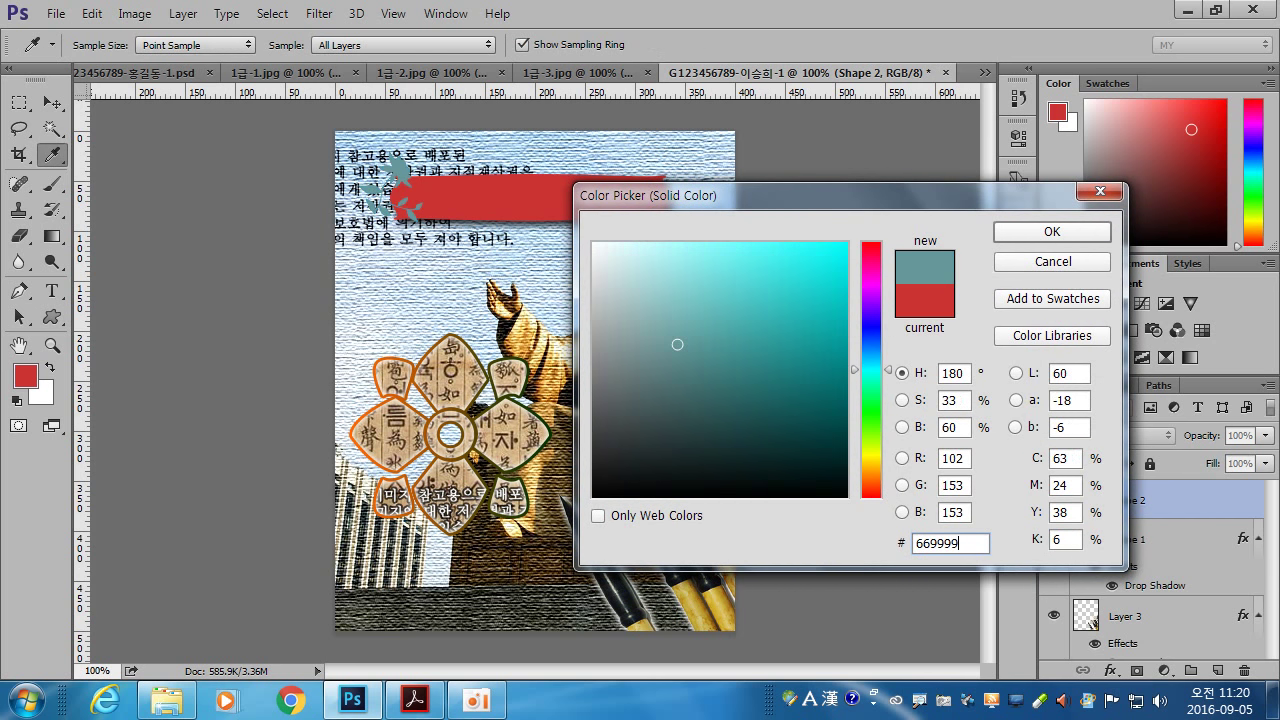
{"action": "key", "text": "Return"}
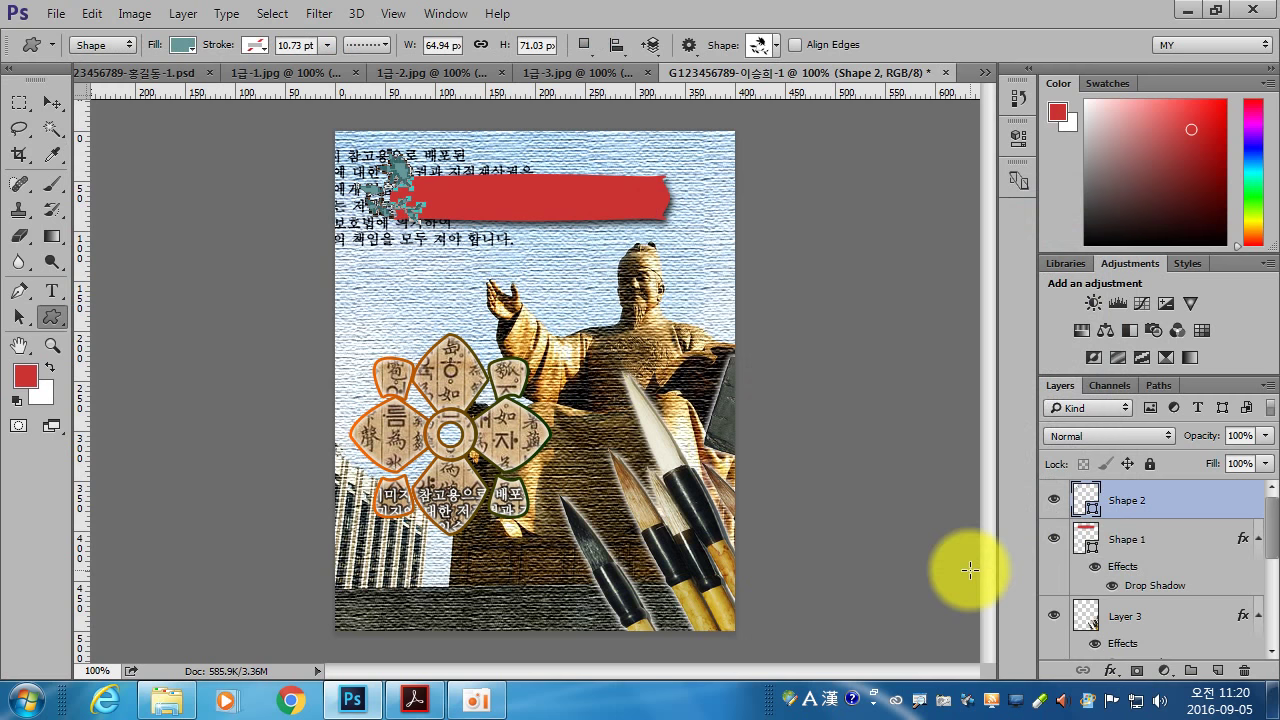
Add an Inner Shadow layer style to the Shape 2 flower ornament.
{"action": "double_click", "coordinate": [1180, 494]}
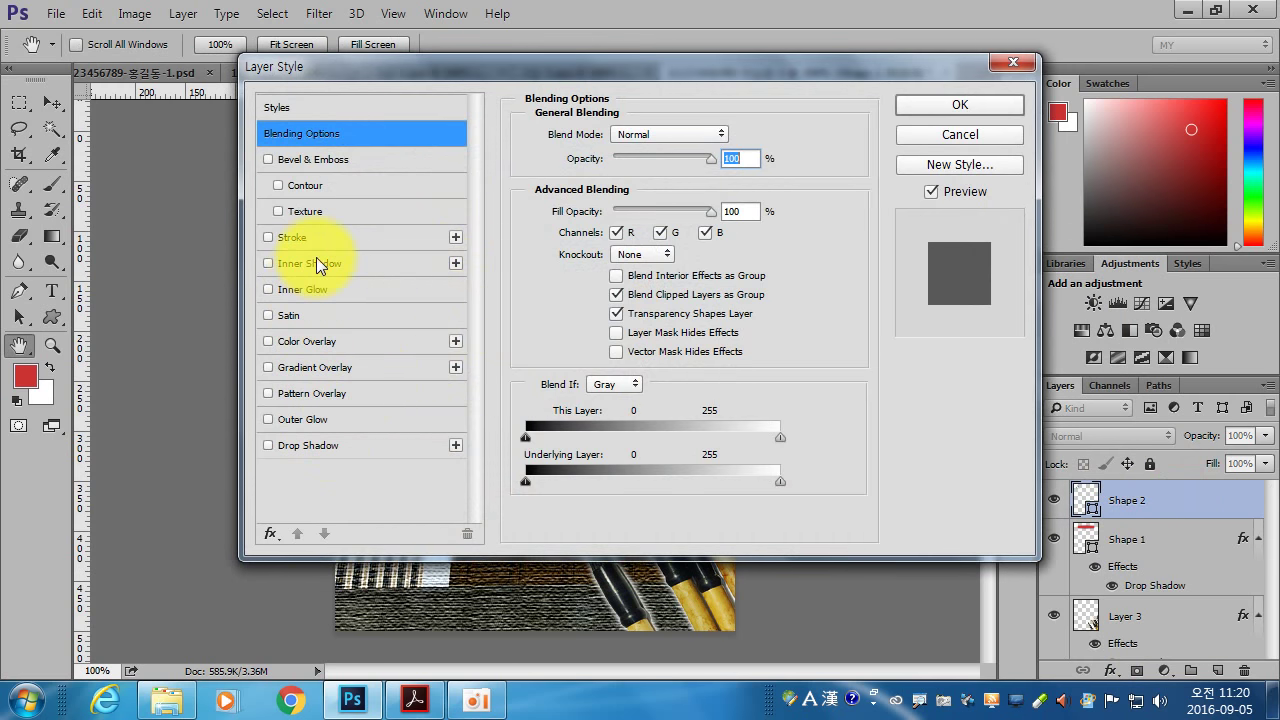
{"action": "left_click", "coordinate": [312, 262]}
{"action": "left_click_drag", "start_coordinate": [615, 64], "coordinate": [815, 316]}
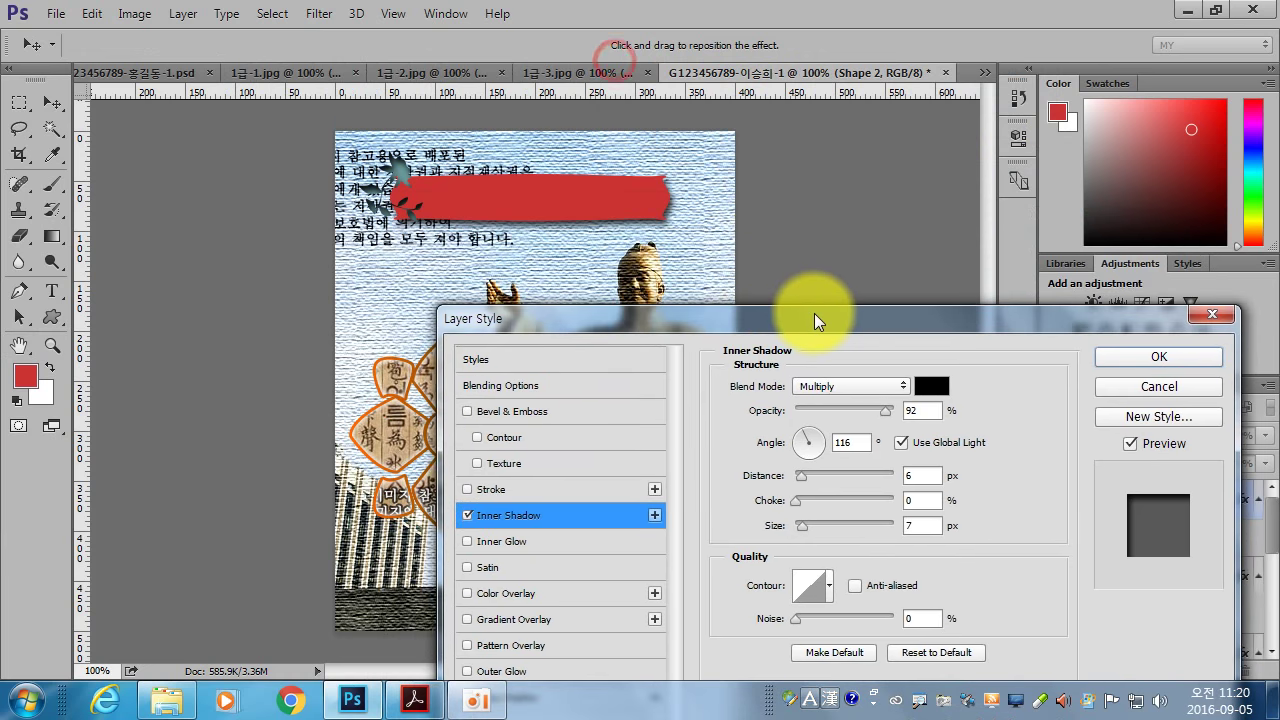
{"action": "left_click", "coordinate": [1186, 359]}
{"action": "left_click_drag", "start_coordinate": [495, 262], "coordinate": [551, 269]}
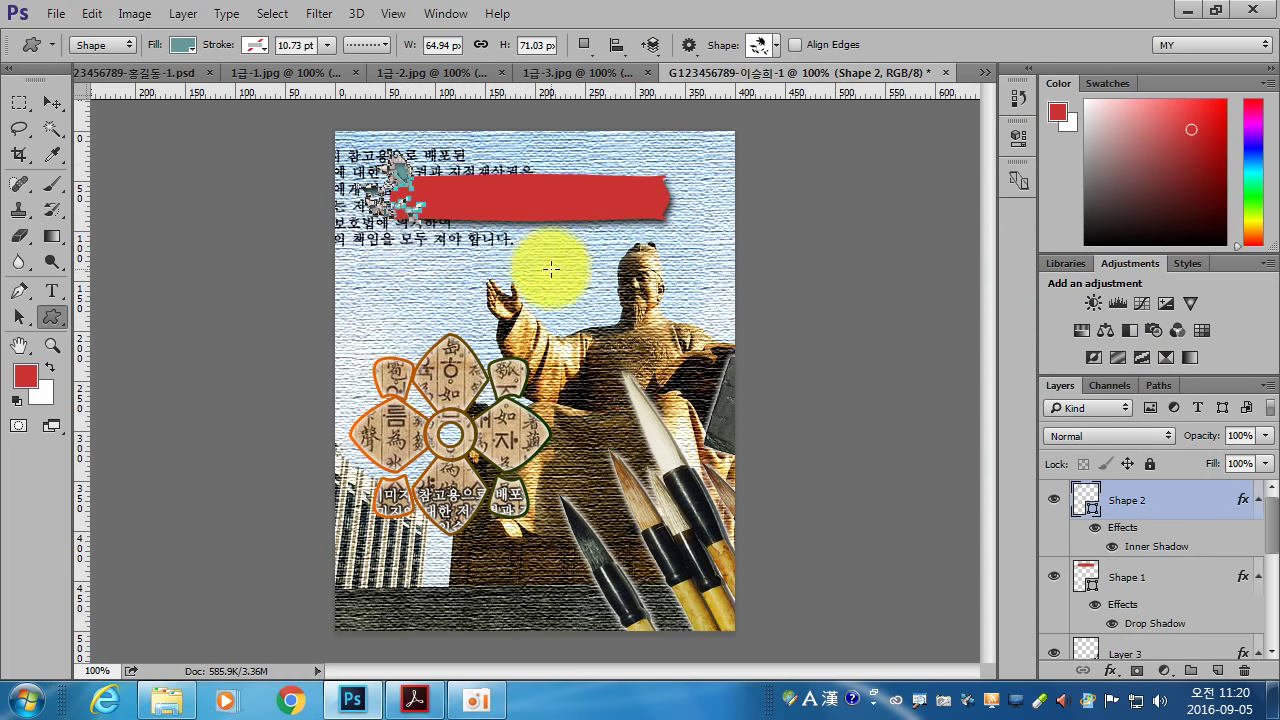
Duplicate the ornament, flip the copy horizontally, and place it at the banner's right end.
{"action": "key", "text": "ctrl+j"}
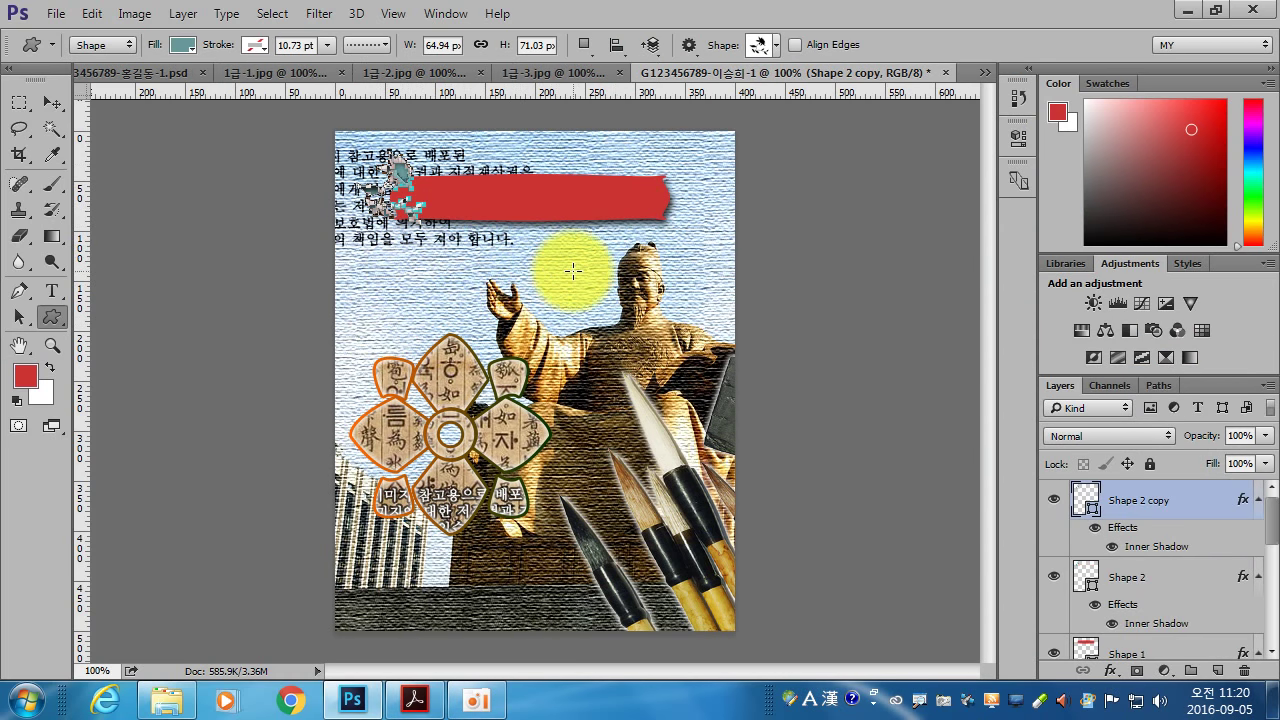
{"action": "left_click", "coordinate": [92, 16]}
{"action": "mouse_move", "coordinate": [172, 417]}
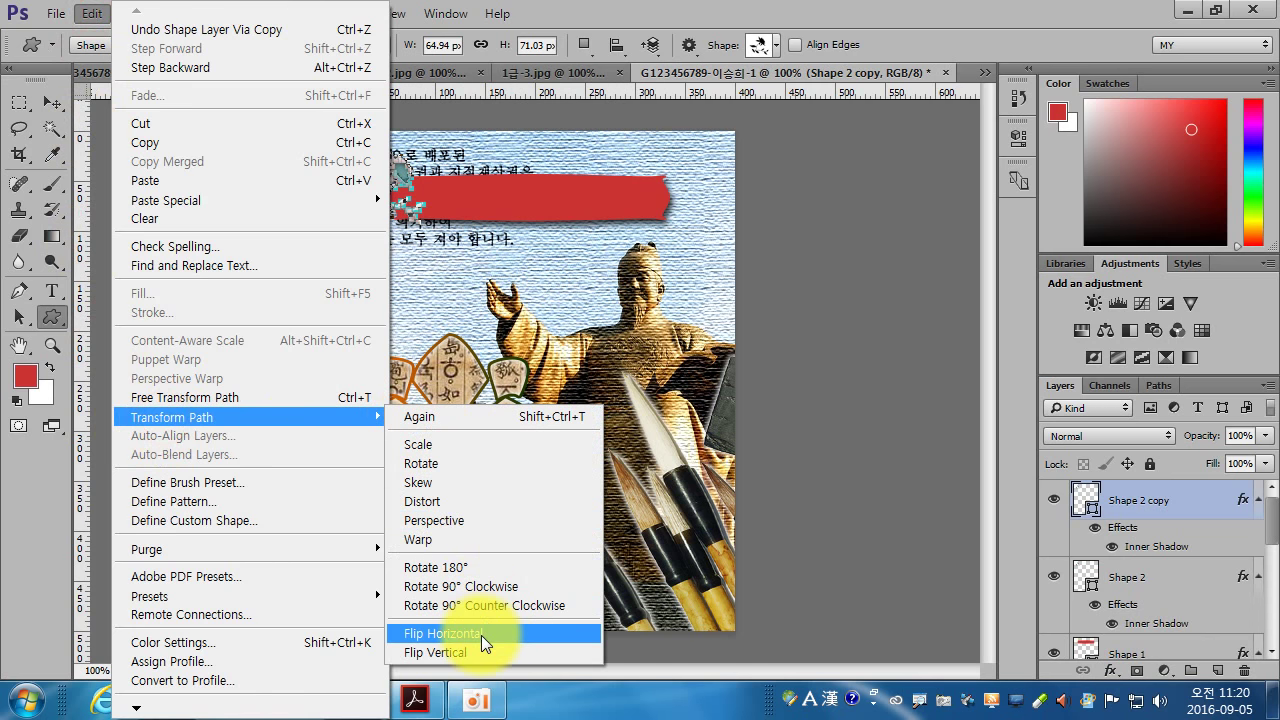
{"action": "left_click", "coordinate": [478, 633]}
{"action": "left_click", "coordinate": [50, 102]}
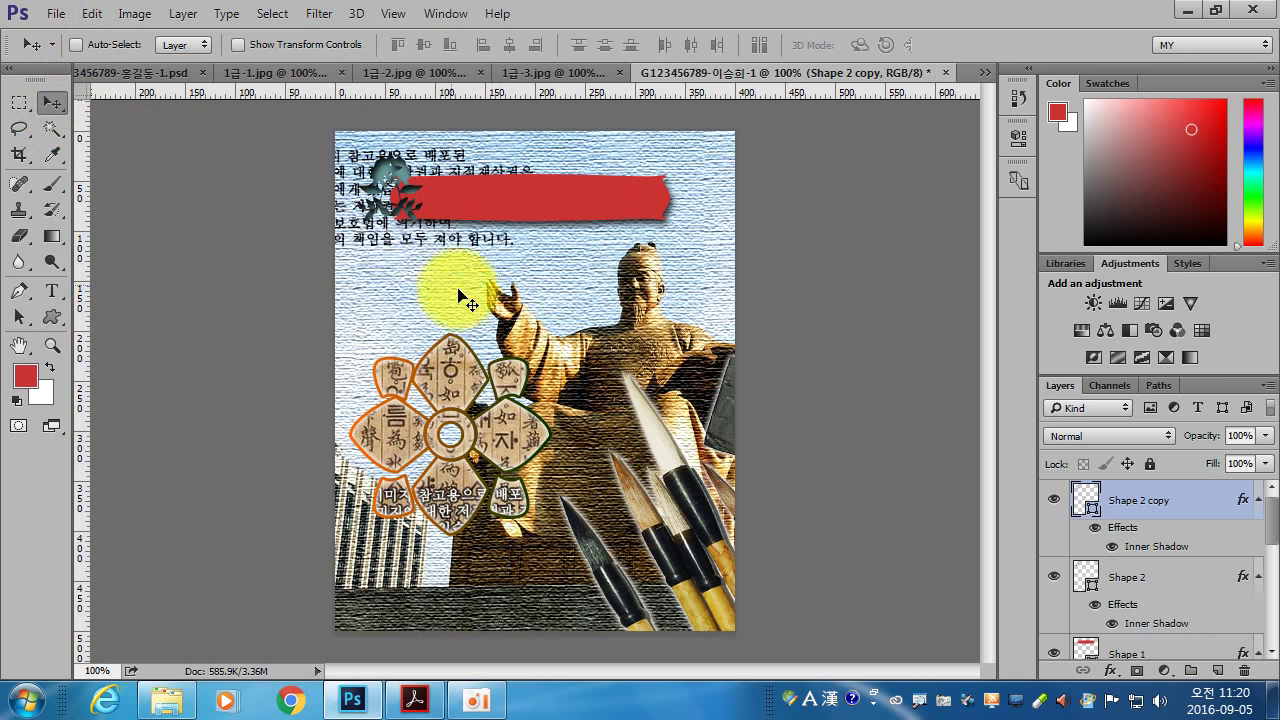
{"action": "left_click_drag", "start_coordinate": [457, 286], "coordinate": [704, 297]}
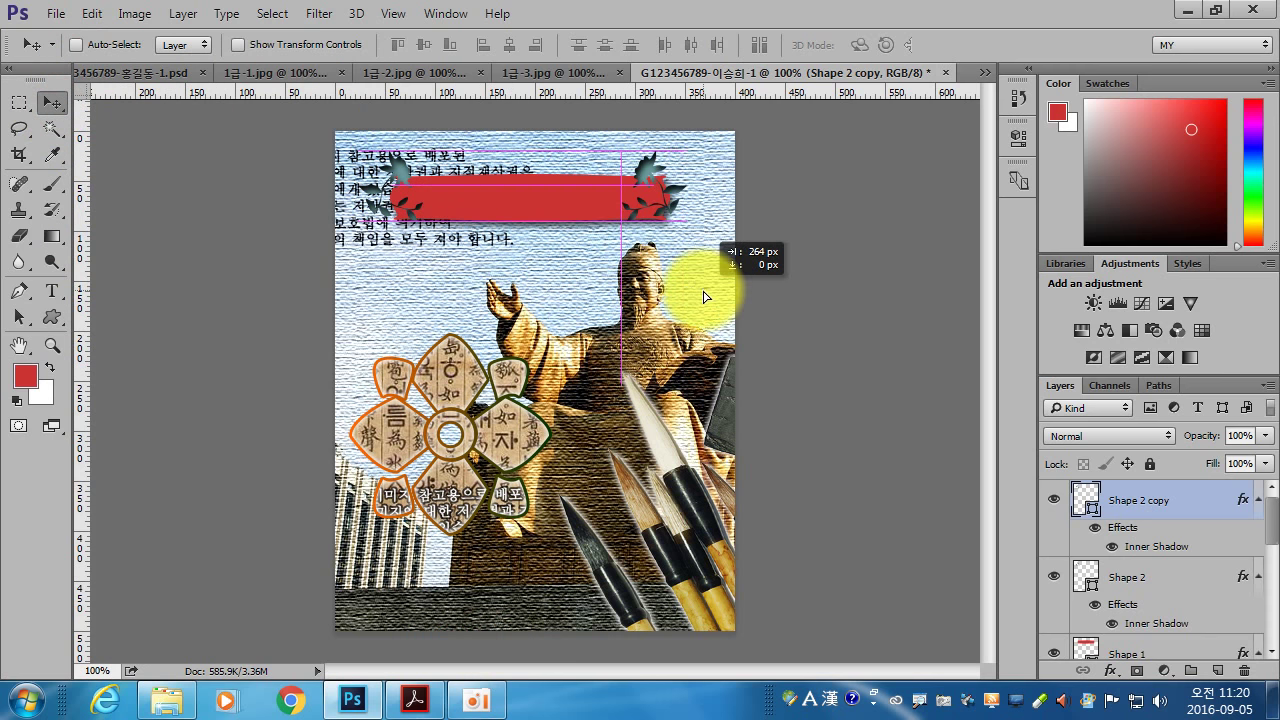
{"action": "left_click_drag", "start_coordinate": [704, 297], "coordinate": [728, 290]}
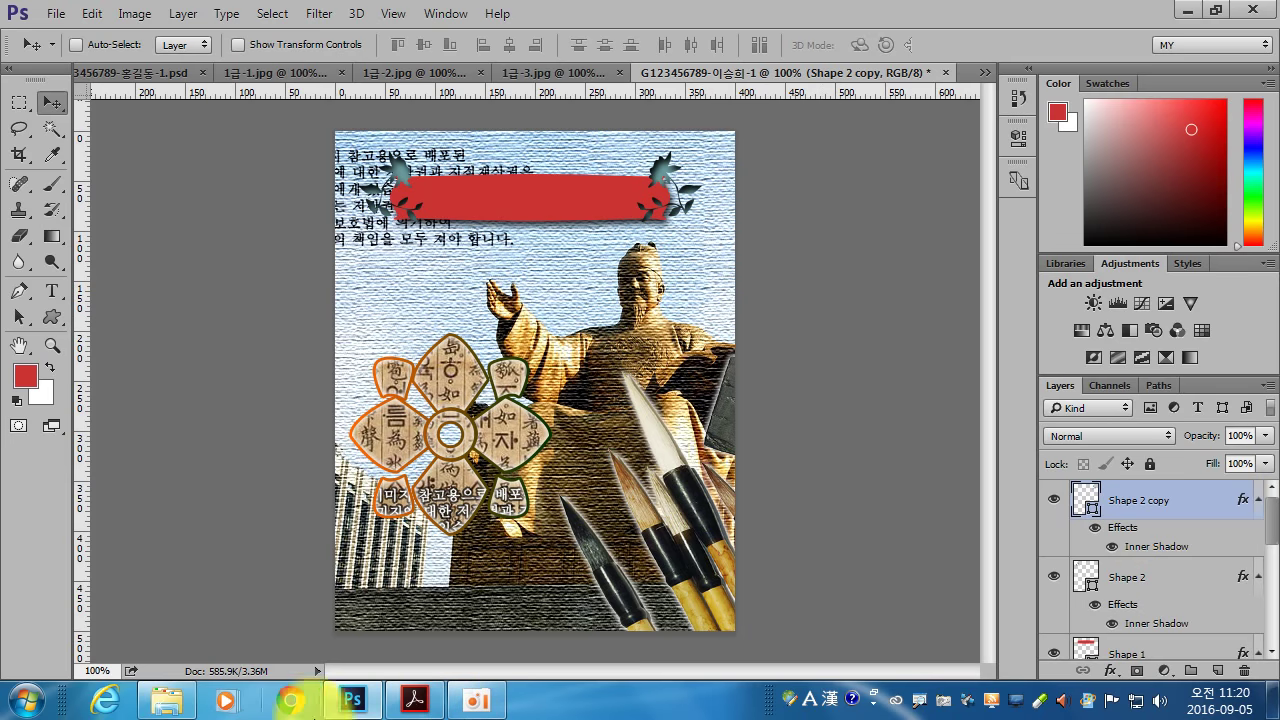
{"action": "left_click", "coordinate": [413, 700]}
{"action": "scroll", "coordinate": [309, 509], "scroll_direction": "down", "scroll_amount": 2}
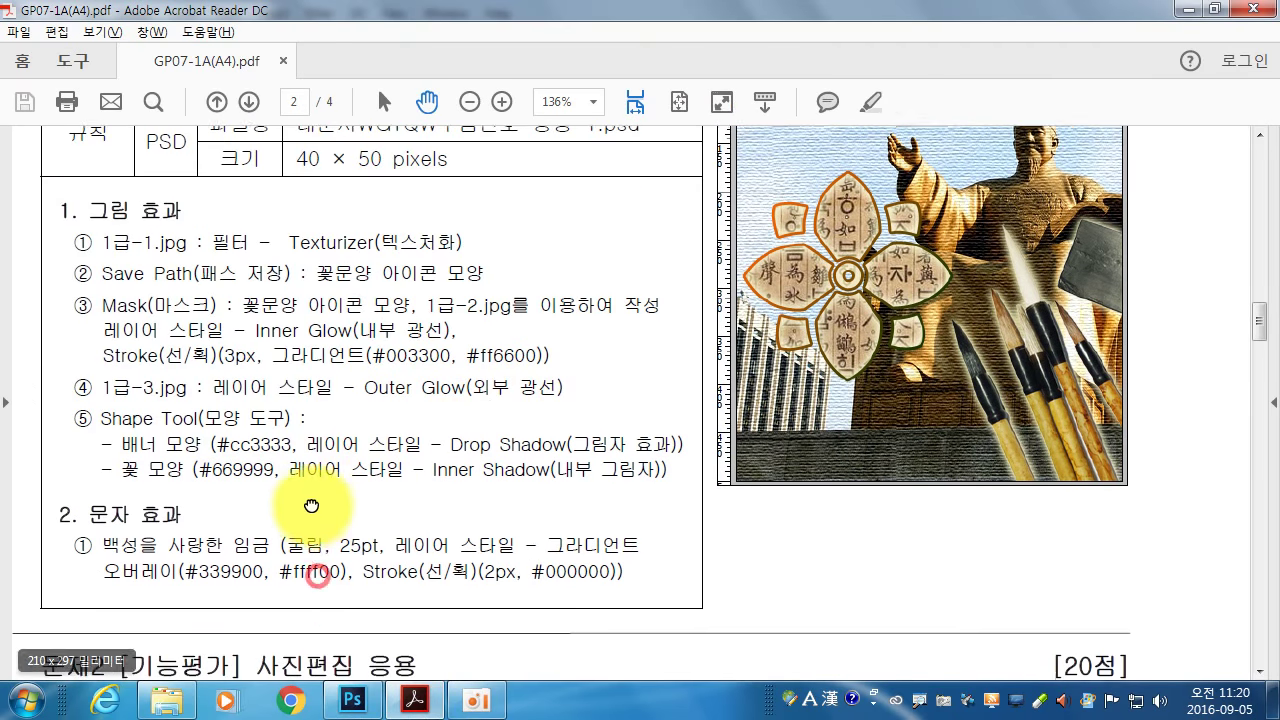
{"action": "scroll", "coordinate": [309, 463], "scroll_direction": "down", "scroll_amount": 1}
{"action": "scroll", "coordinate": [316, 585], "scroll_direction": "up", "scroll_amount": 3}
{"action": "left_click_drag", "start_coordinate": [316, 585], "coordinate": [306, 443]}
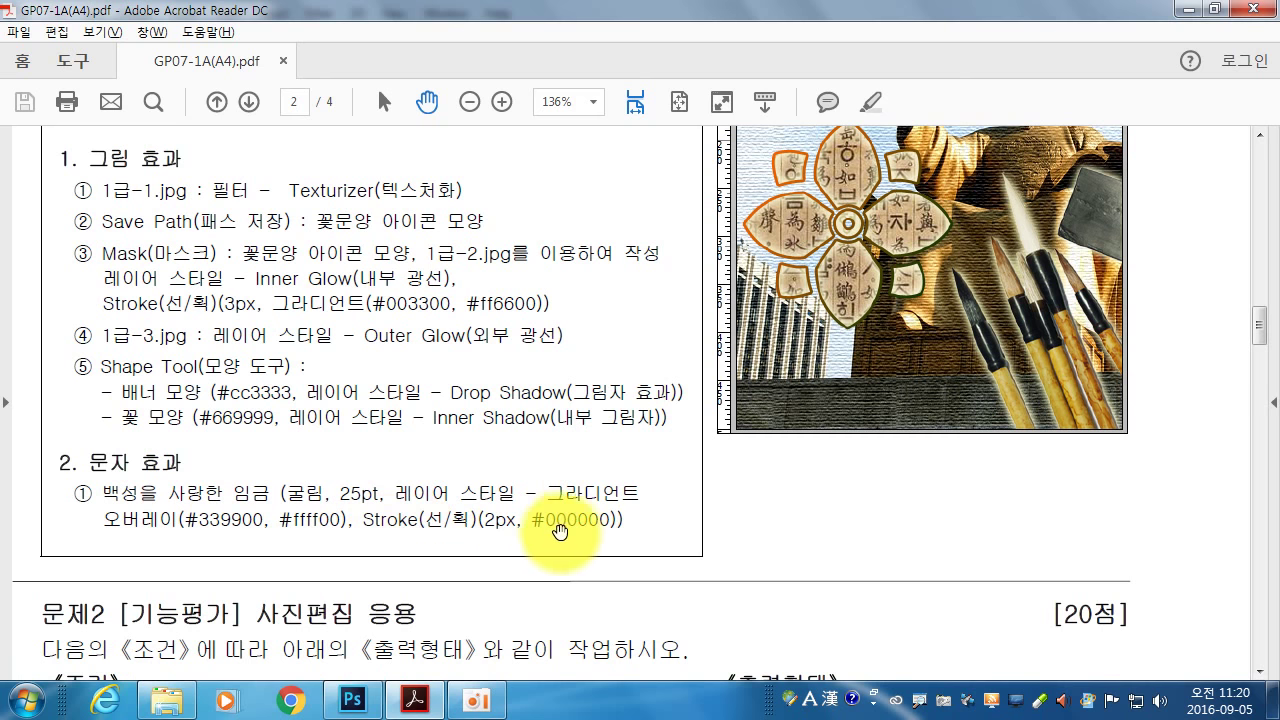
{"action": "left_click", "coordinate": [358, 703]}
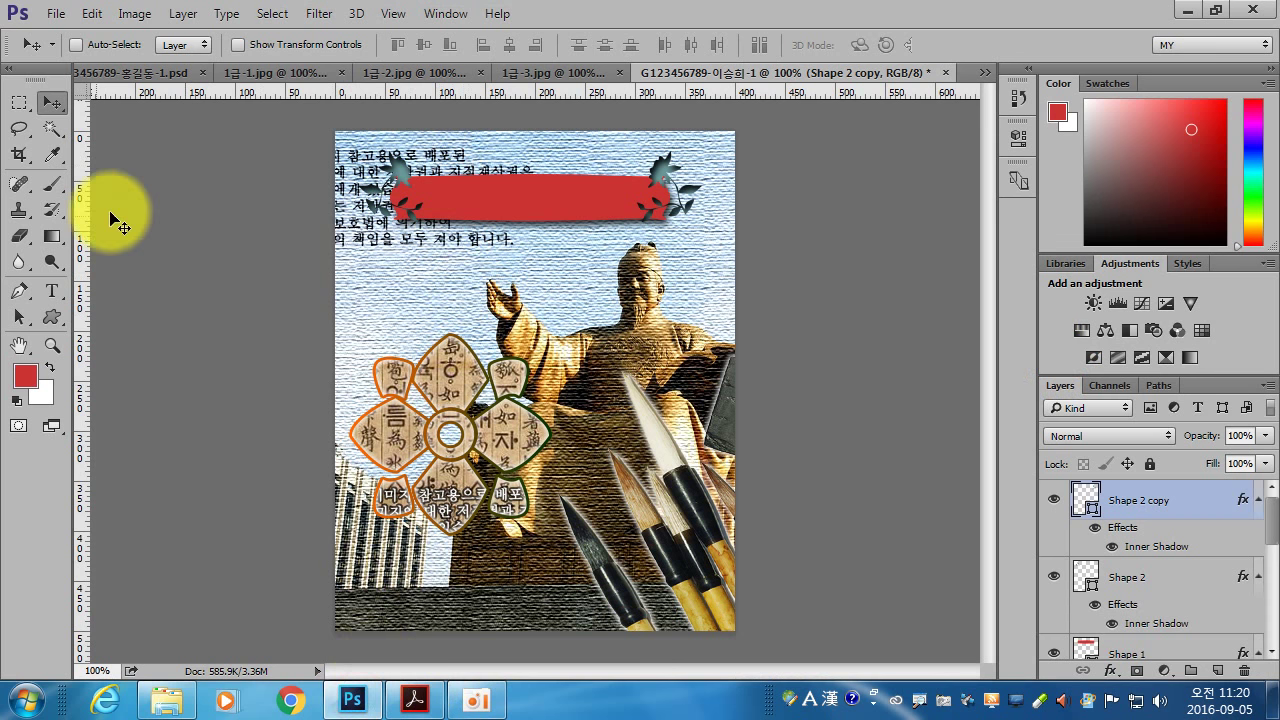
Create a type layer reading '백성을 사랑한 임금' left of the statue's hand, below the banner.
{"action": "left_click", "coordinate": [52, 290]}
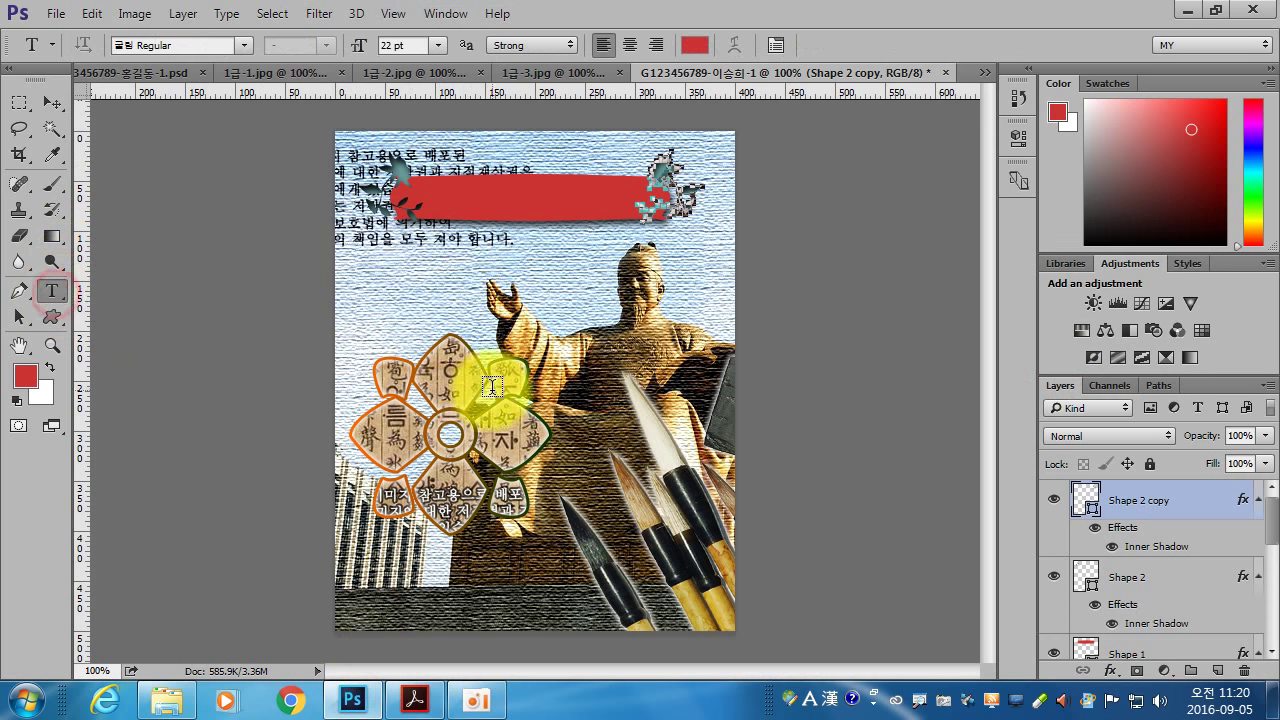
{"action": "left_click", "coordinate": [408, 294]}
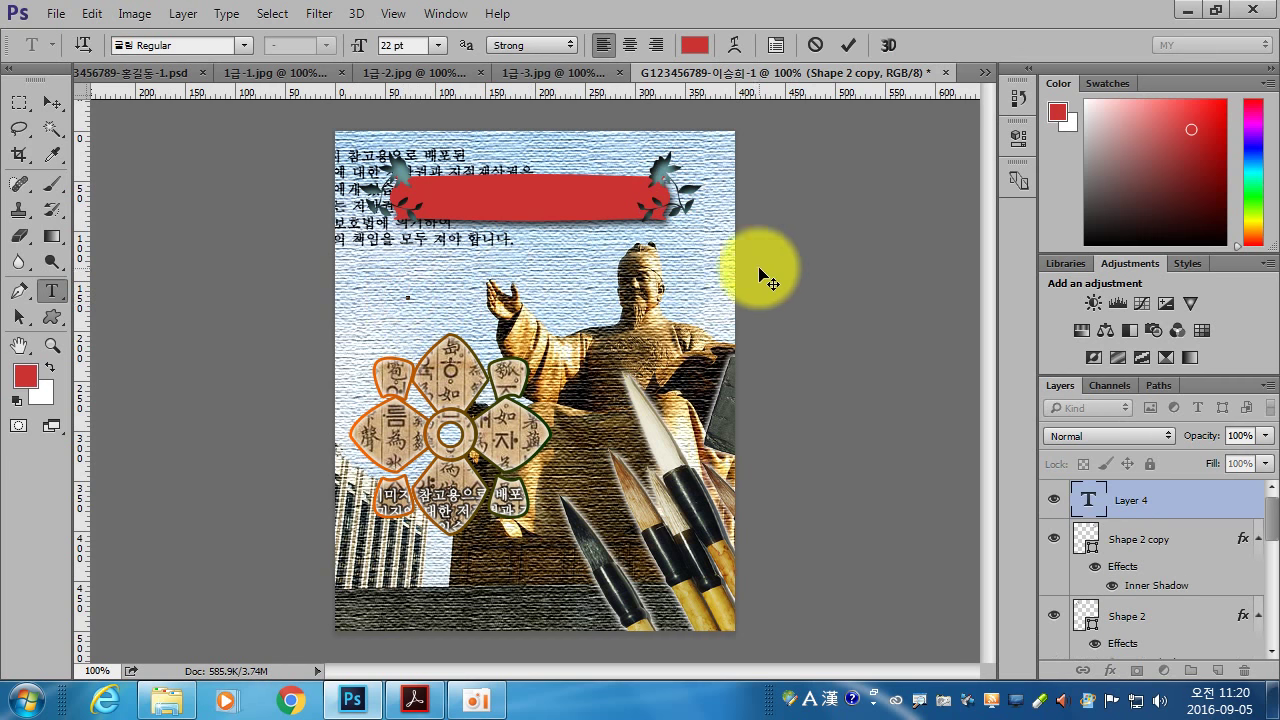
{"action": "left_click", "coordinate": [388, 46]}
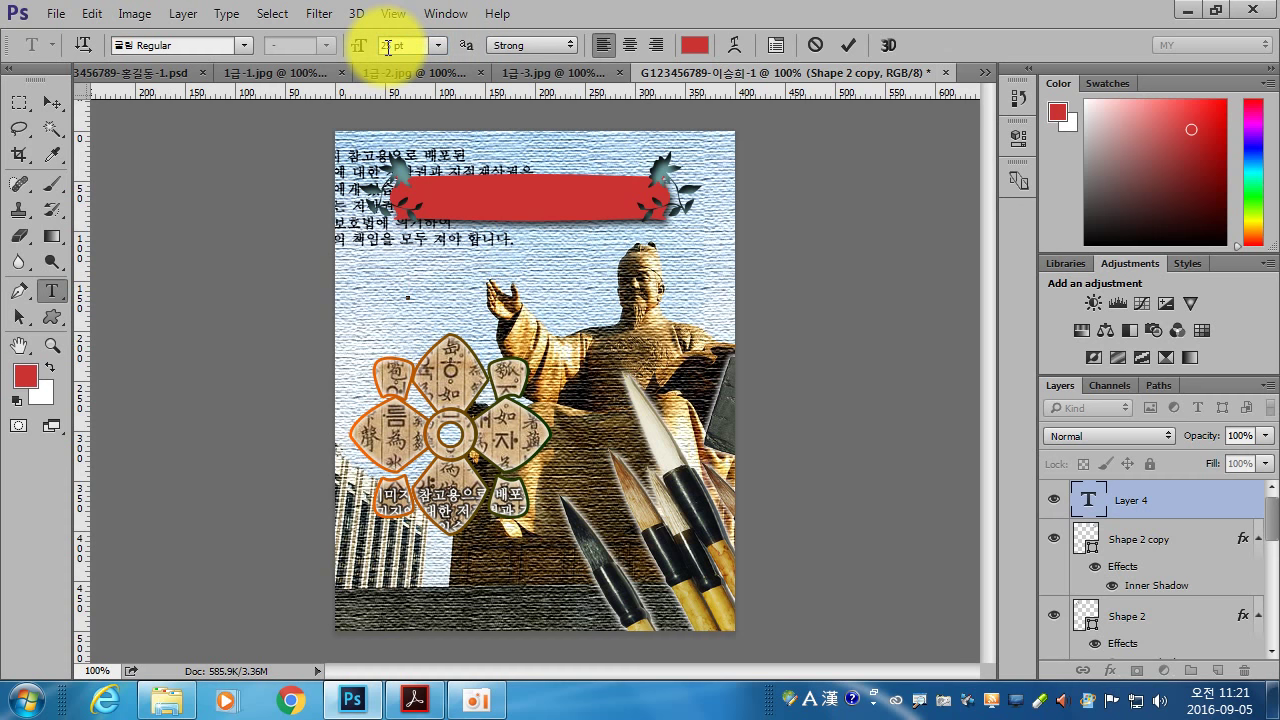
{"action": "type", "text": "백석을 "}
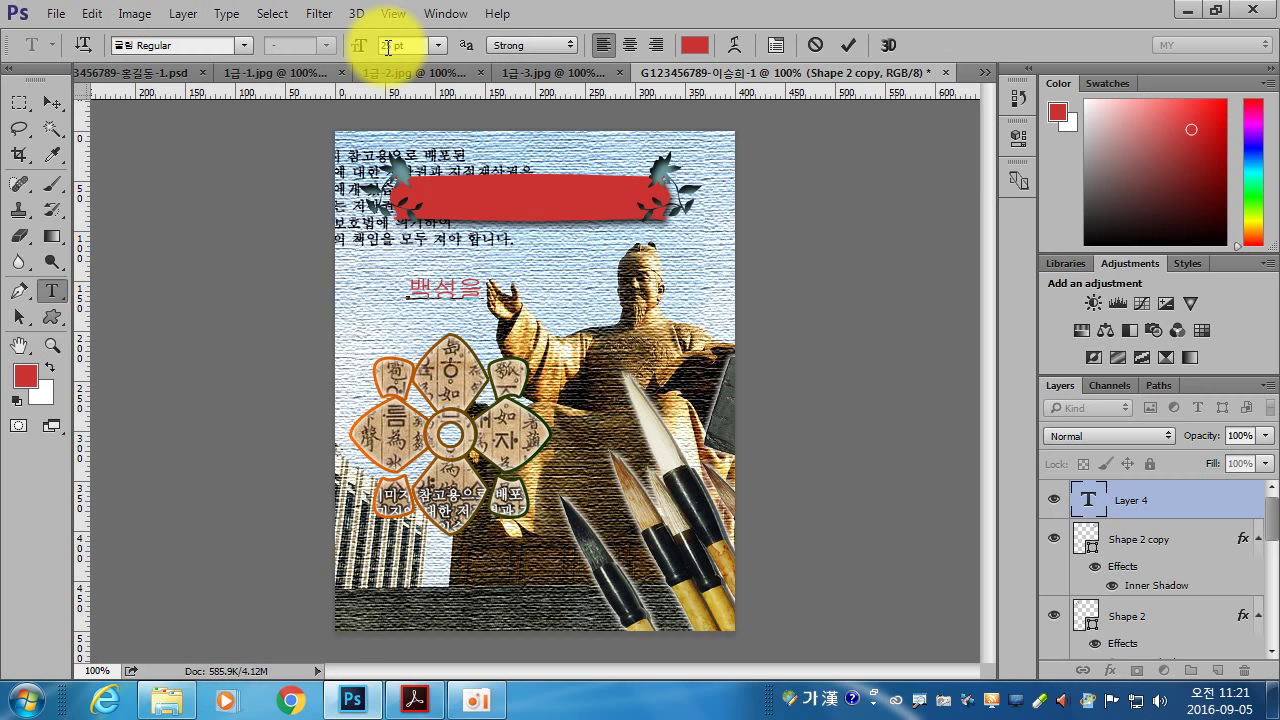
{"action": "type", "text": "사리"}
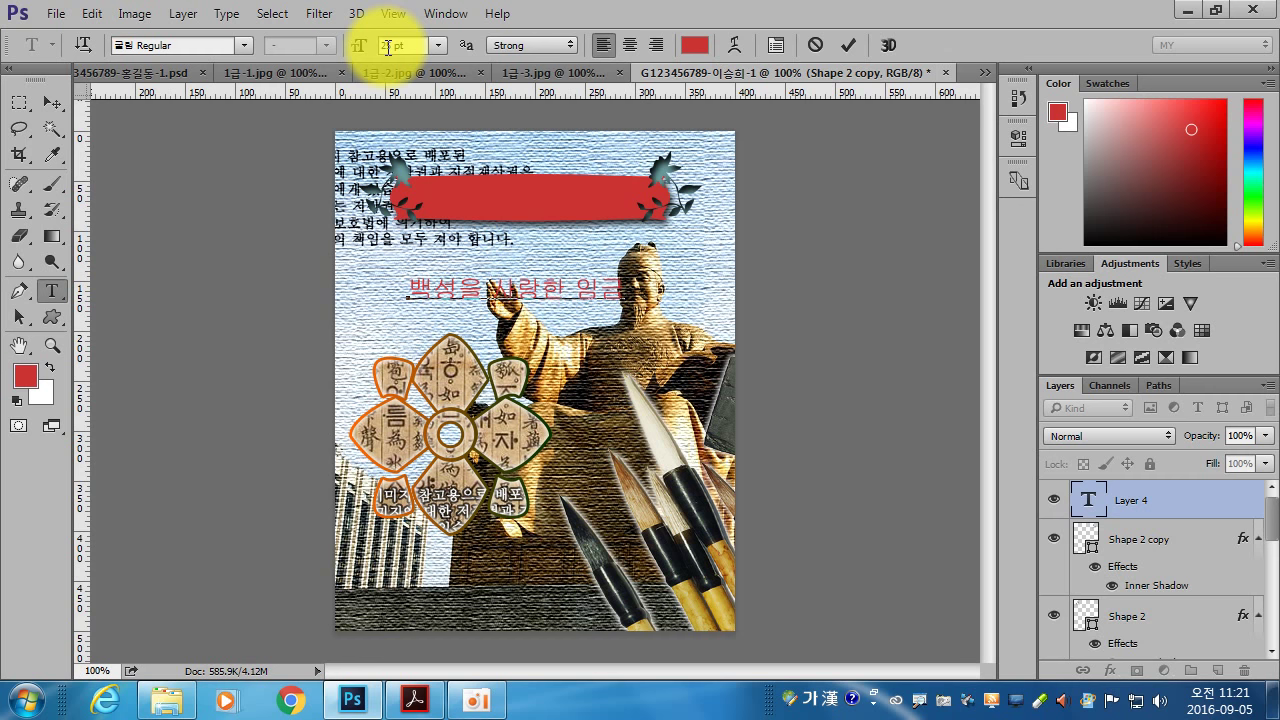
{"action": "key", "text": "ctrl+Return"}
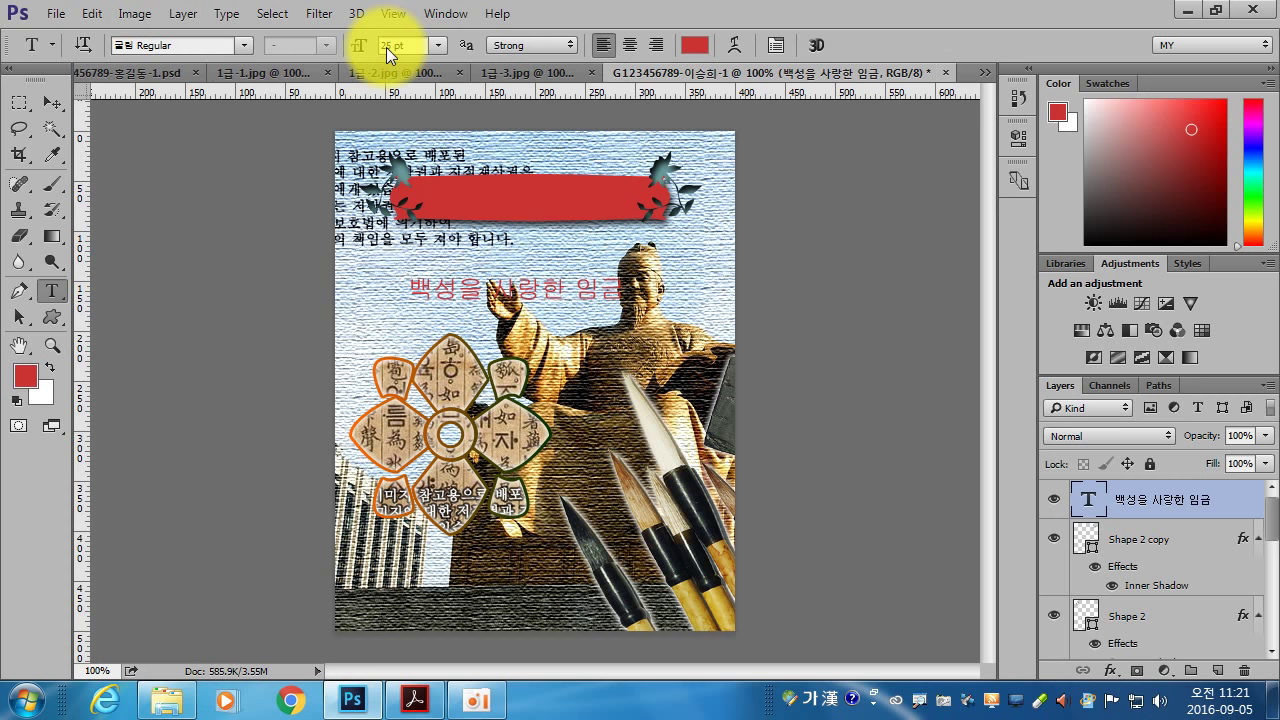
Add a Gradient Overlay to the title and set its left stop to green #339900.
{"action": "double_click", "coordinate": [1228, 505]}
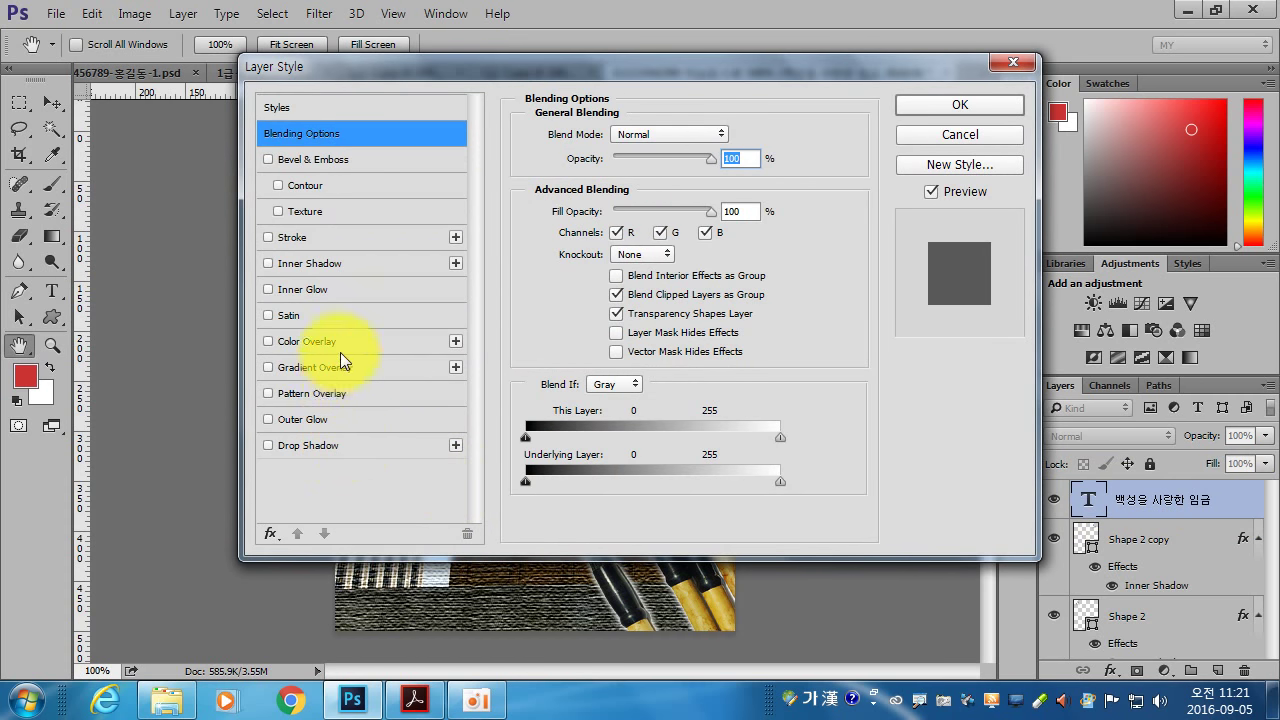
{"action": "left_click", "coordinate": [343, 366]}
{"action": "left_click_drag", "start_coordinate": [640, 66], "coordinate": [886, 58]}
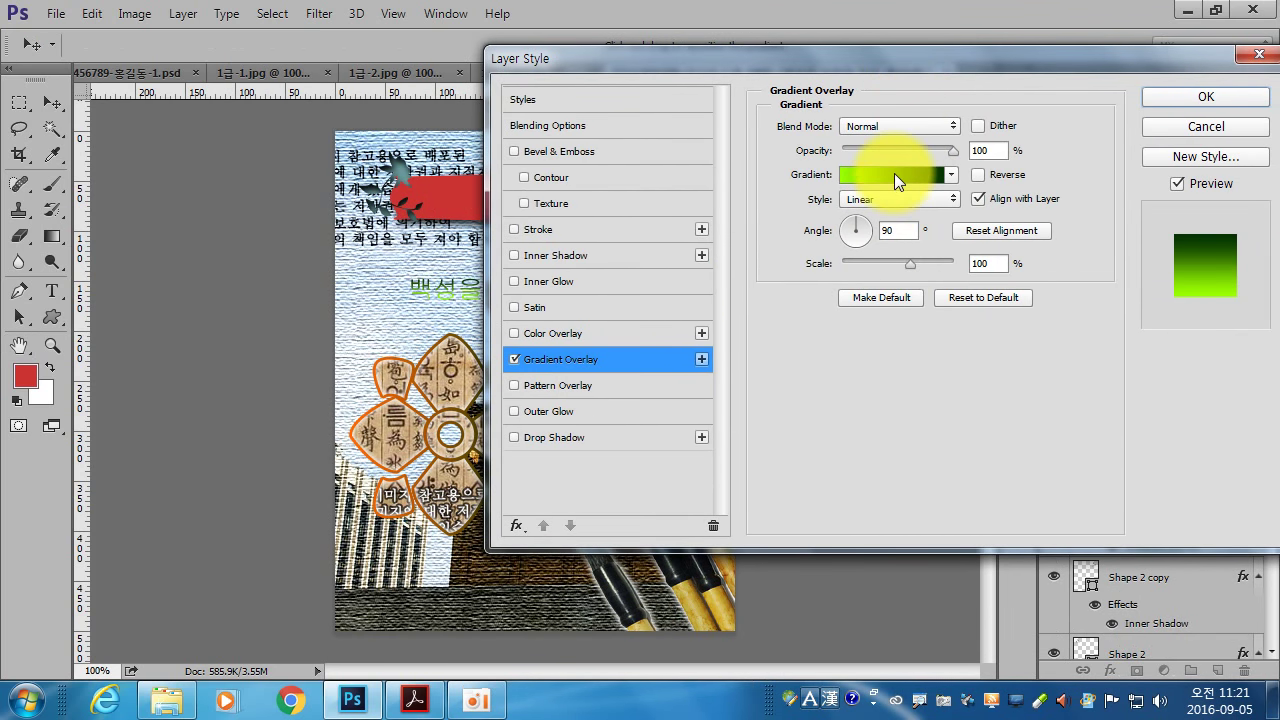
{"action": "left_click", "coordinate": [894, 173]}
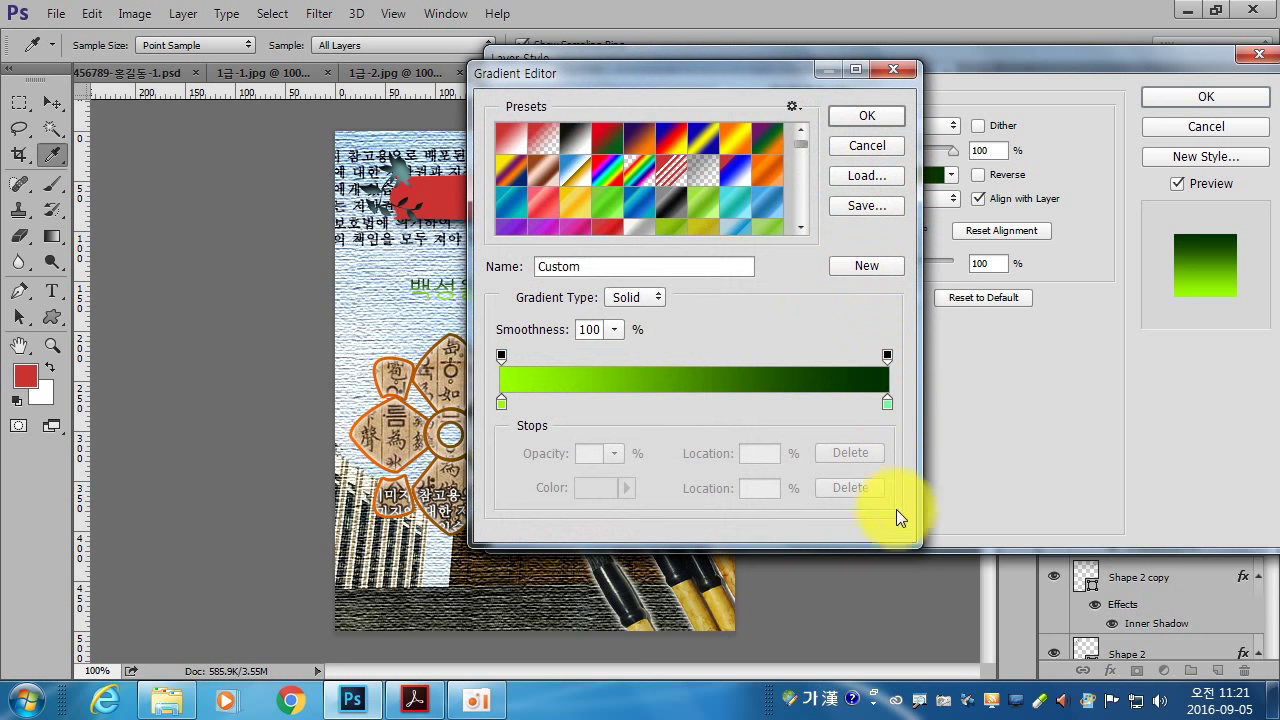
{"action": "left_click", "coordinate": [501, 402]}
{"action": "left_click", "coordinate": [597, 489]}
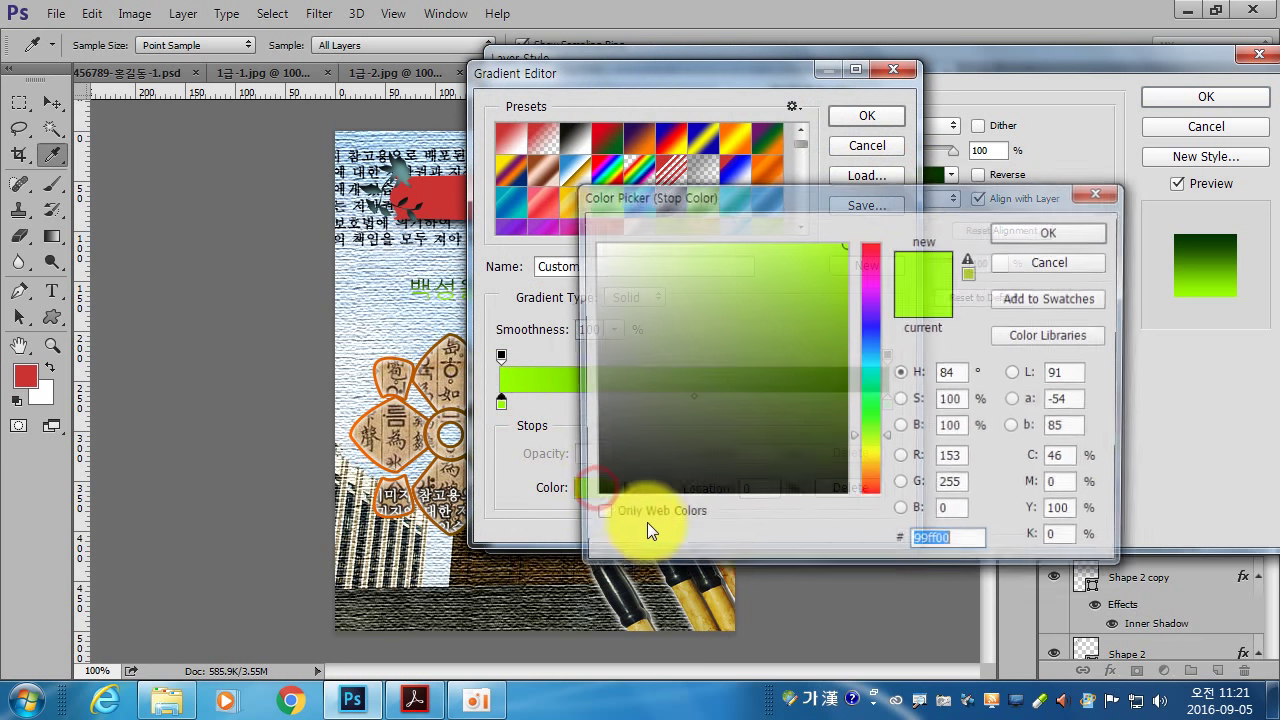
{"action": "type", "text": "33990"}
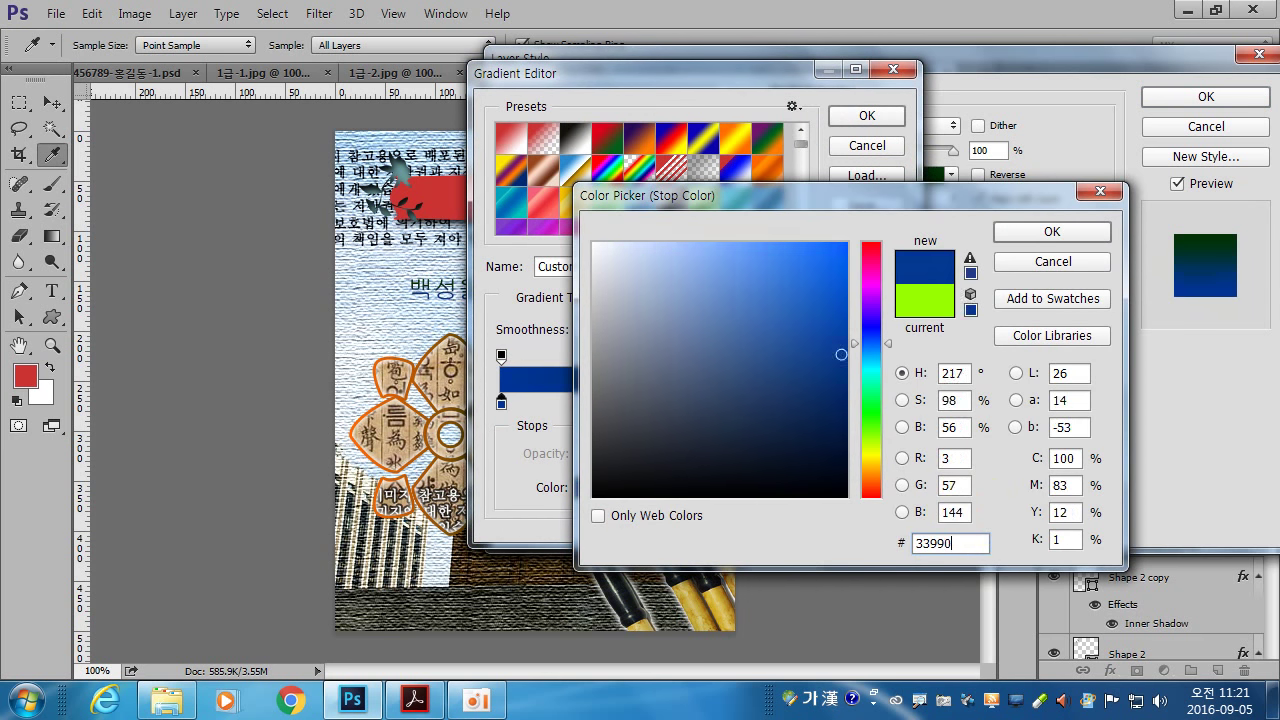
{"action": "type", "text": "0"}
{"action": "key", "text": "Return"}
Set the right gradient stop to yellow #ffff00, then compare with the PDF sample.
{"action": "left_click", "coordinate": [887, 401]}
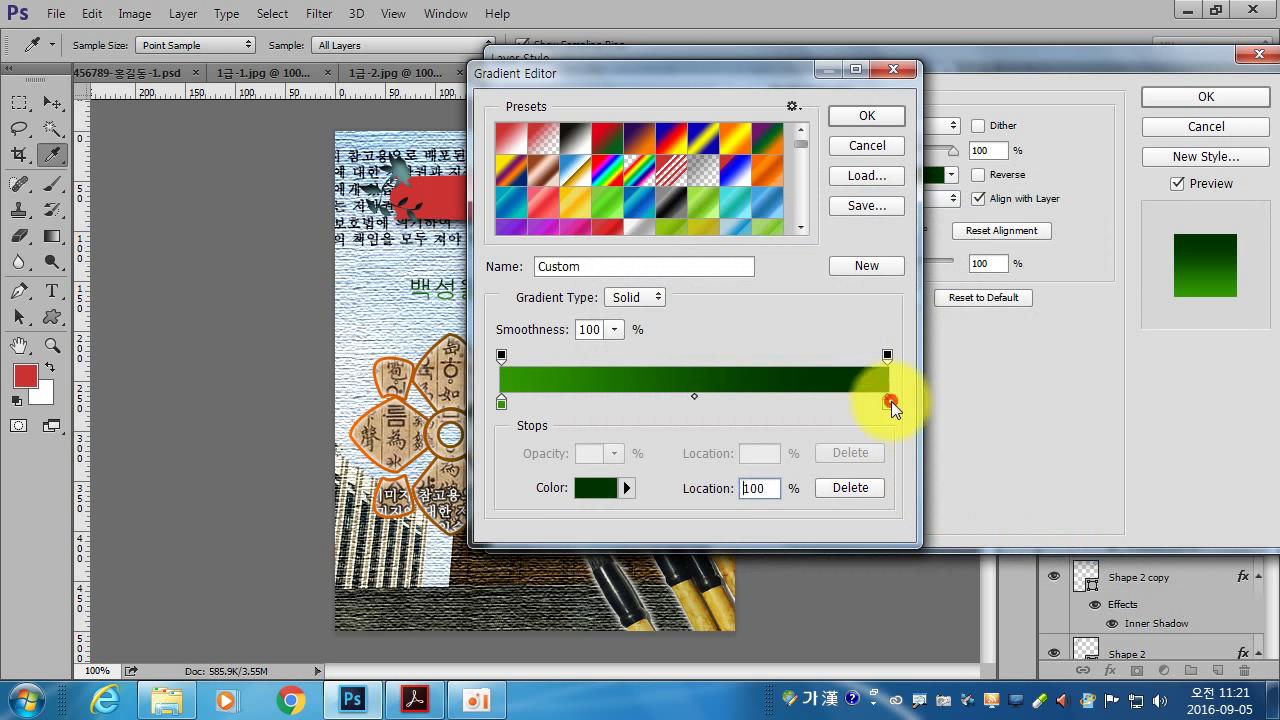
{"action": "left_click", "coordinate": [585, 489]}
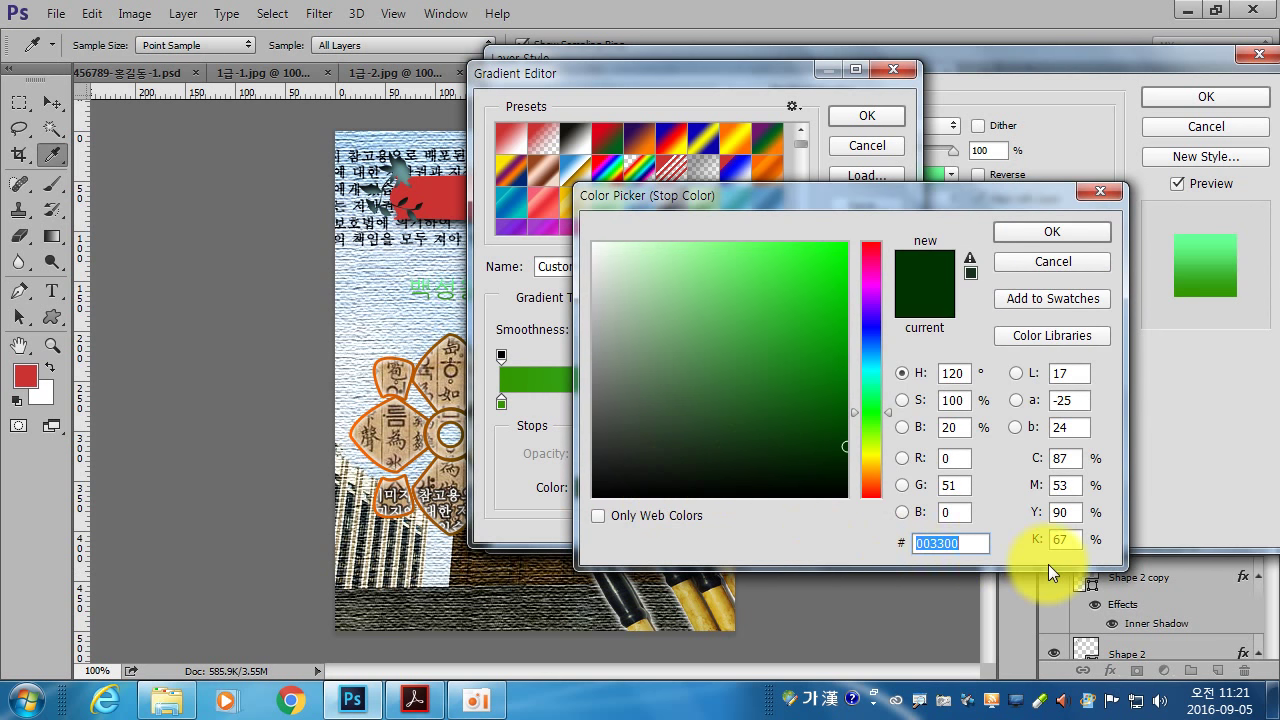
{"action": "key", "text": "BackSpace"}
{"action": "type", "text": "f"}
{"action": "key", "text": "Hangul"}
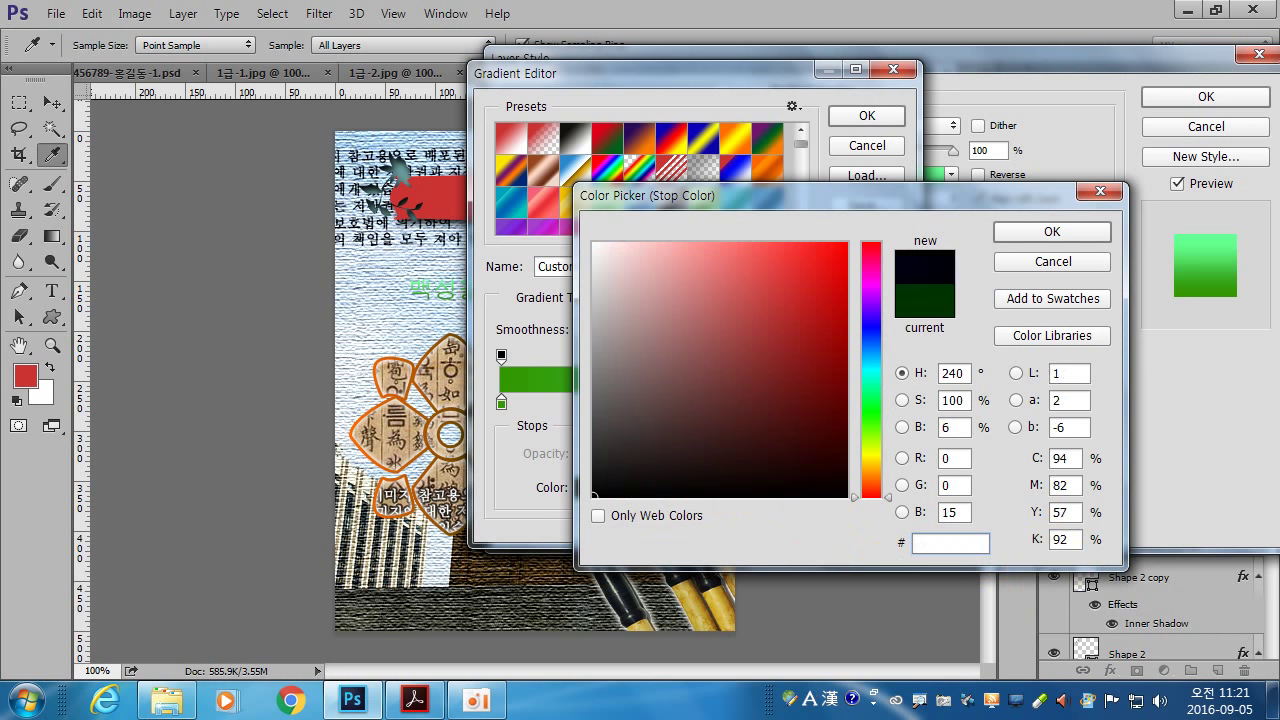
{"action": "type", "text": "fff00"}
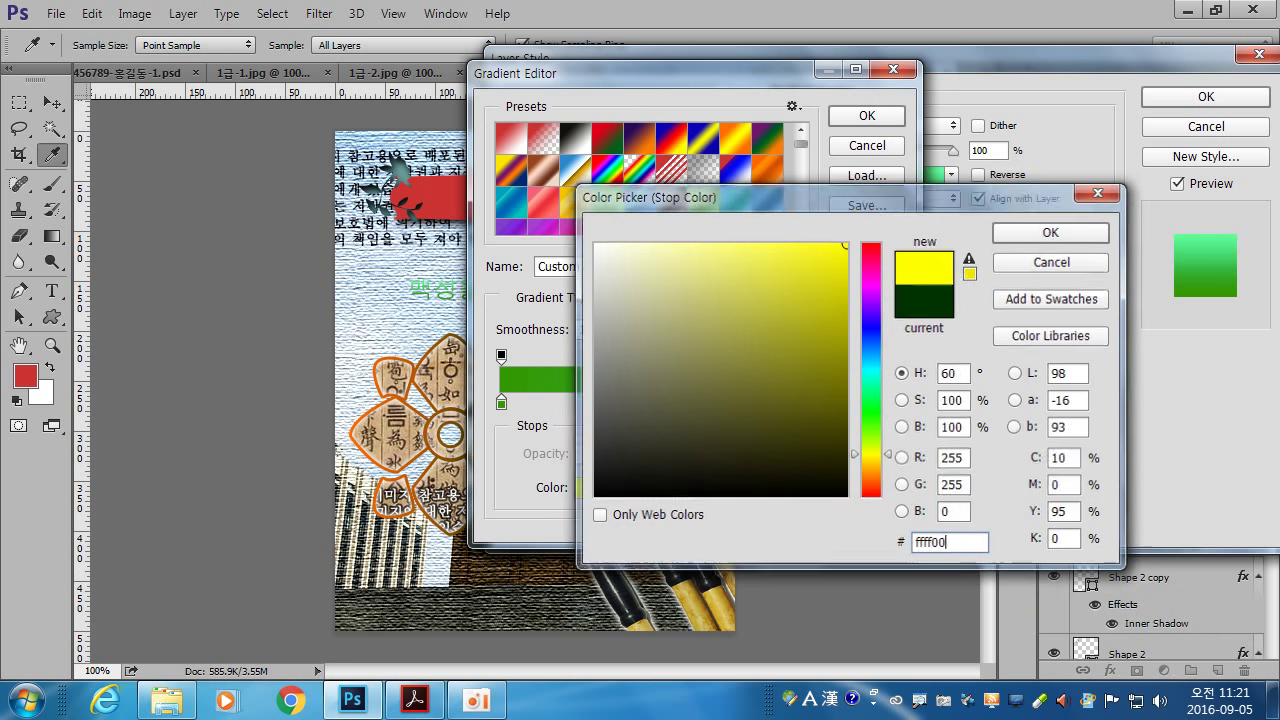
{"action": "key", "text": "Return"}
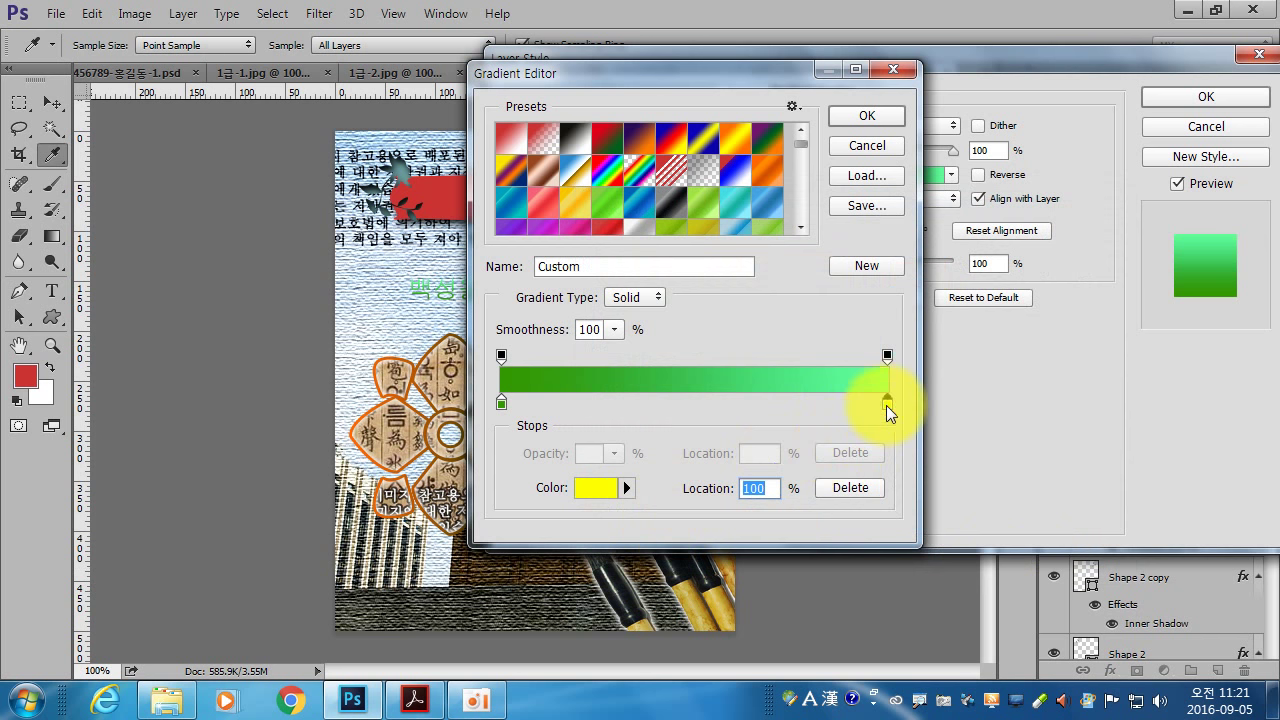
{"action": "left_click", "coordinate": [870, 116]}
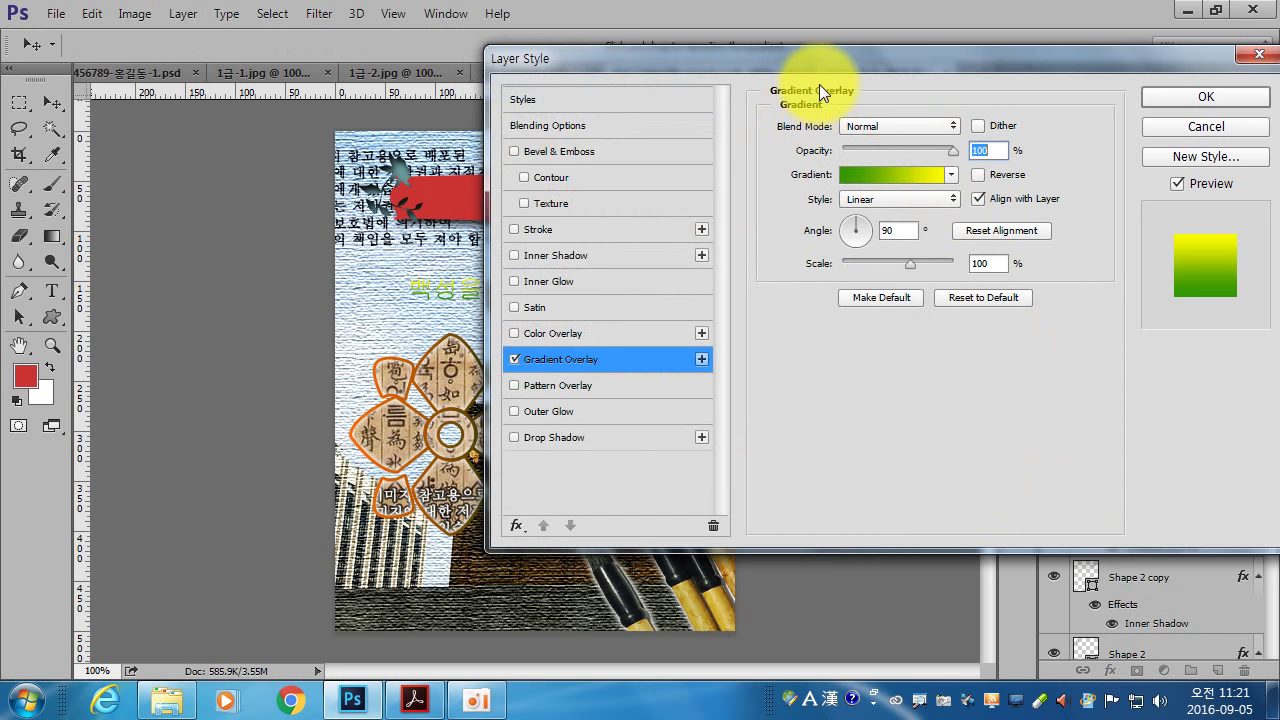
{"action": "left_click", "coordinate": [415, 700]}
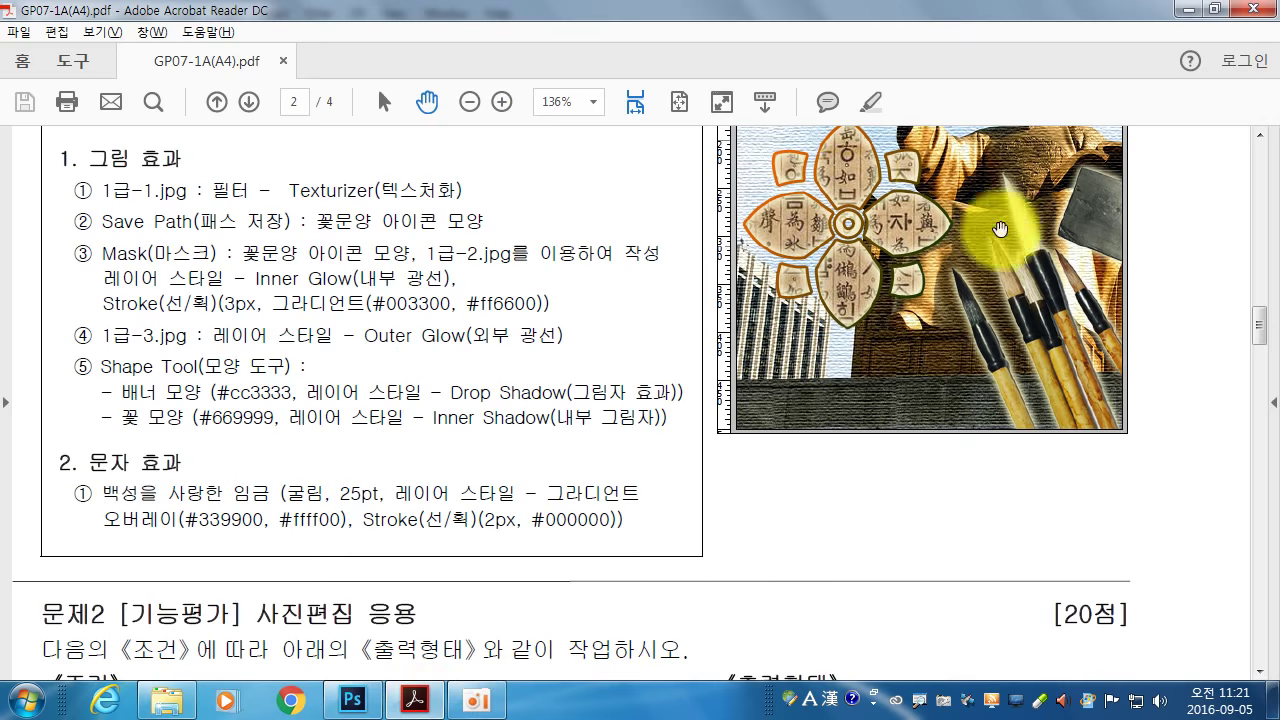
{"action": "scroll", "coordinate": [1000, 229], "scroll_direction": "up", "scroll_amount": 5}
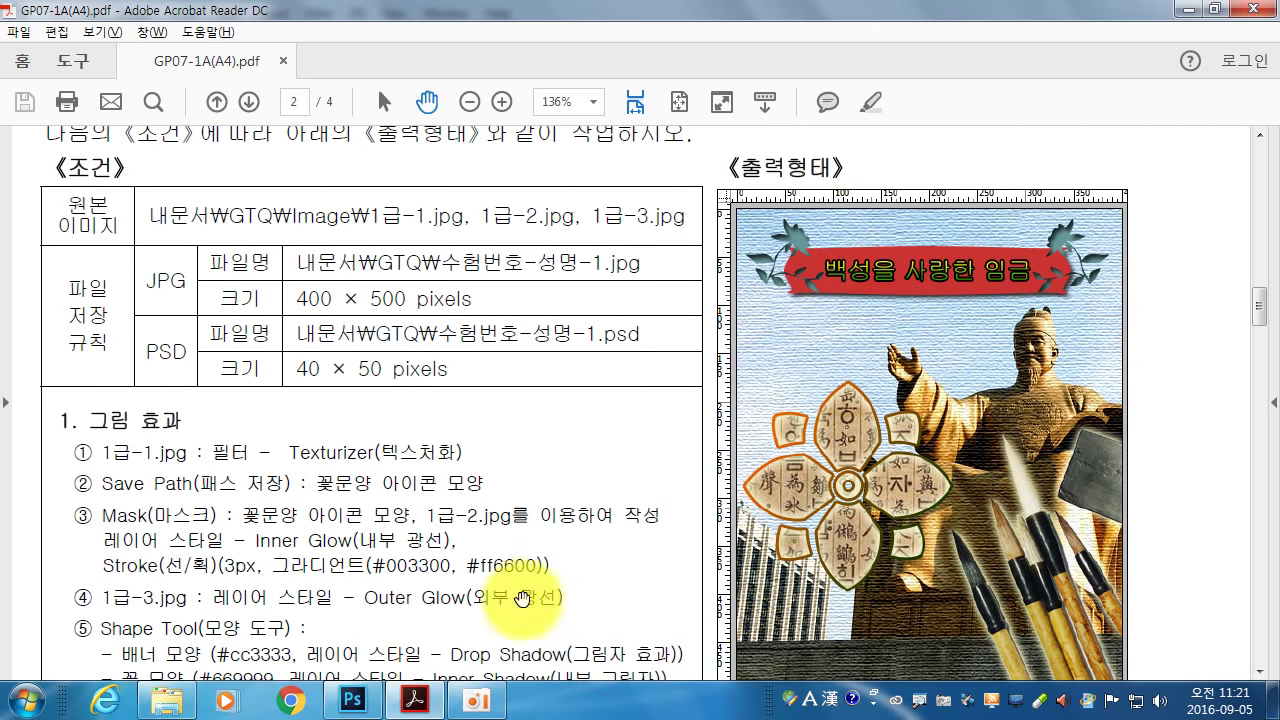
Give the title a 2 px solid black Stroke.
{"action": "left_click", "coordinate": [352, 700]}
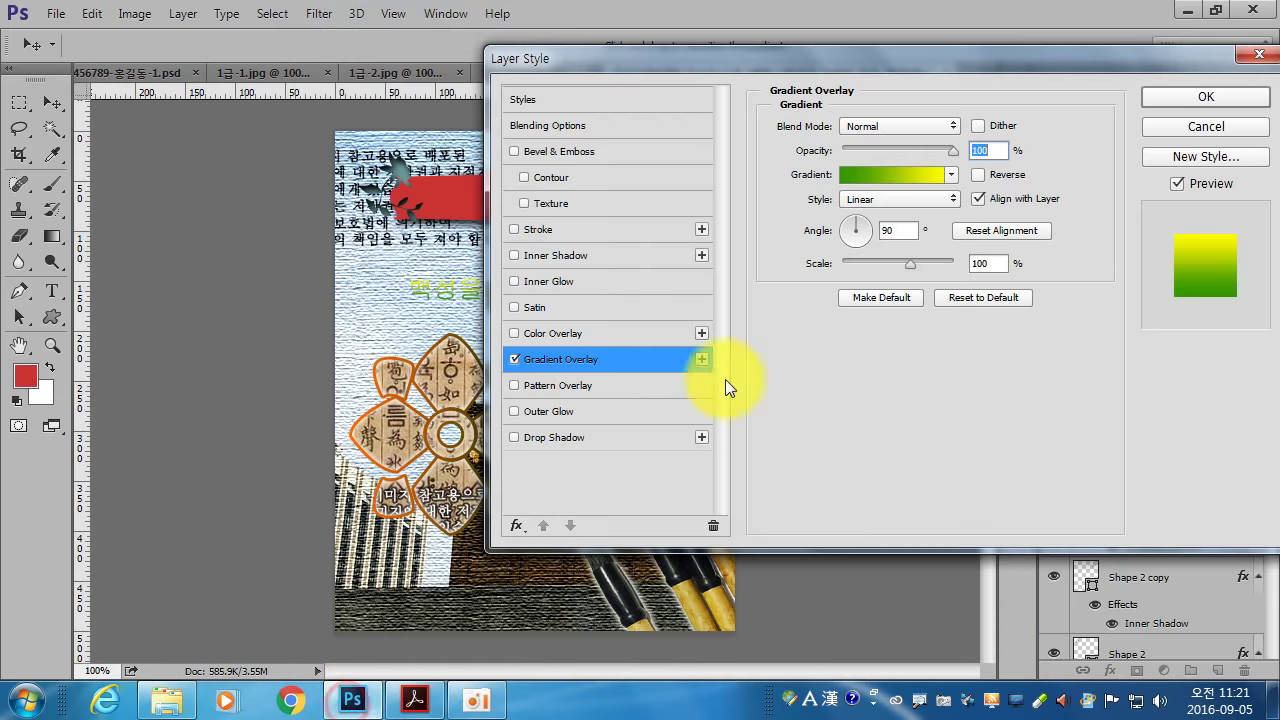
{"action": "left_click_drag", "start_coordinate": [910, 59], "coordinate": [891, 307]}
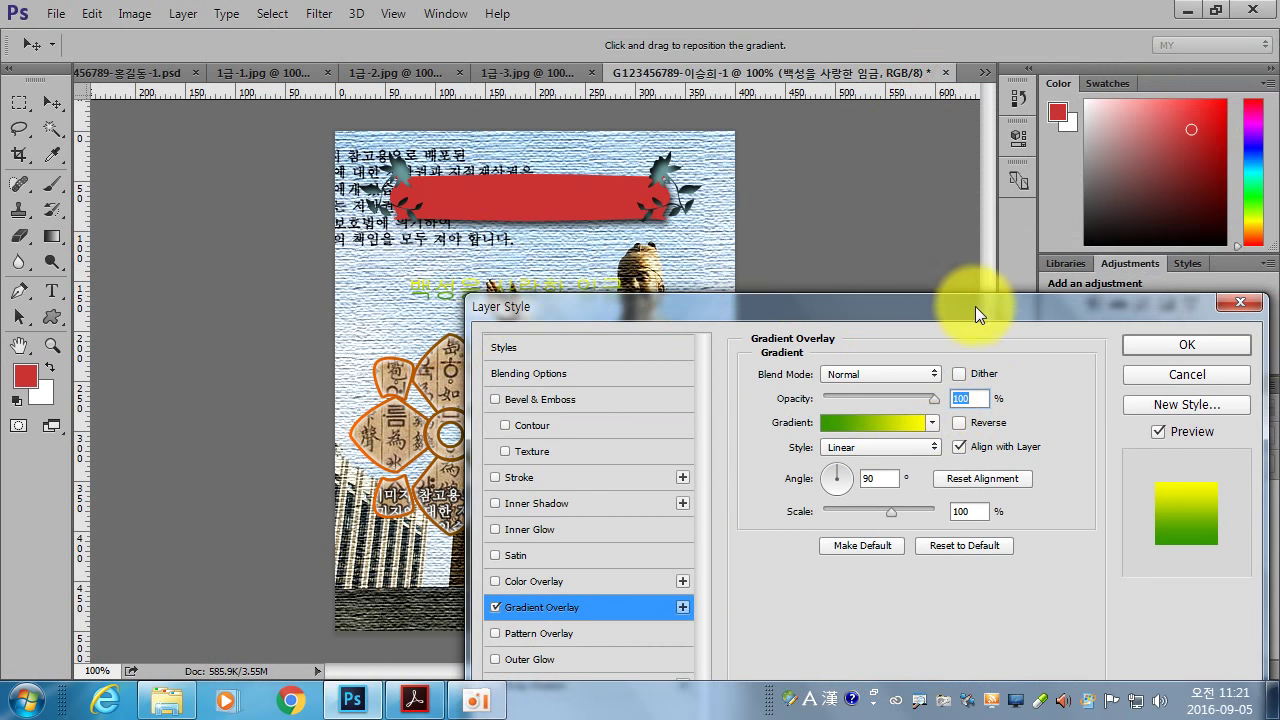
{"action": "left_click_drag", "start_coordinate": [975, 306], "coordinate": [1050, 274]}
{"action": "left_click", "coordinate": [652, 444]}
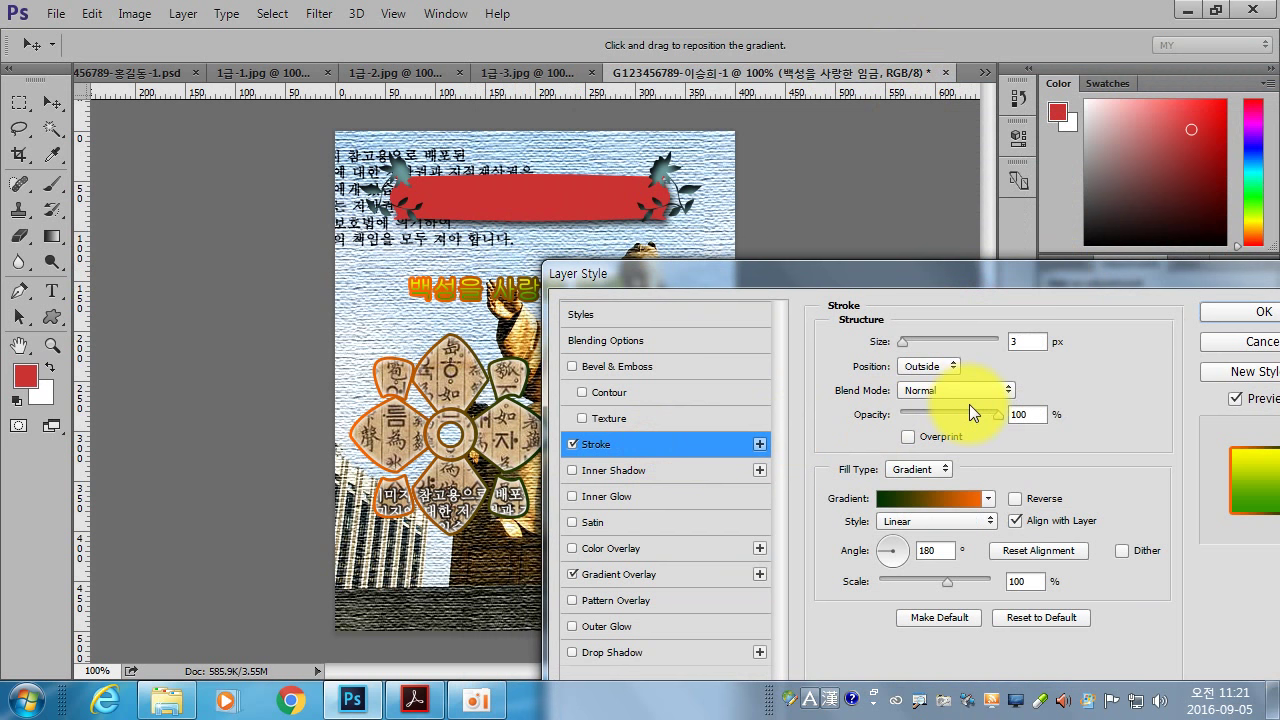
{"action": "double_click", "coordinate": [1028, 341]}
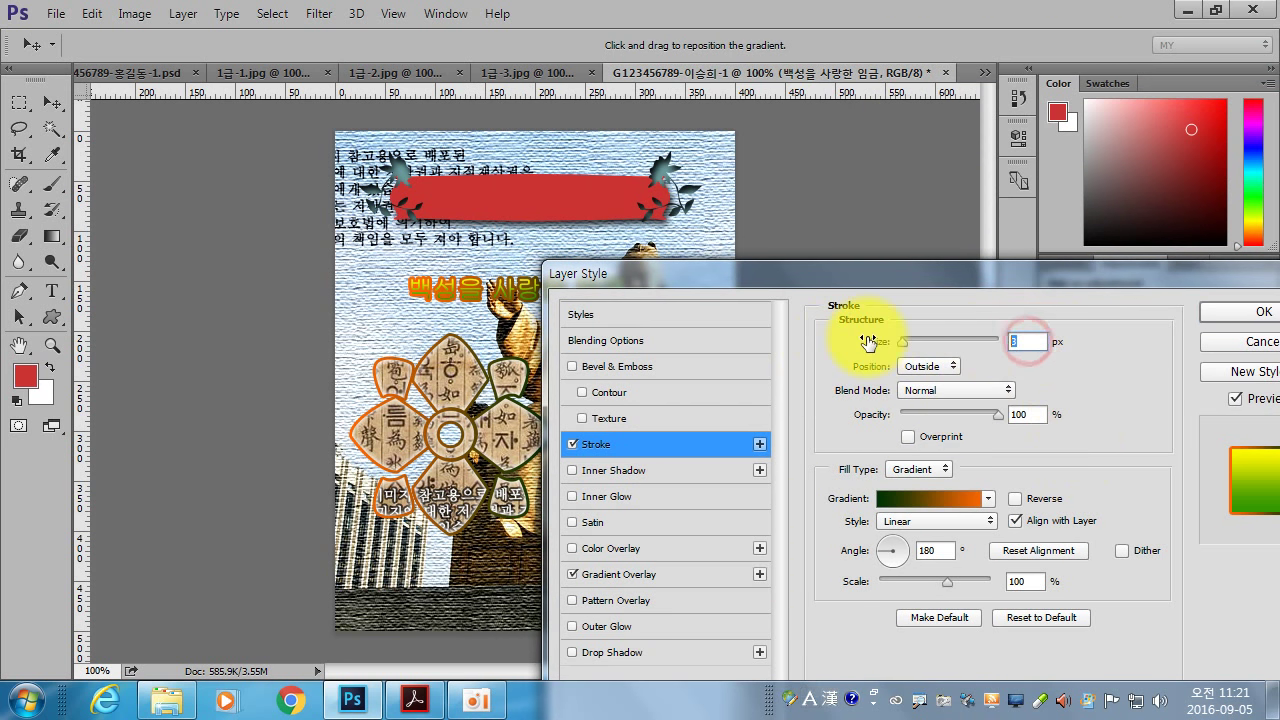
{"action": "type", "text": "2"}
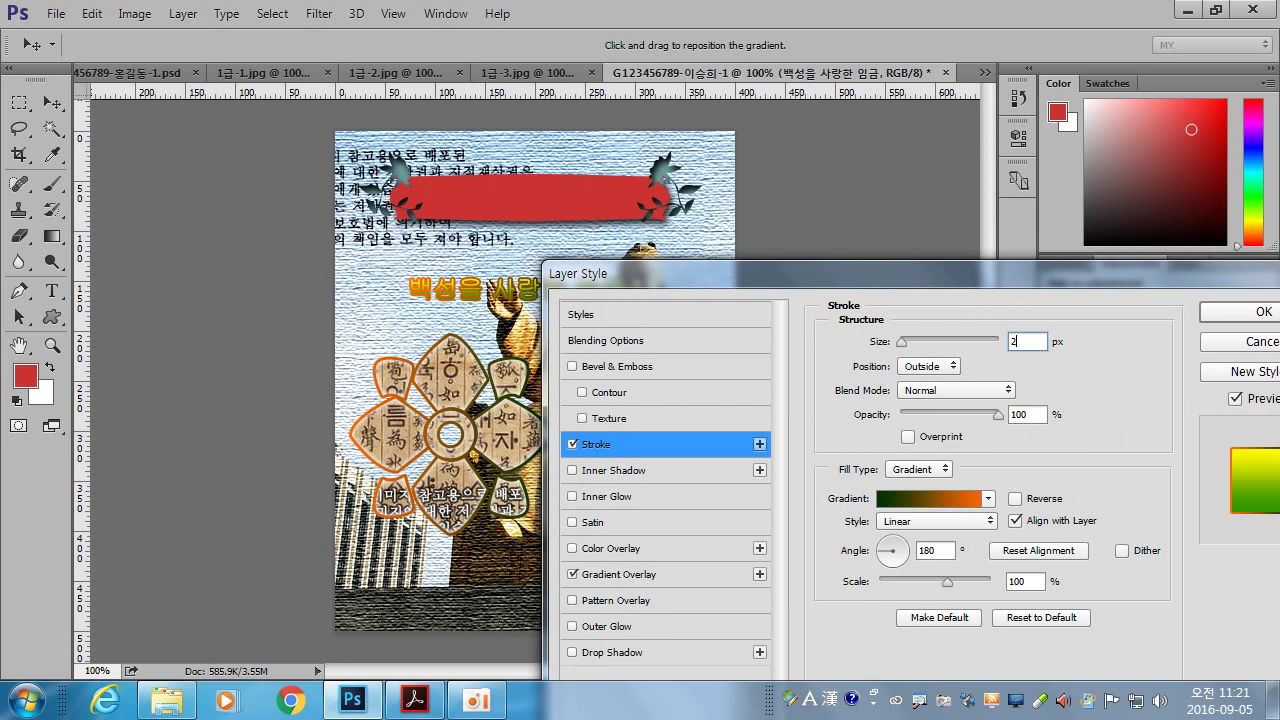
{"action": "left_click", "coordinate": [921, 467]}
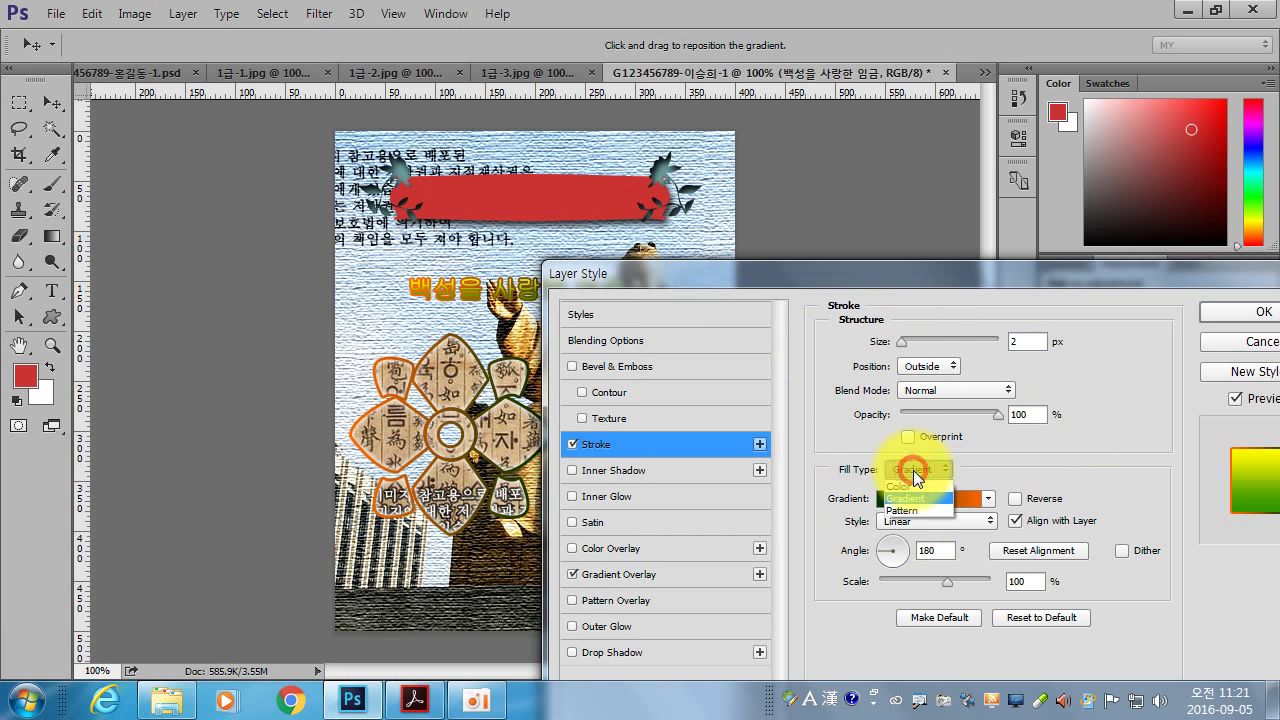
{"action": "left_click", "coordinate": [905, 454]}
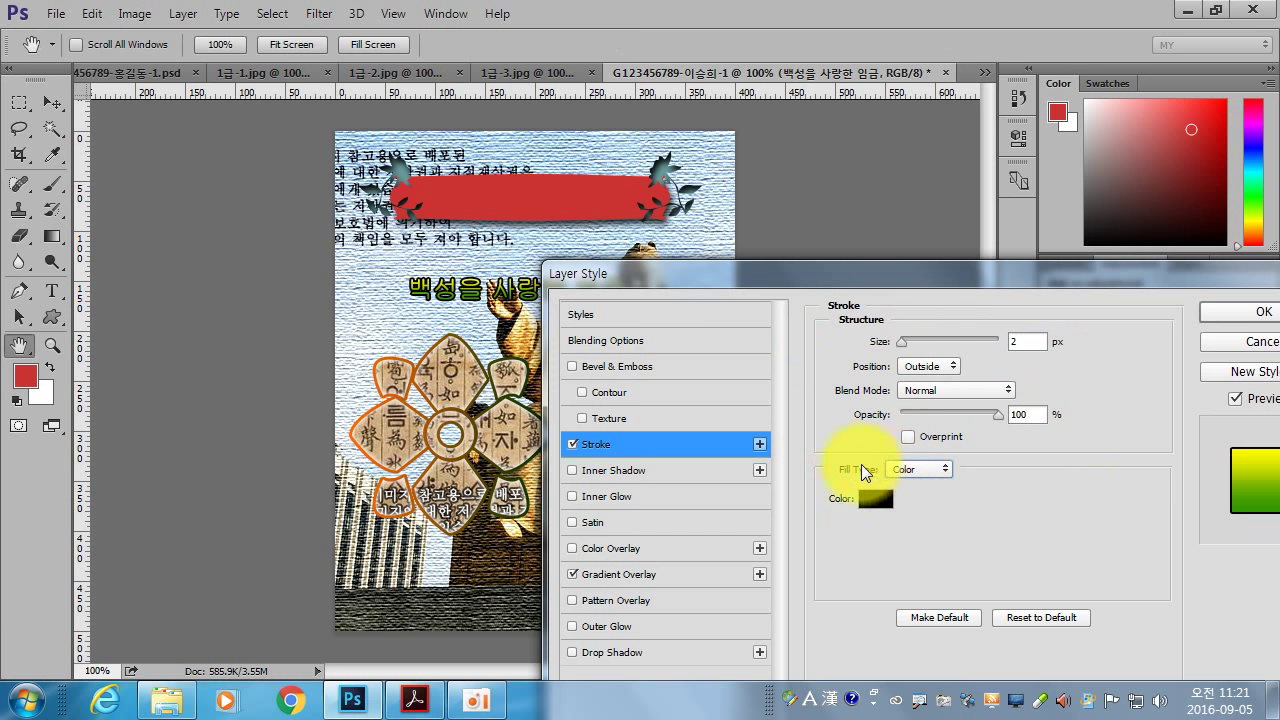
{"action": "left_click", "coordinate": [875, 498]}
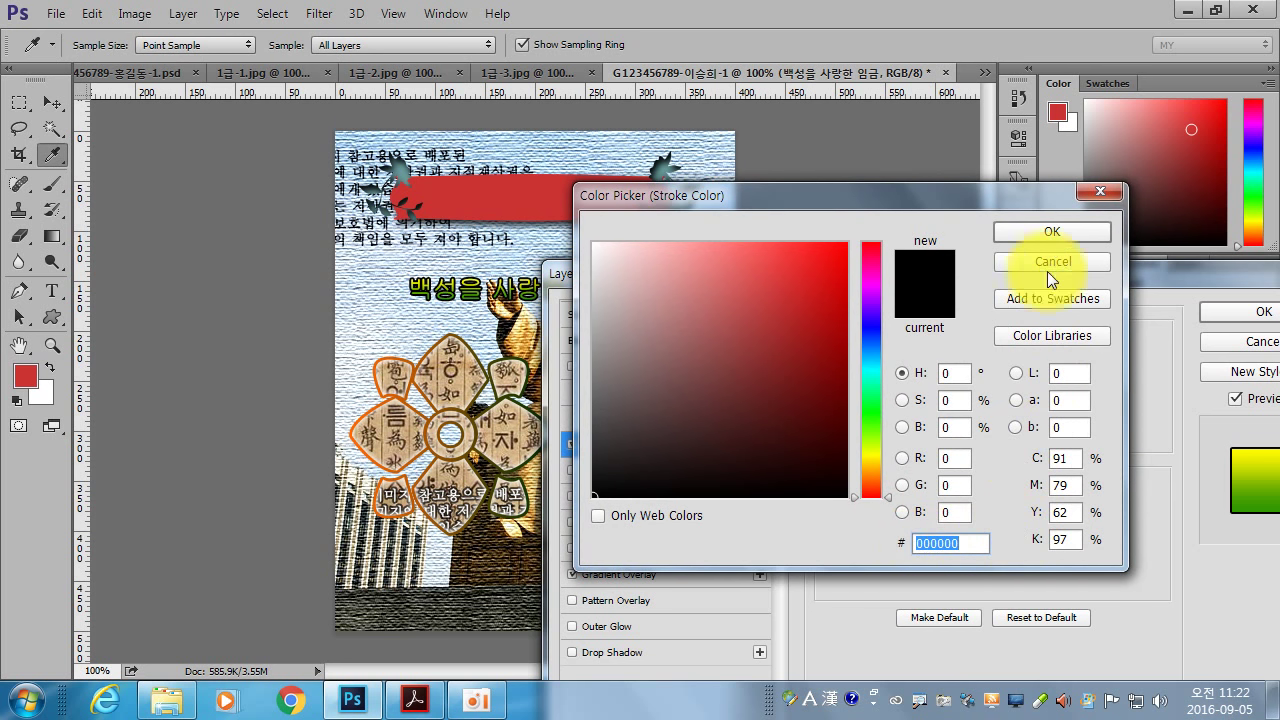
{"action": "left_click", "coordinate": [1050, 231]}
{"action": "left_click", "coordinate": [1225, 312]}
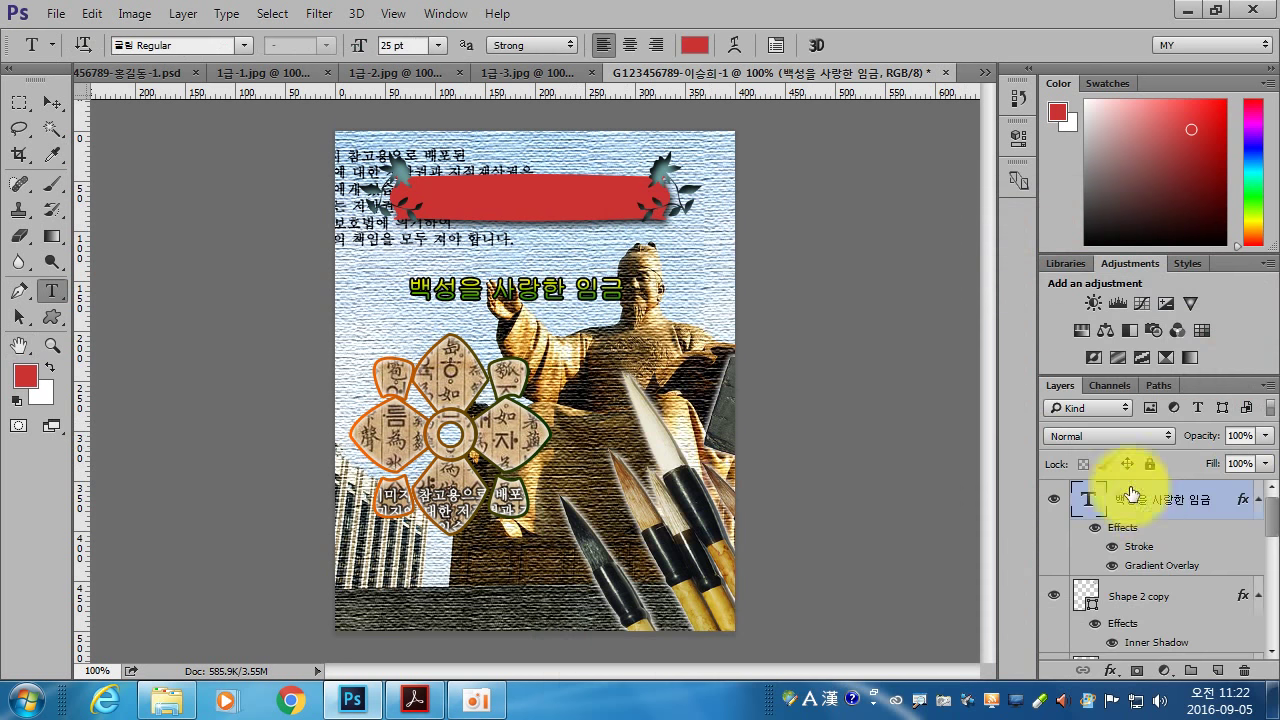
Move the title onto the red banner and compare the poster with the PDF sample.
{"action": "left_click", "coordinate": [52, 102]}
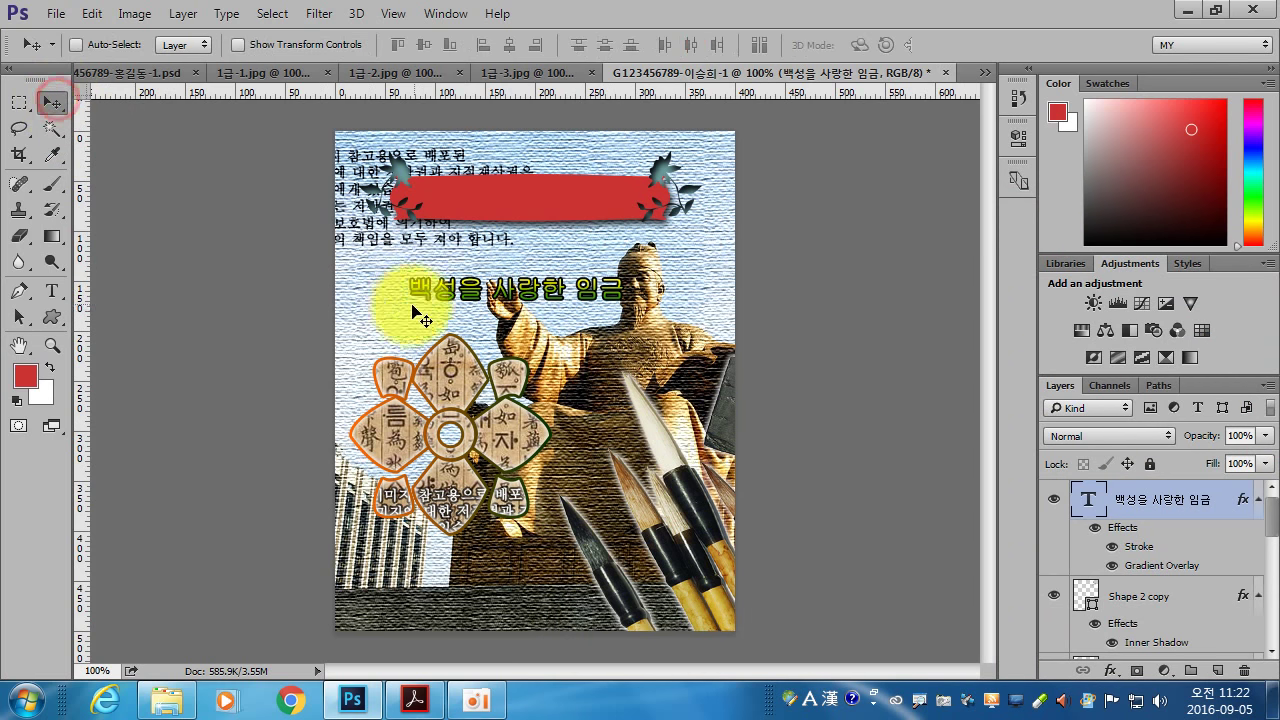
{"action": "left_click_drag", "start_coordinate": [418, 313], "coordinate": [434, 222]}
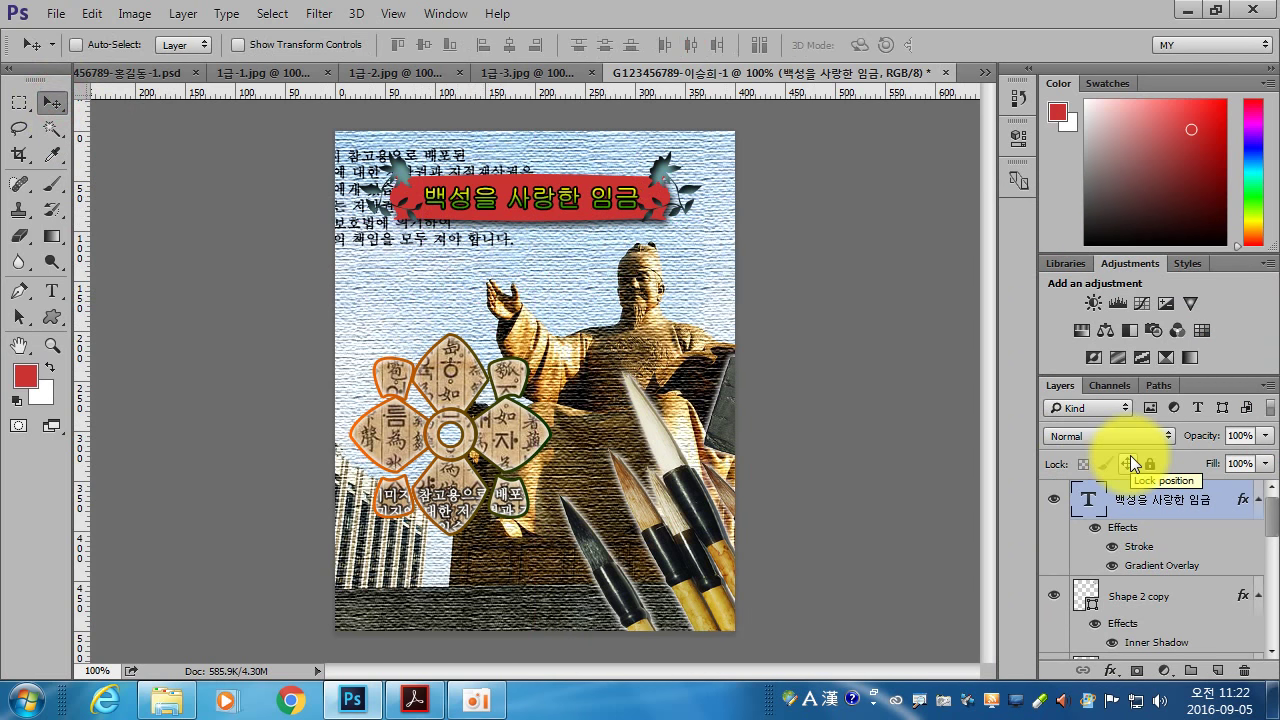
{"action": "left_click", "coordinate": [415, 700]}
{"action": "scroll", "coordinate": [614, 463], "scroll_direction": "down", "scroll_amount": 3}
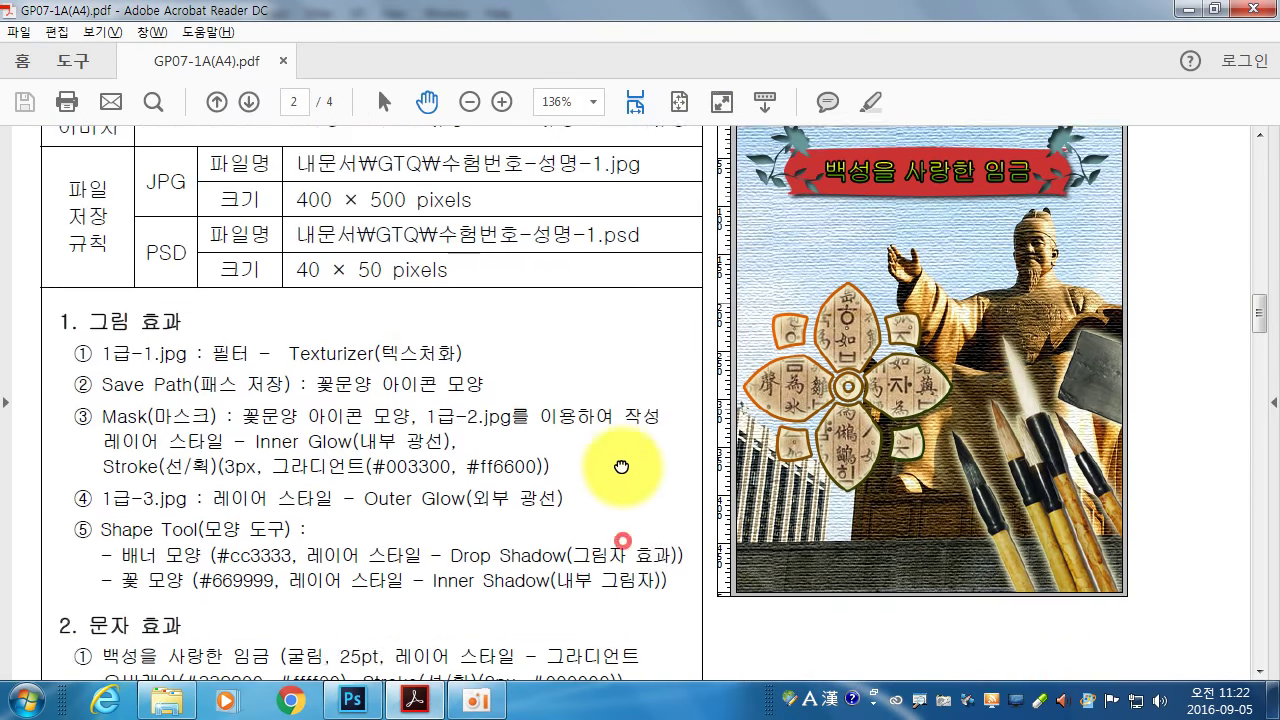
{"action": "scroll", "coordinate": [623, 337], "scroll_direction": "down", "scroll_amount": 1}
{"action": "scroll", "coordinate": [633, 468], "scroll_direction": "down", "scroll_amount": 1}
{"action": "left_click", "coordinate": [352, 700]}
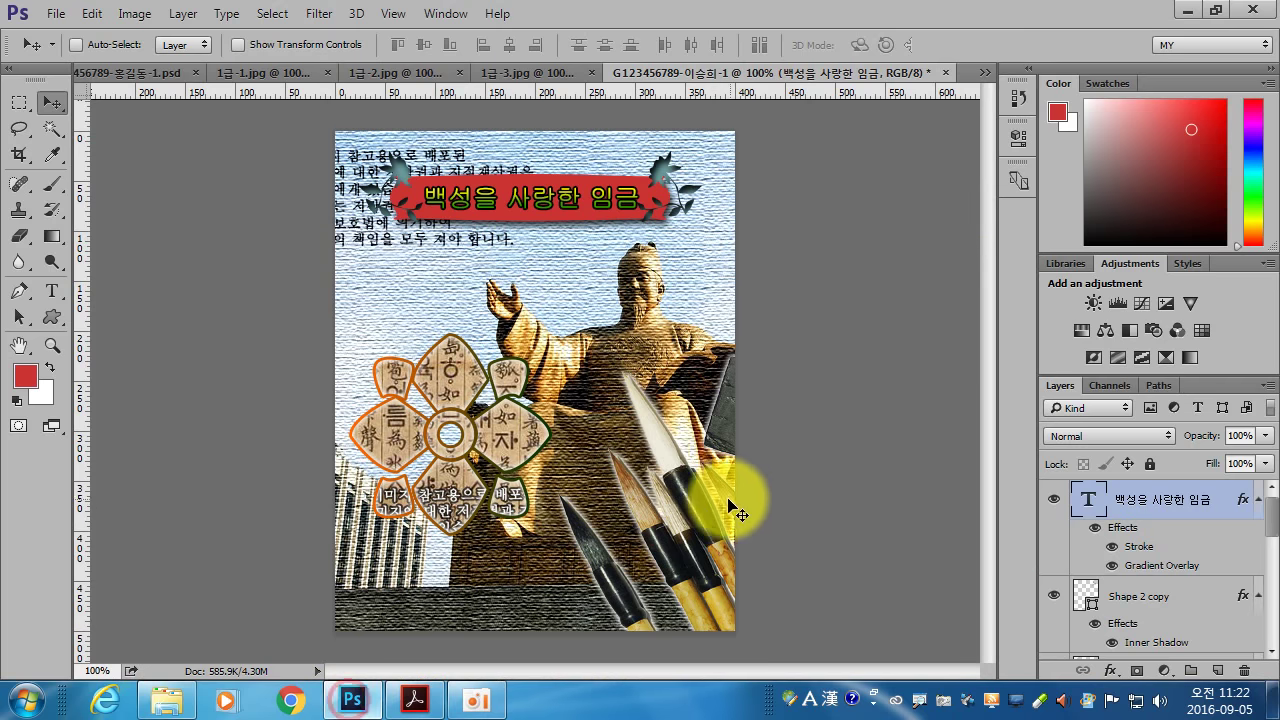